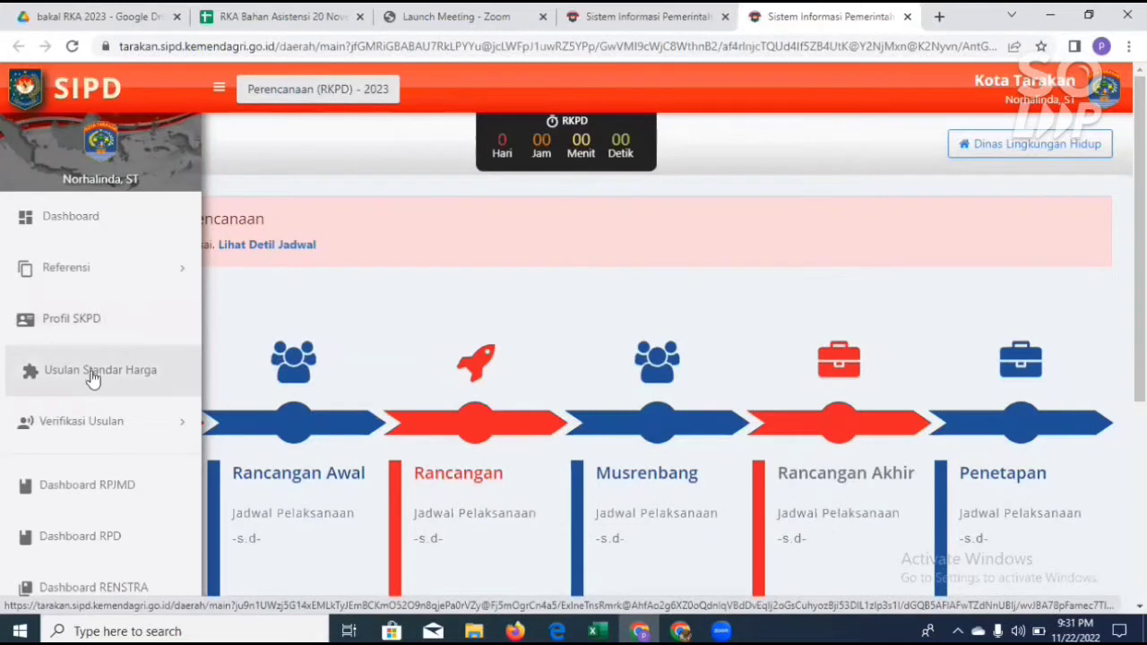
# Step: Open the Usulan Standar Harga page and start a new usulan from the Pengajuan Usulan list
pyautogui.click(93, 377)
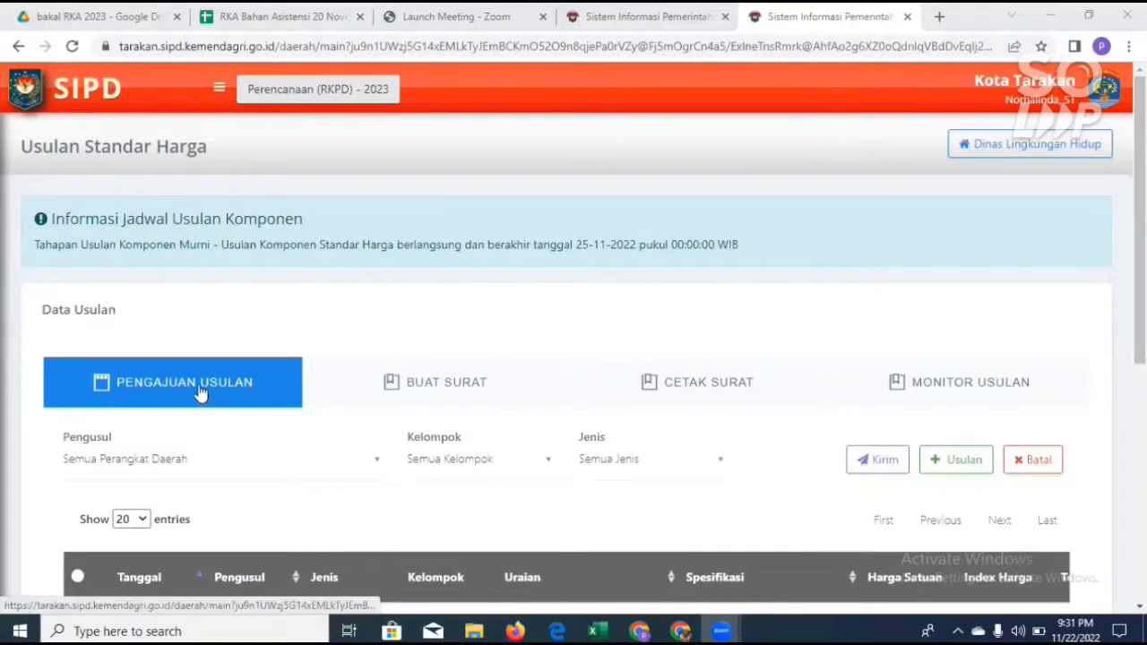
pyautogui.scroll(-1, 193, 385)
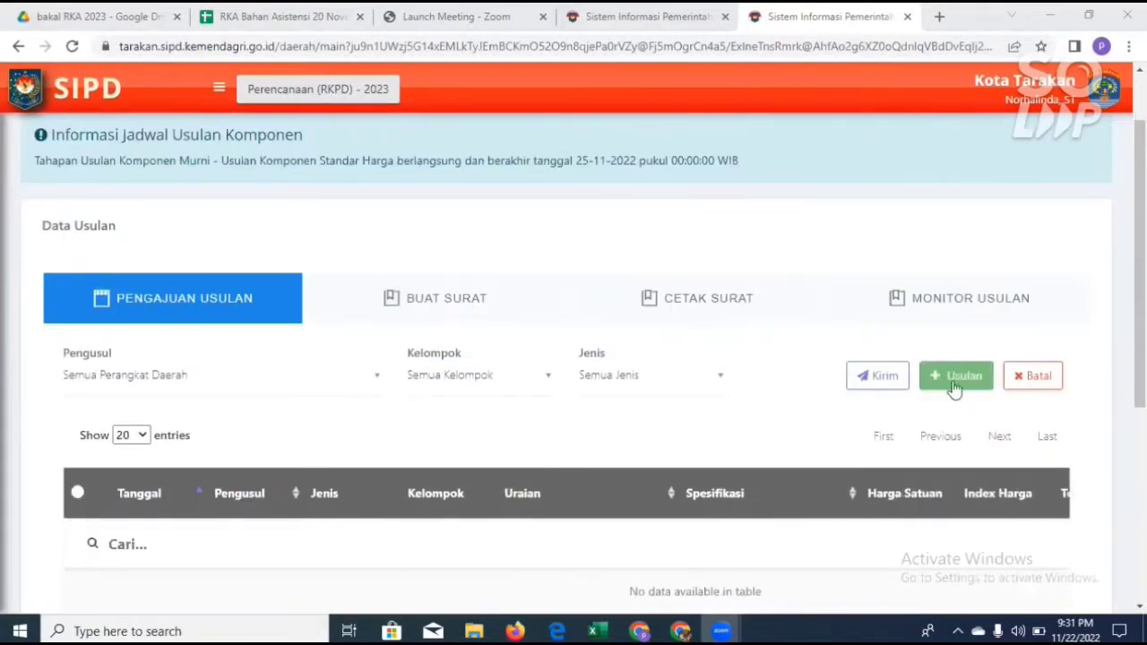
pyautogui.scroll(-2, 937, 417)
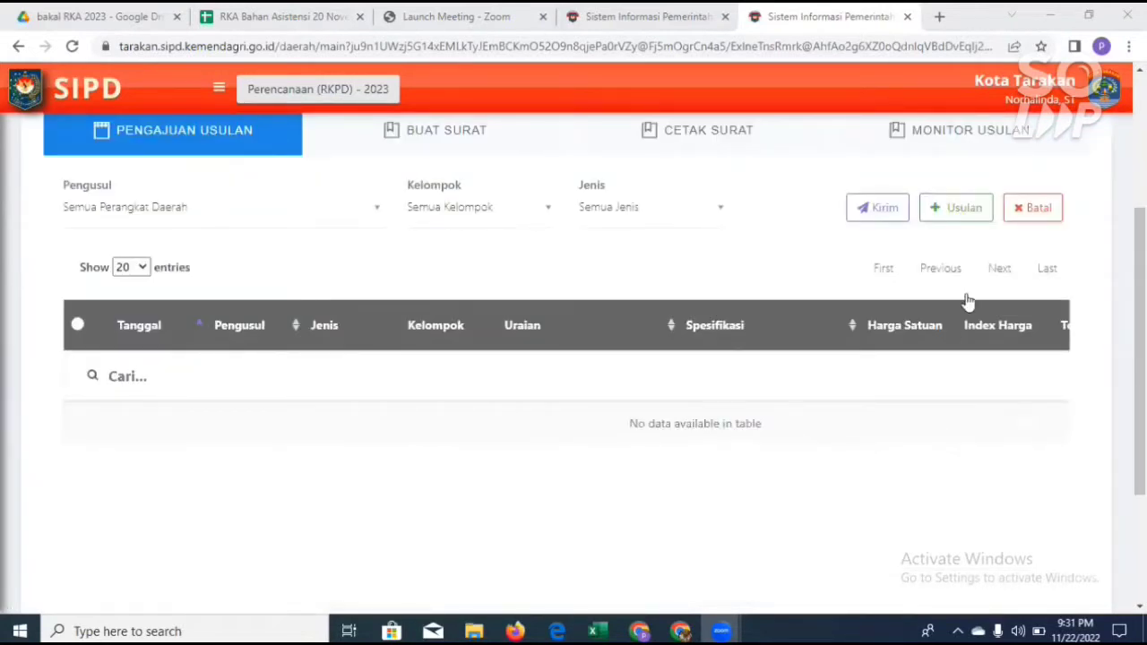
pyautogui.scroll(1, 966, 301)
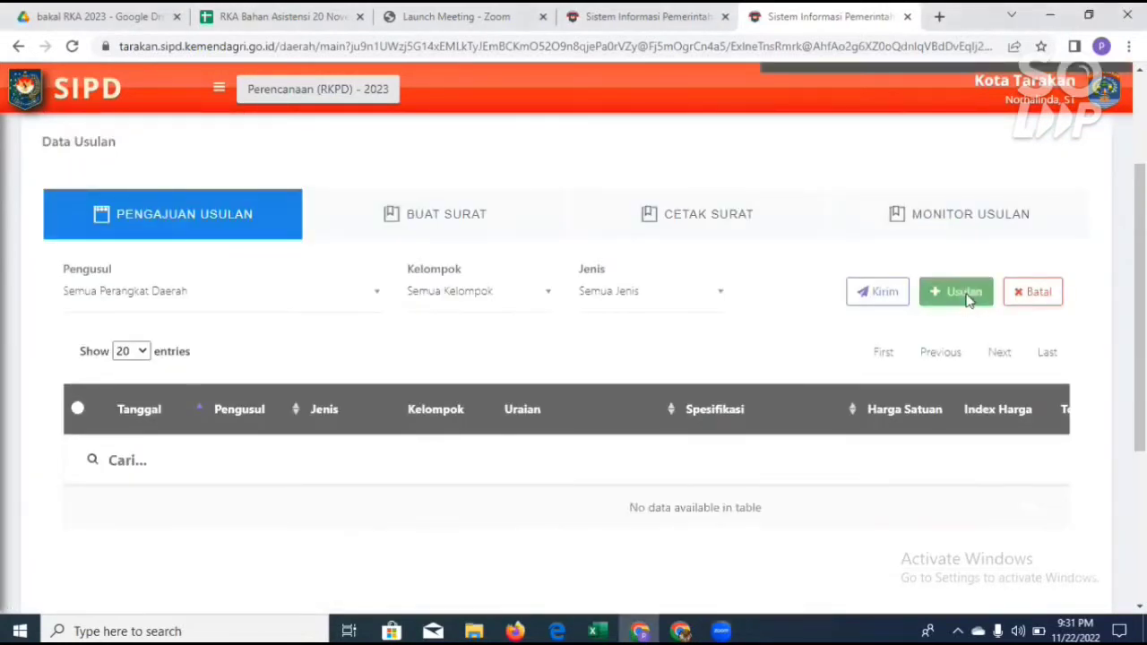
pyautogui.click(966, 300)
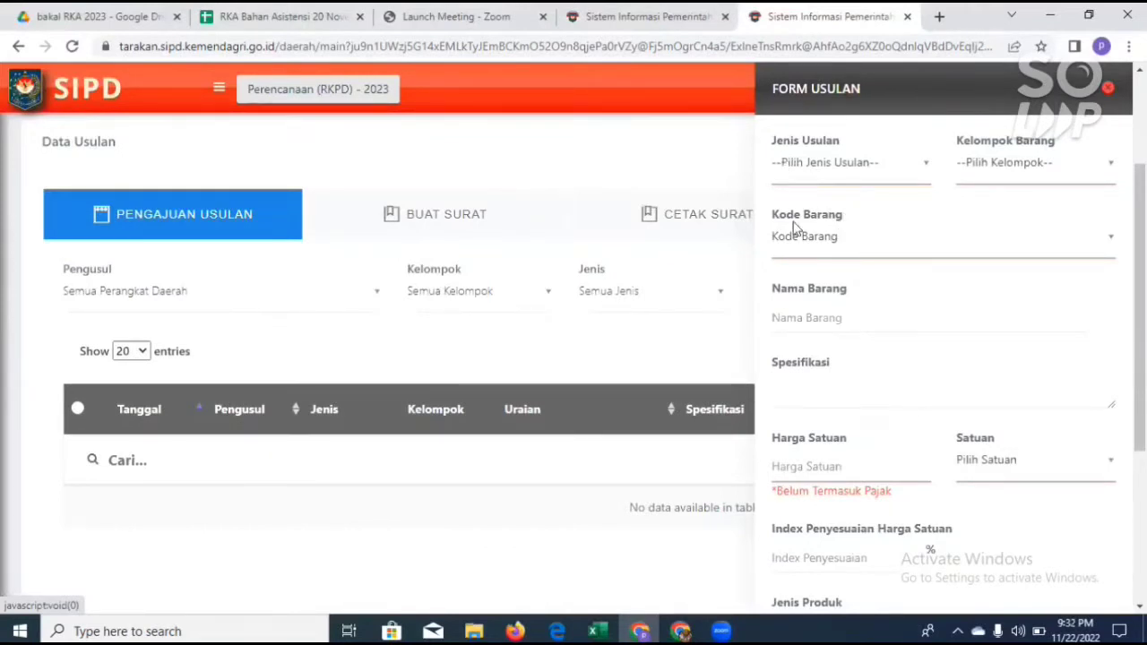
# Step: Set Jenis Usulan to Standar Harga Baru and show the Kelompok Barang options
pyautogui.click(928, 165)
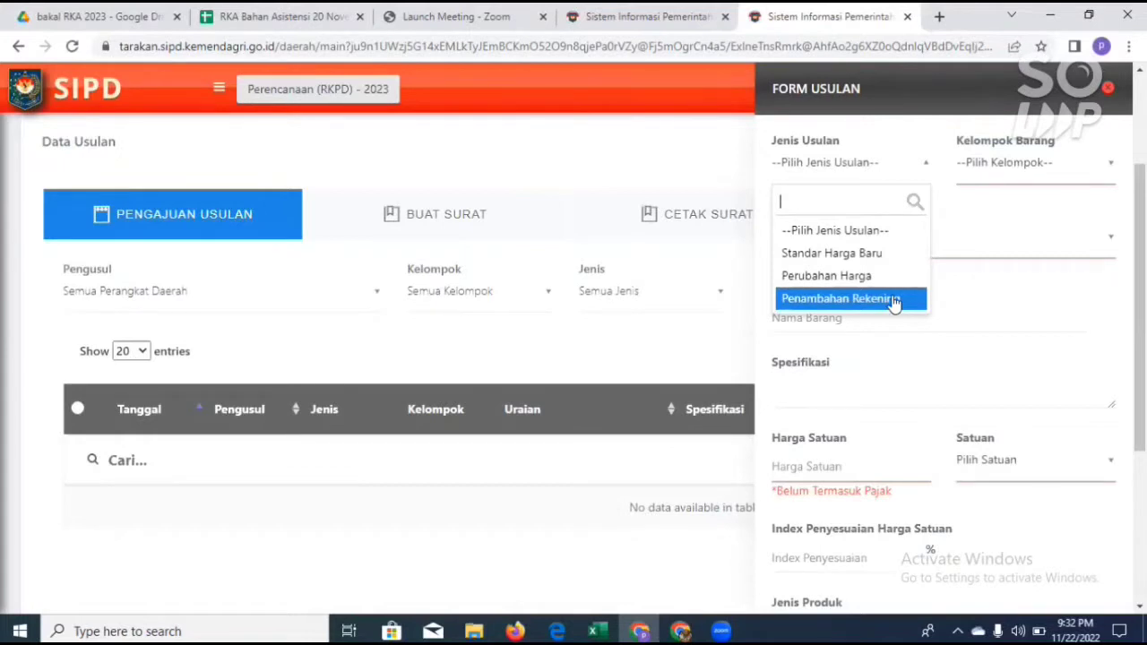
pyautogui.click(873, 256)
pyautogui.click(1075, 165)
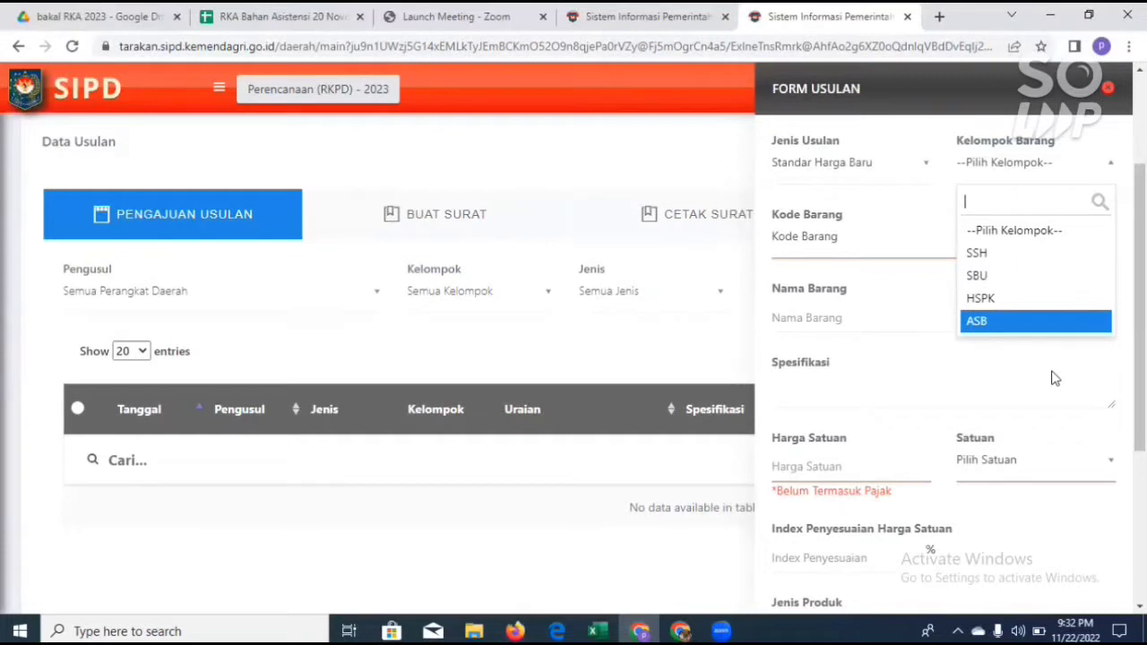
pyautogui.click(854, 242)
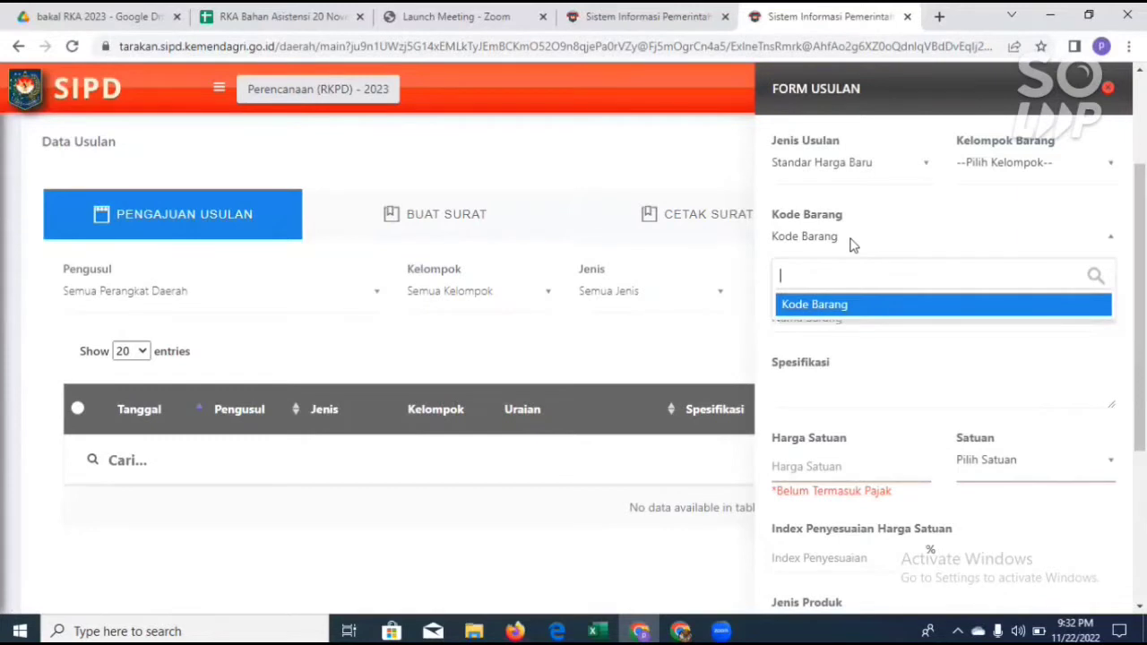
pyautogui.write('tul')
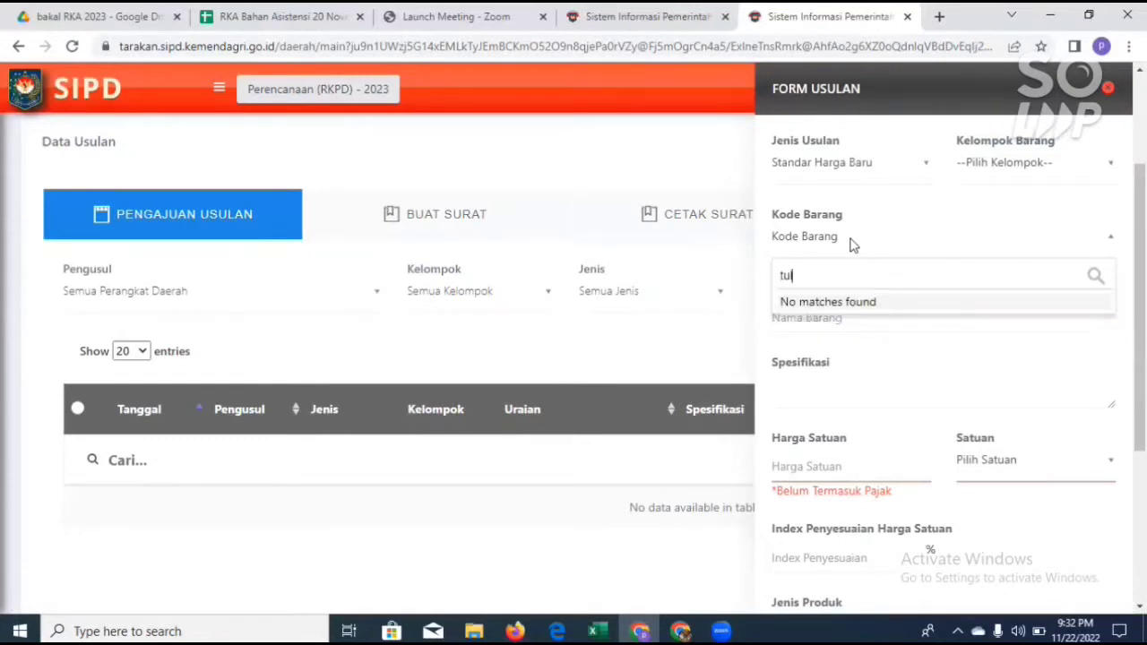
pyautogui.write('is')
pyautogui.press('BackSpace')
pyautogui.press('BackSpace')
pyautogui.press('BackSpace')
pyautogui.press('BackSpace')
pyautogui.press('BackSpace')
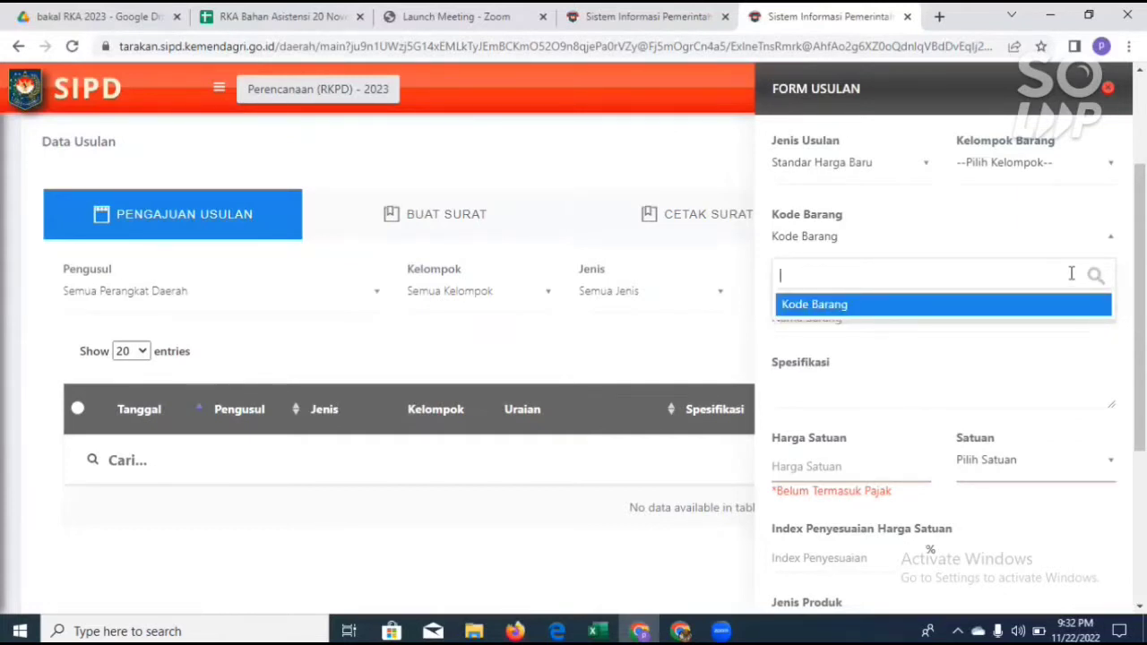
pyautogui.press('Escape')
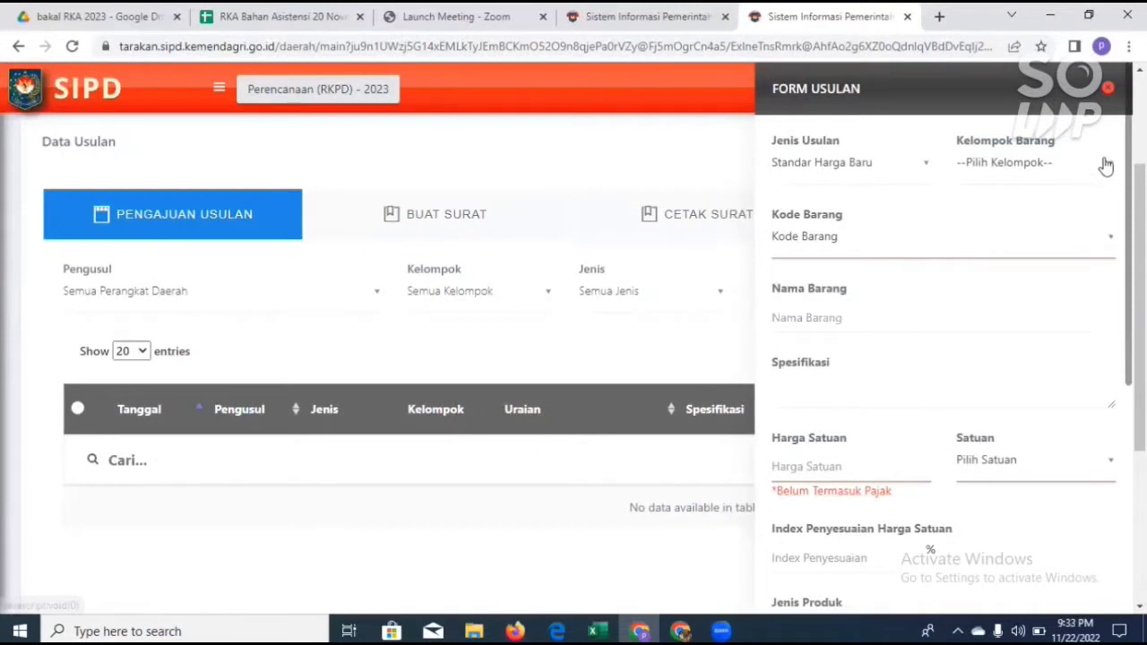
# Step: Set Kelompok Barang to SSH and search the Kode Barang list for "tulis"
pyautogui.click(1067, 194)
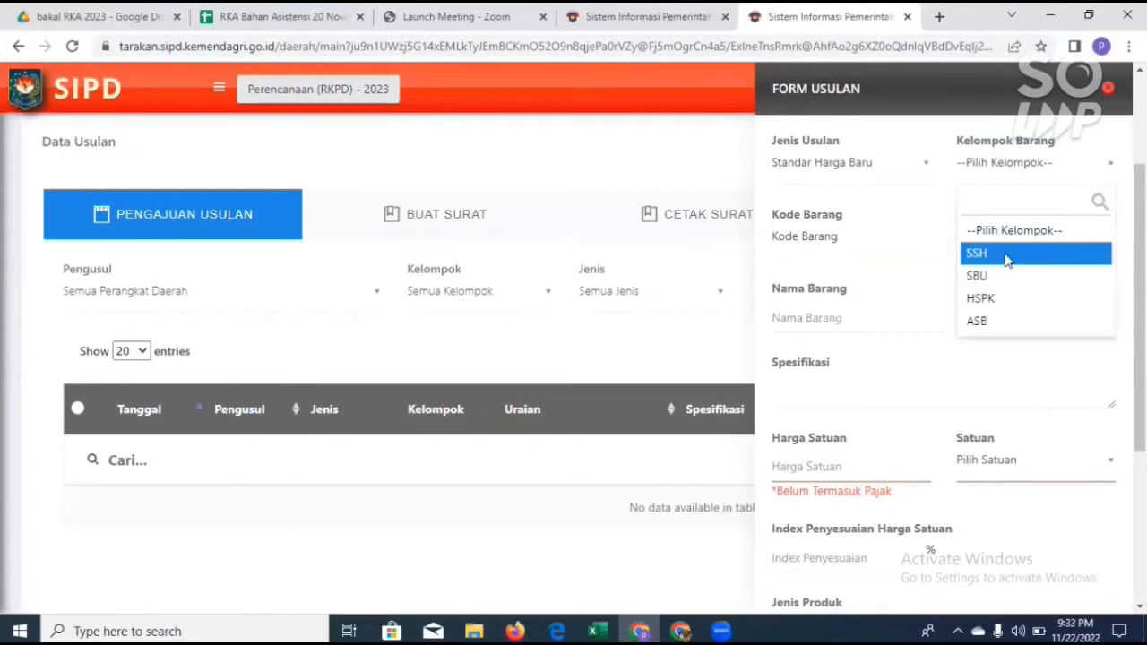
pyautogui.click(1008, 255)
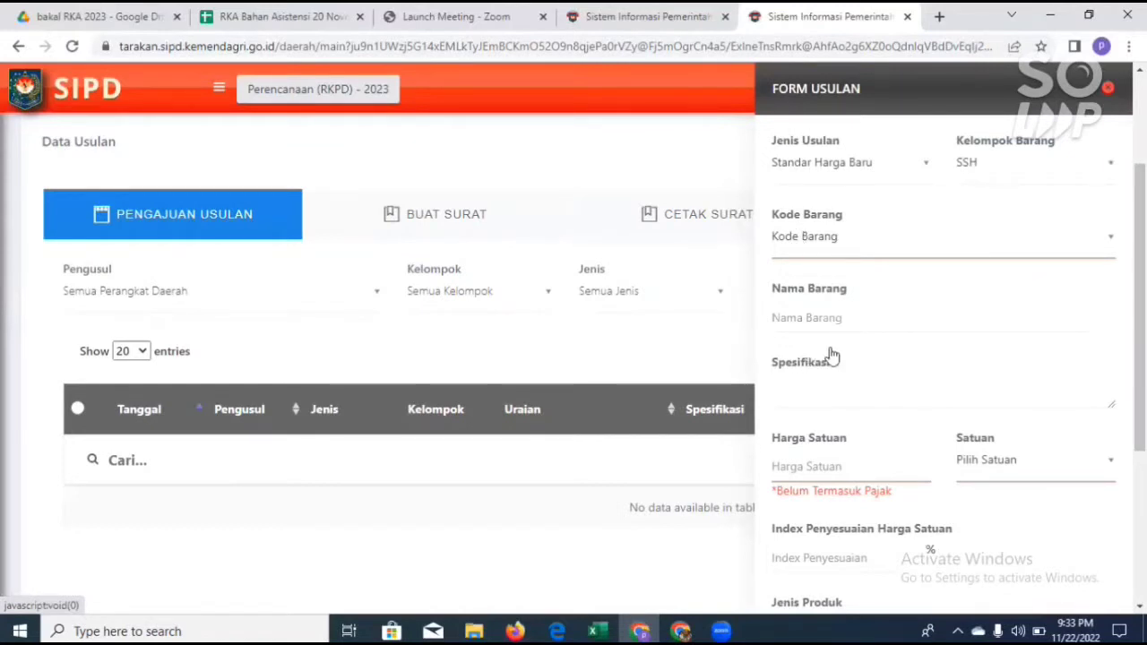
pyautogui.click(896, 236)
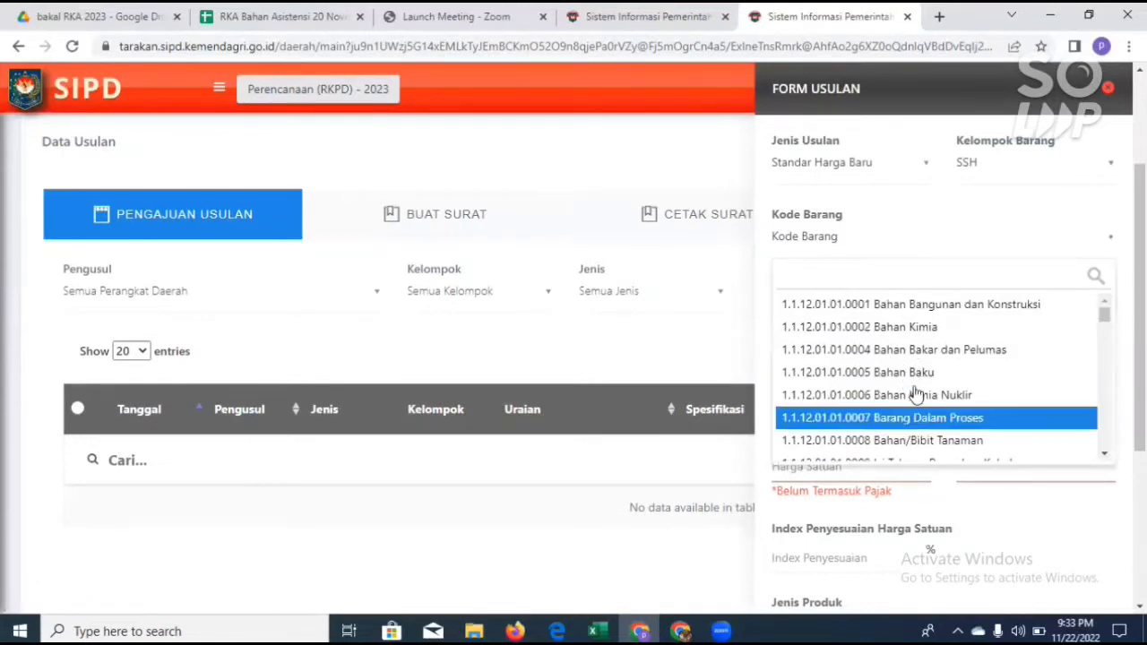
pyautogui.scroll(-5, 916, 394)
pyautogui.scroll(-3, 914, 394)
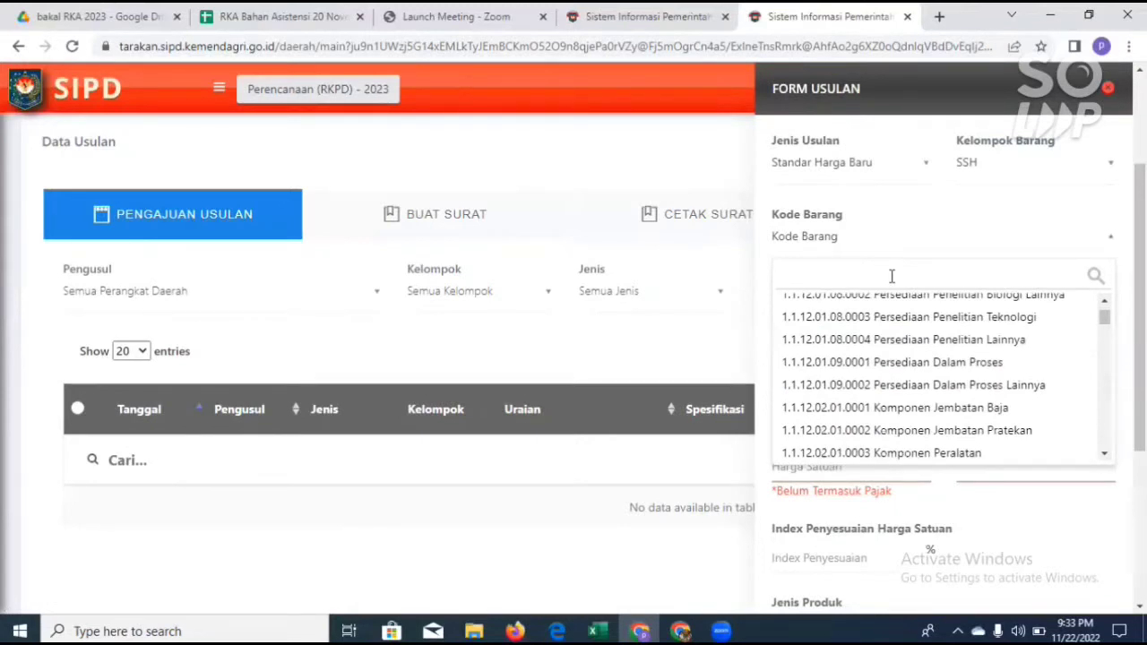
pyautogui.write('tulis')
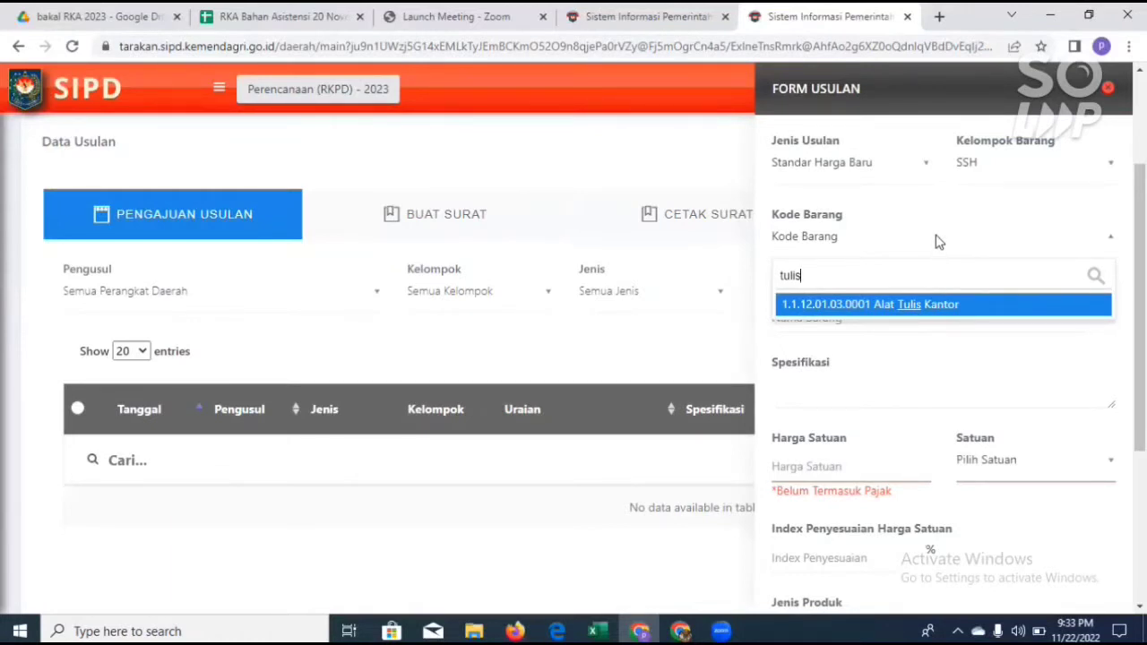
pyautogui.click(998, 351)
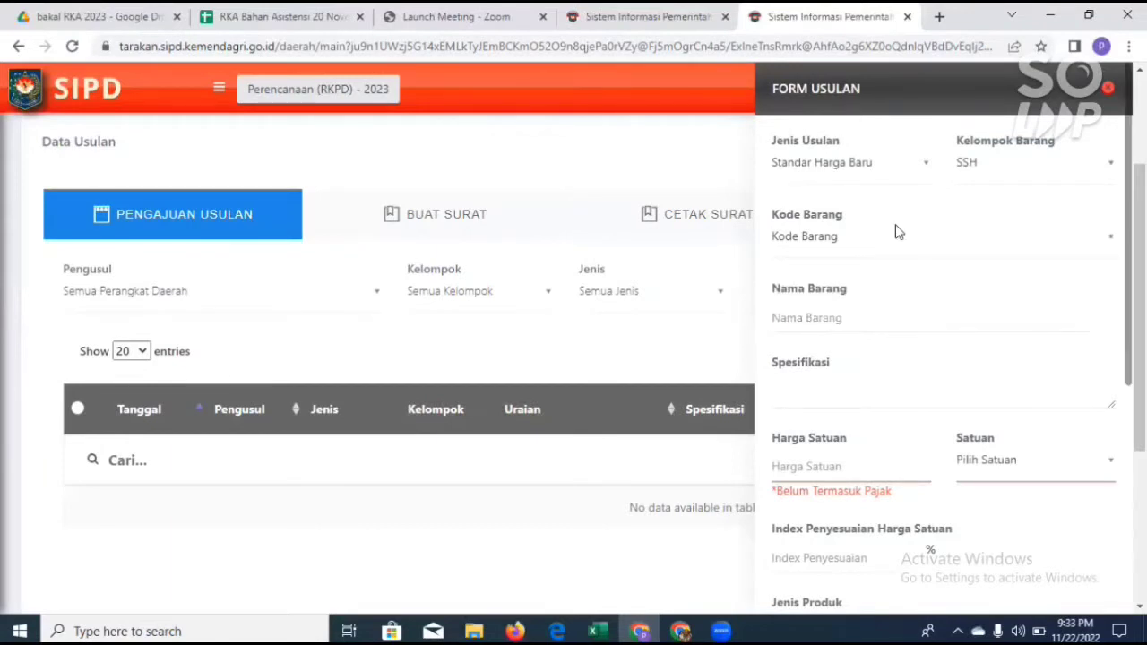
# Step: Review the earlier entries suggested for Nama Barang and the Spesifikasi field without filling either one in
pyautogui.click(828, 325)
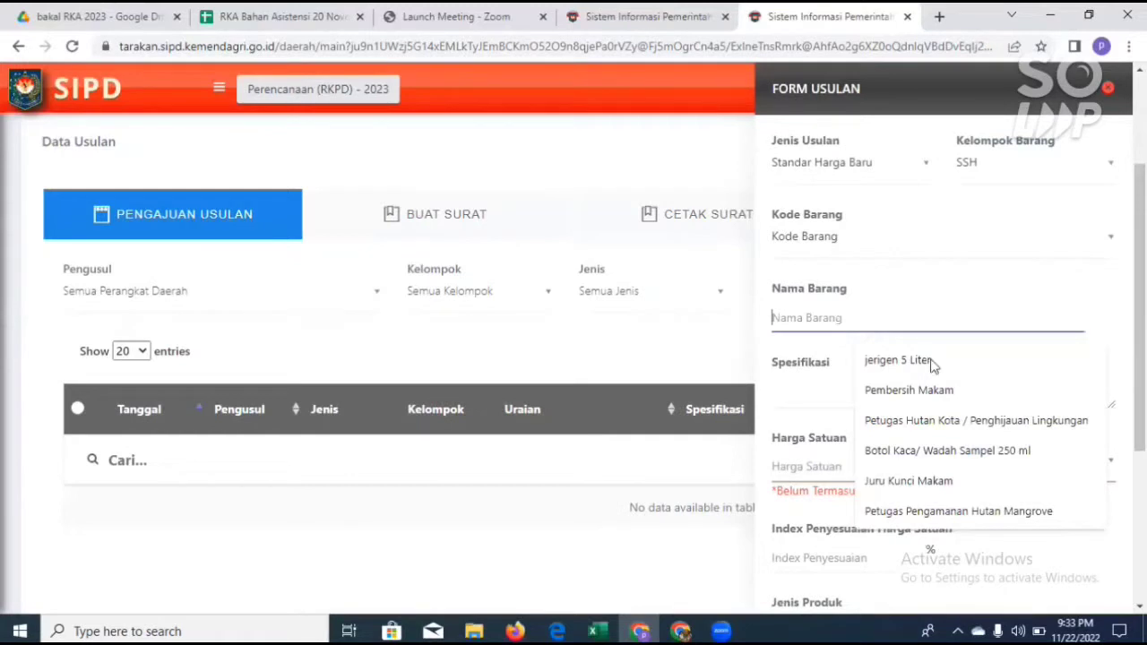
pyautogui.press('Down')
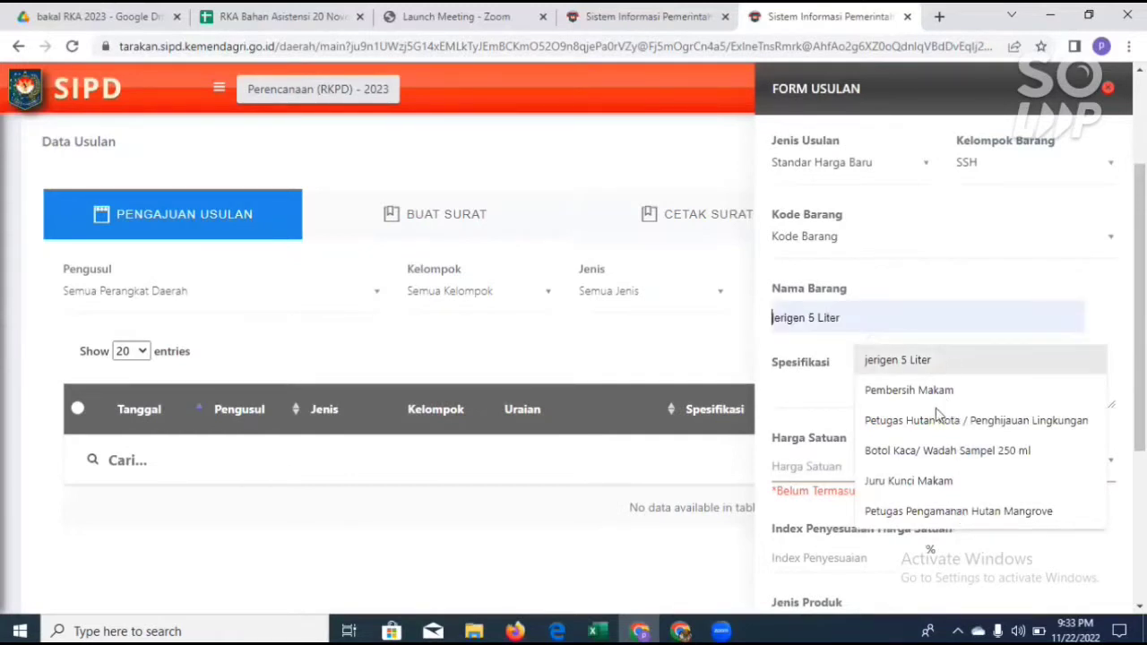
pyautogui.press('Up')
pyautogui.press('Down')
pyautogui.press('Down')
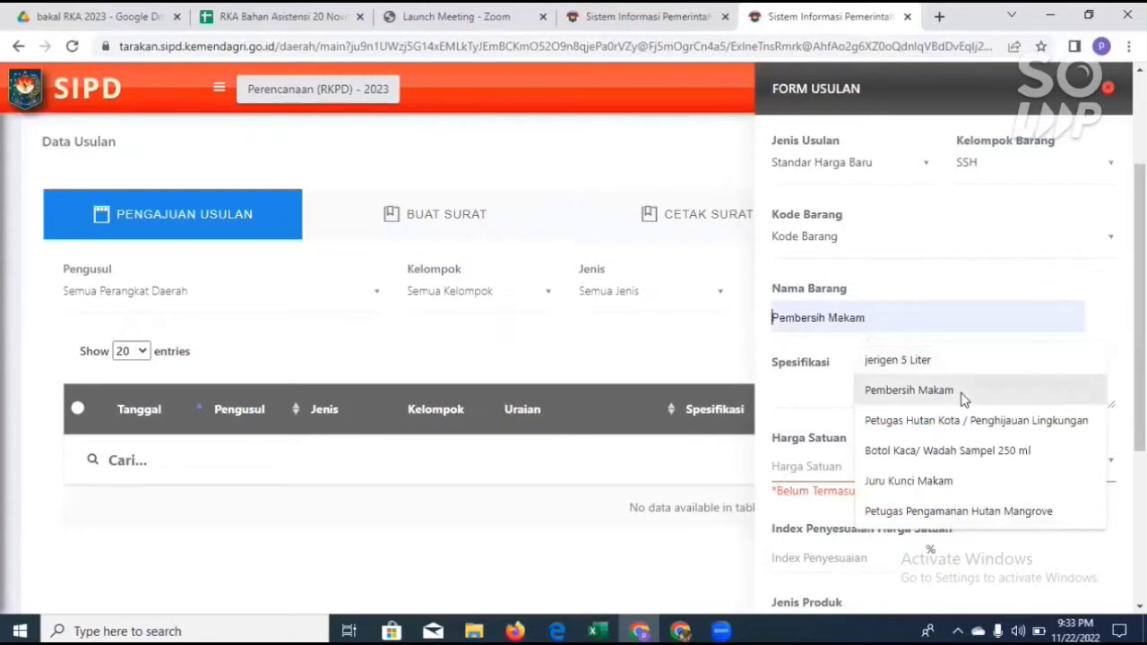
pyautogui.press('Down')
pyautogui.press('Down')
pyautogui.press('Down')
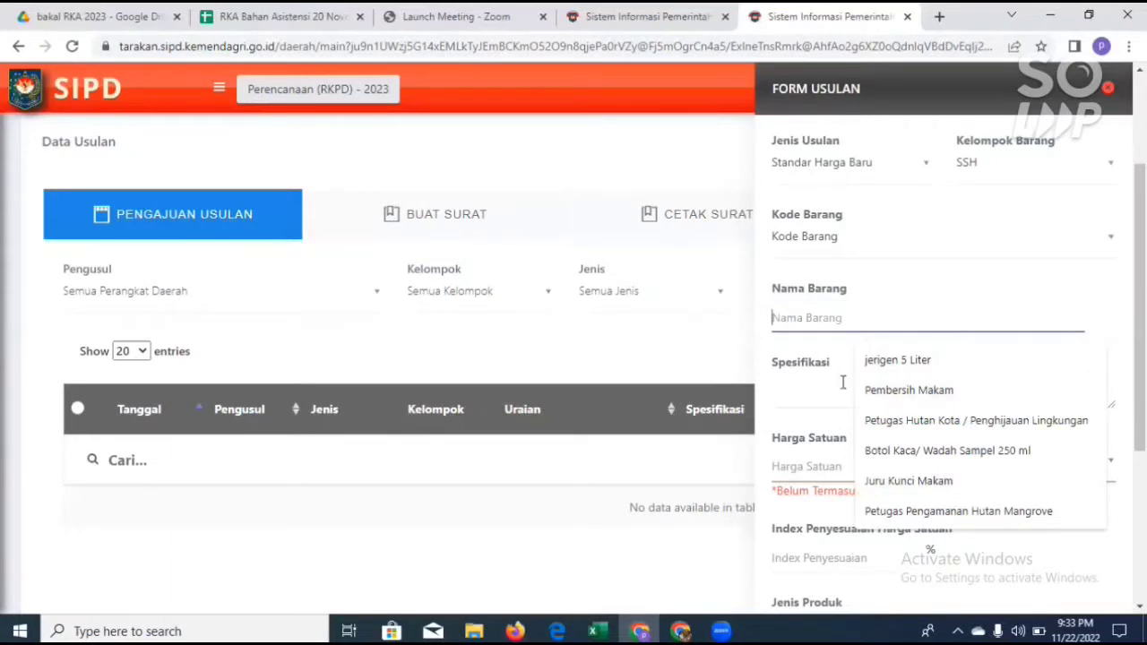
pyautogui.click(806, 396)
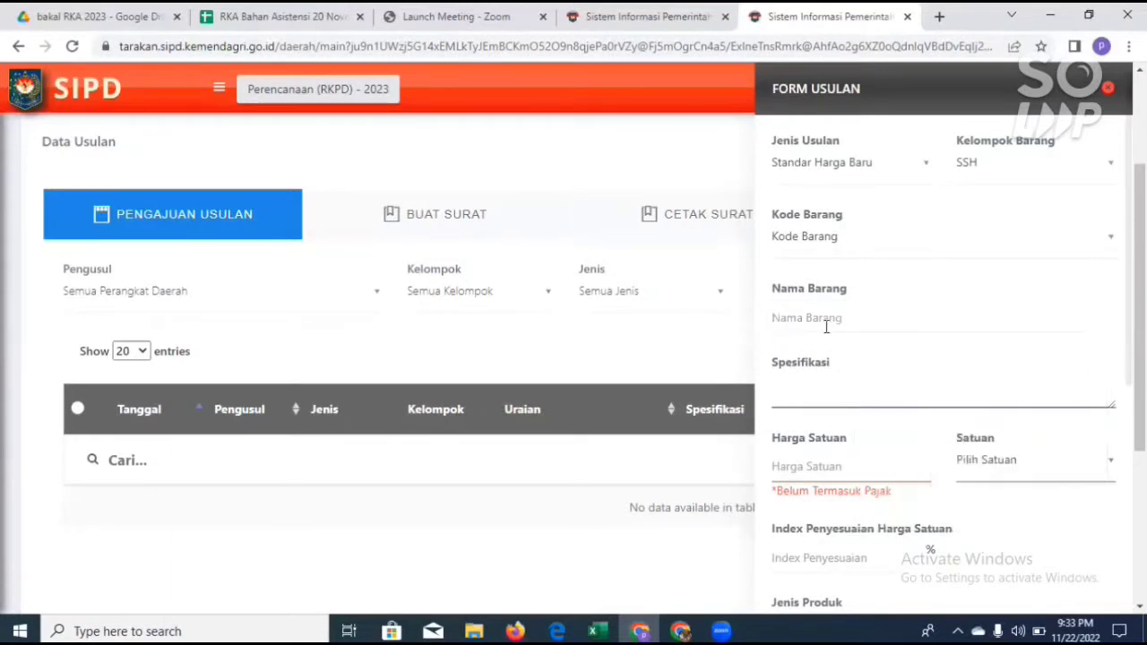
pyautogui.click(816, 317)
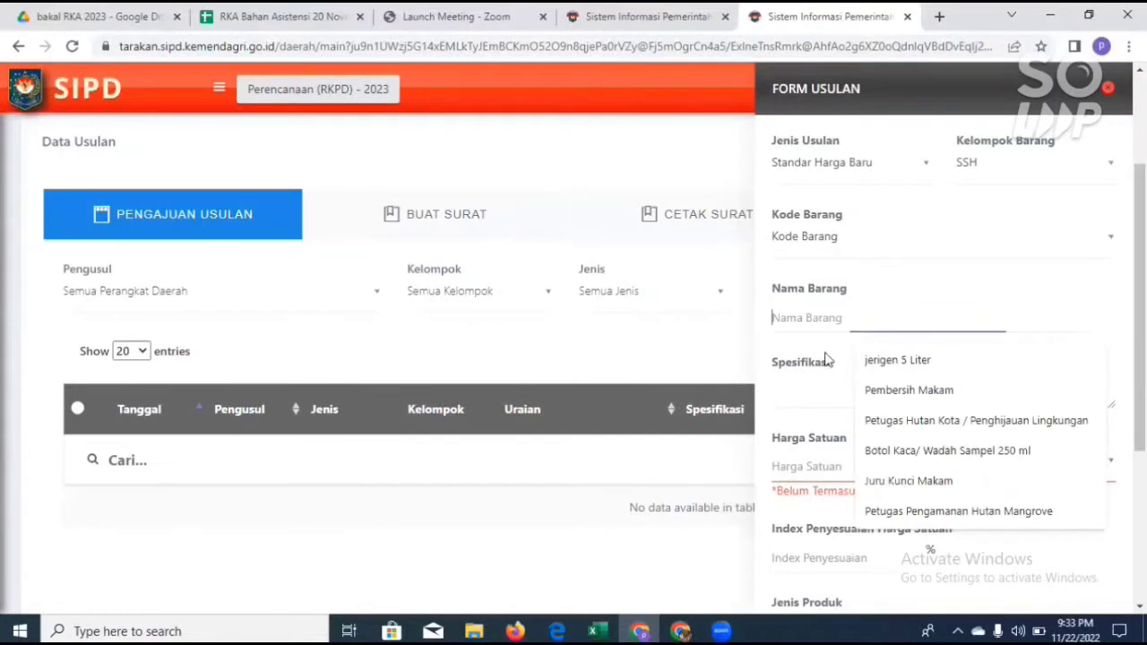
pyautogui.click(812, 397)
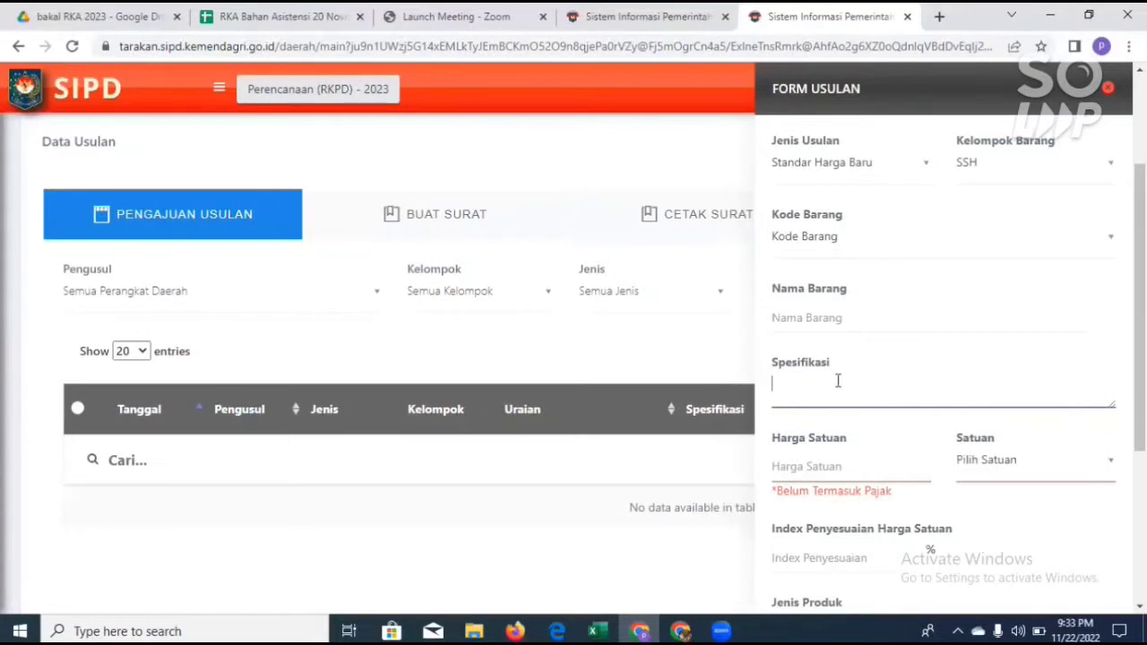
# Step: Look at the suggested Harga Satuan entries and the units offered for Satuan
pyautogui.scroll(-1, 837, 381)
pyautogui.click(830, 362)
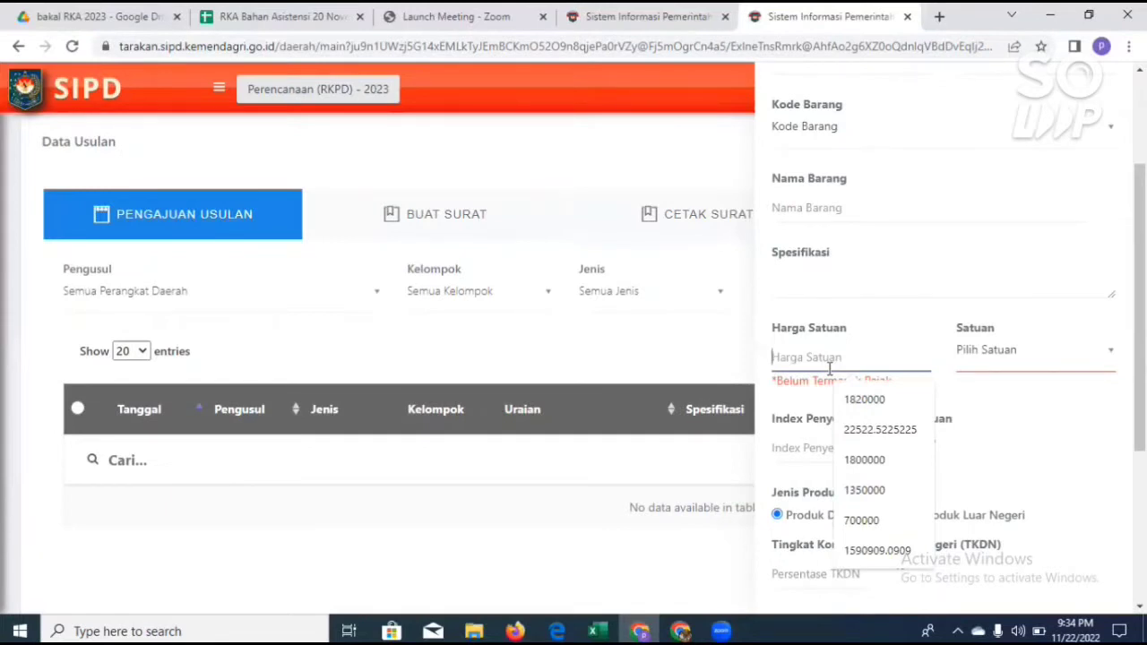
pyautogui.click(1012, 353)
pyautogui.scroll(-1, 1012, 522)
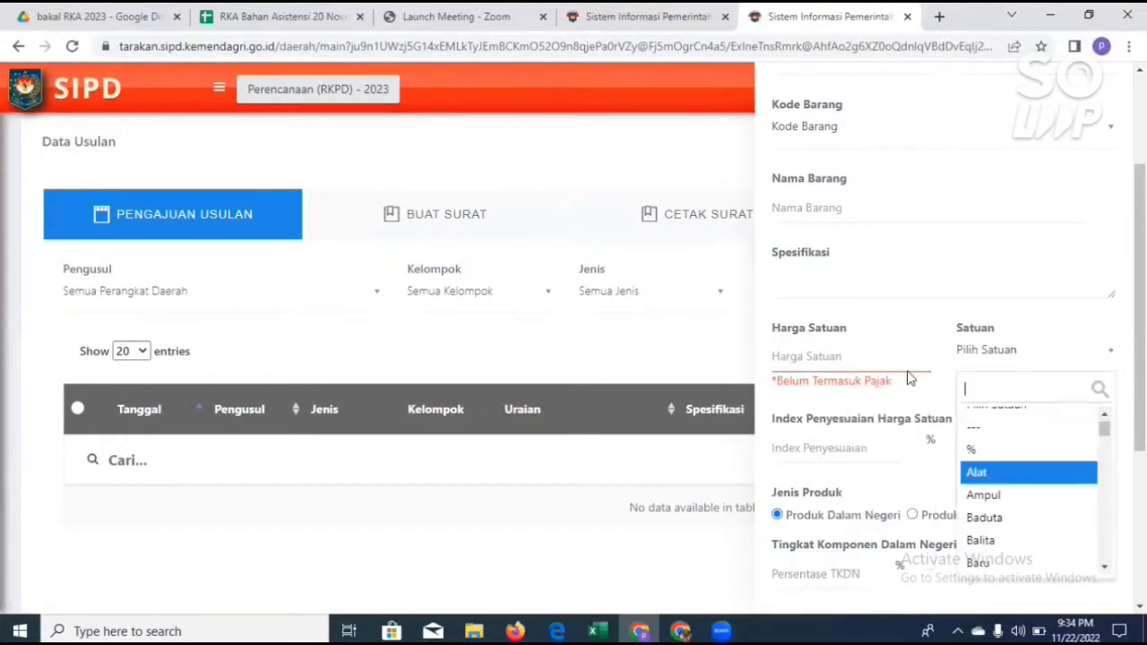
# Step: Set Index Penyesuaian Harga Satuan to 00 percent
pyautogui.scroll(-1, 826, 457)
pyautogui.click(822, 453)
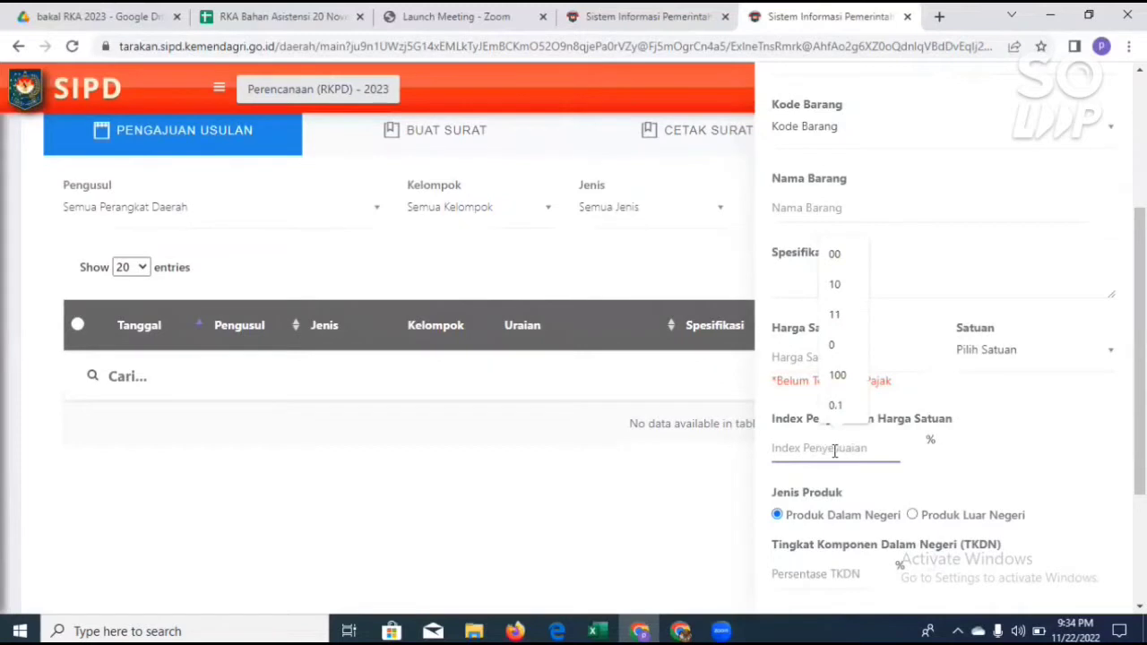
pyautogui.write('00')
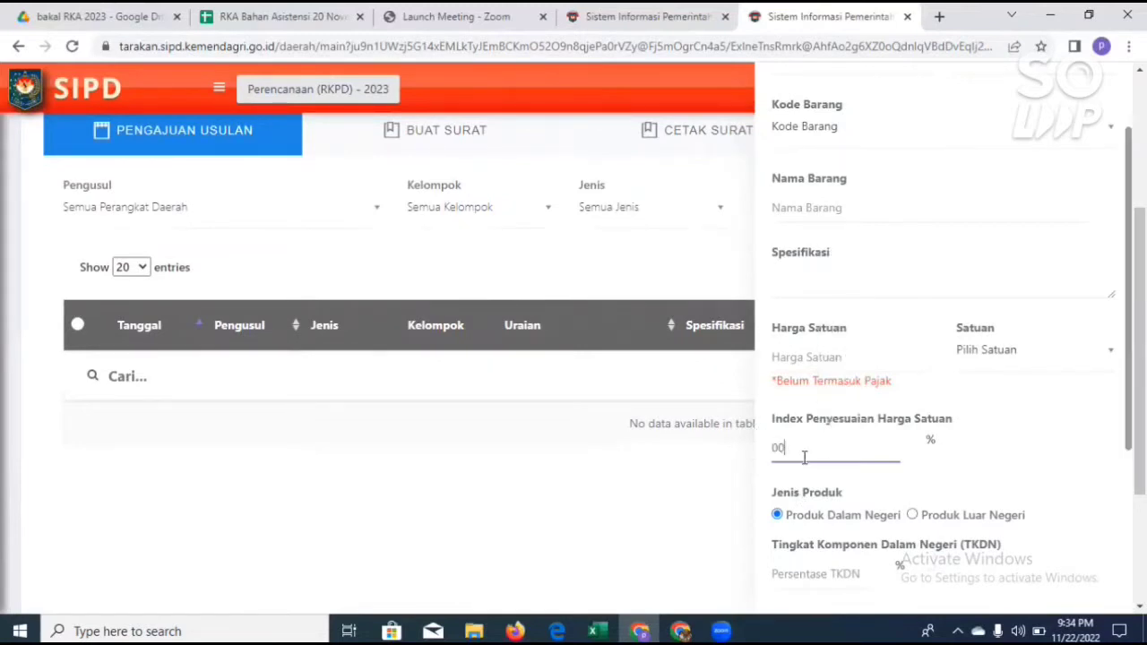
# Step: Examine the TKDN percentage suggestions and the remaining Keterangan, Rekening and Dokumen Pendukung fields of the form
pyautogui.scroll(-2, 828, 445)
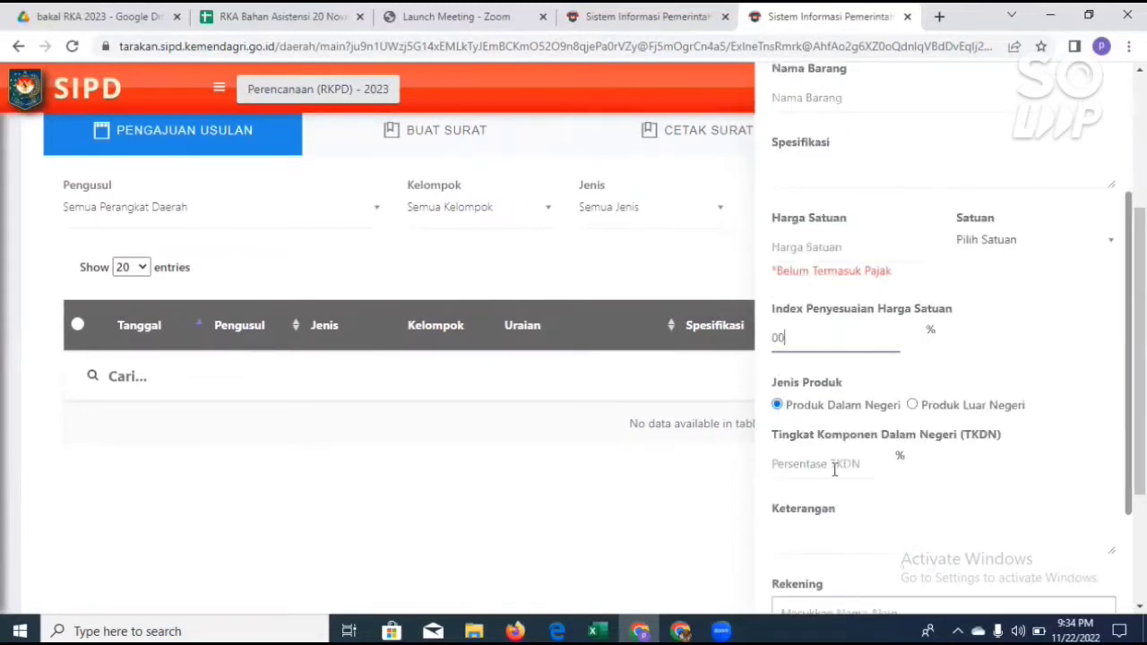
pyautogui.click(834, 468)
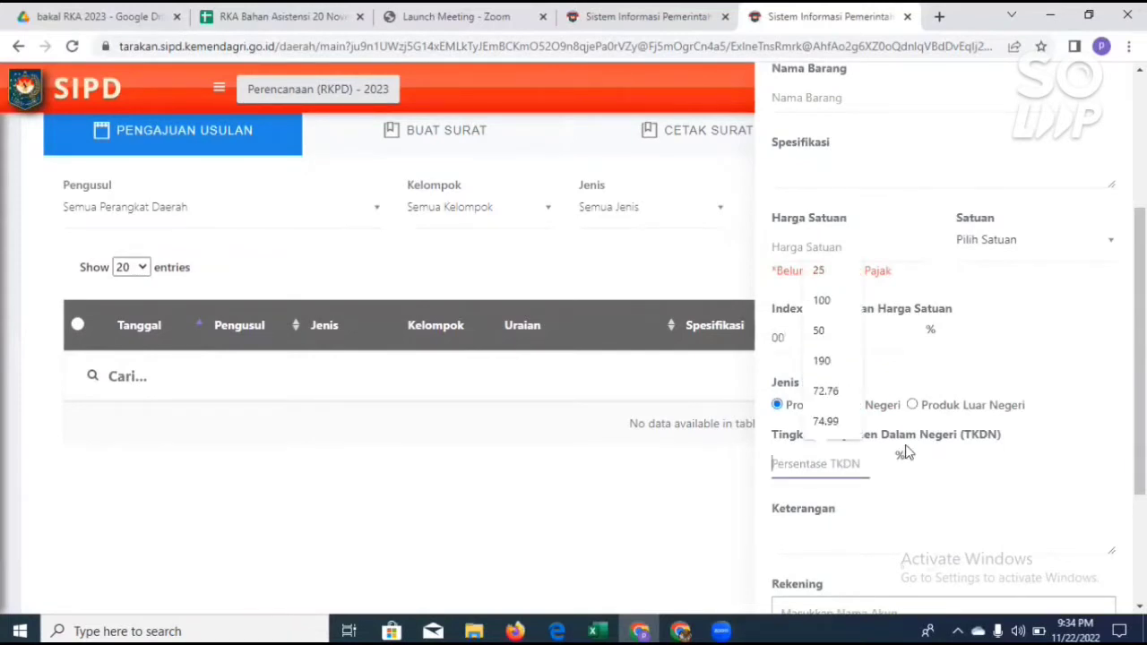
pyautogui.scroll(1, 905, 452)
pyautogui.scroll(-1, 905, 453)
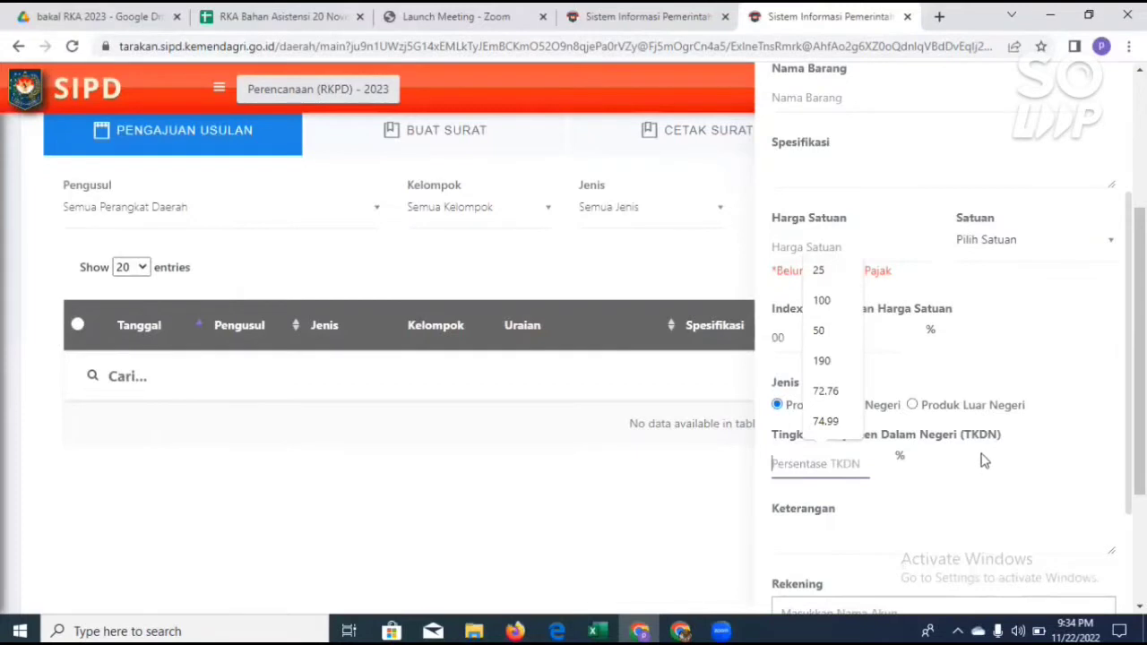
pyautogui.scroll(1, 992, 451)
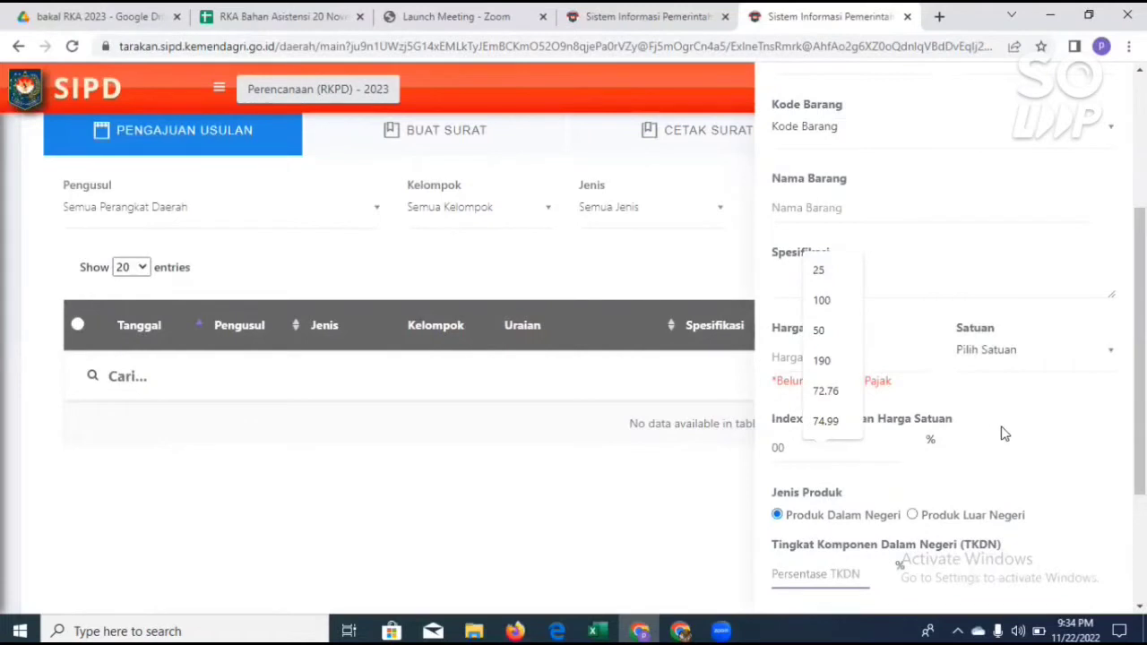
pyautogui.scroll(-1, 1000, 446)
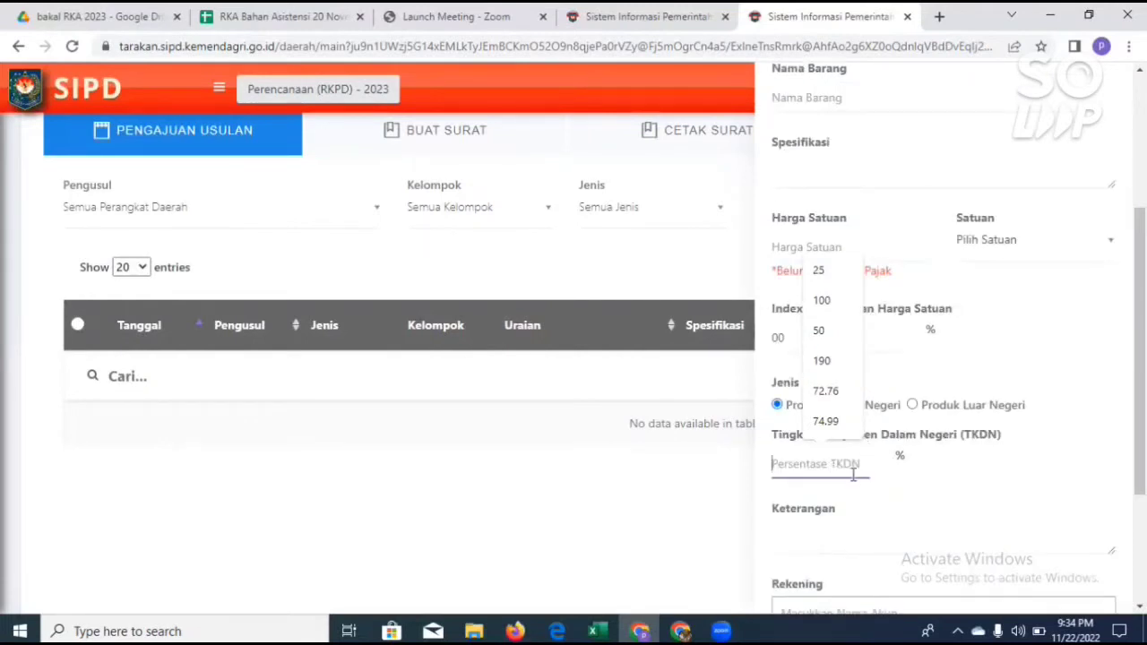
pyautogui.scroll(-2, 871, 491)
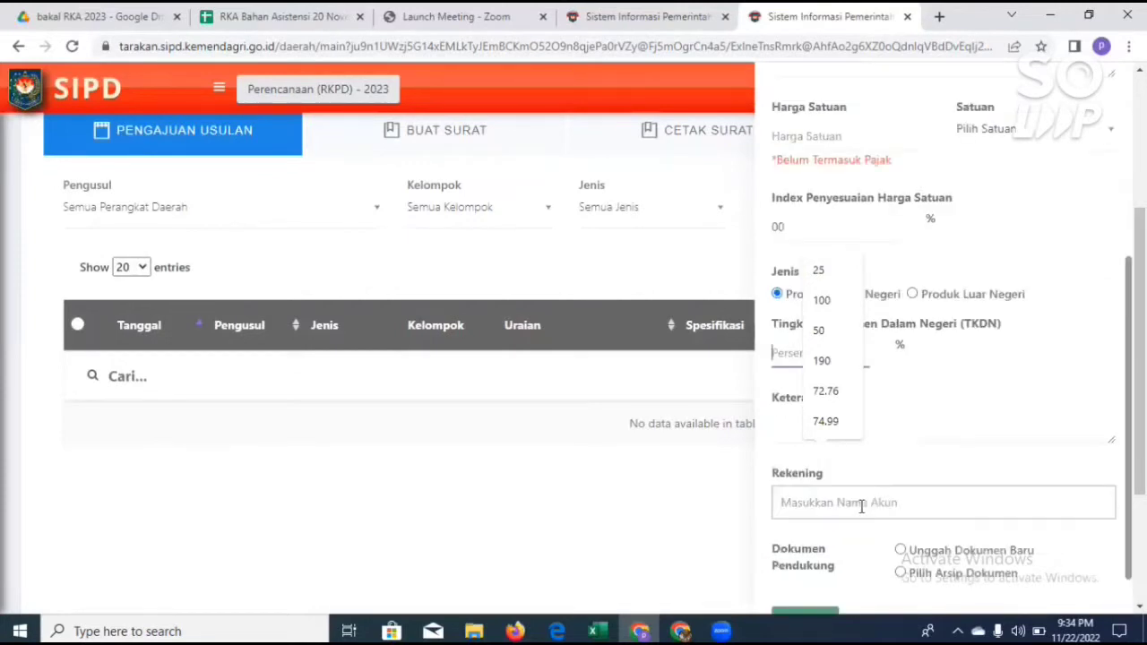
pyautogui.click(866, 497)
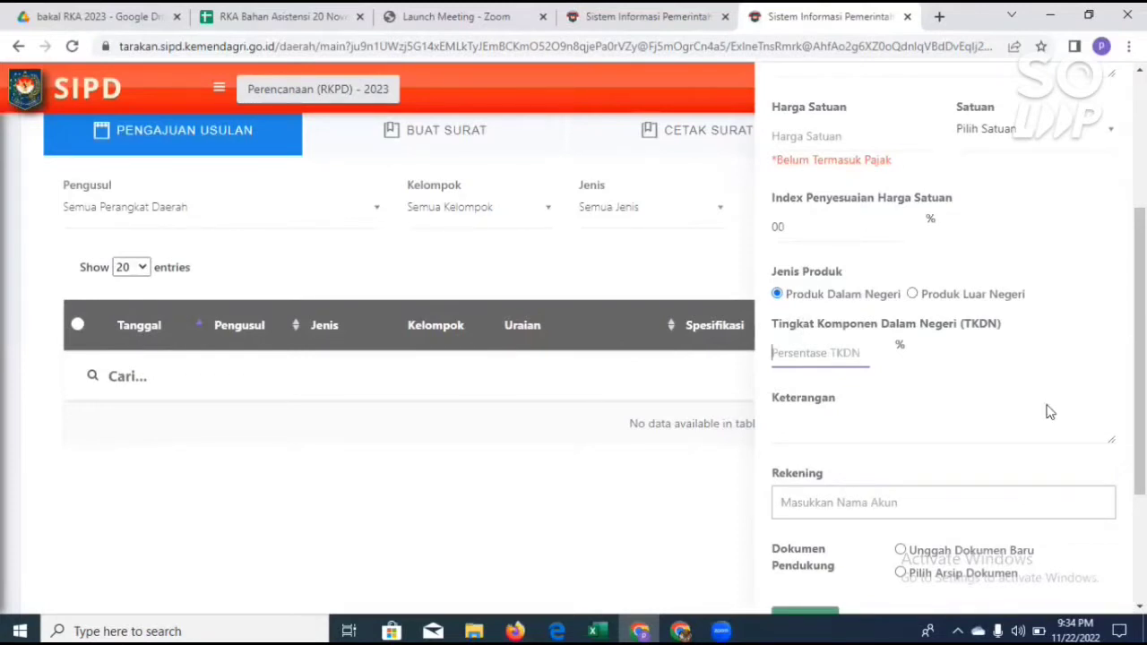
# Step: Search the Rekening accounts for 0024 and look through the matching entries without choosing one
pyautogui.click(855, 504)
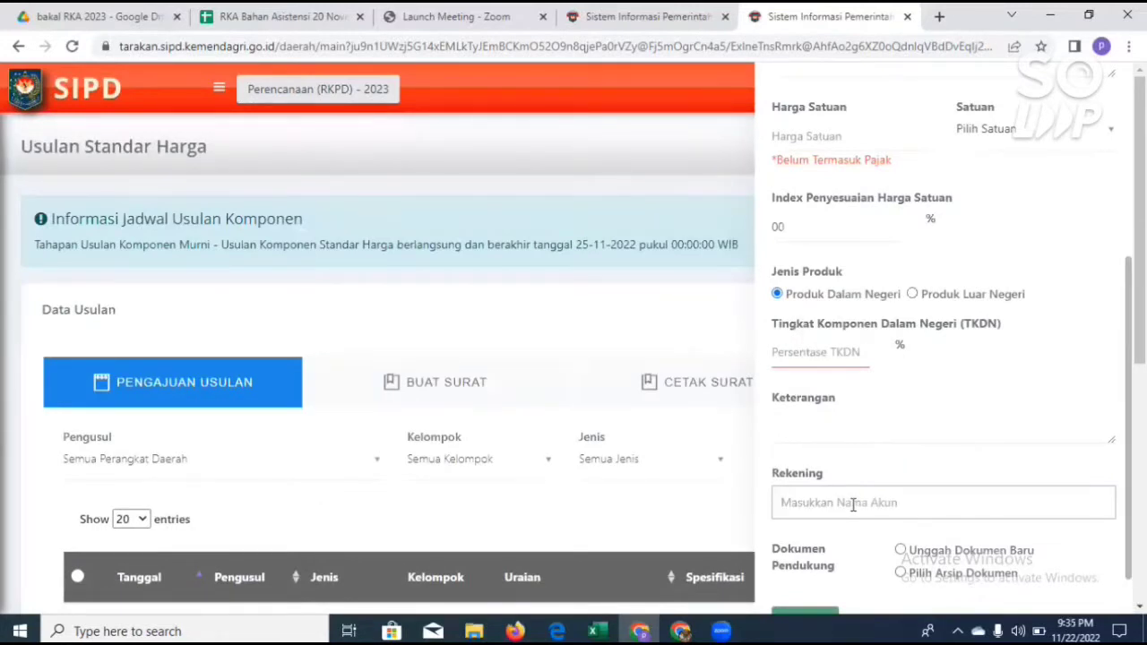
pyautogui.scroll(-4, 1026, 446)
pyautogui.click(815, 445)
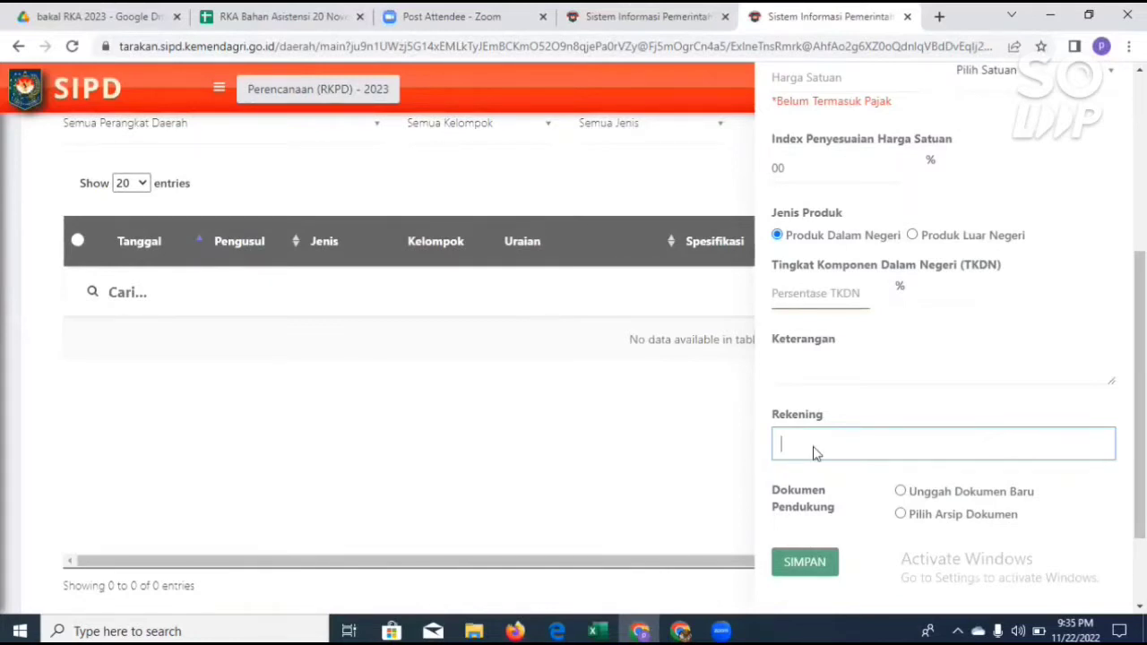
pyautogui.write('0024')
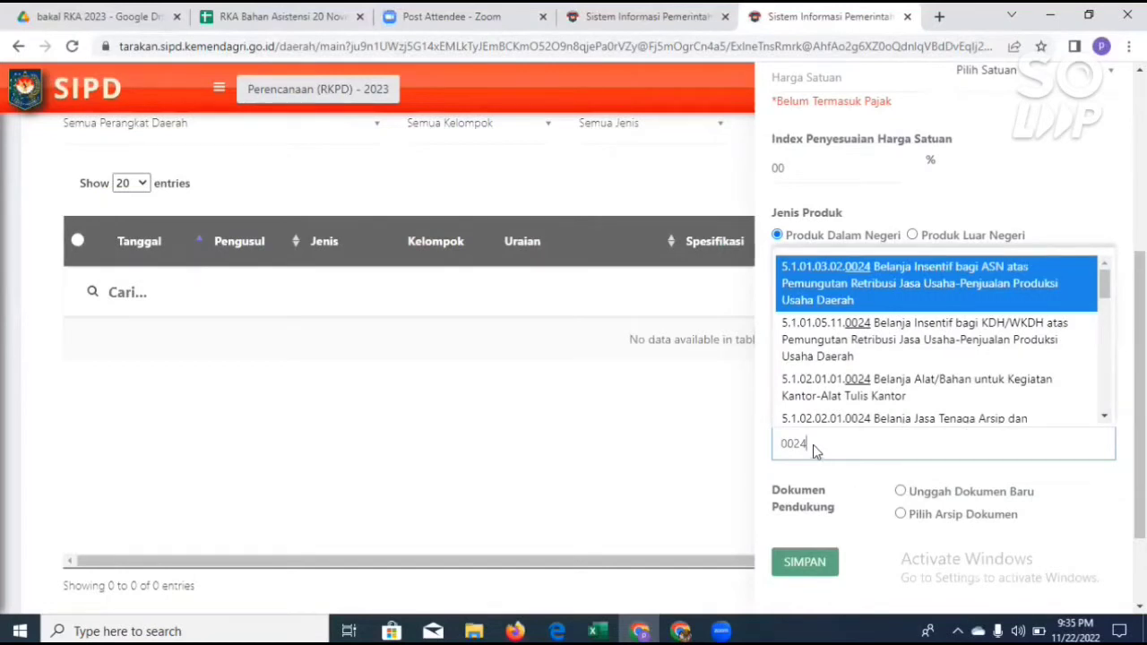
pyautogui.scroll(-1, 856, 365)
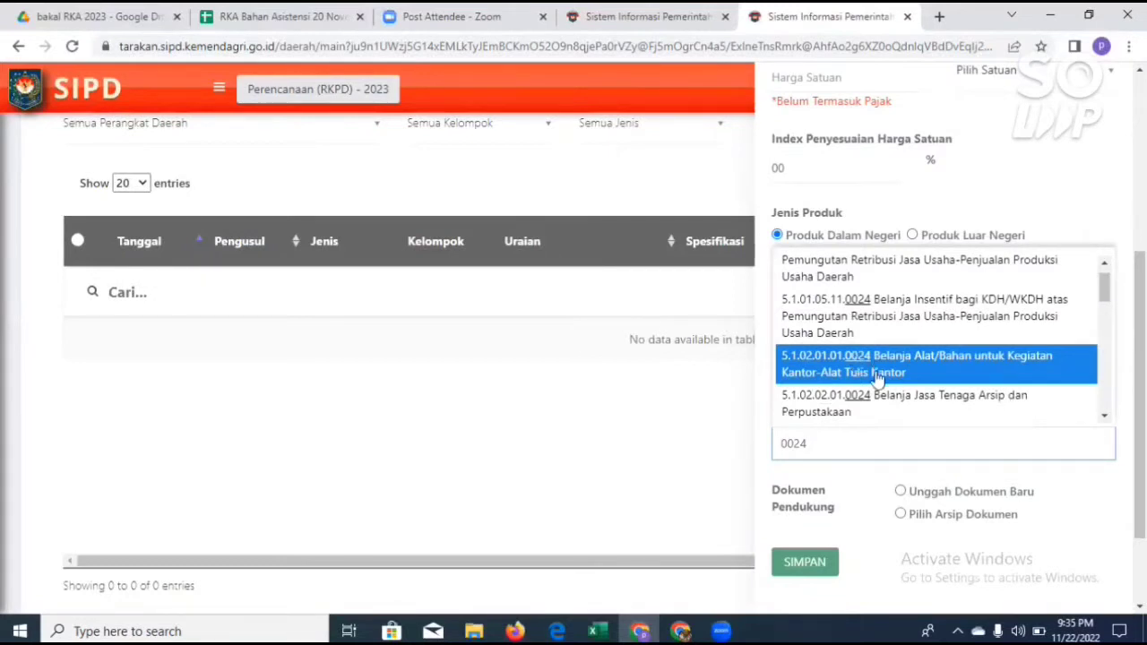
pyautogui.press('Down')
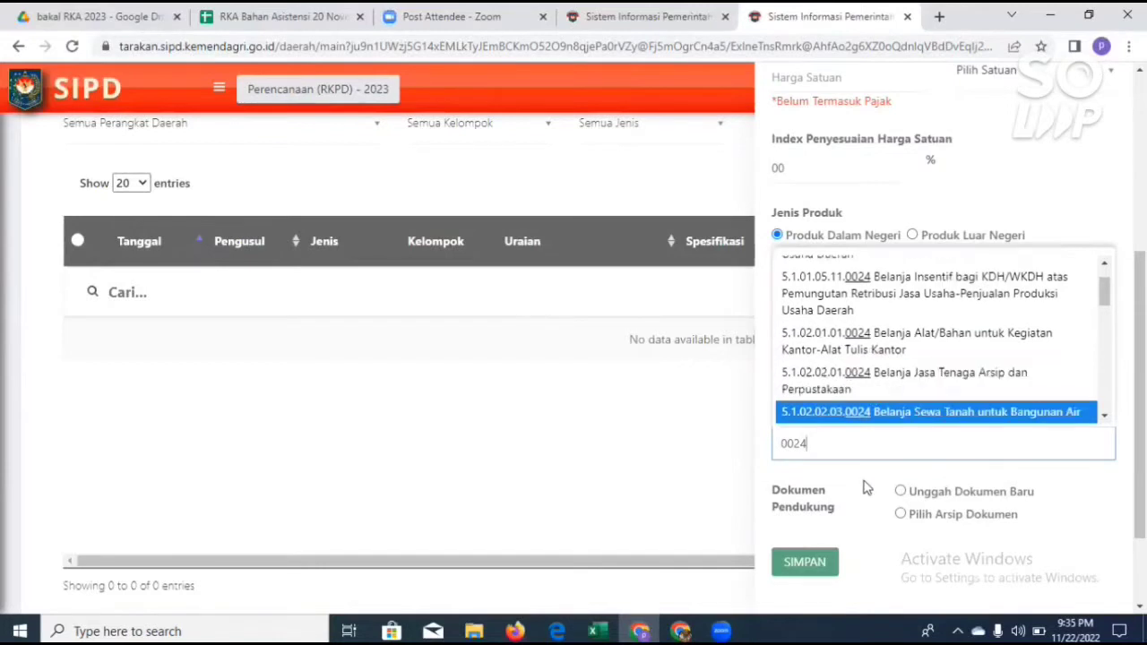
pyautogui.click(864, 479)
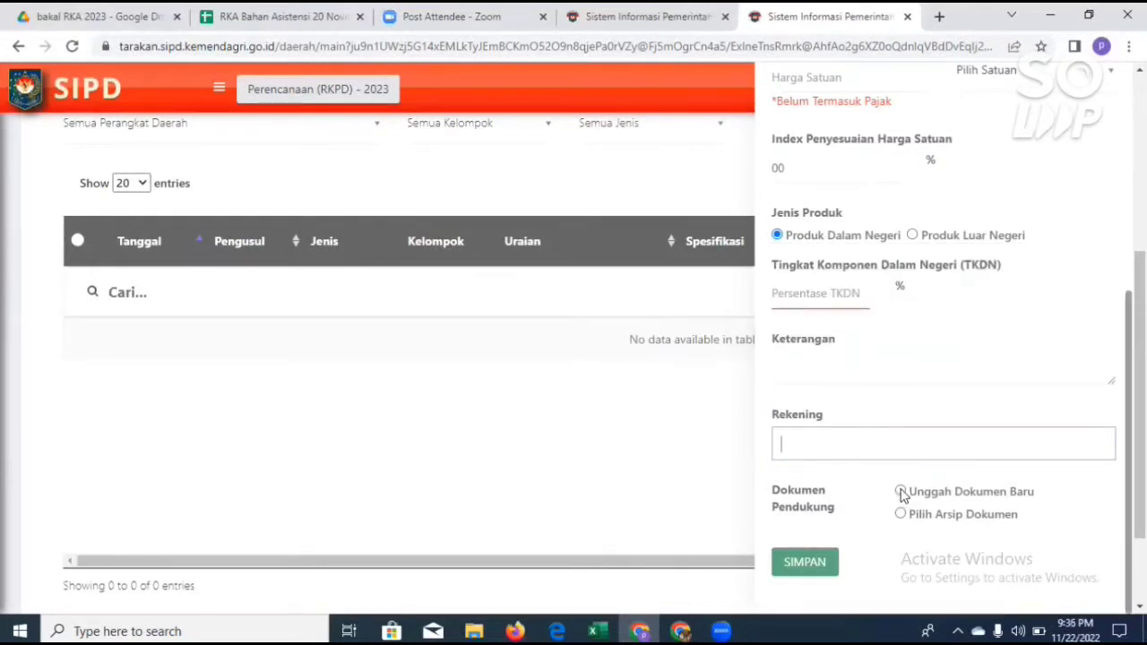
# Step: Choose Unggah Dokumen Baru for Dokumen Pendukung and set the first document's type to E-Commerce
pyautogui.click(1031, 488)
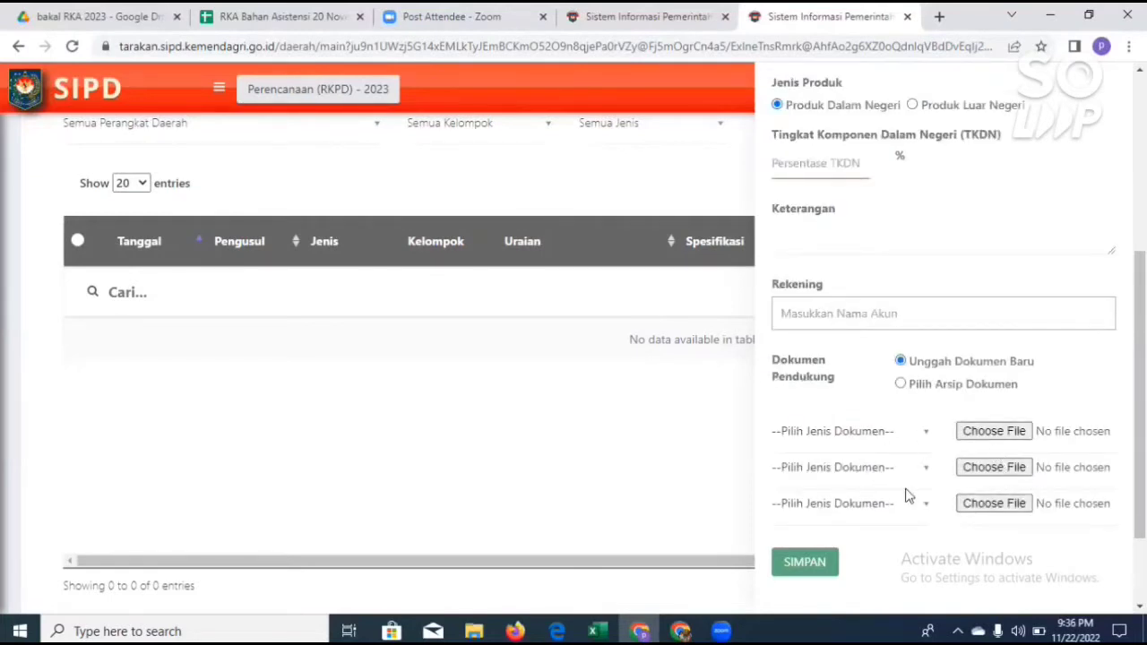
pyautogui.click(928, 437)
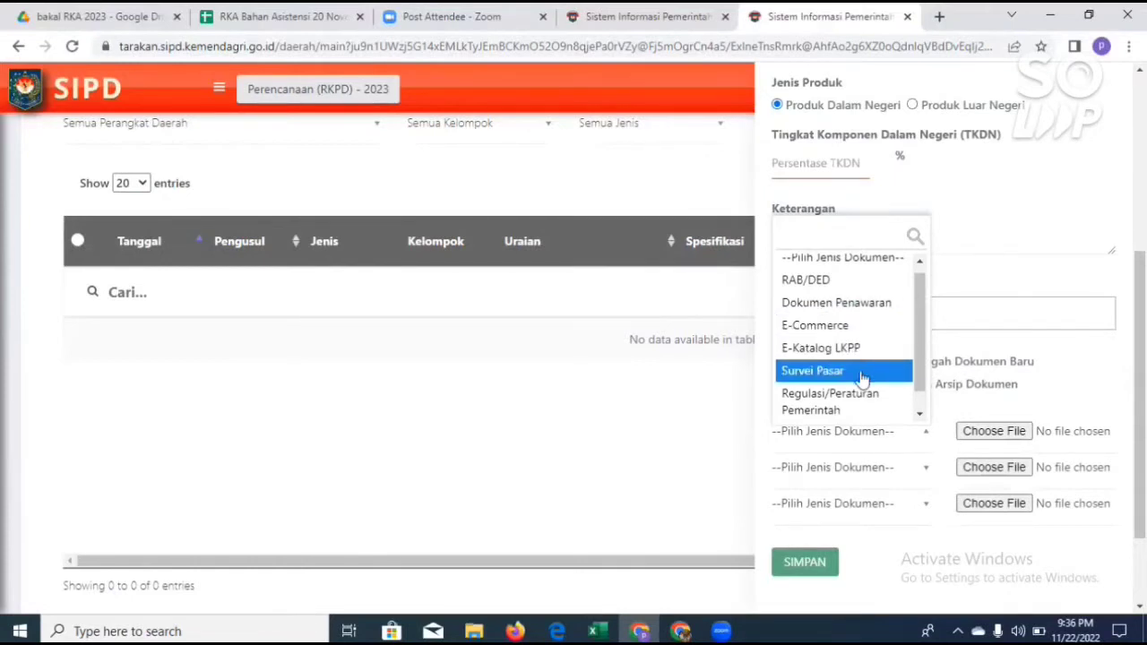
pyautogui.scroll(-1, 869, 408)
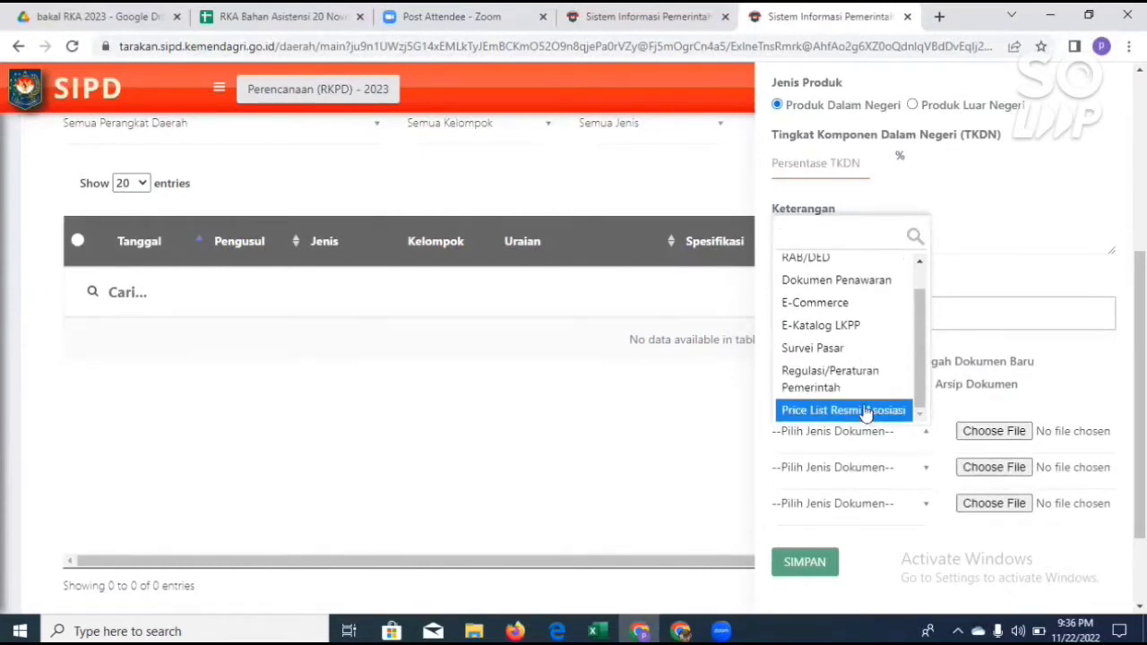
pyautogui.click(833, 305)
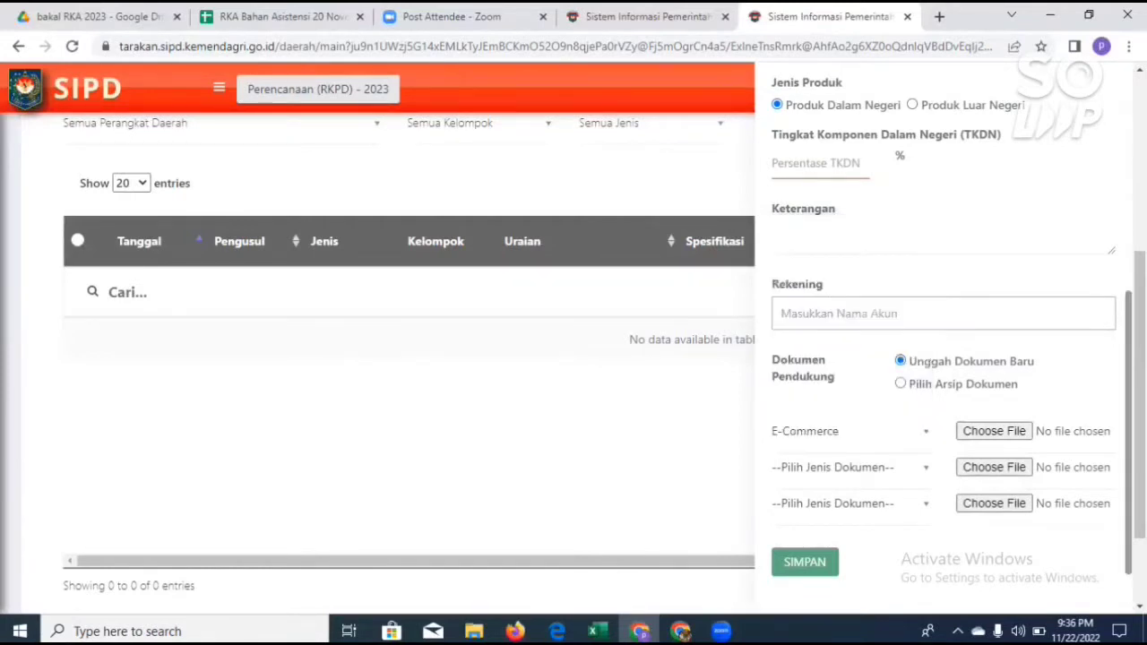
# Step: Attach the PDF file ASBUILT RTH from the Downloads folder as the first supporting document
pyautogui.click(990, 431)
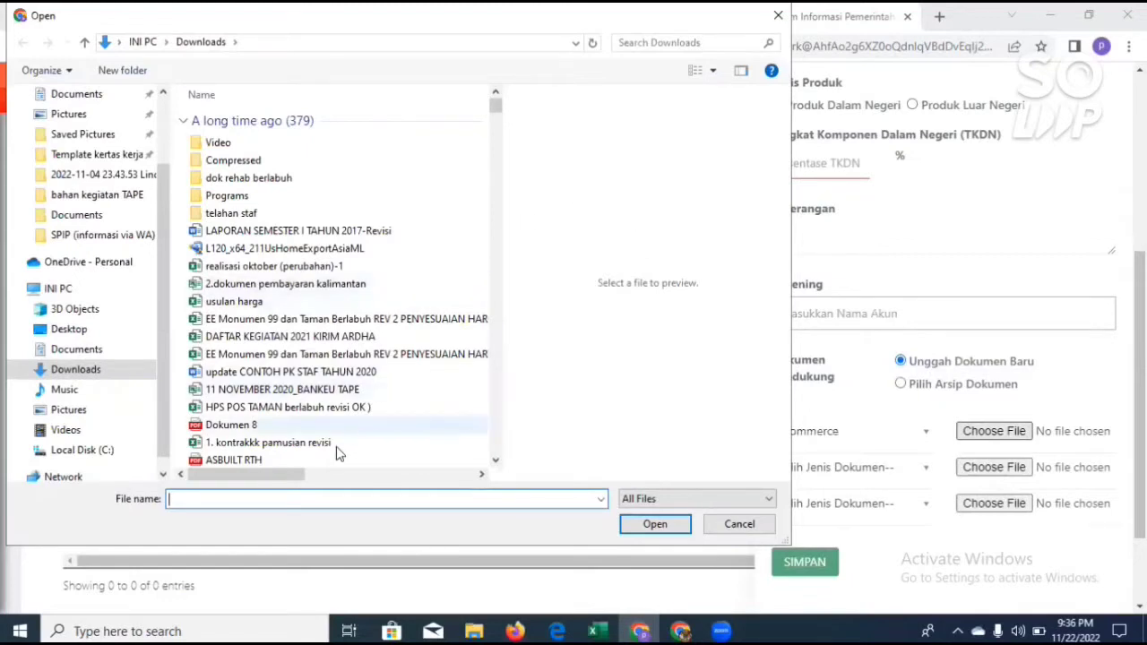
pyautogui.click(263, 458)
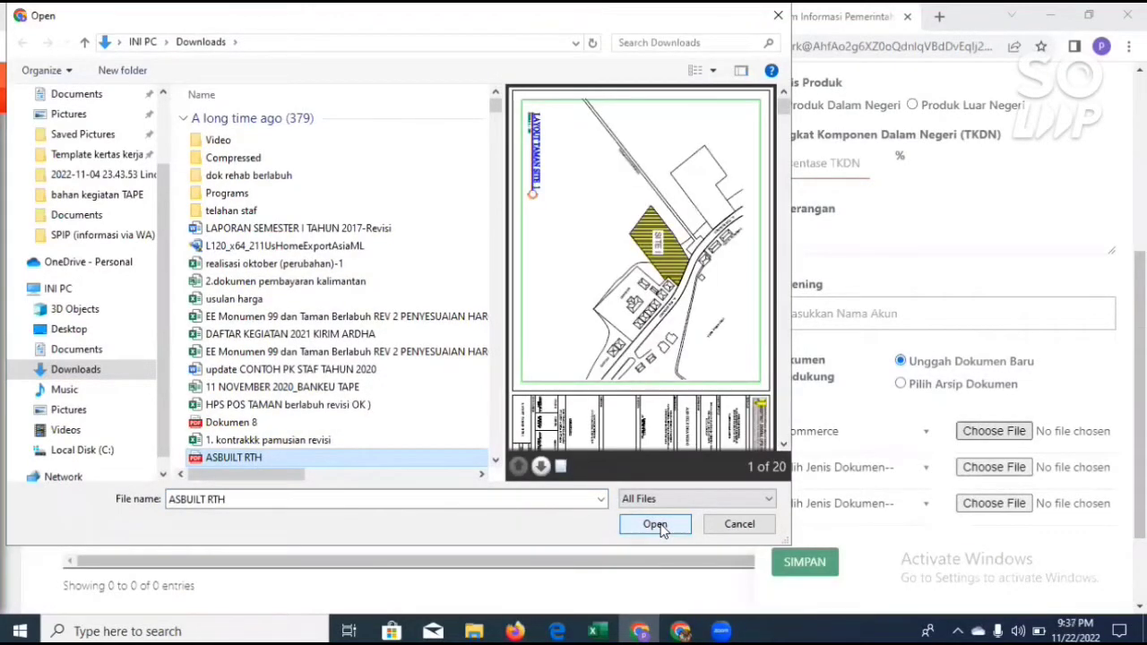
pyautogui.click(655, 524)
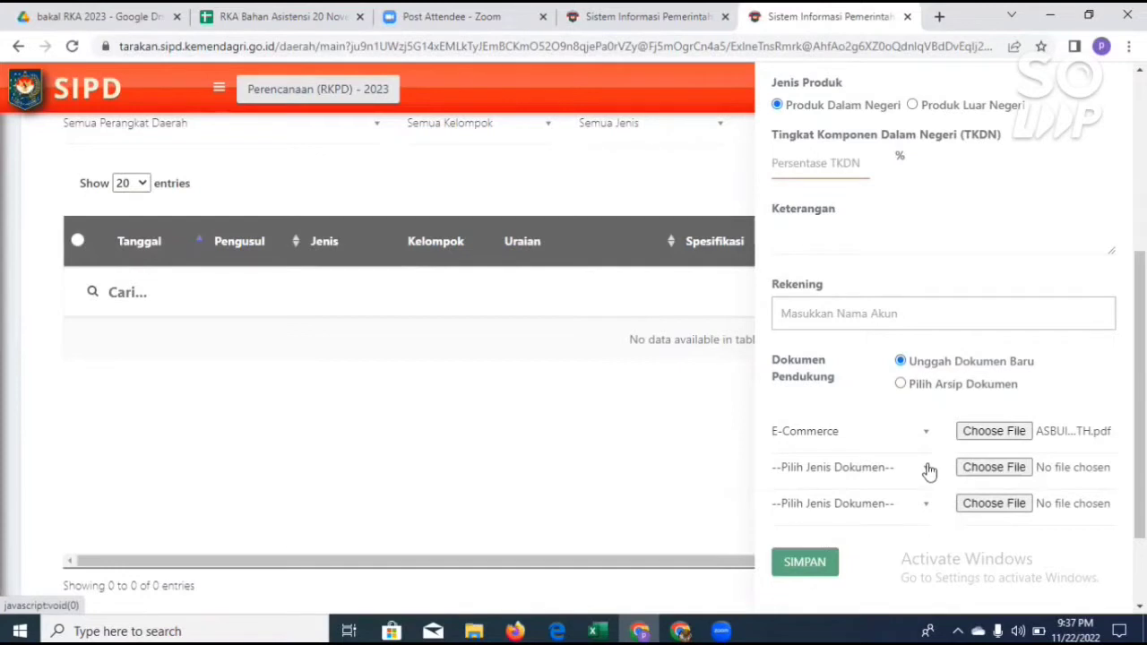
# Step: Try to save the proposal with the attached E-Commerce document
pyautogui.click(825, 552)
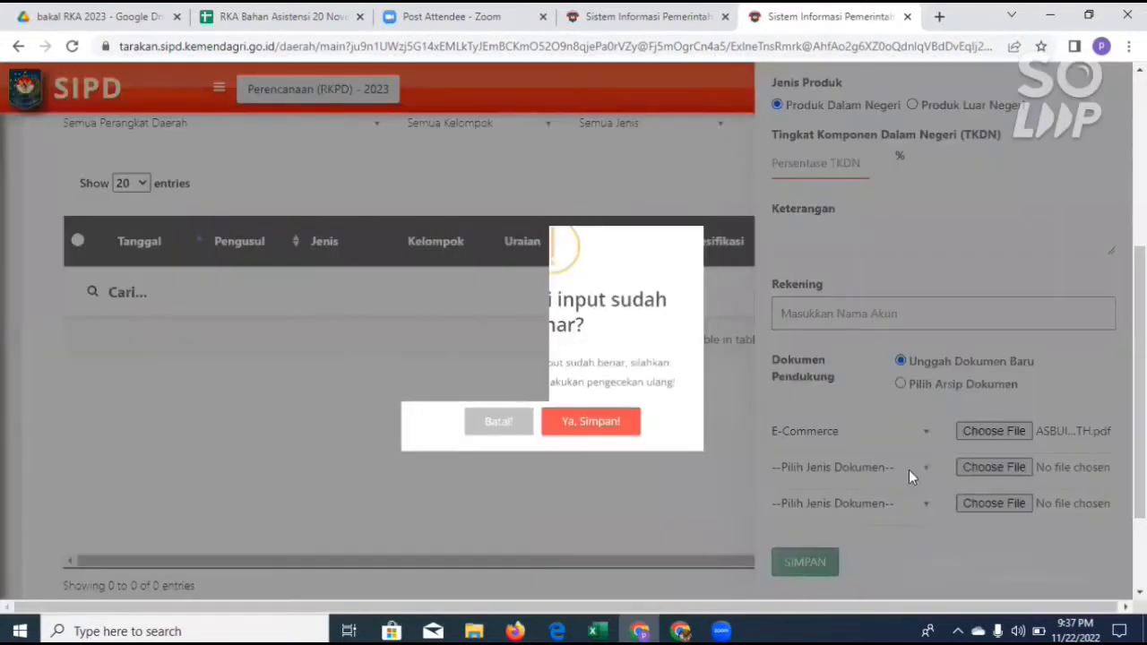
pyautogui.click(638, 464)
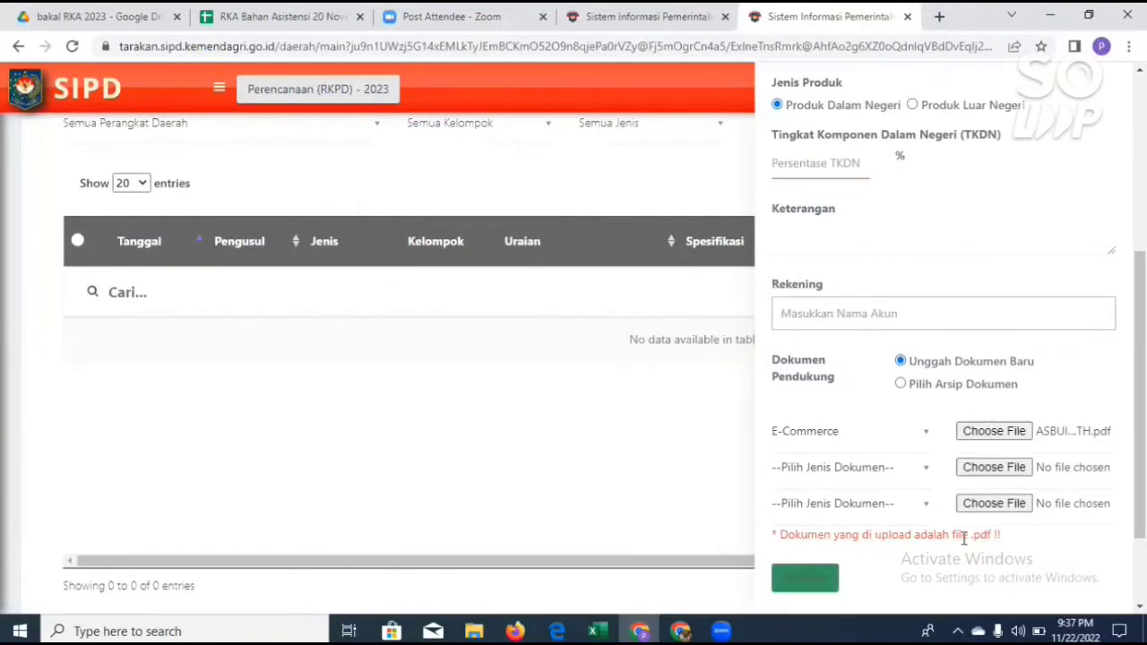
pyautogui.scroll(-1, 968, 537)
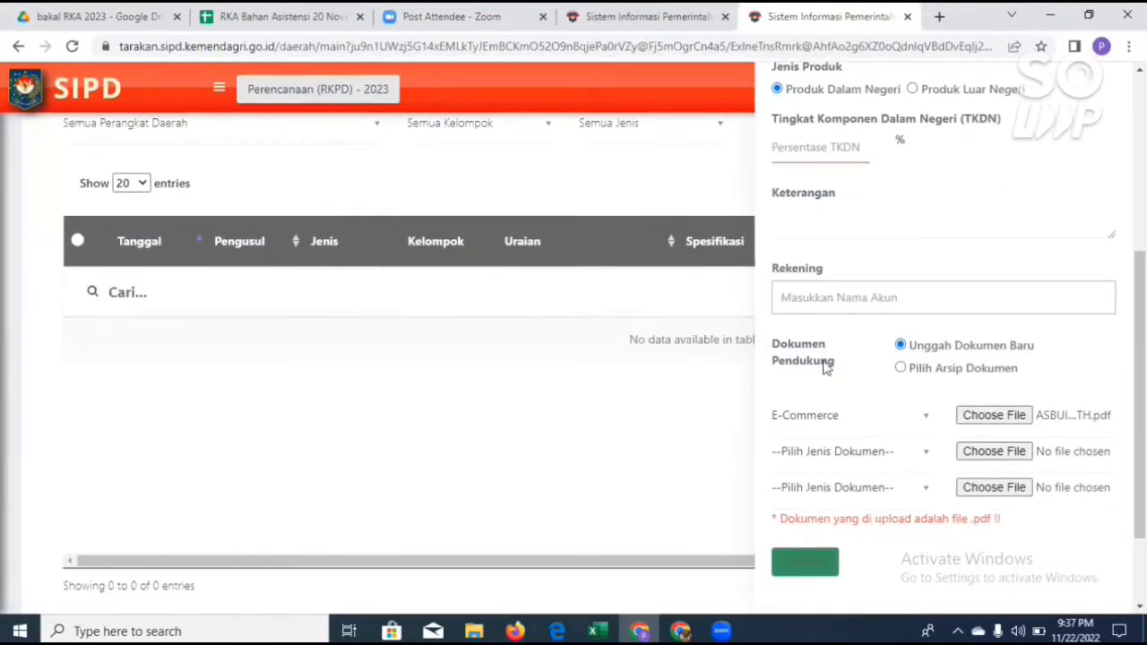
# Step: Set the second supporting document's type to E-Commerce
pyautogui.click(923, 452)
pyautogui.click(851, 326)
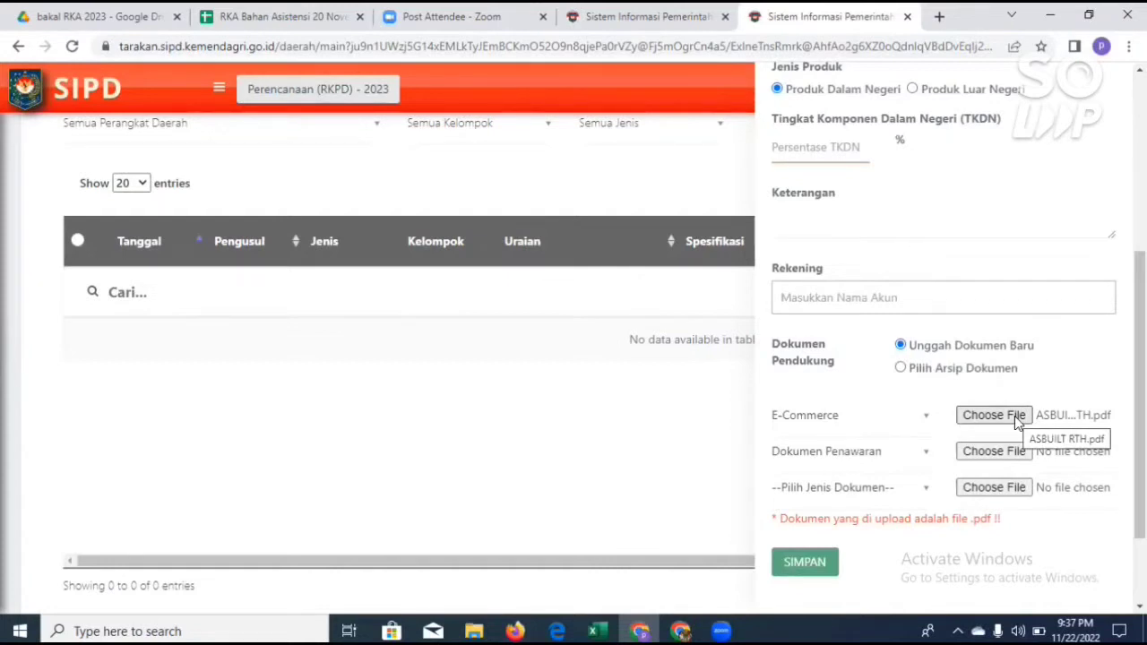
pyautogui.click(927, 452)
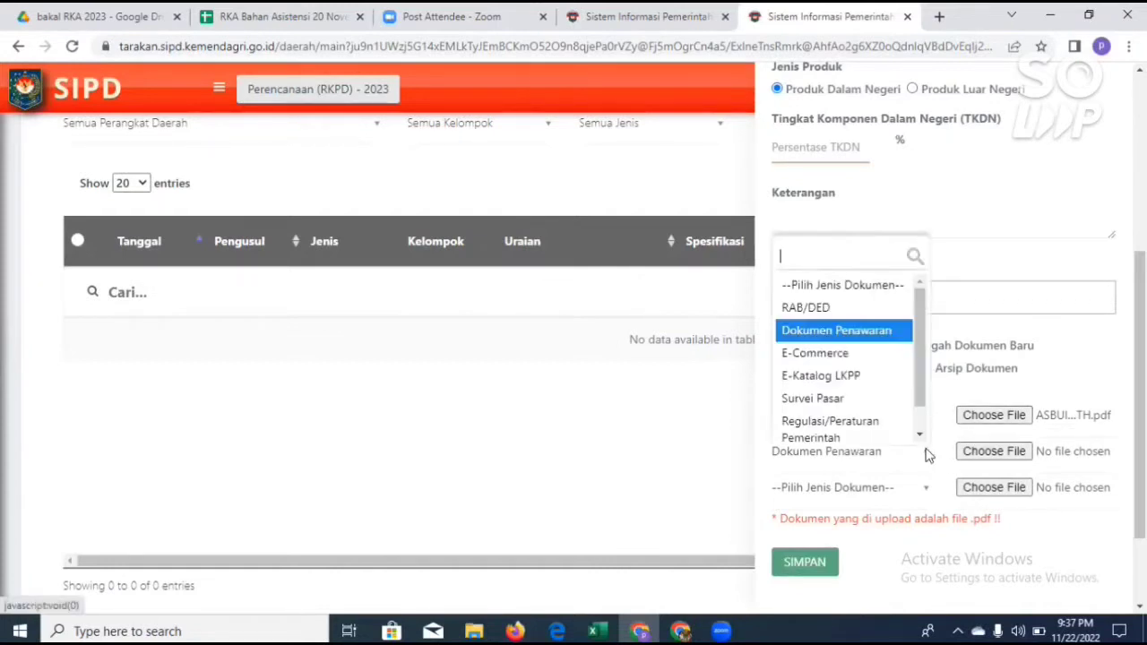
pyautogui.click(893, 353)
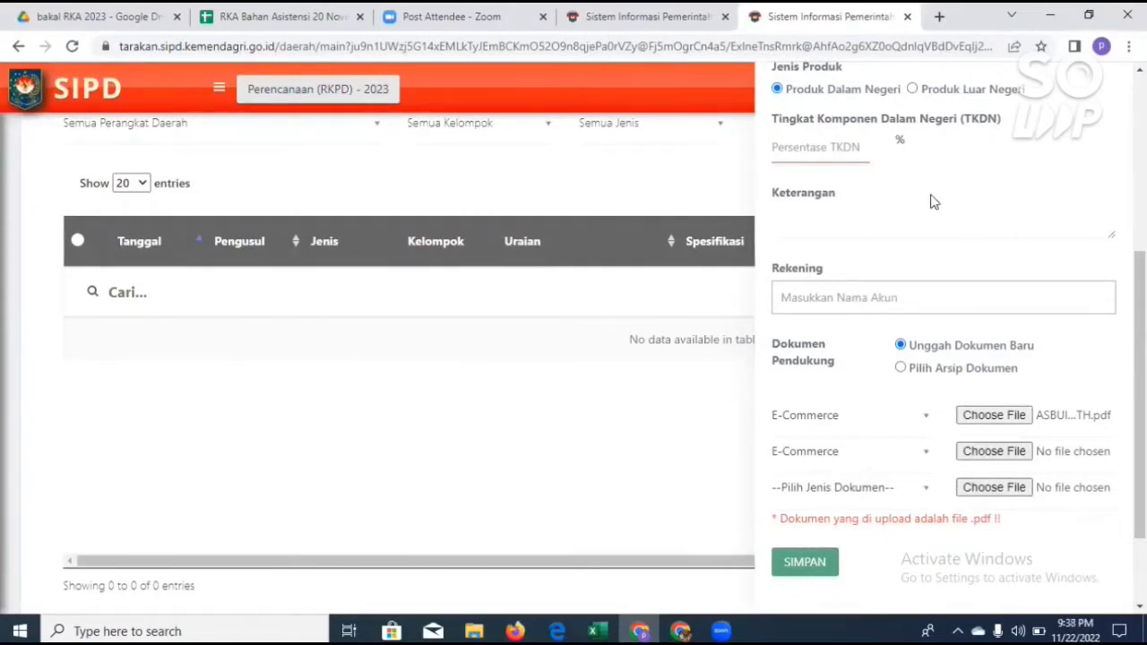
# Step: Set Jenis Usulan to Perubahan Harga and Kelompok Barang to SSH in the Form Usulan
pyautogui.scroll(5, 936, 170)
pyautogui.scroll(1, 914, 174)
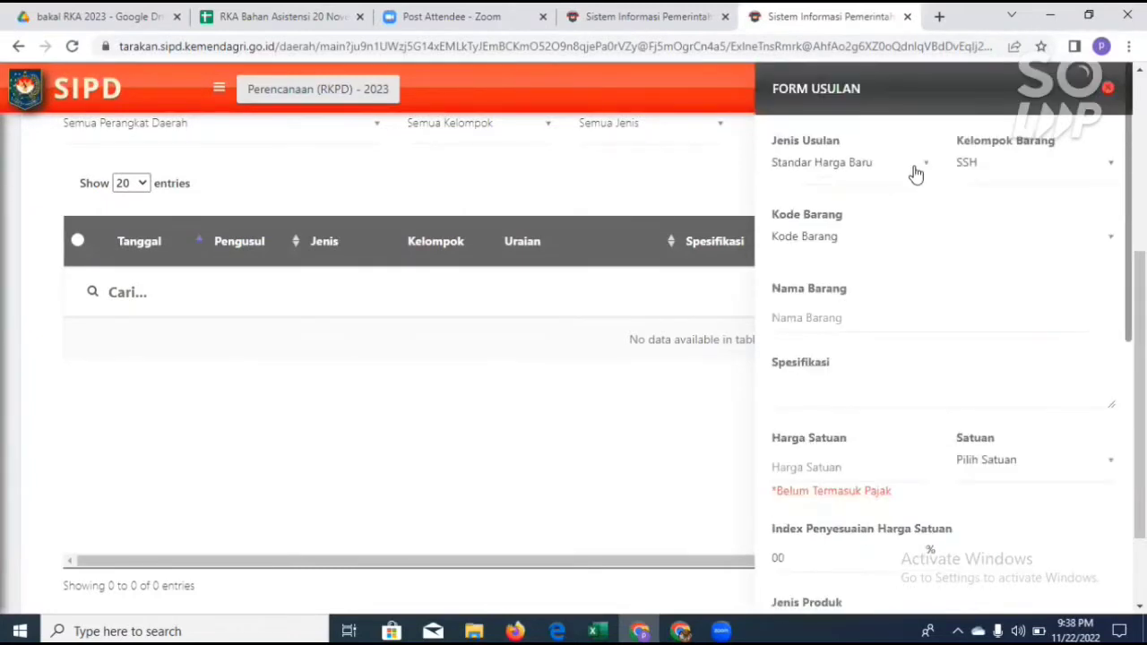
pyautogui.scroll(-5, 923, 269)
pyautogui.scroll(-1, 927, 285)
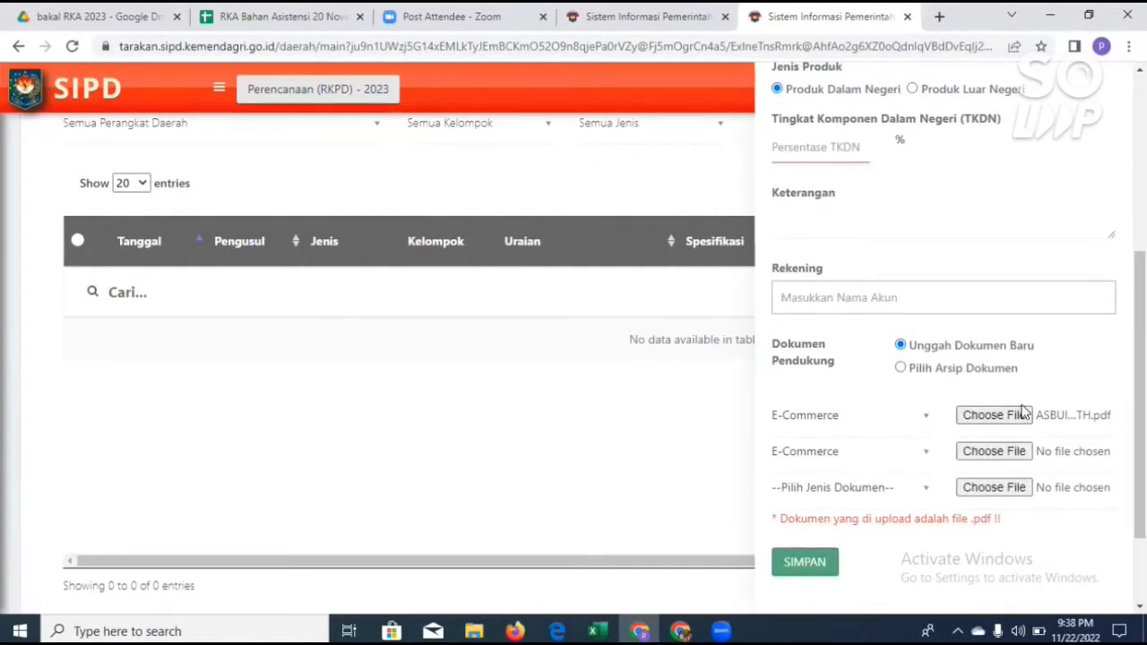
pyautogui.scroll(6, 1021, 403)
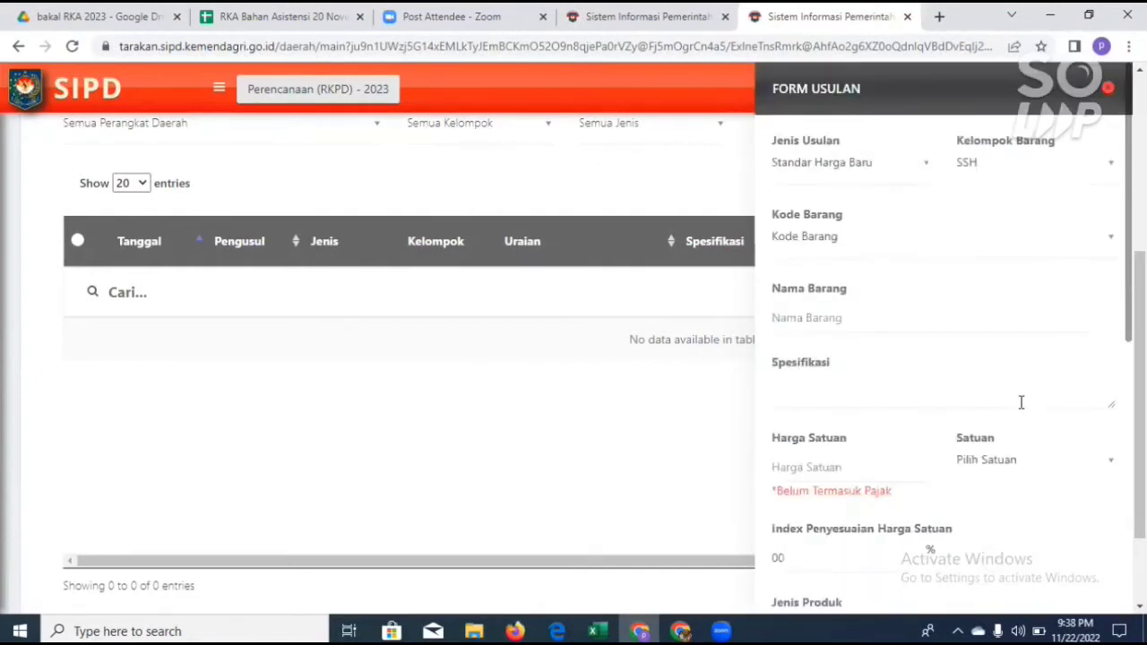
pyautogui.click(914, 171)
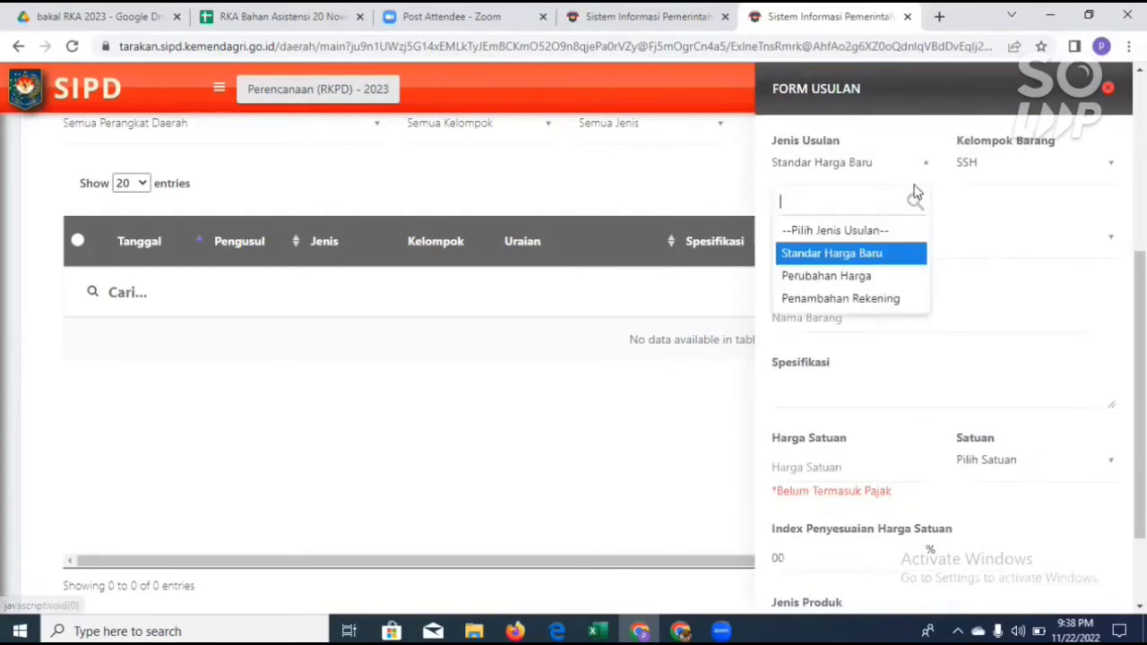
pyautogui.click(890, 278)
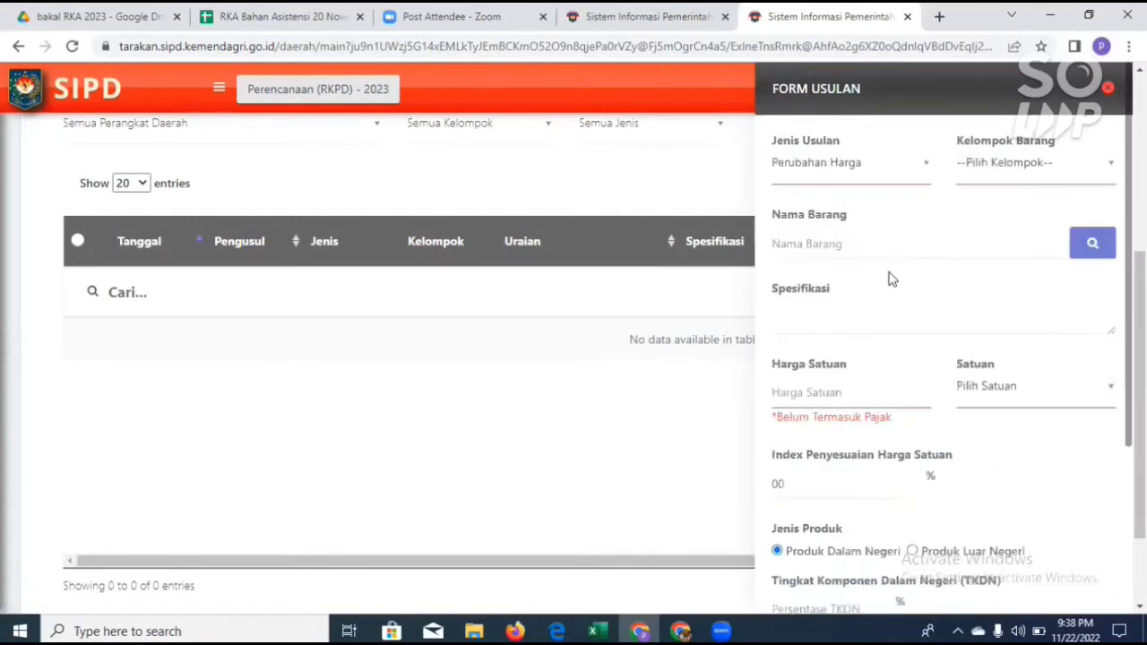
pyautogui.click(1022, 164)
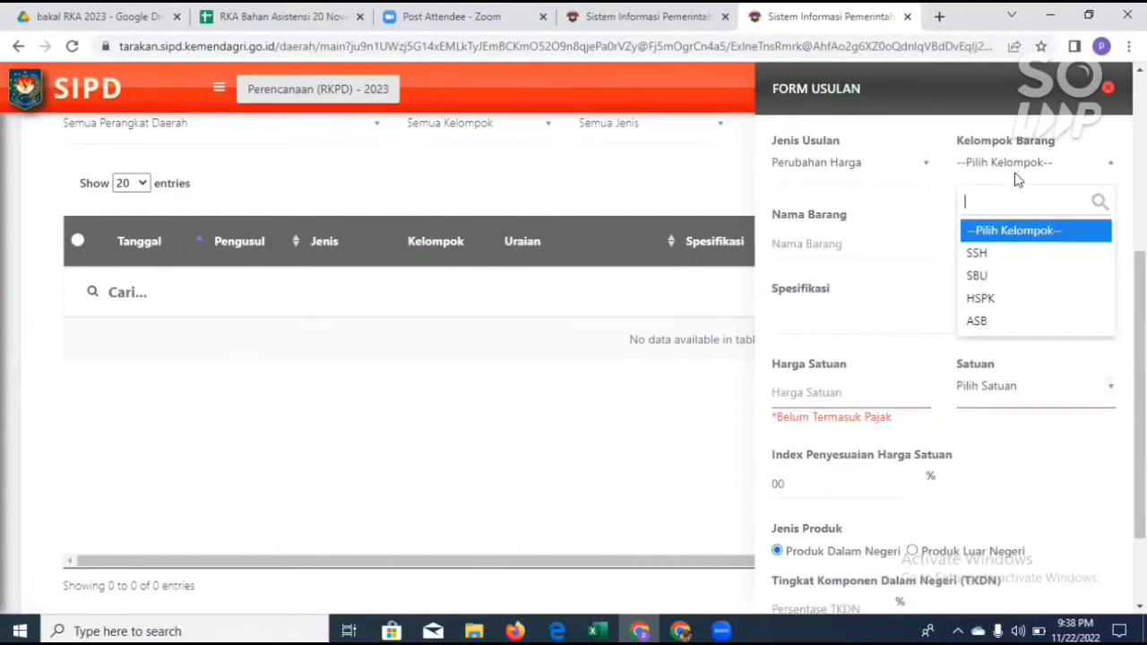
pyautogui.click(1016, 258)
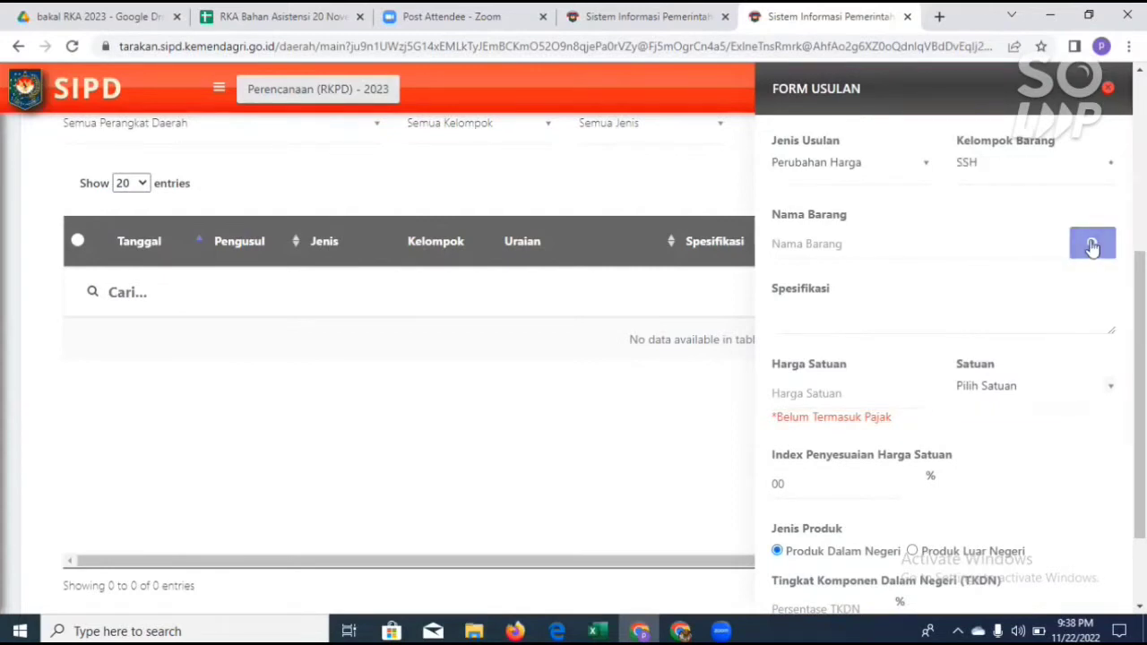
# Step: Search Data Harga Satuan for "buku" and select the item Sandaran Buku besar as Nama Barang
pyautogui.click(1093, 248)
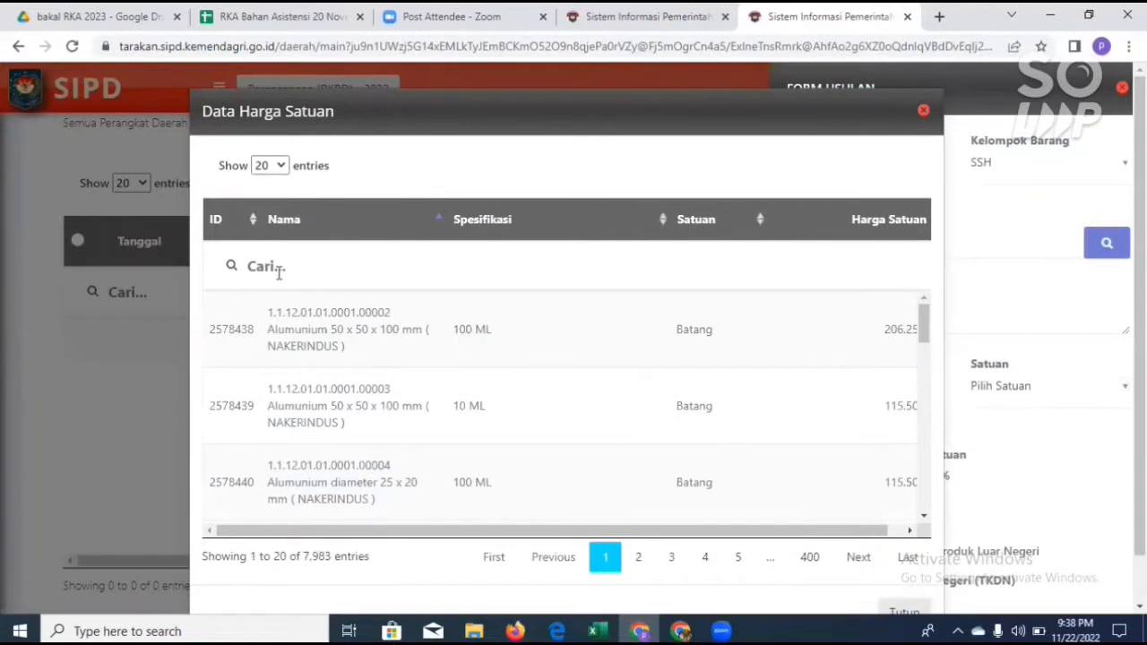
pyautogui.click(279, 272)
pyautogui.write('buku')
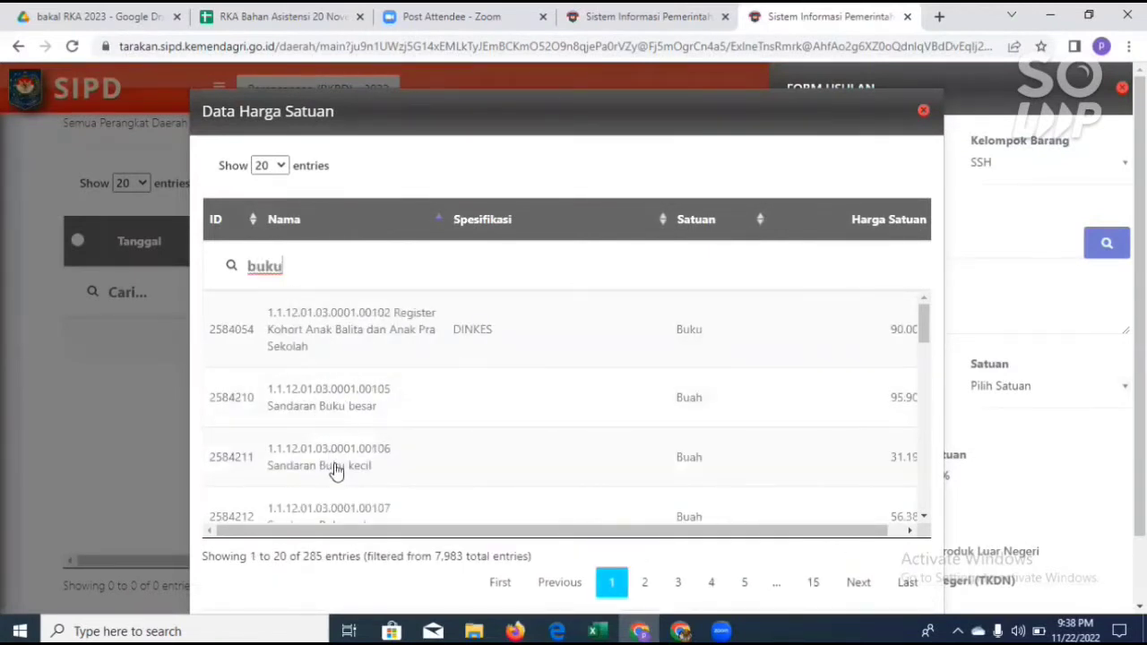
pyautogui.click(332, 409)
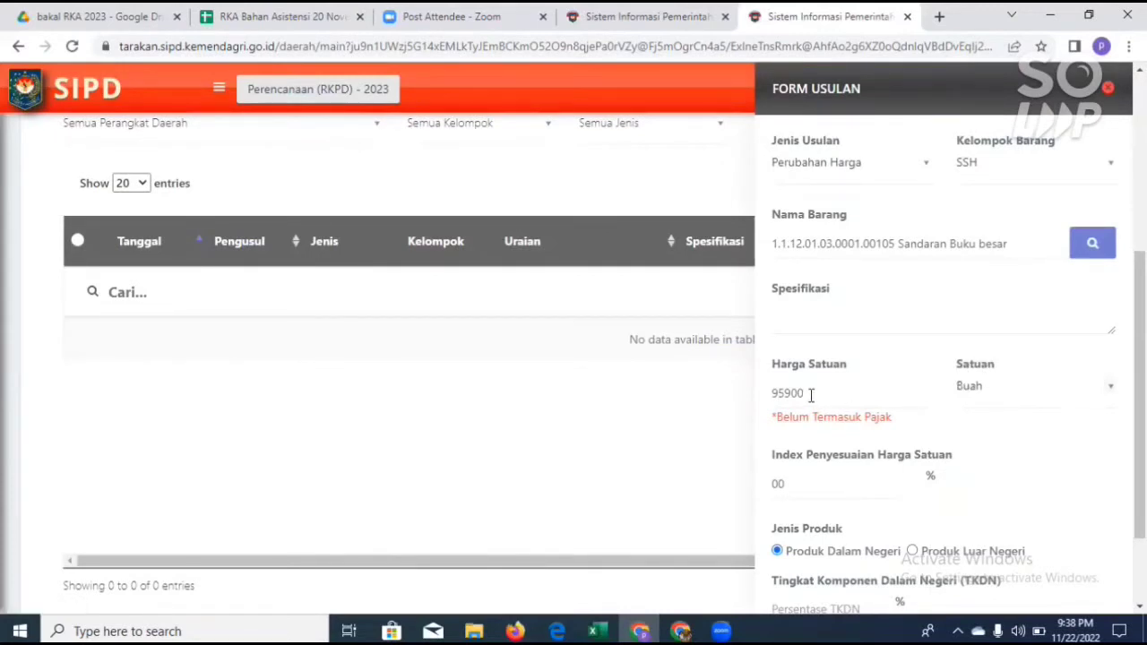
# Step: Examine the Harga Satuan field and the suggested TKDN percentages for the price change without altering them
pyautogui.moveTo(821, 396); pyautogui.dragTo(735, 402)
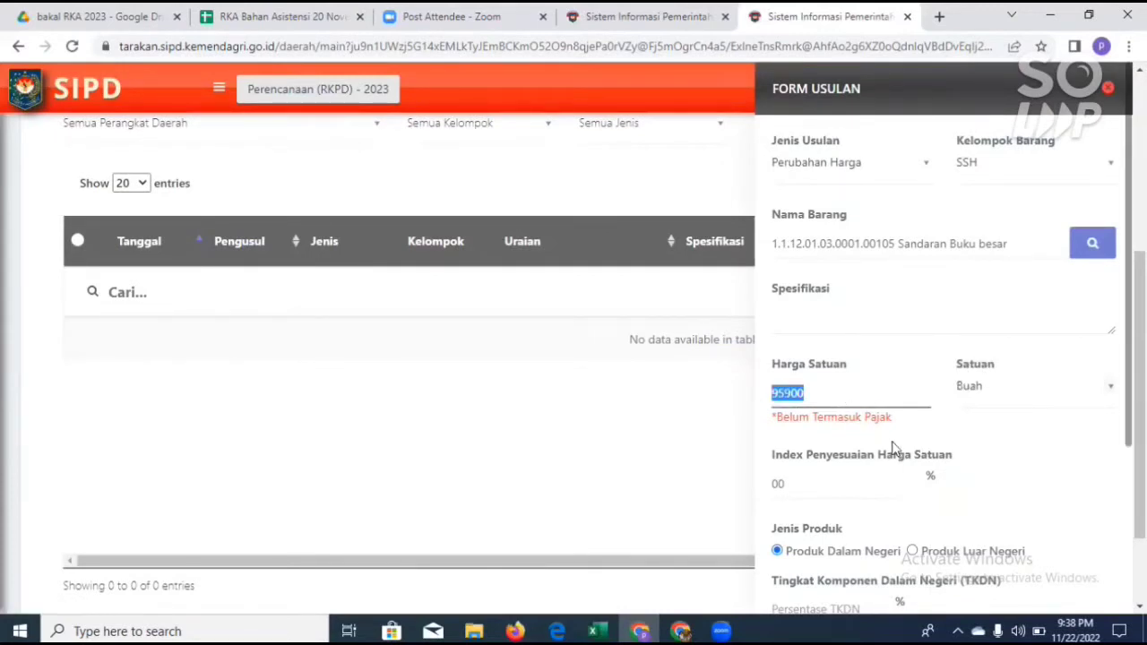
pyautogui.scroll(-2, 854, 430)
pyautogui.scroll(-2, 870, 439)
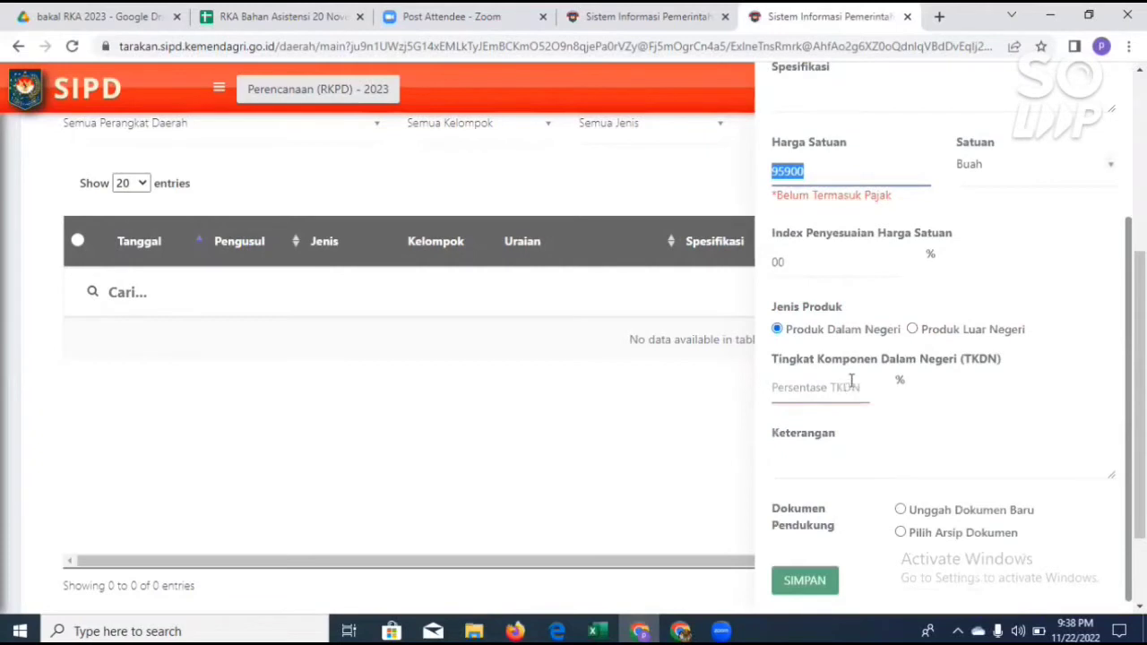
pyautogui.click(833, 388)
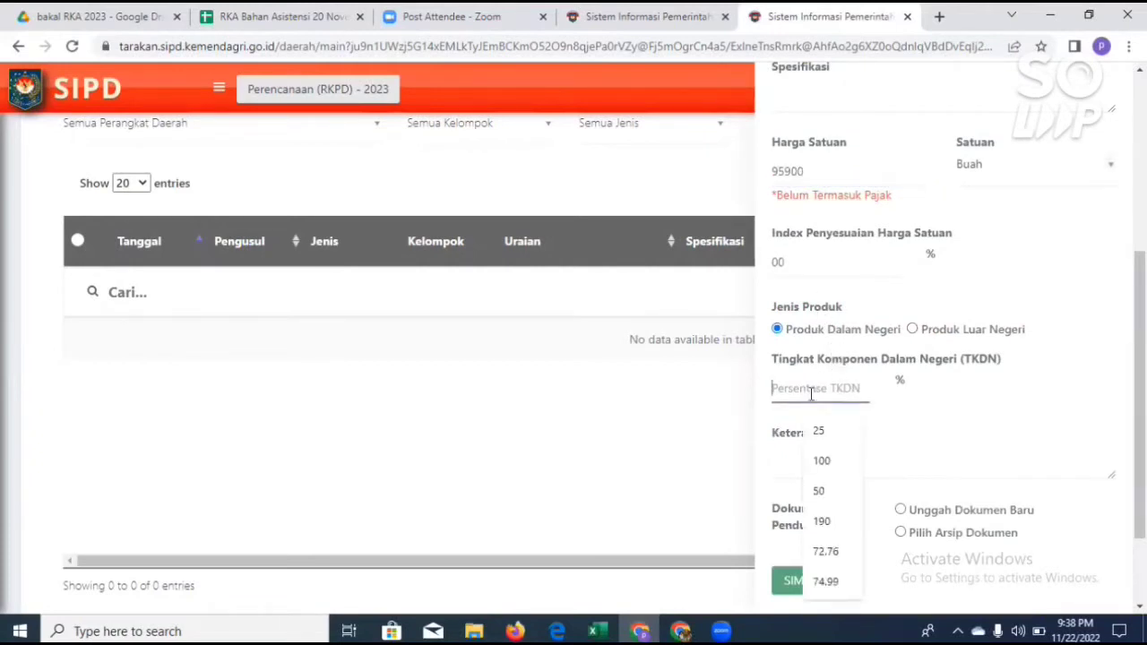
pyautogui.scroll(-1, 937, 453)
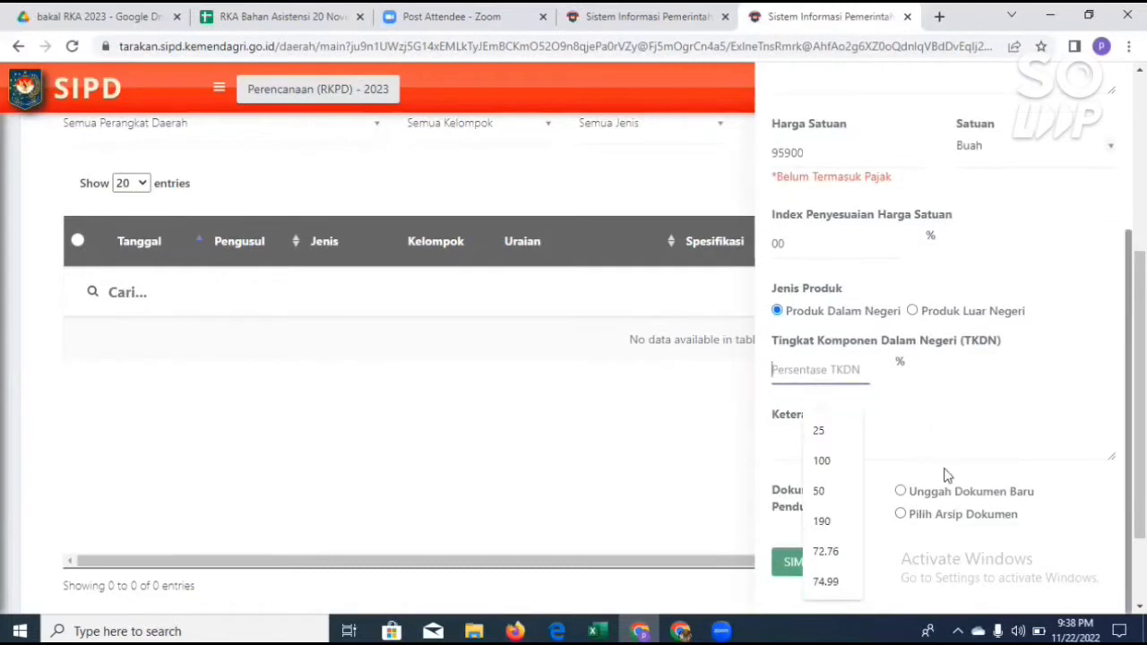
# Step: Choose Unggah Dokumen Baru as the Dokumen Pendukung option for the price change proposal
pyautogui.click(900, 491)
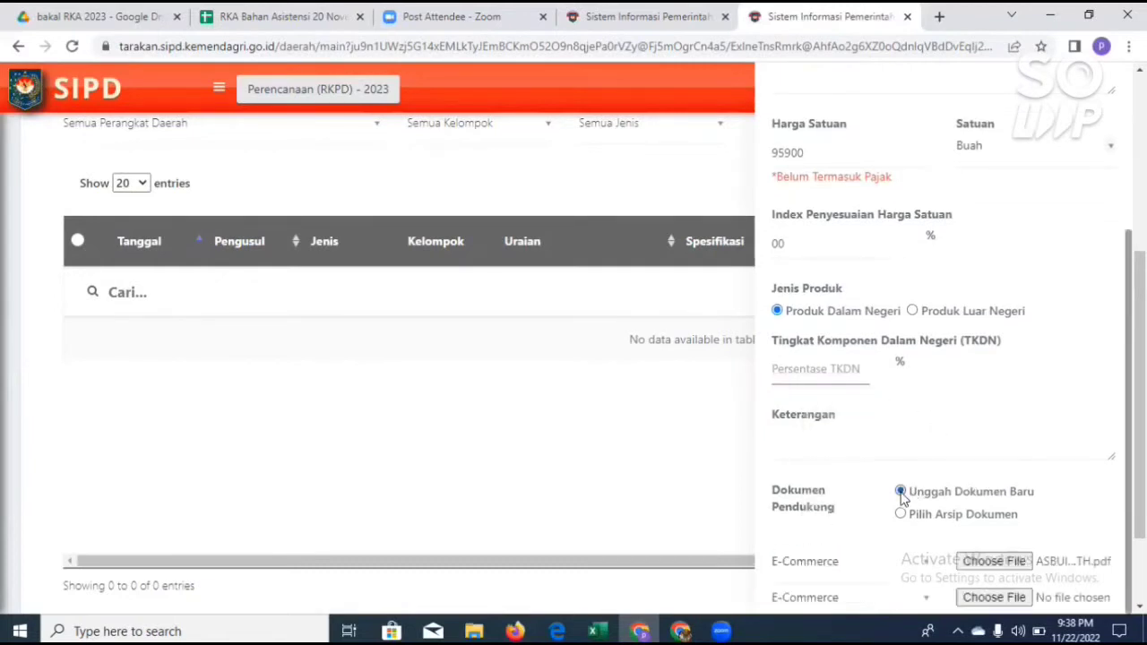
pyautogui.scroll(-3, 1001, 473)
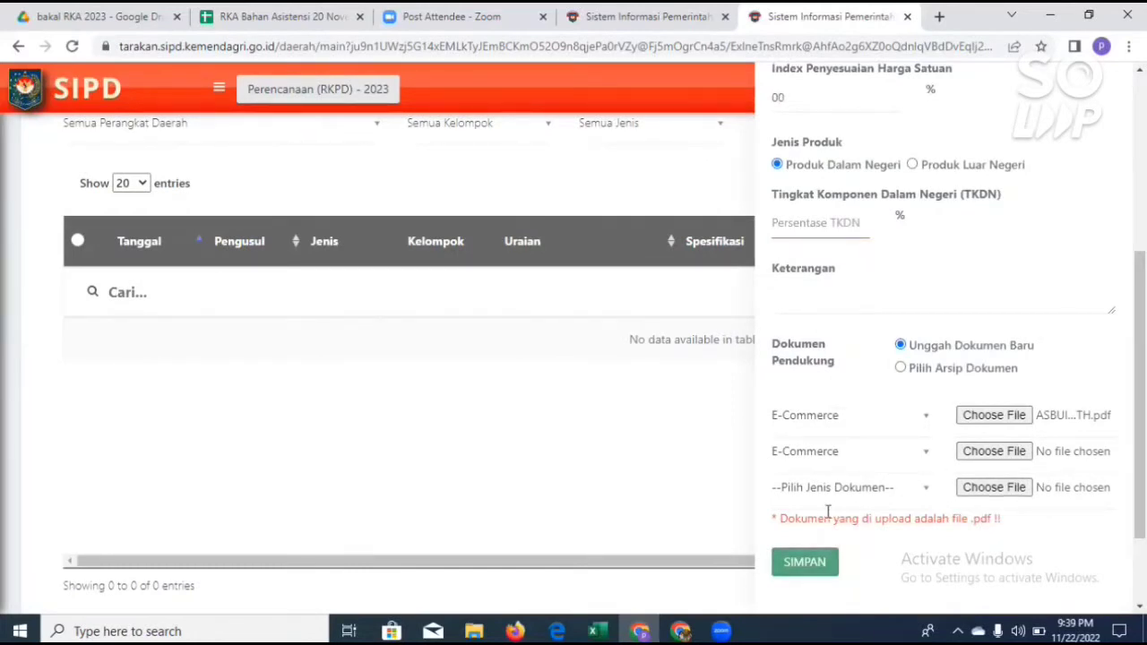
# Step: Set Jenis Usulan to Penambahan Rekening and Kelompok Barang to SSH in the Form Usulan
pyautogui.scroll(5, 986, 323)
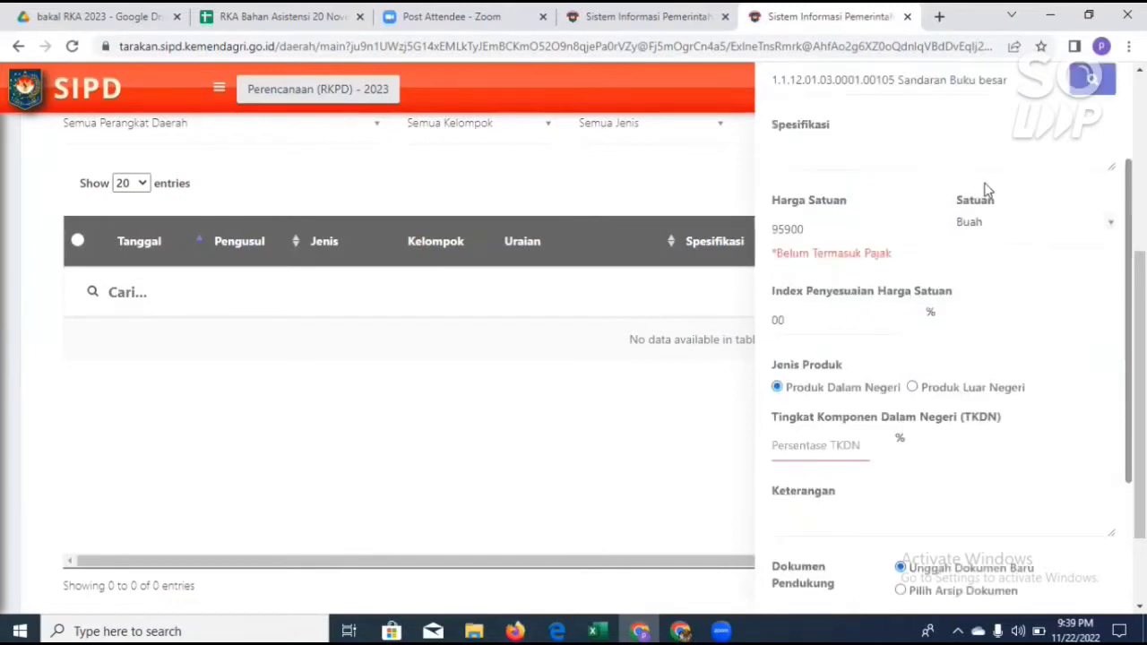
pyautogui.click(928, 169)
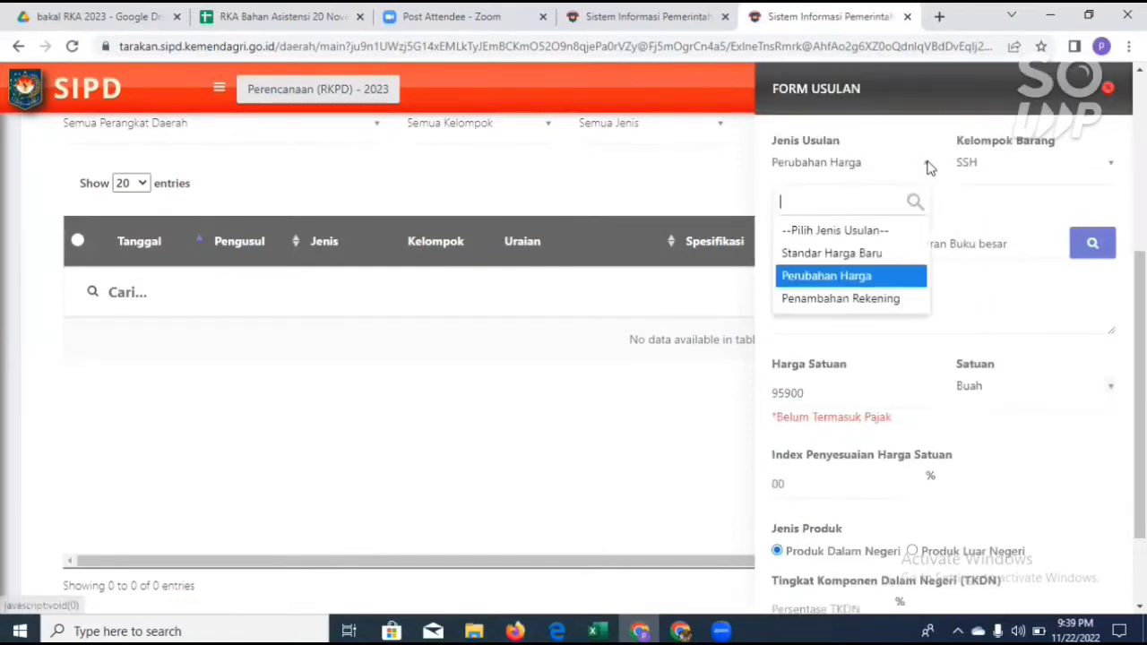
pyautogui.click(860, 298)
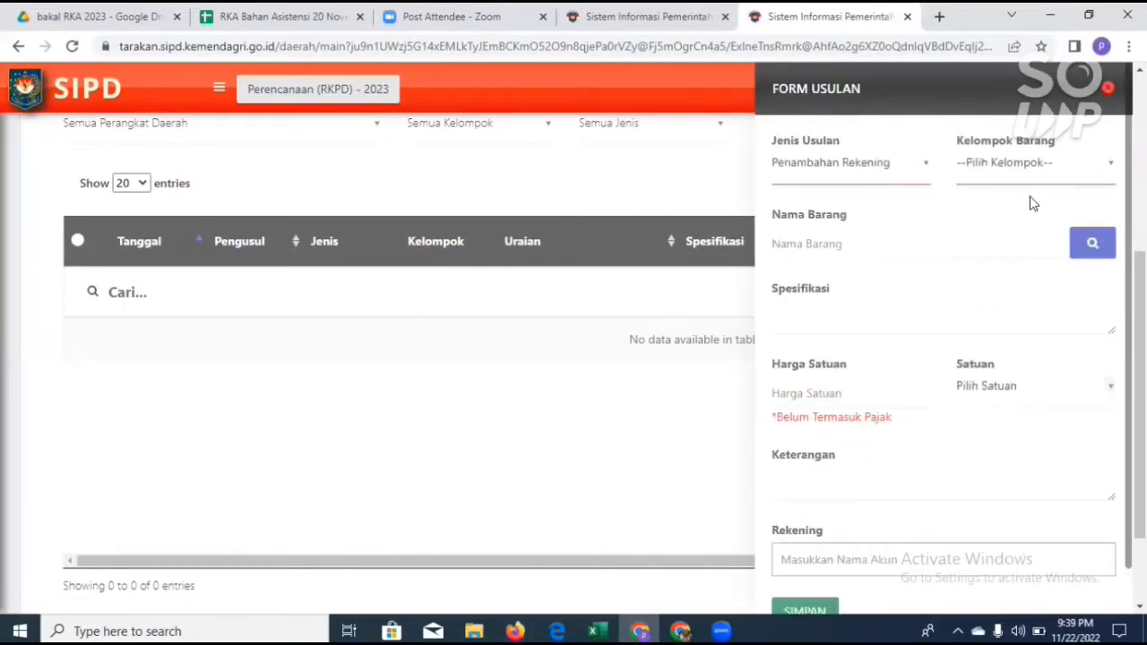
pyautogui.click(1057, 170)
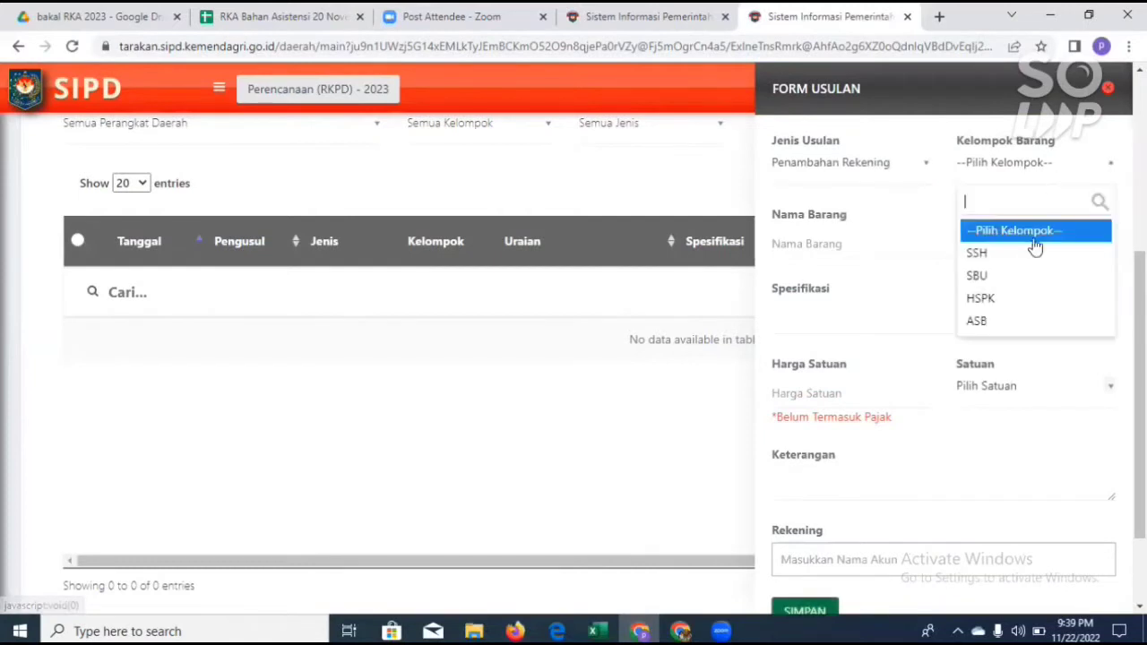
pyautogui.click(1013, 258)
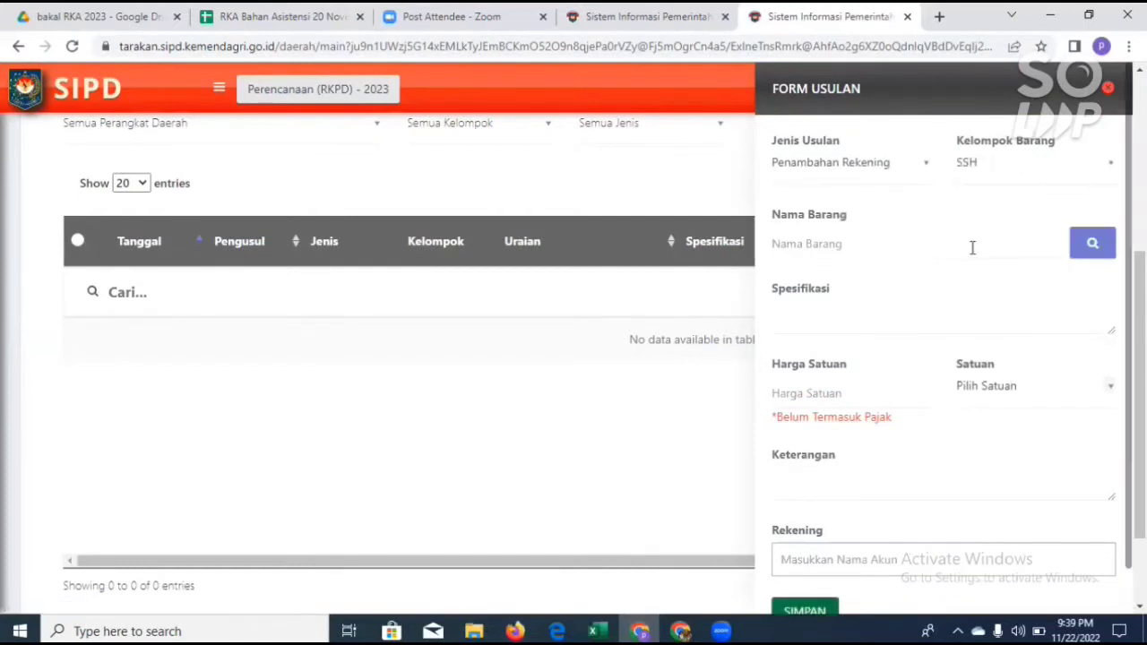
# Step: Select Alumunium 50 x 50 x 100 mm (NAKERINDUS) with the 100 ML specification from Data Harga Satuan as Nama Barang
pyautogui.click(1094, 250)
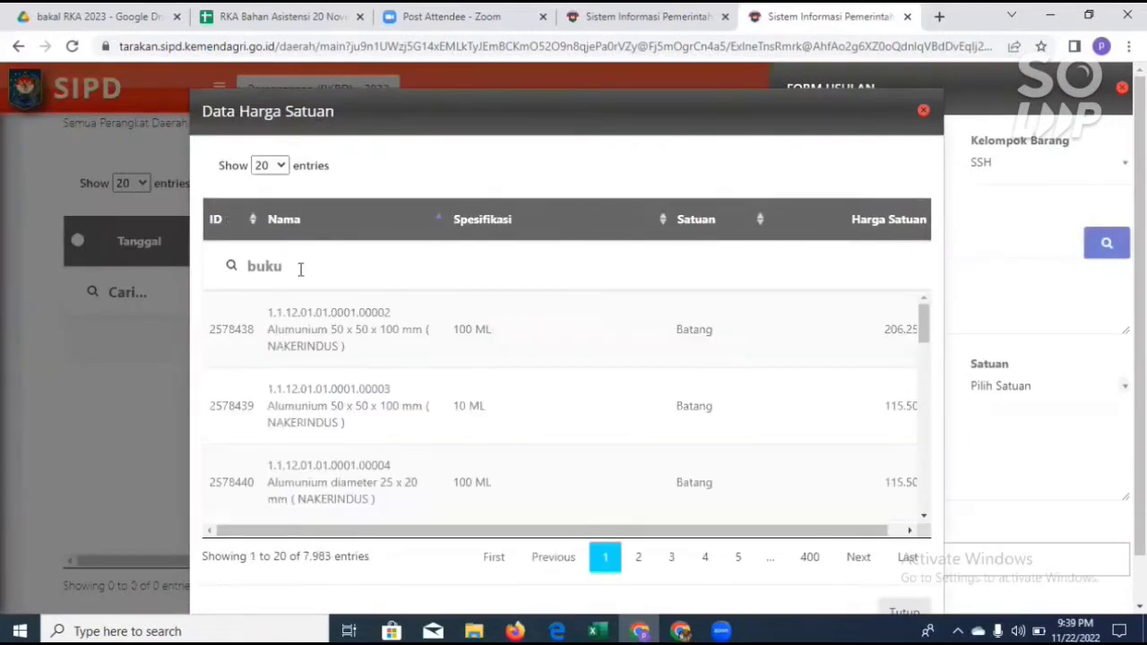
pyautogui.click(349, 341)
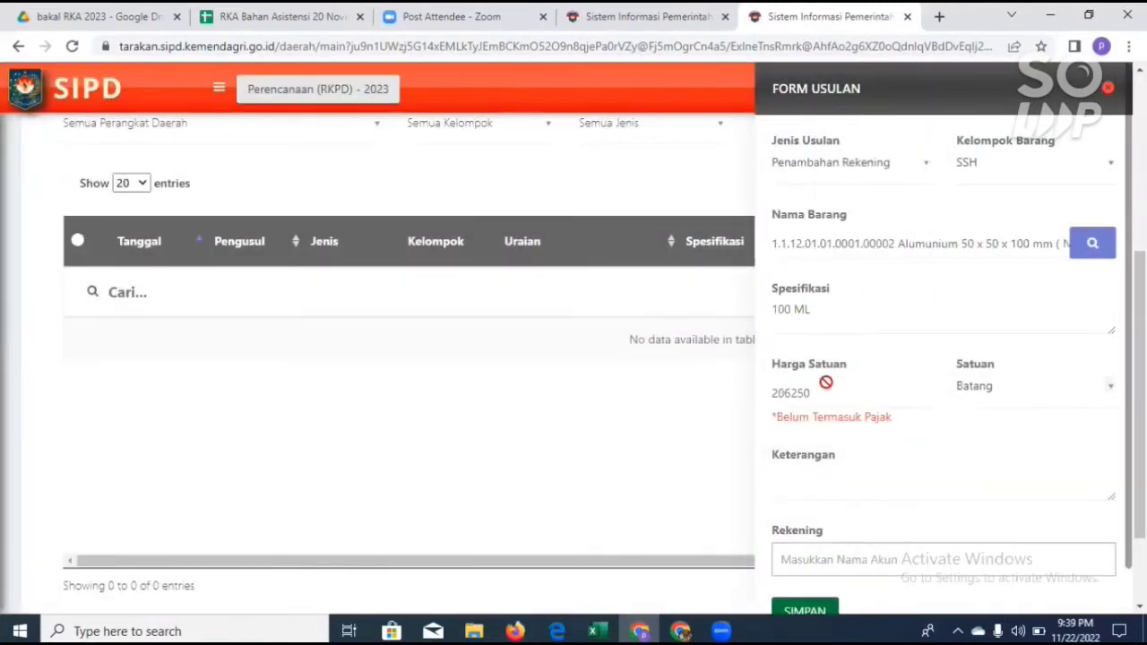
pyautogui.scroll(-1, 980, 408)
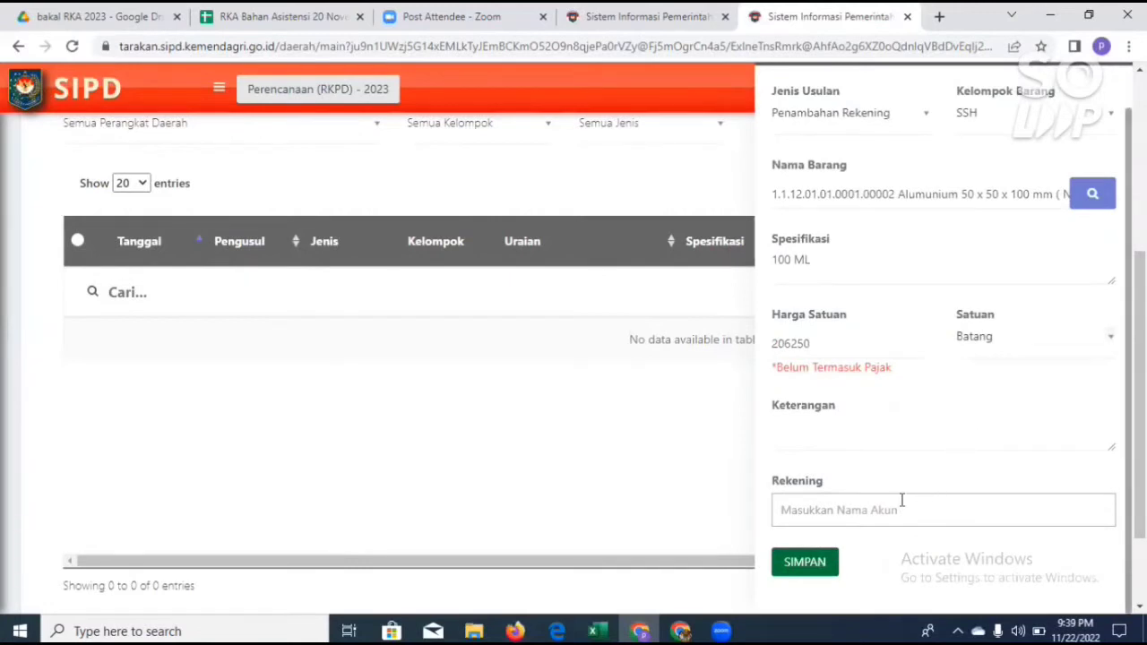
# Step: Search the Rekening accounts for "0024" and close the Form Usulan without choosing an account or saving
pyautogui.click(853, 513)
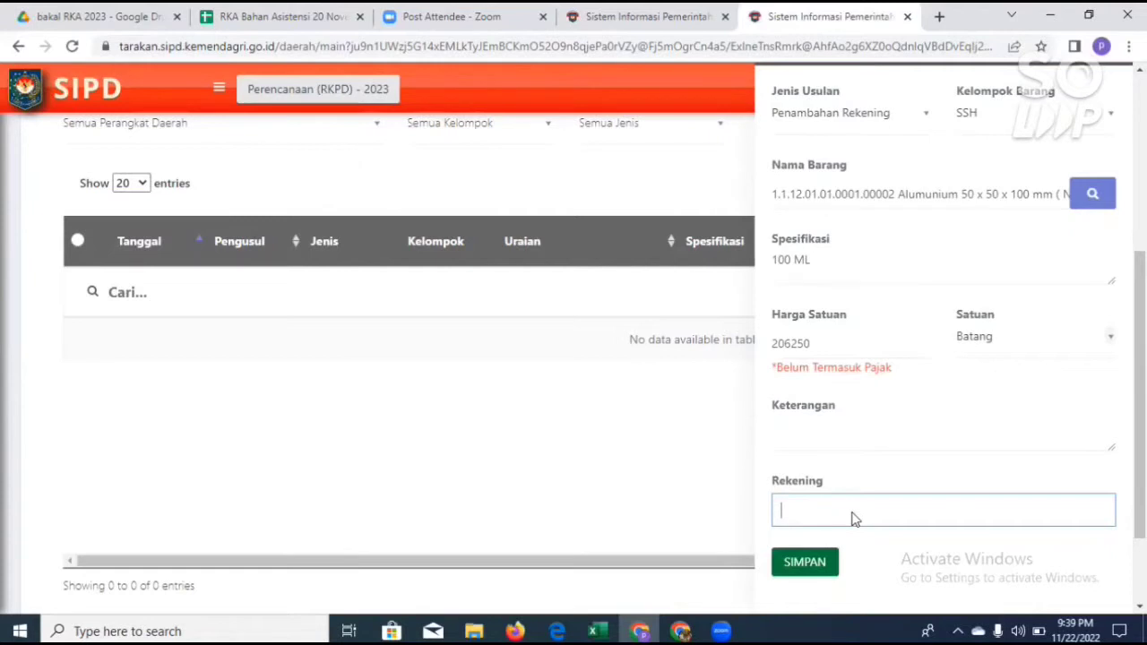
pyautogui.write('0024')
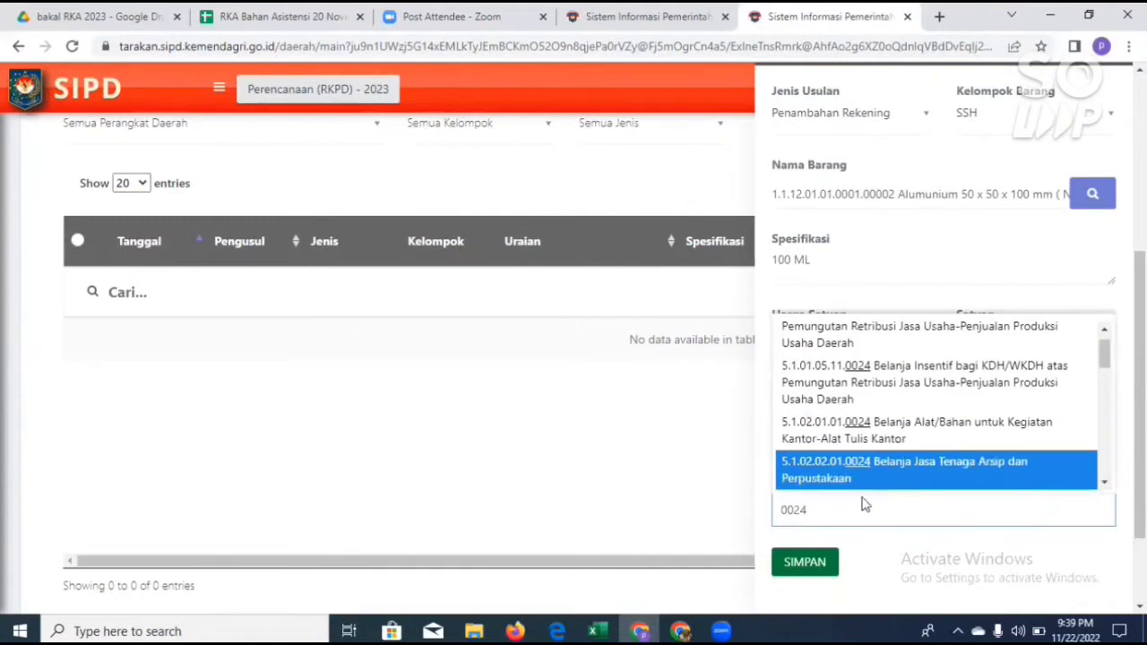
pyautogui.press('Down')
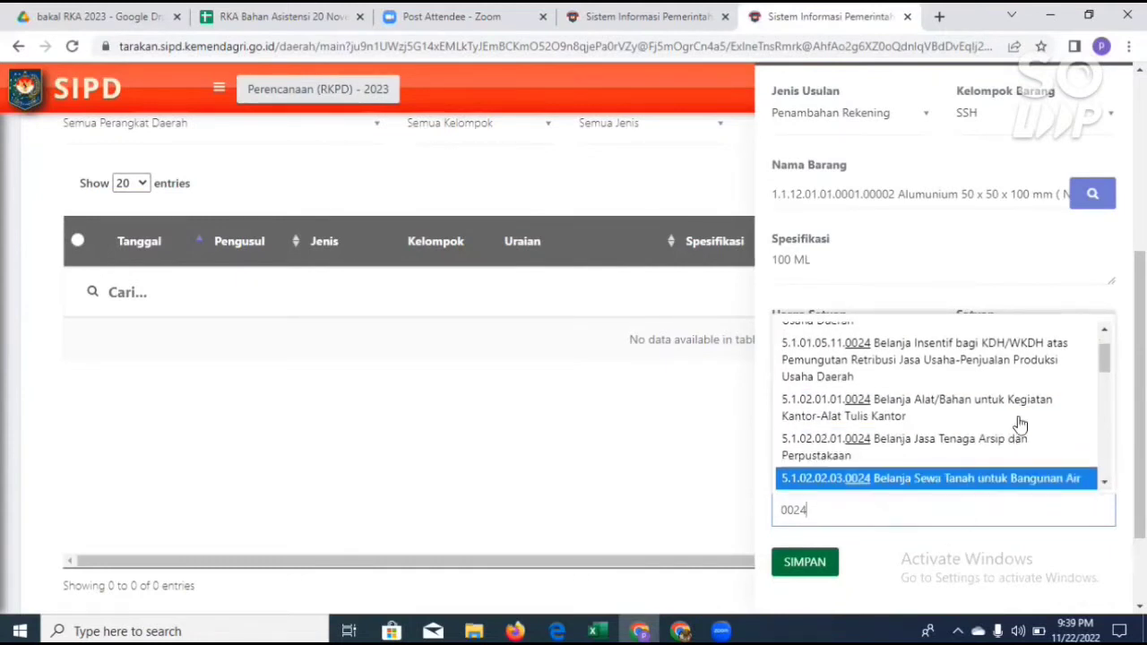
pyautogui.scroll(4, 1059, 288)
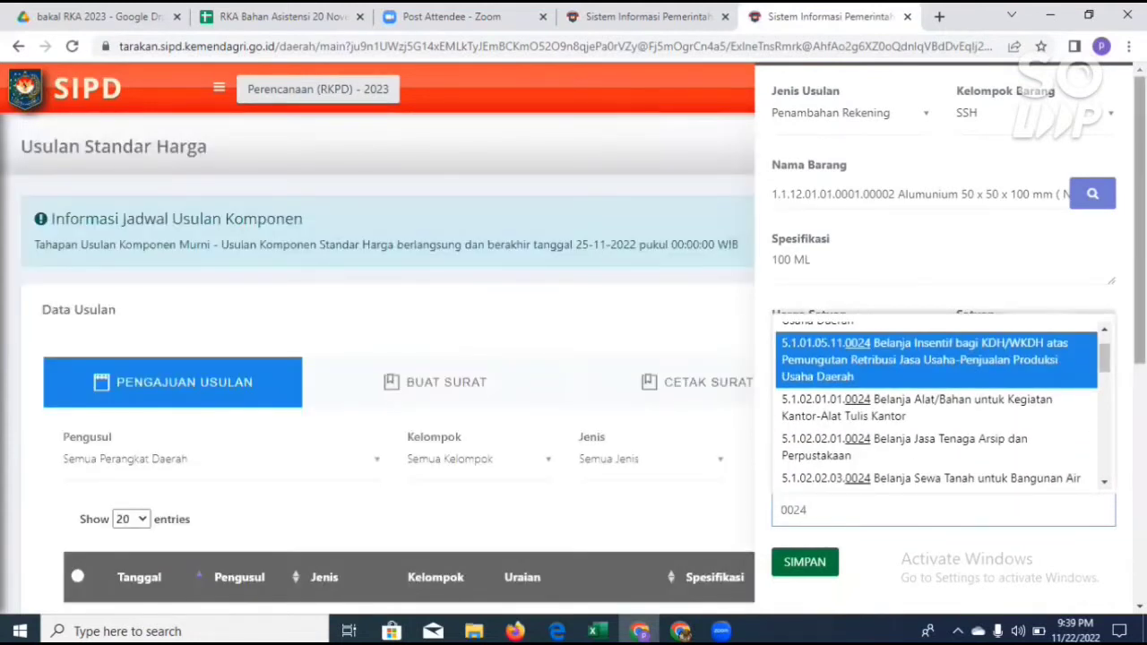
pyautogui.moveTo(1140, 285)
pyautogui.mouseDown()
pyautogui.moveTo(1140, 364)
pyautogui.moveTo(1140, 283)
pyautogui.moveTo(1140, 303)
pyautogui.mouseUp()
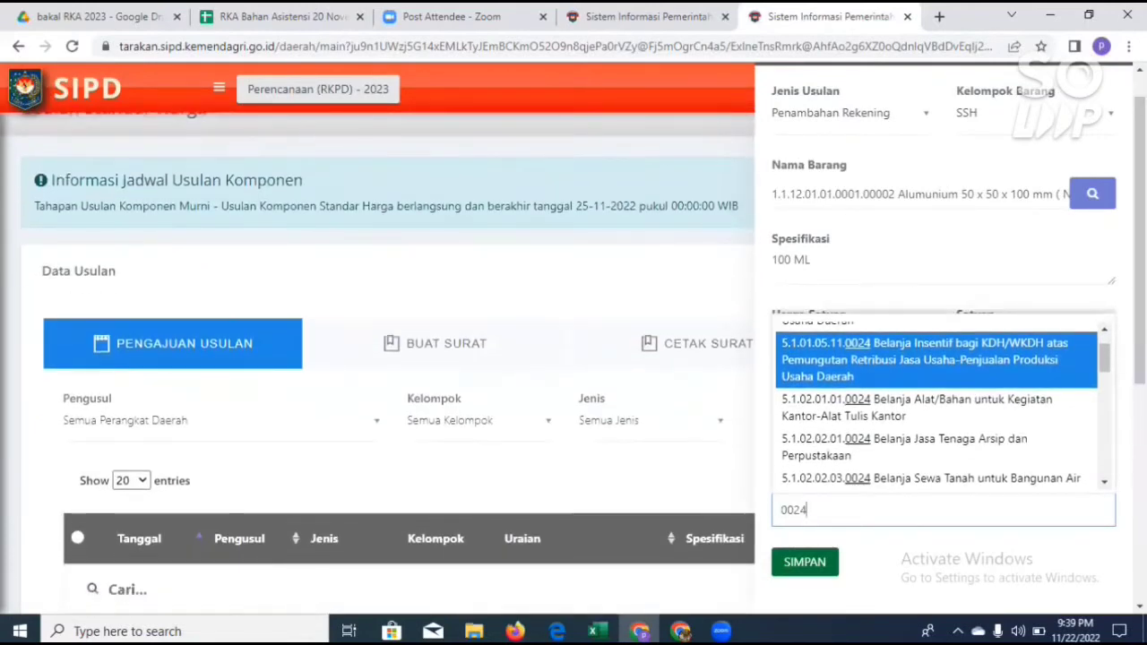
pyautogui.click(1127, 304)
pyautogui.scroll(1, 1111, 314)
pyautogui.click(1109, 93)
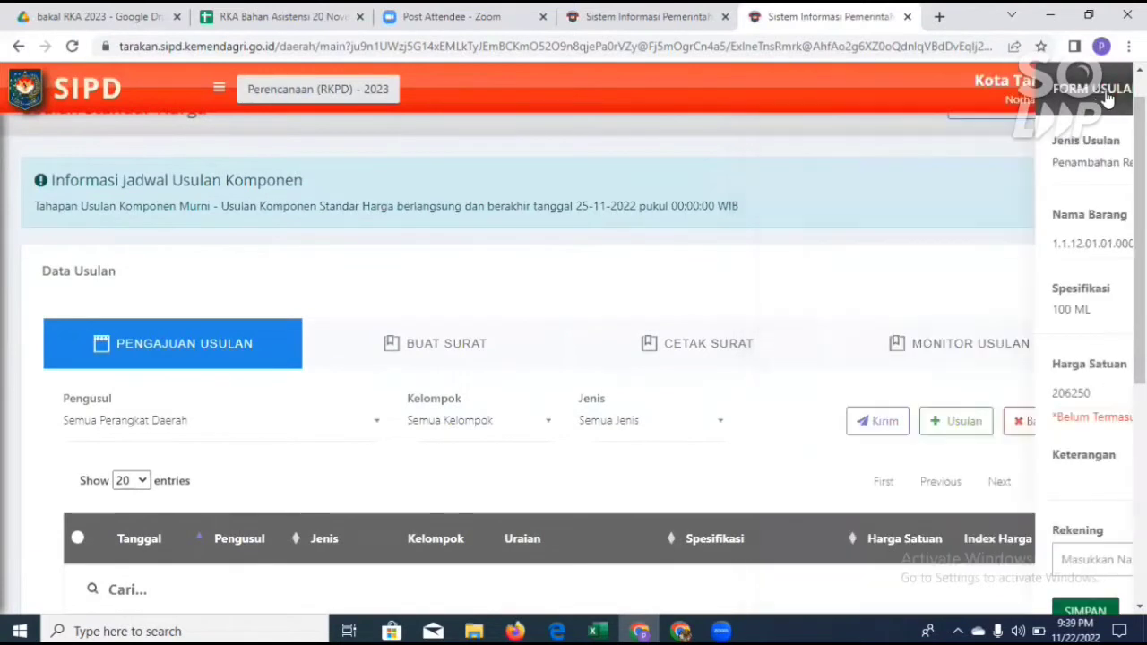
# Step: Look over the Pengajuan Usulan table and open the Monitor Usulan view
pyautogui.scroll(-1, 493, 439)
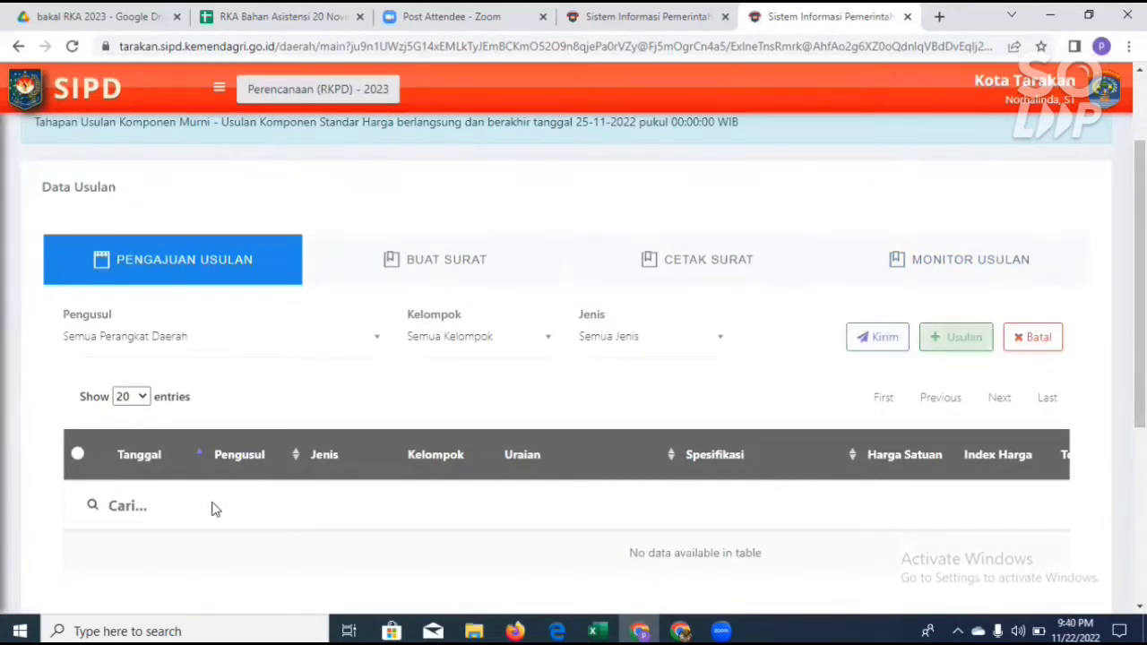
pyautogui.scroll(-1, 212, 508)
pyautogui.scroll(-1, 104, 465)
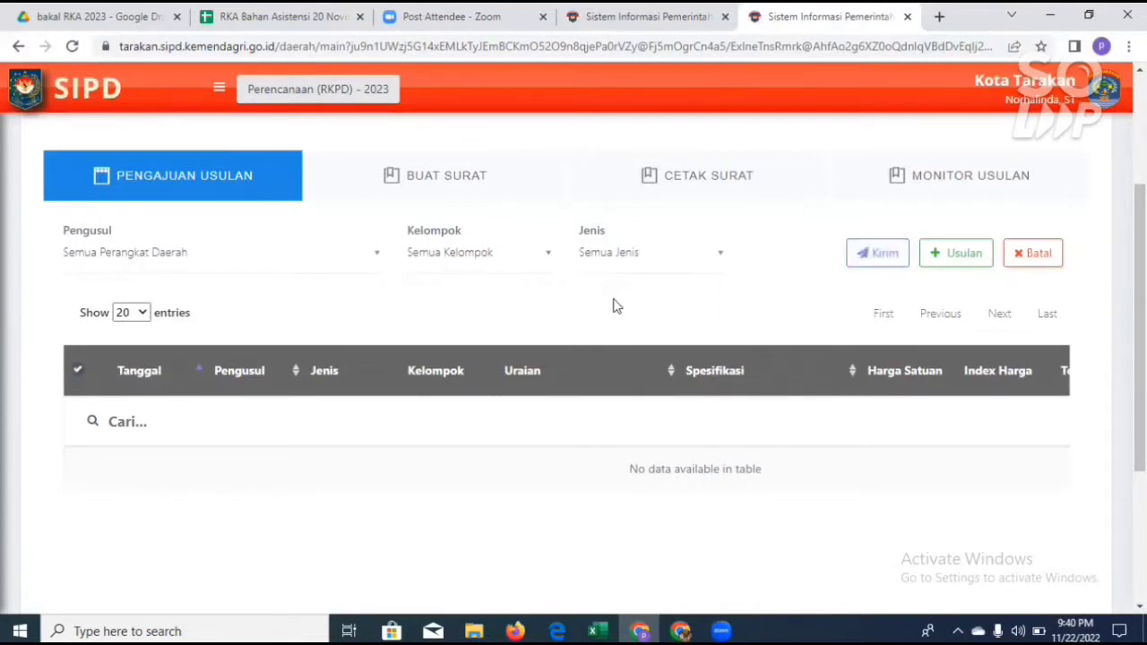
pyautogui.click(961, 182)
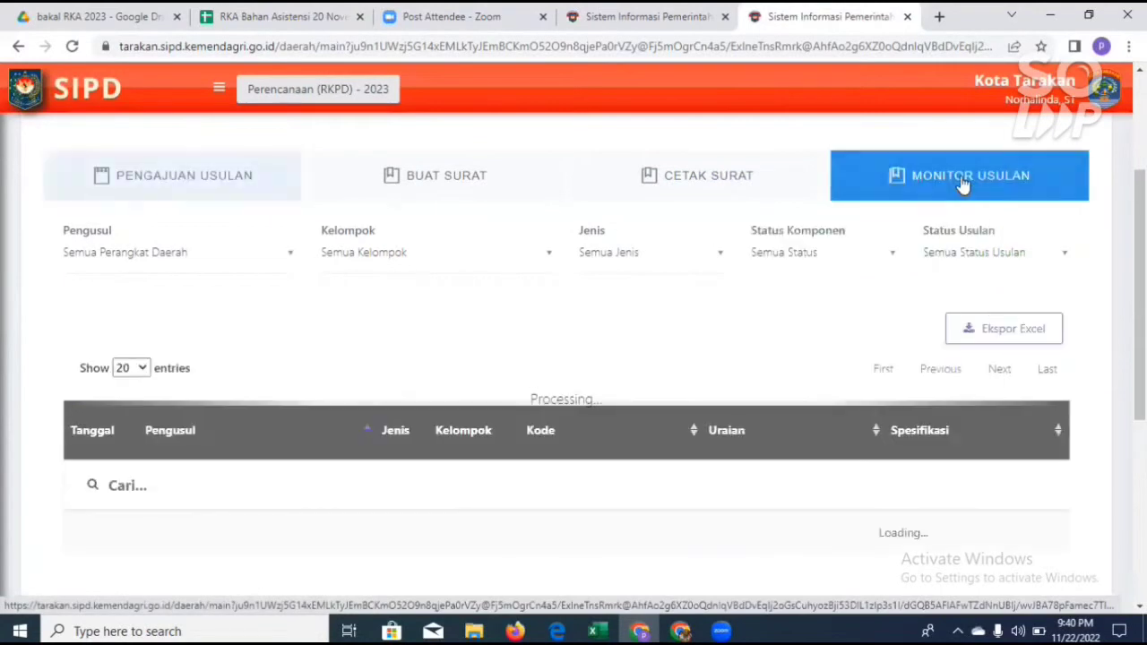
# Step: Examine the submitted proposals in Monitor Usulan, comparing their Jenis, Kelompok, Kode and Uraian entries
pyautogui.scroll(-1, 816, 394)
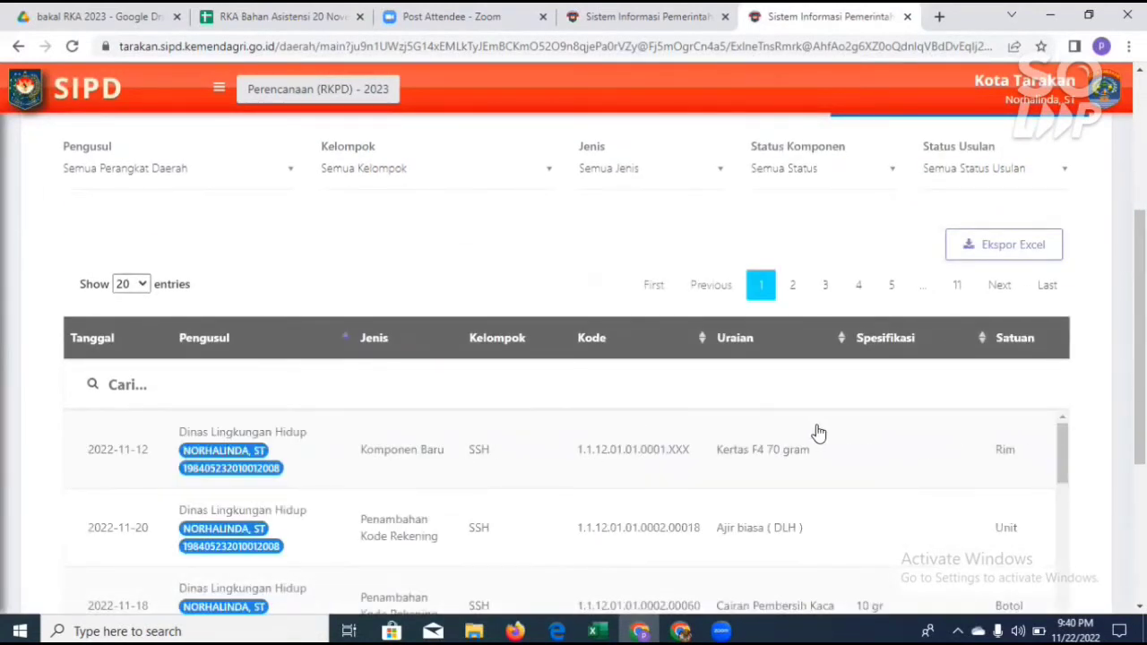
pyautogui.scroll(-1, 413, 485)
pyautogui.scroll(-5, 413, 485)
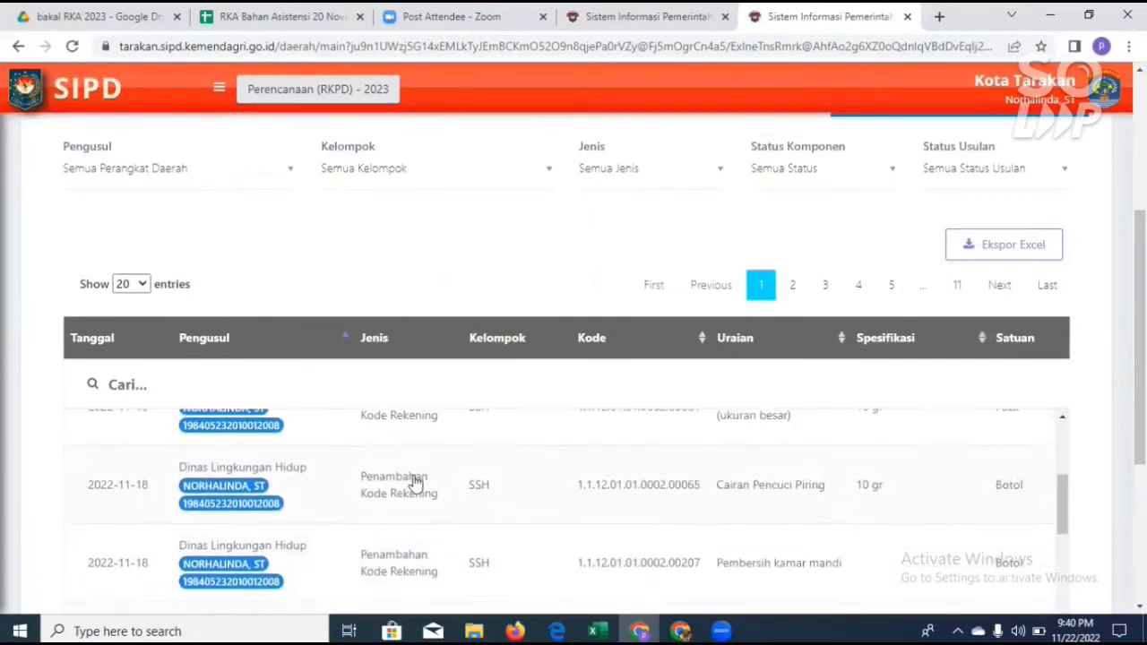
pyautogui.scroll(5, 415, 484)
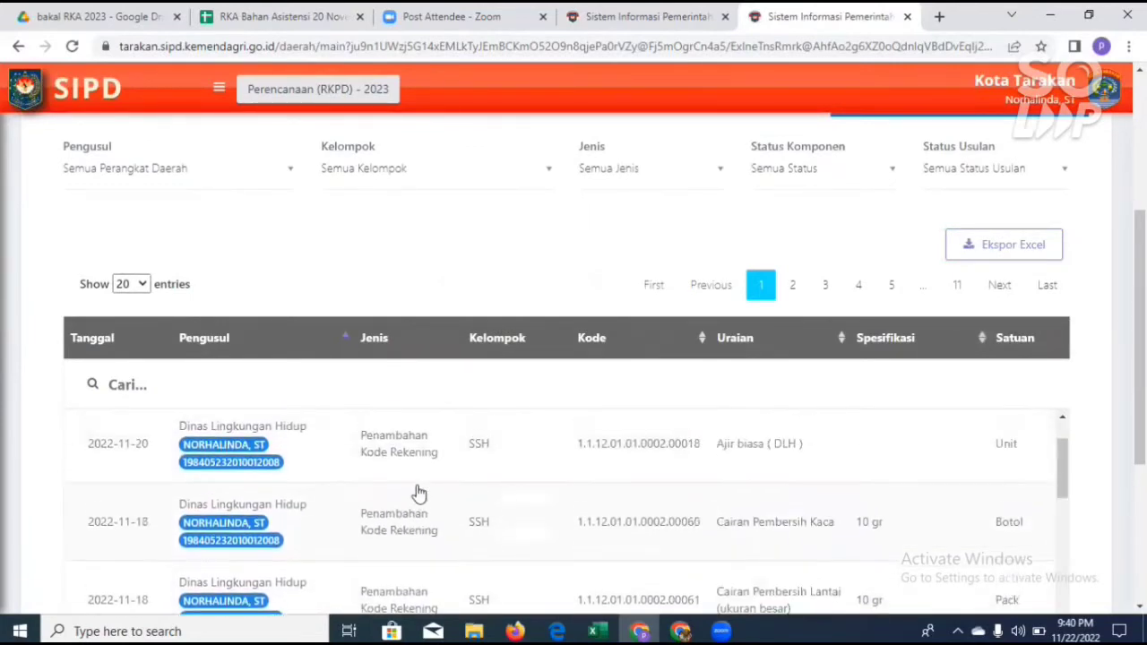
pyautogui.scroll(-4, 411, 537)
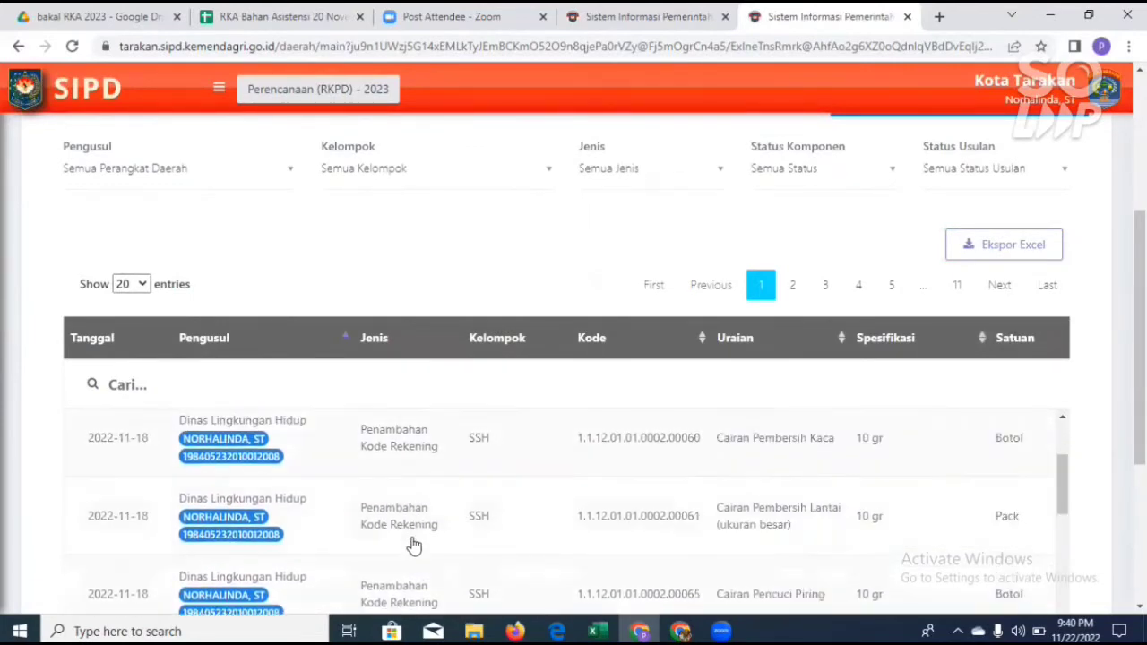
pyautogui.scroll(-5, 413, 544)
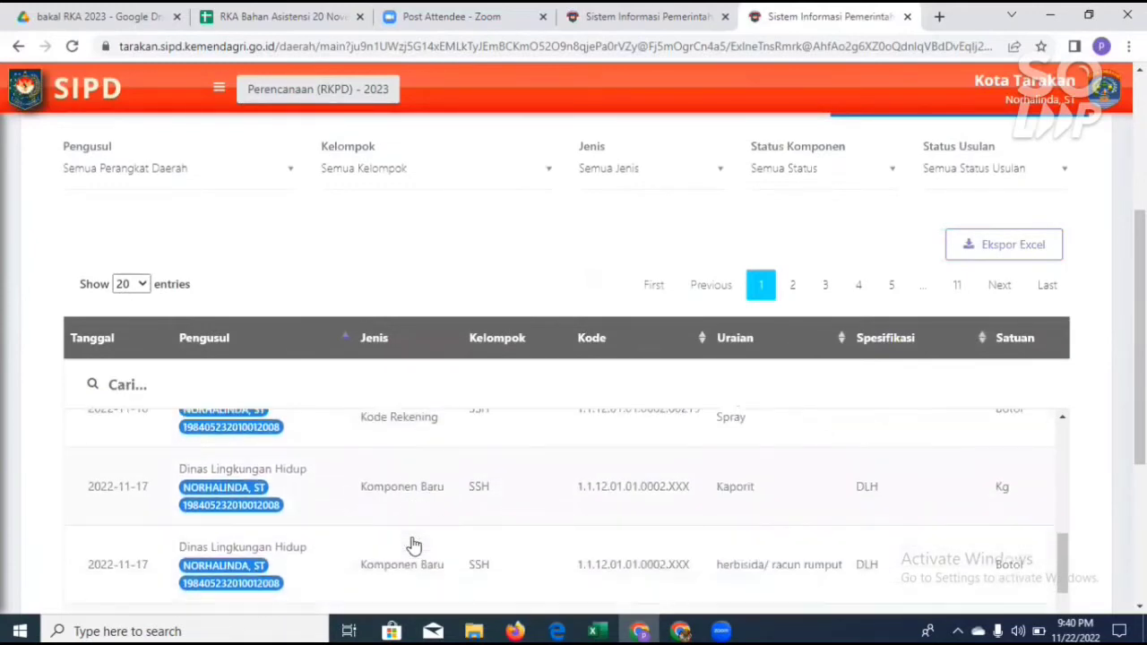
pyautogui.scroll(8, 415, 544)
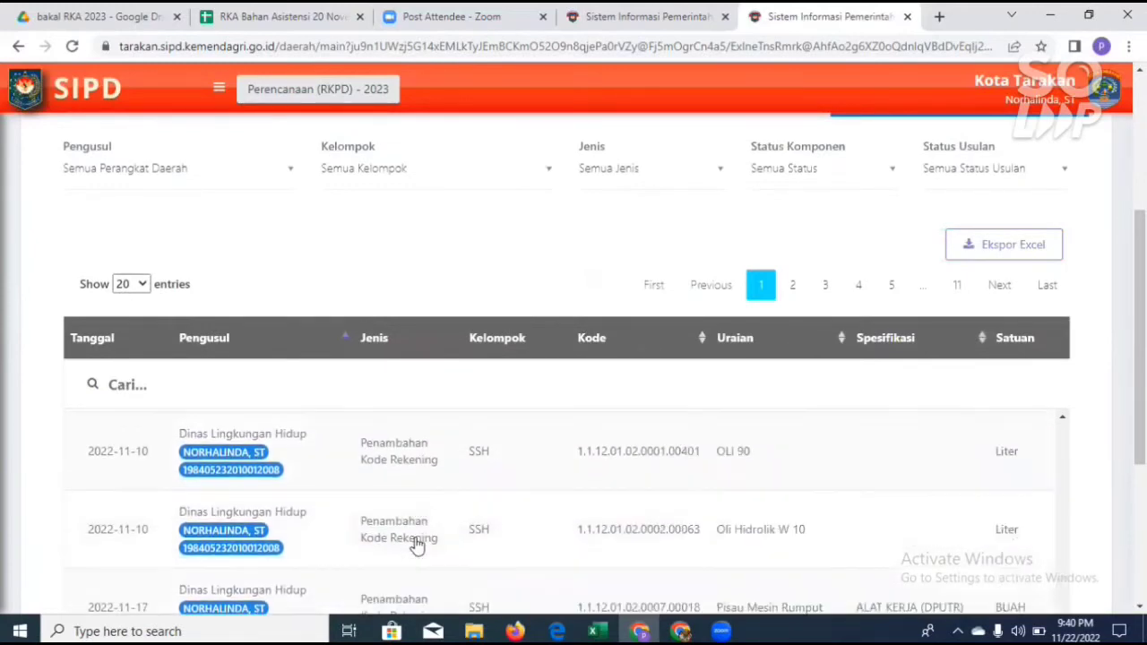
pyautogui.scroll(-2, 415, 544)
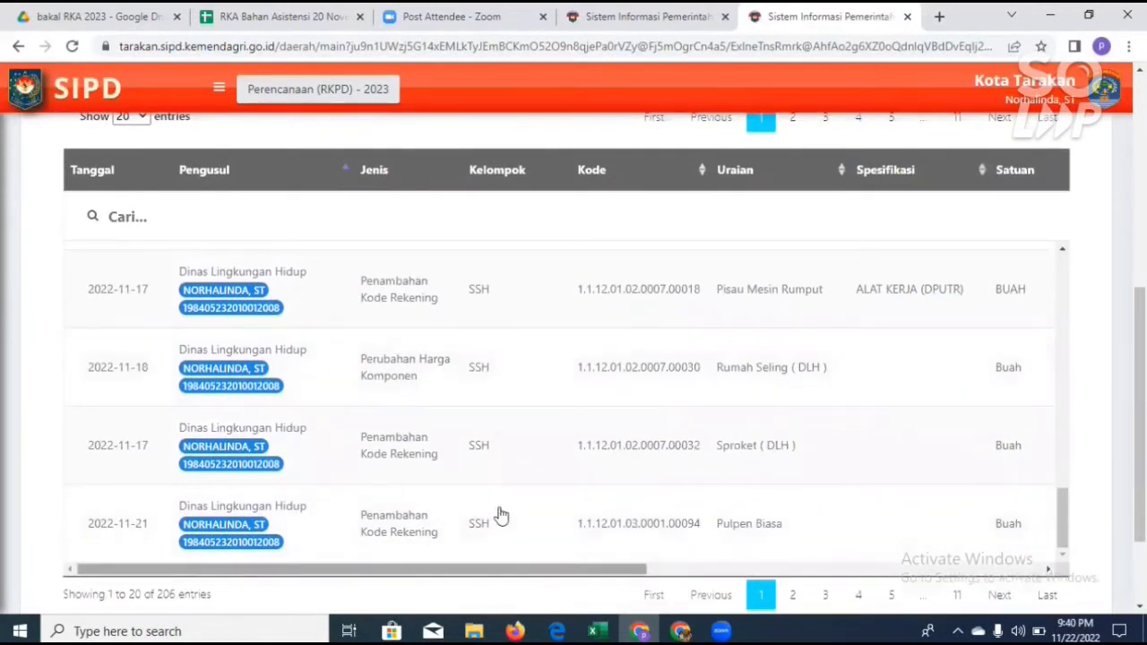
# Step: Review the price and Status columns of the monitored proposals, along with their attached Dokumen and Rekening entries
pyautogui.hscroll(6, 501, 516)
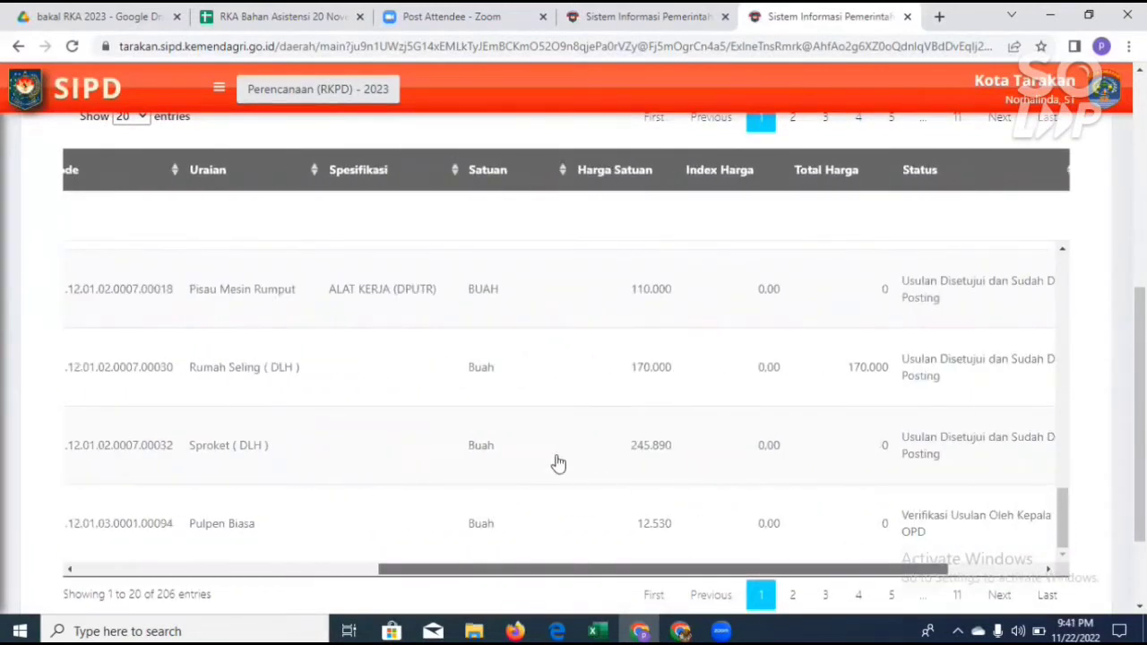
pyautogui.hscroll(2, 464, 546)
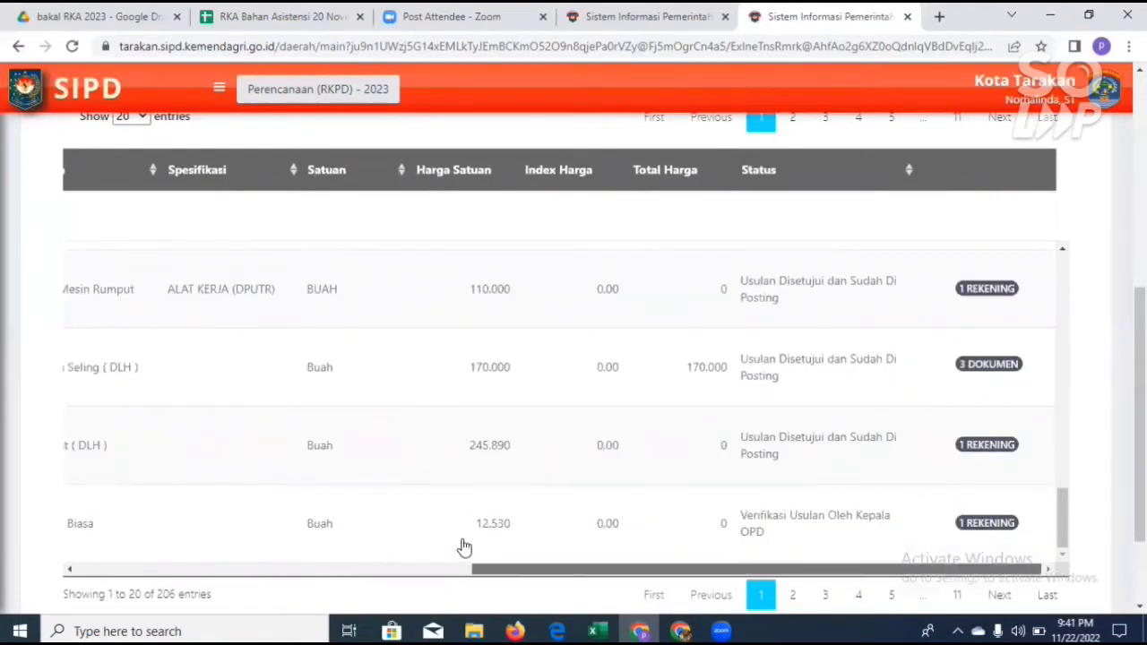
pyautogui.scroll(4, 859, 430)
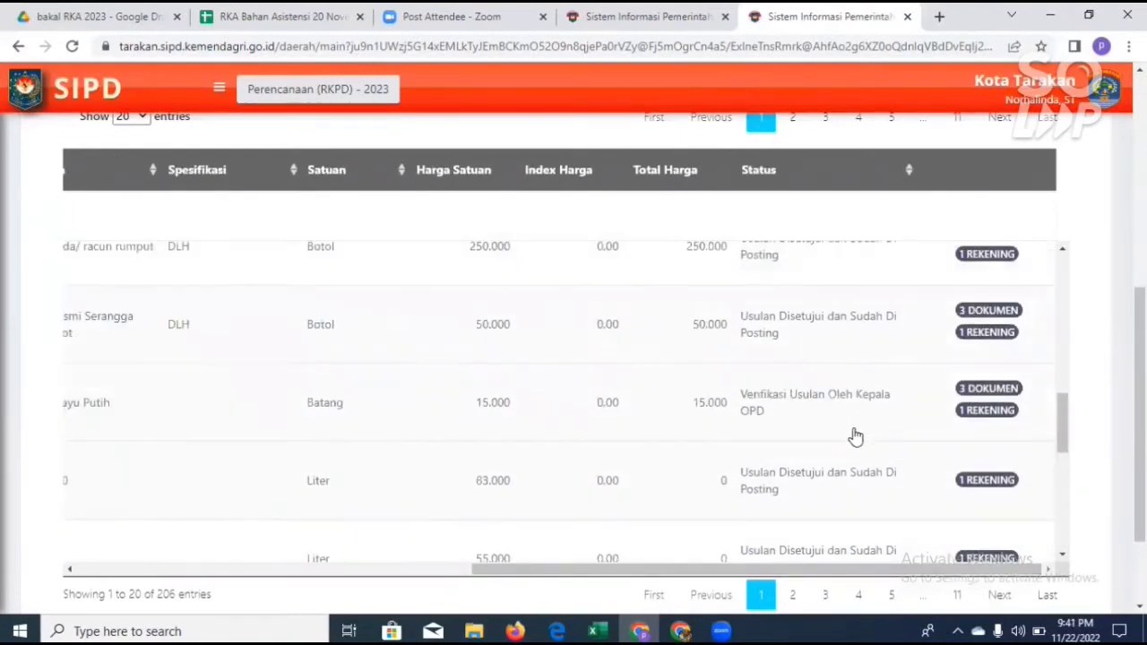
pyautogui.scroll(9, 856, 437)
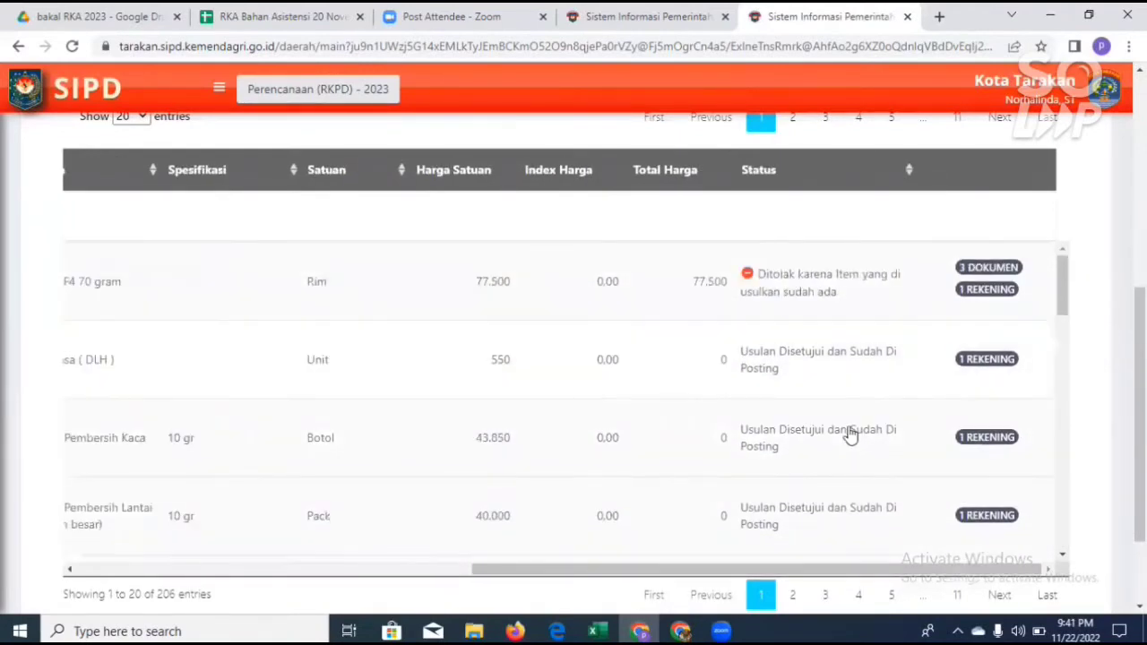
pyautogui.scroll(-10, 849, 437)
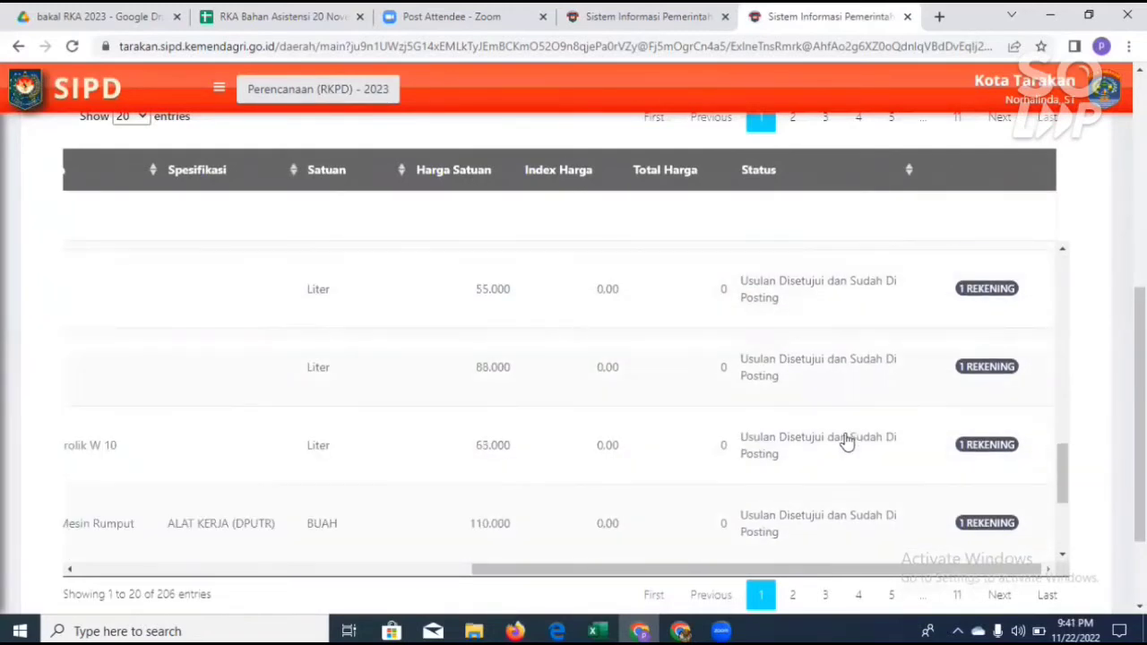
pyautogui.scroll(-3, 846, 441)
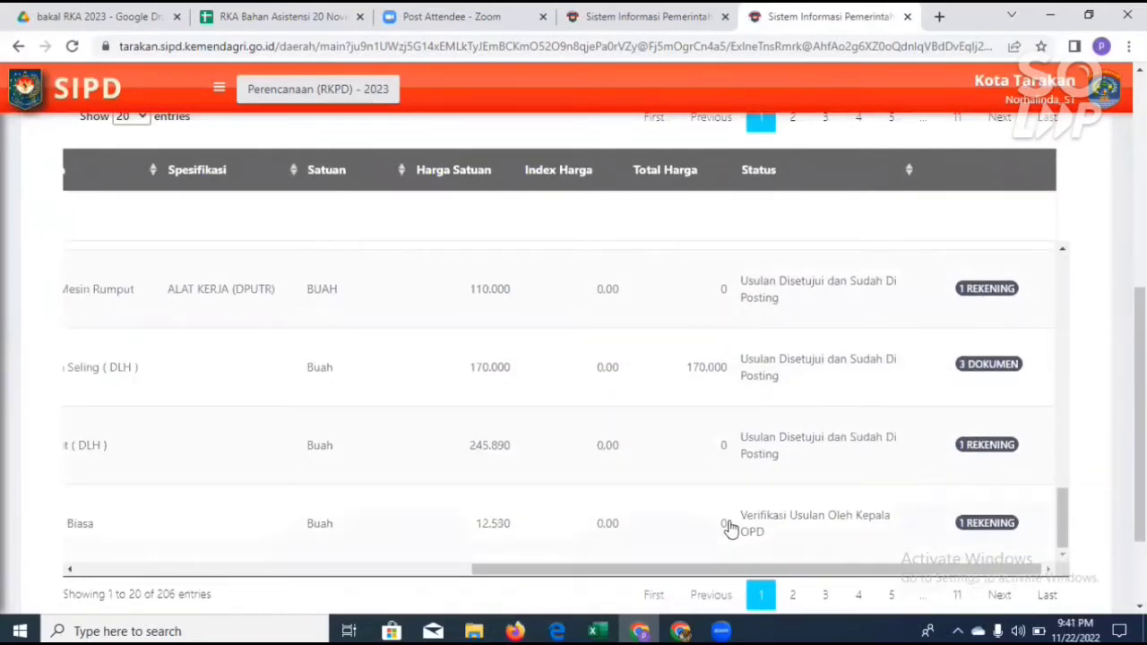
pyautogui.scroll(6, 829, 479)
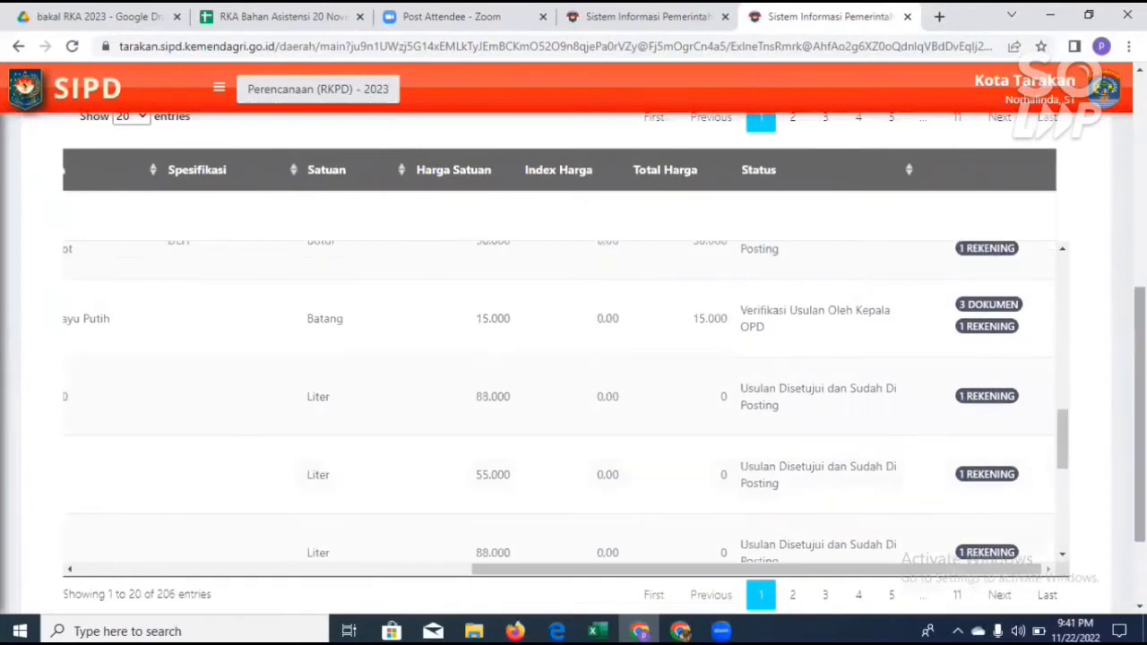
# Step: Open the Status Komponen filter's list of statuses above the monitored proposals
pyautogui.scroll(4, 573, 359)
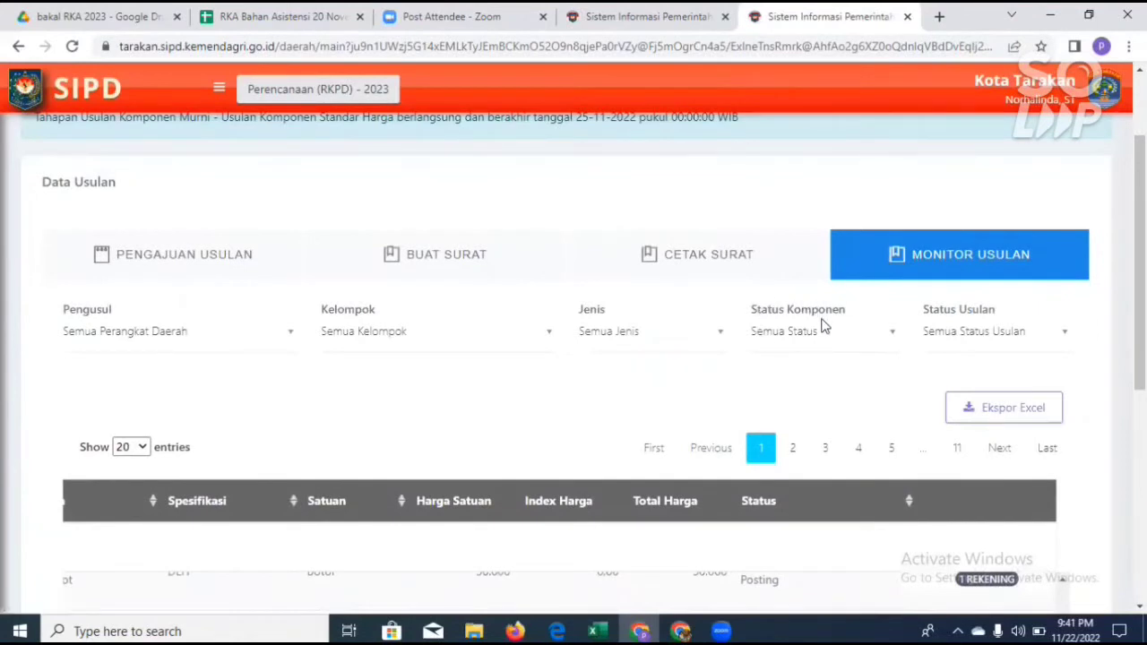
pyautogui.click(891, 335)
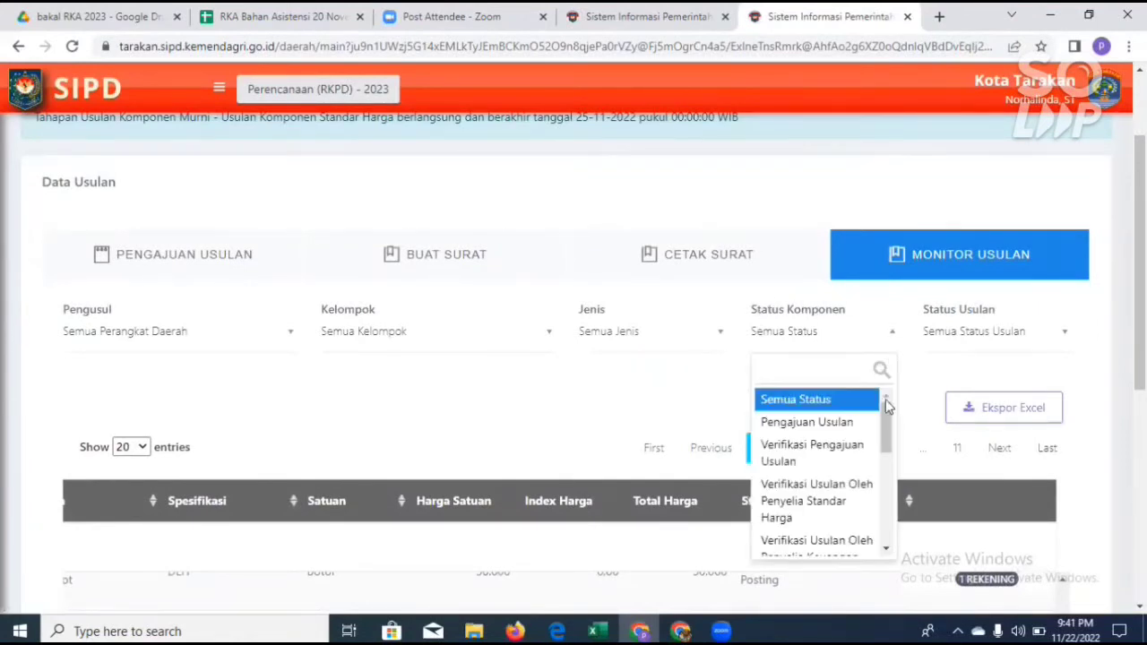
pyautogui.moveTo(886, 406)
pyautogui.mouseDown()
pyautogui.moveTo(886, 503)
pyautogui.moveTo(895, 402)
pyautogui.mouseUp()
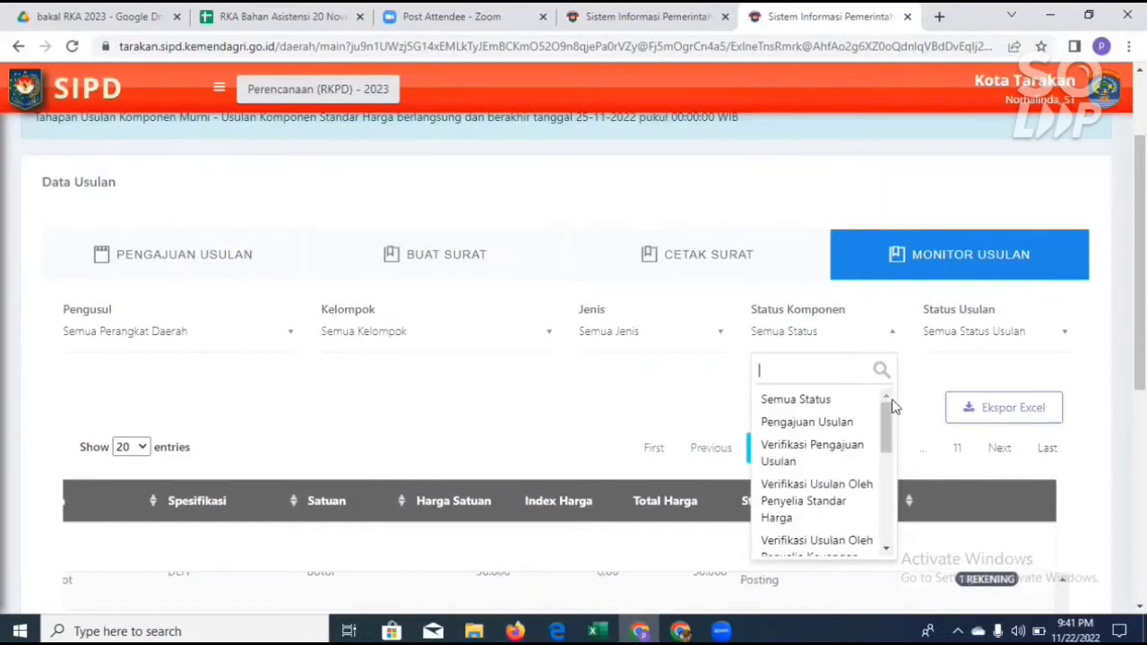
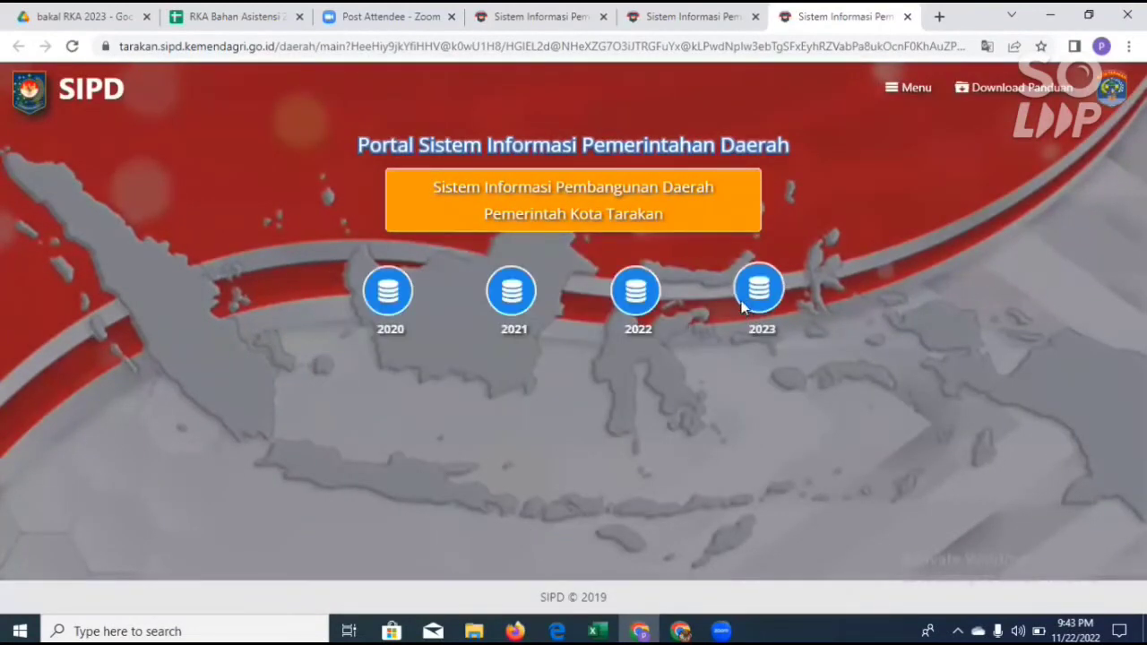
# Step: Enter the 2023 RKPD planning data for the Dinas Lingkungan Hidup unit and open Usulan Standar Harga
pyautogui.click(742, 306)
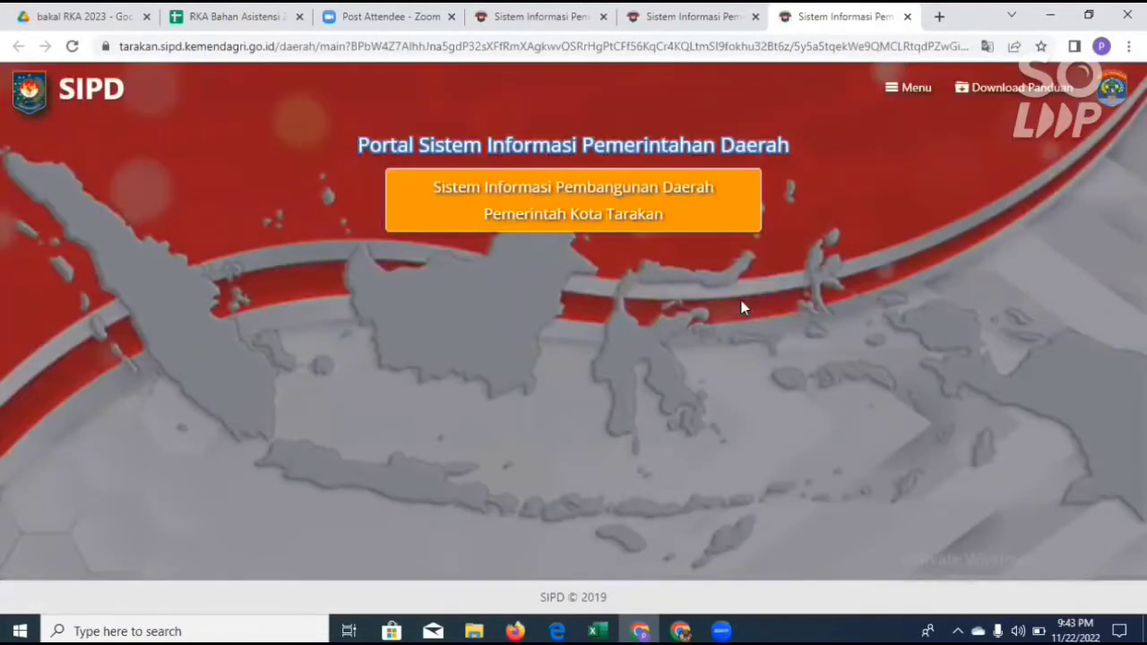
pyautogui.click(511, 307)
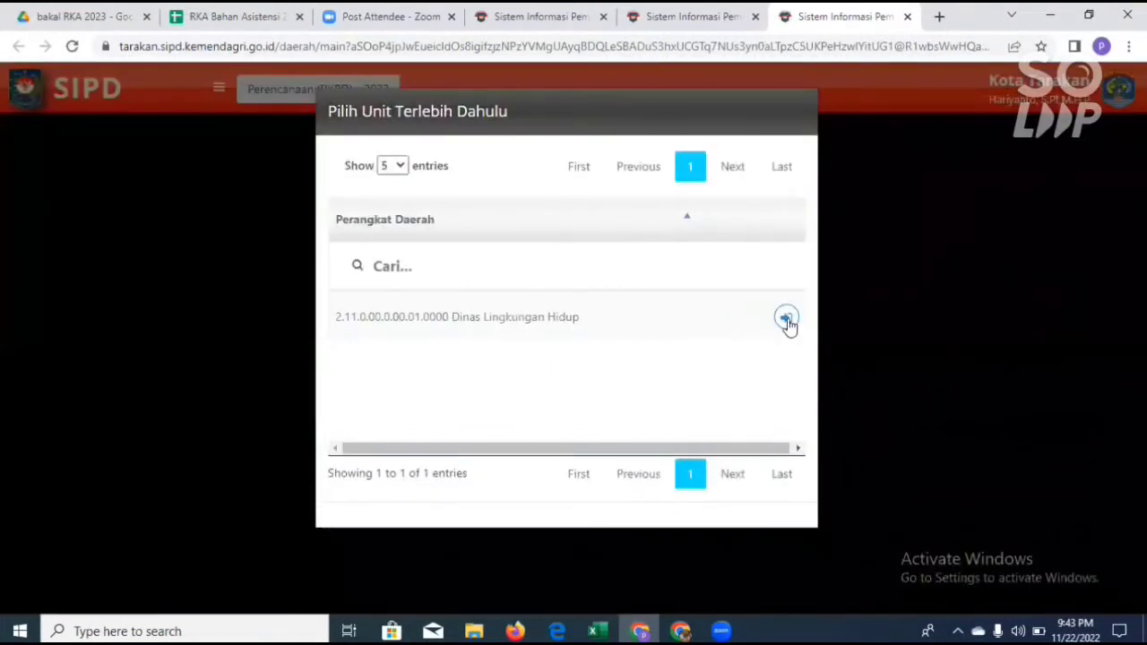
pyautogui.click(777, 328)
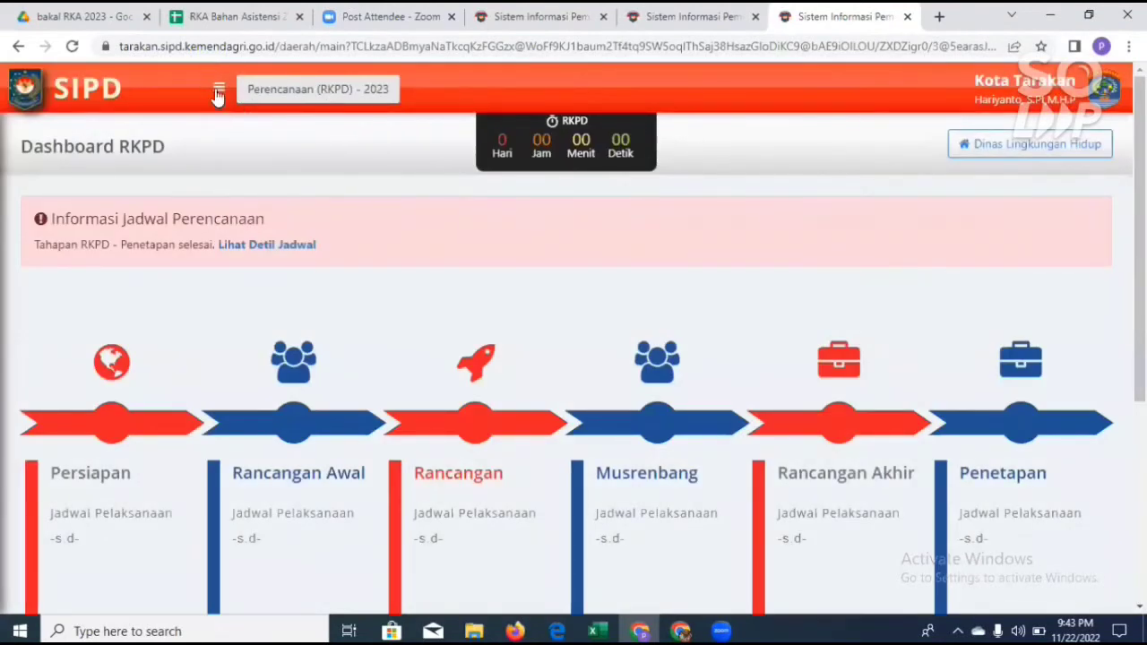
pyautogui.click(218, 92)
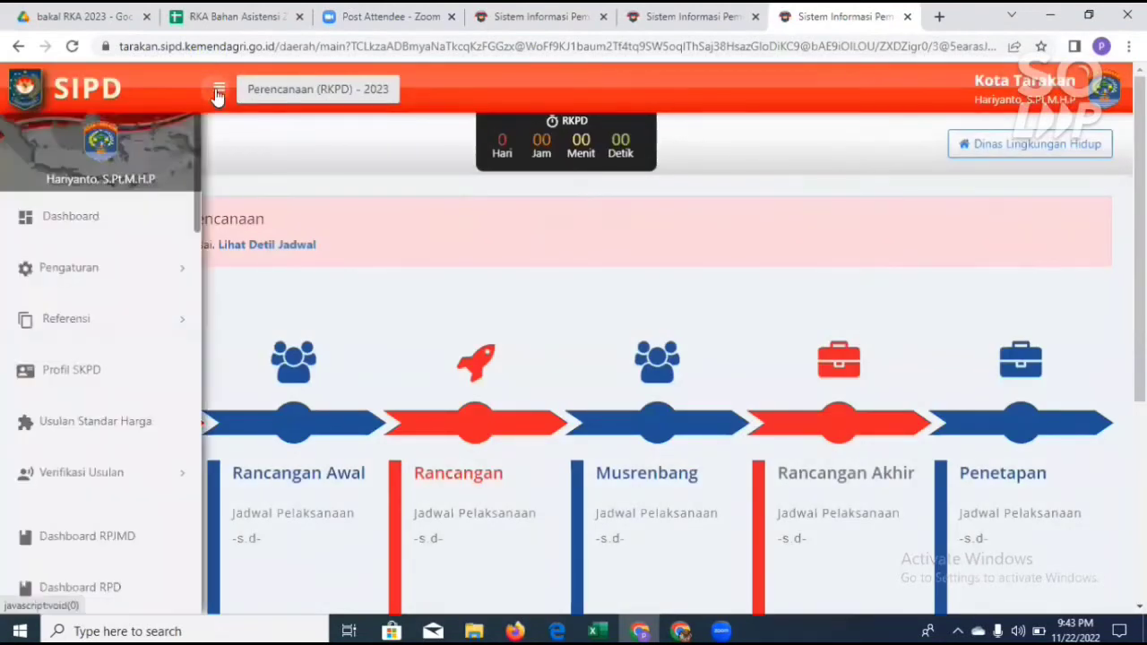
pyautogui.click(108, 435)
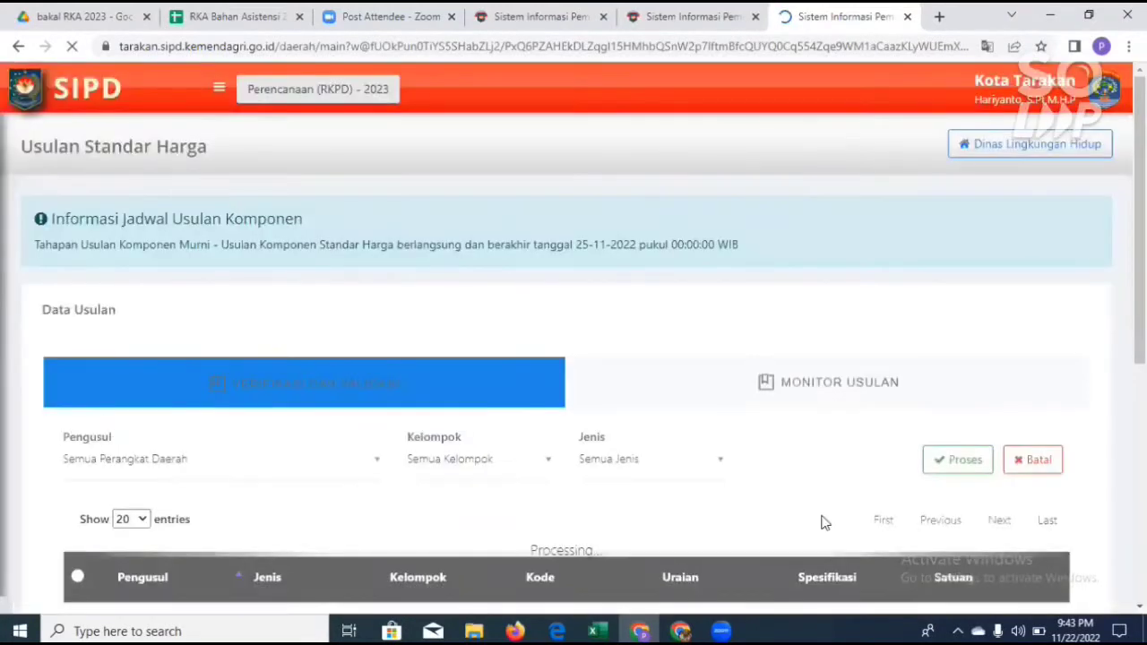
# Step: Examine the proposals awaiting Verifikasi dan Validasi, including their Jenis, Kode, Uraian, prices and attached Dokumen and Rekening entries
pyautogui.scroll(-1, 354, 348)
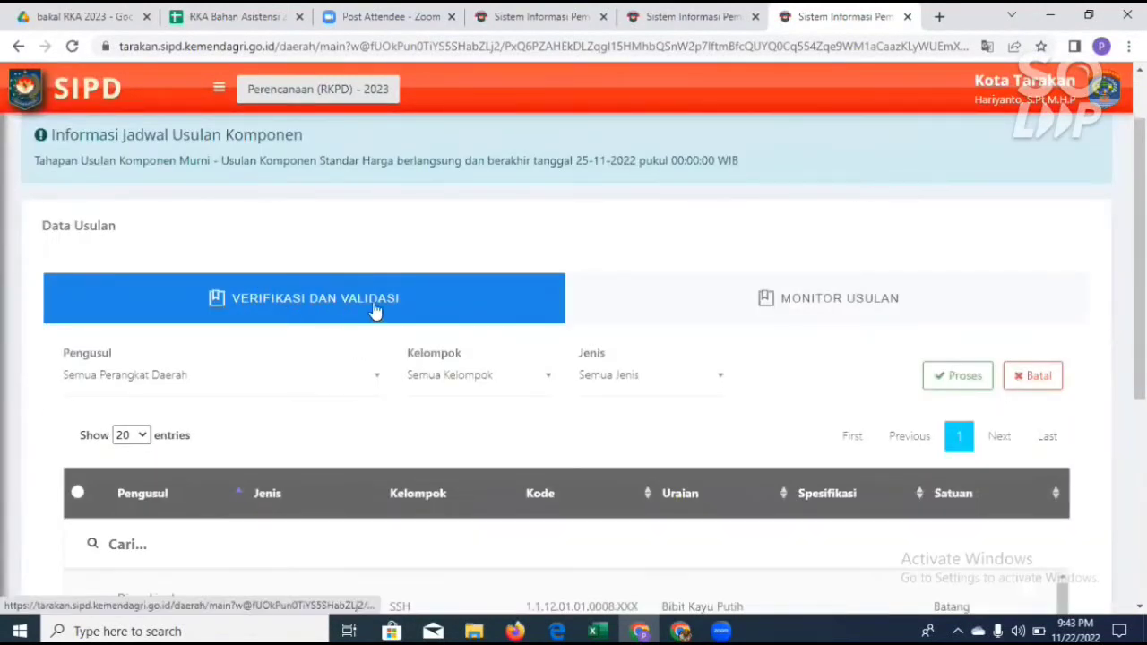
pyautogui.scroll(-2, 553, 466)
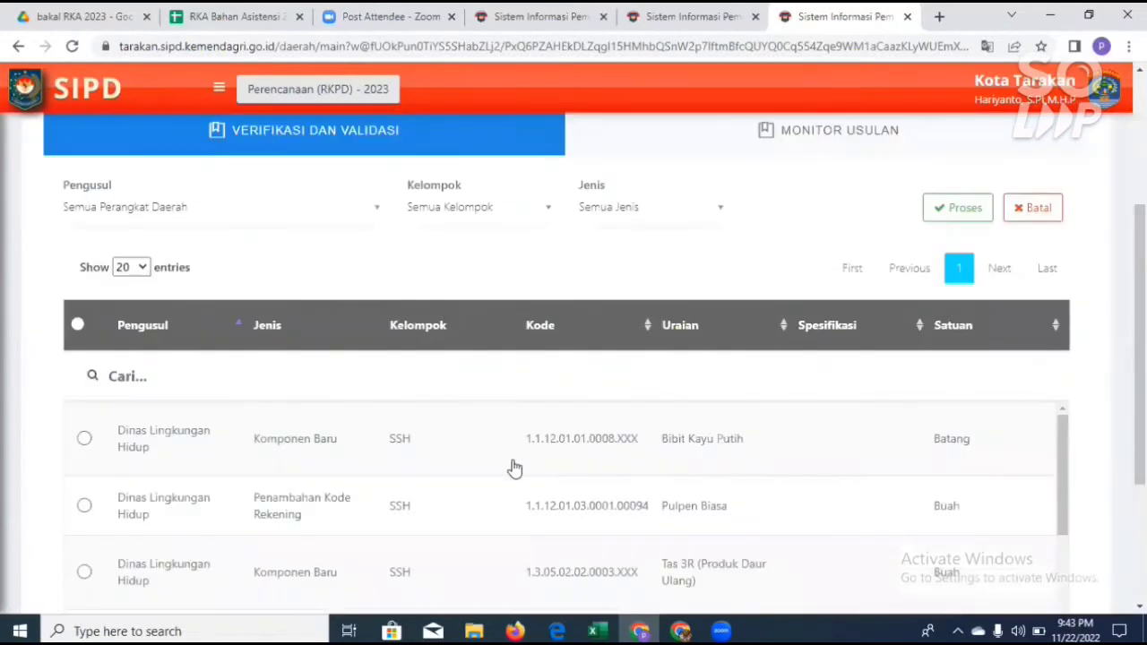
pyautogui.scroll(1, 534, 485)
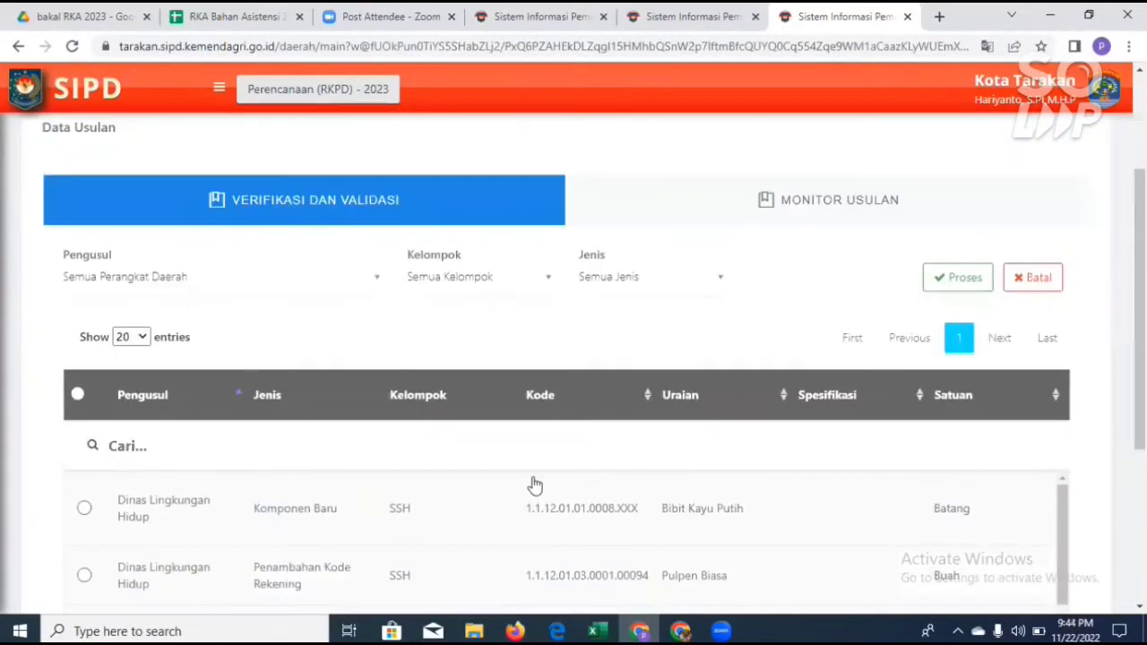
pyautogui.scroll(1, 534, 485)
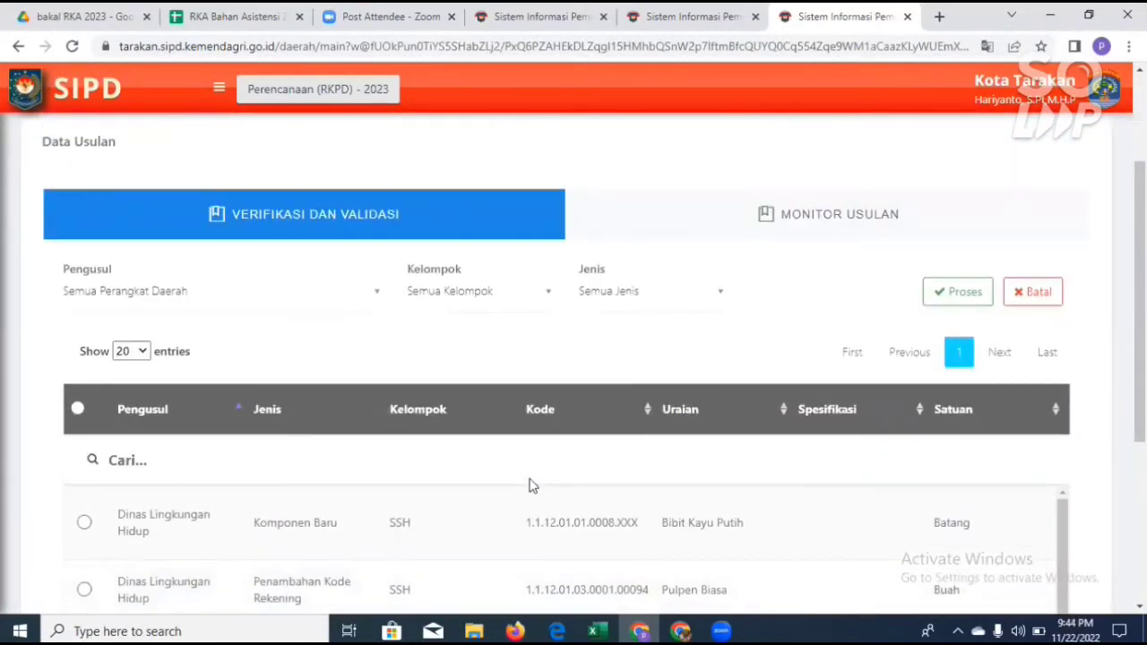
pyautogui.scroll(-3, 604, 533)
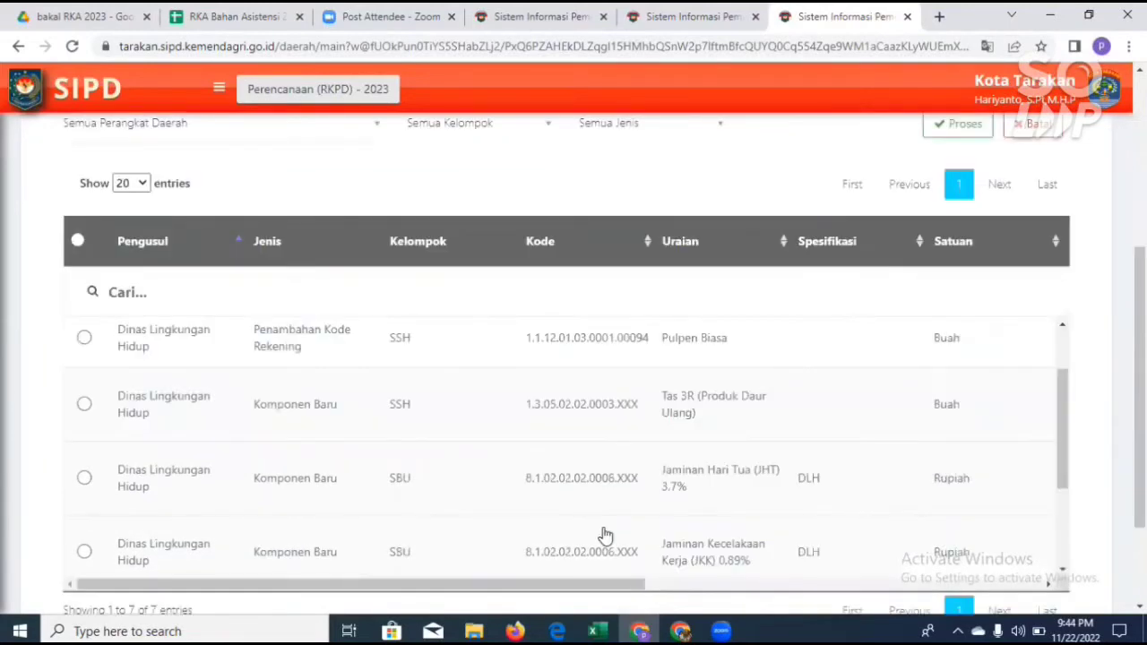
pyautogui.hscroll(3, 604, 535)
pyautogui.hscroll(5, 605, 535)
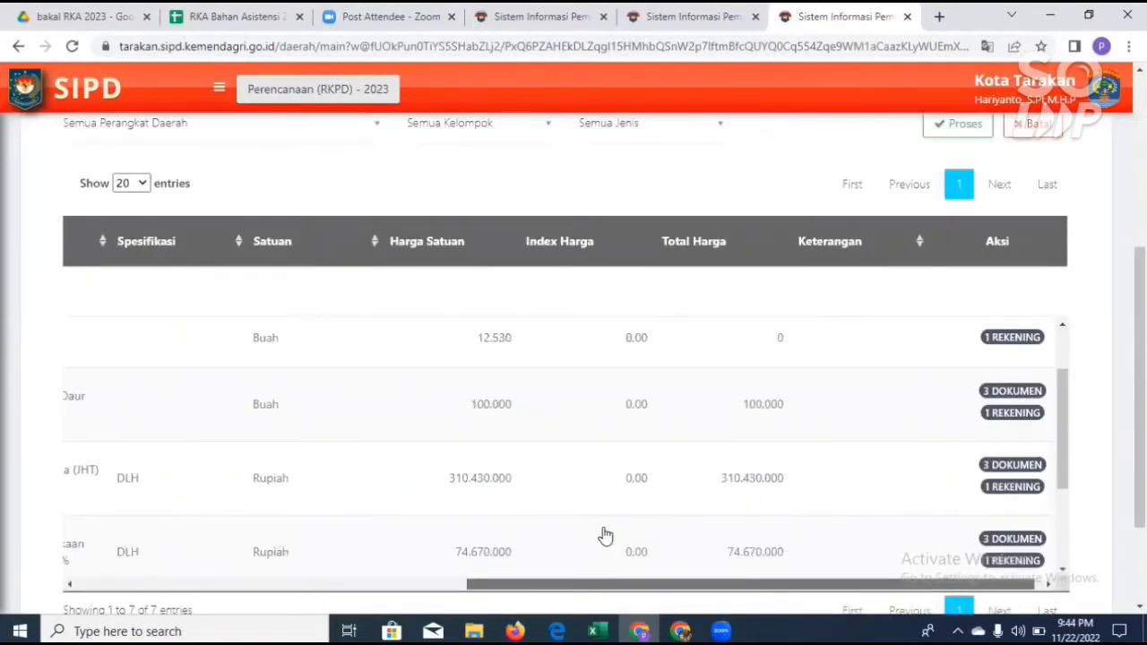
pyautogui.hscroll(-5, 605, 535)
pyautogui.hscroll(-2, 604, 478)
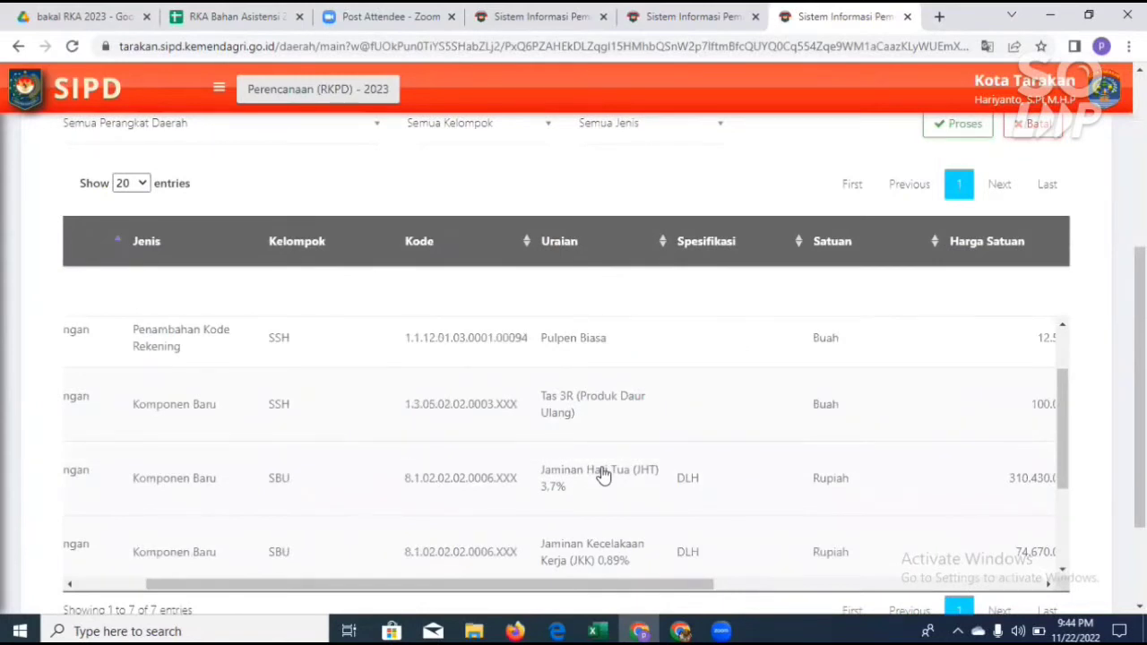
pyautogui.scroll(1, 223, 432)
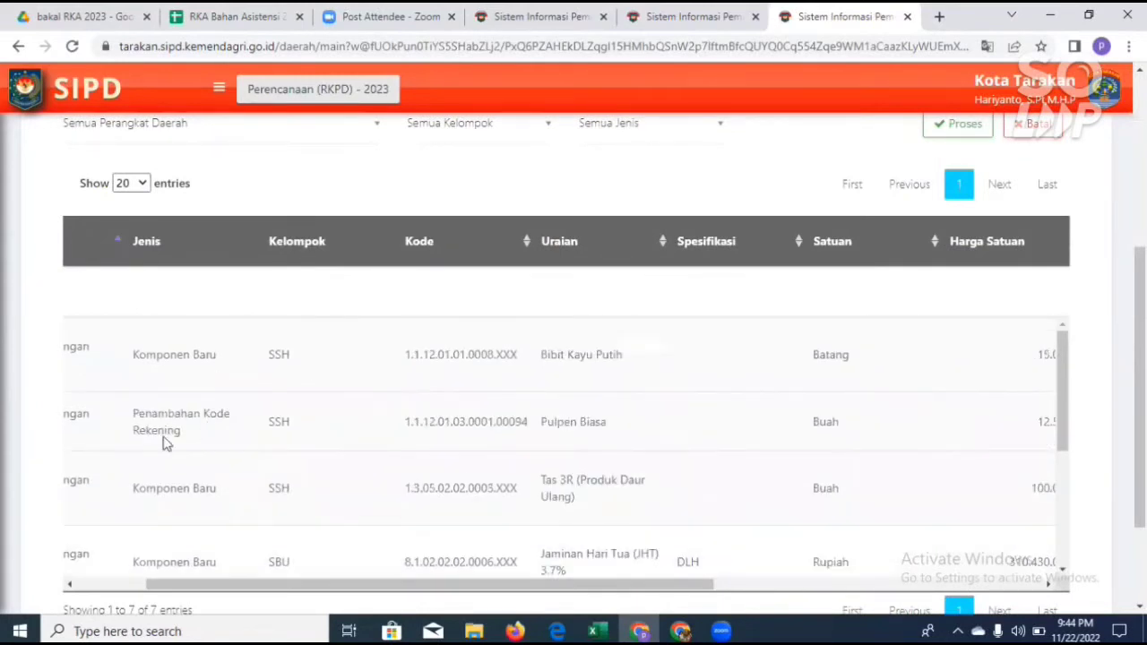
pyautogui.scroll(3, 86, 542)
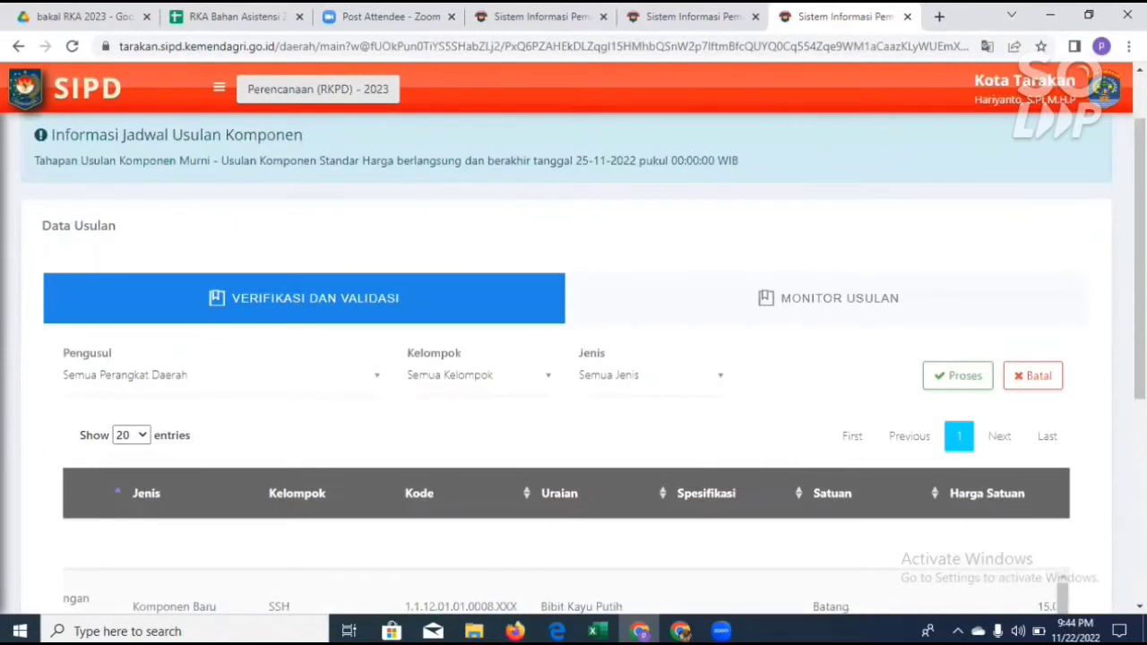
# Step: Select all proposals in the Verifikasi dan Validasi table and check that every row is marked
pyautogui.scroll(-3, 784, 518)
pyautogui.moveTo(358, 502); pyautogui.dragTo(91, 224)
pyautogui.click(78, 158)
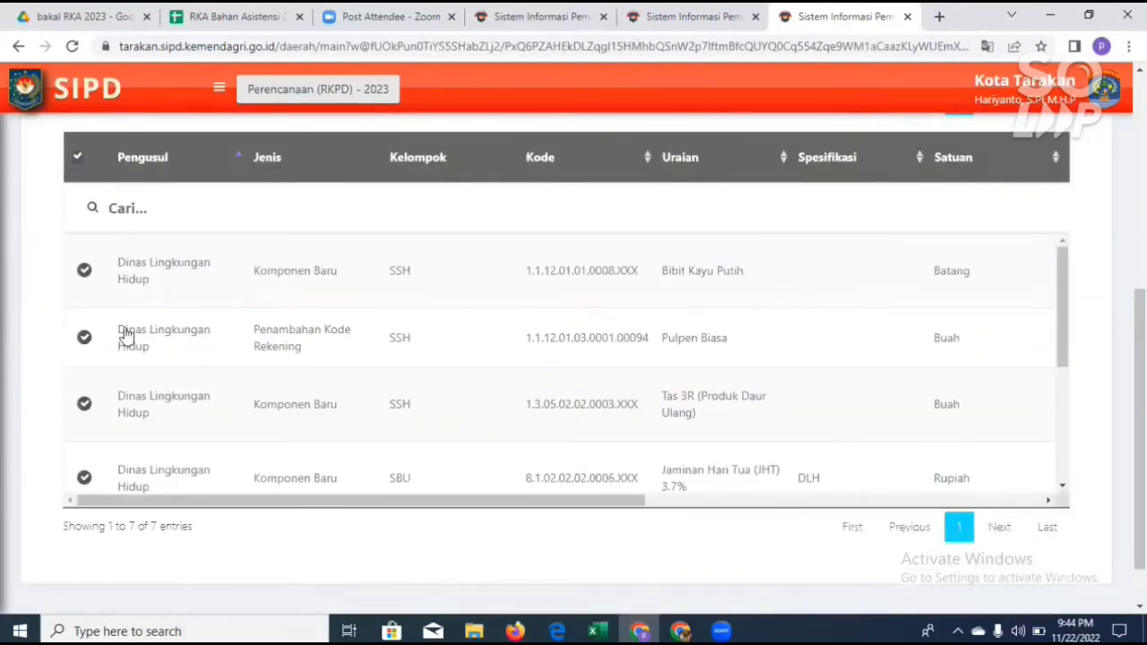
pyautogui.scroll(-1, 143, 380)
pyautogui.scroll(-1, 359, 385)
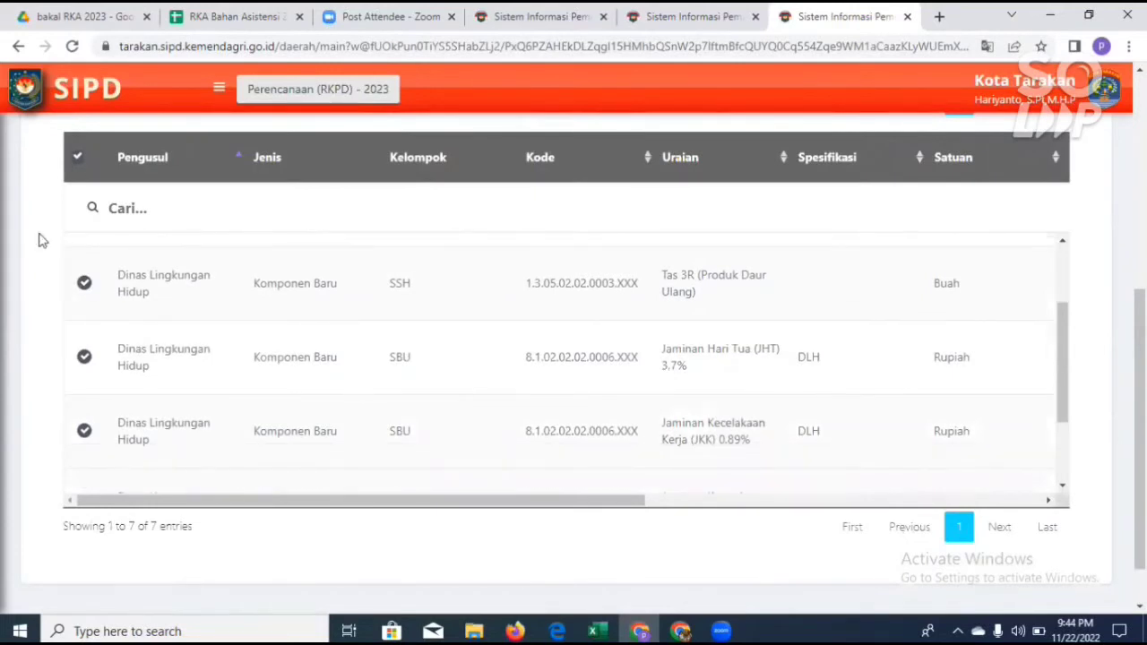
pyautogui.scroll(5, 146, 476)
# Step: Set the Verifikasi dan Validasi table to show All entries and look through the selected rows
pyautogui.click(141, 529)
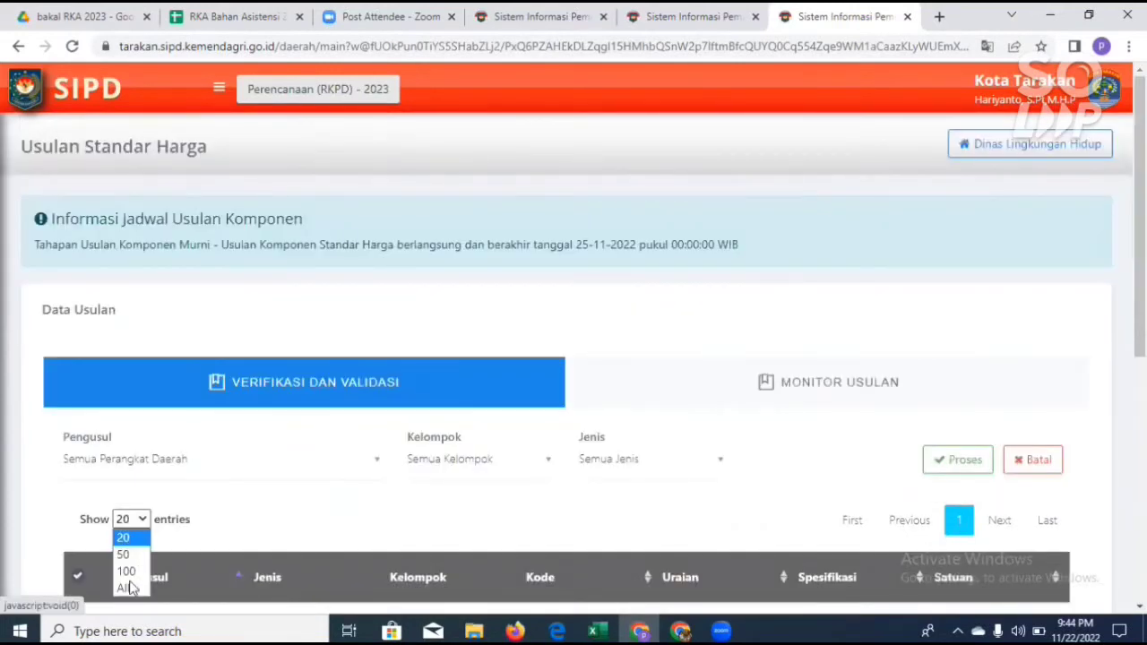
pyautogui.click(179, 557)
pyautogui.scroll(-2, 161, 376)
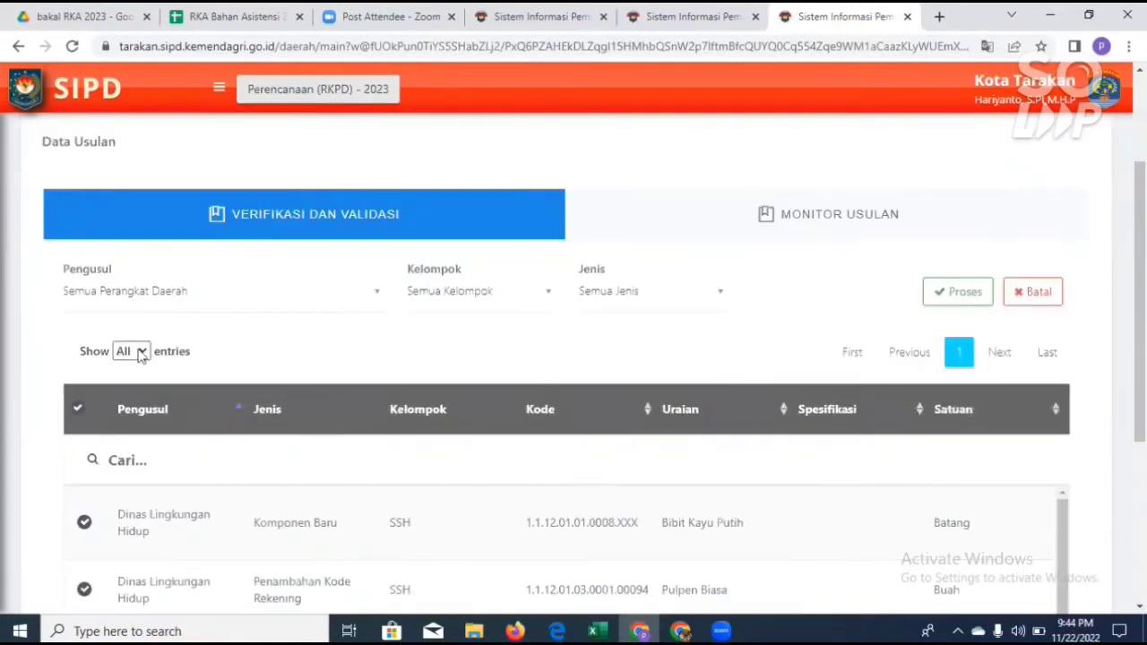
pyautogui.click(131, 351)
pyautogui.click(137, 371)
pyautogui.scroll(-5, 371, 466)
pyautogui.scroll(3, 758, 403)
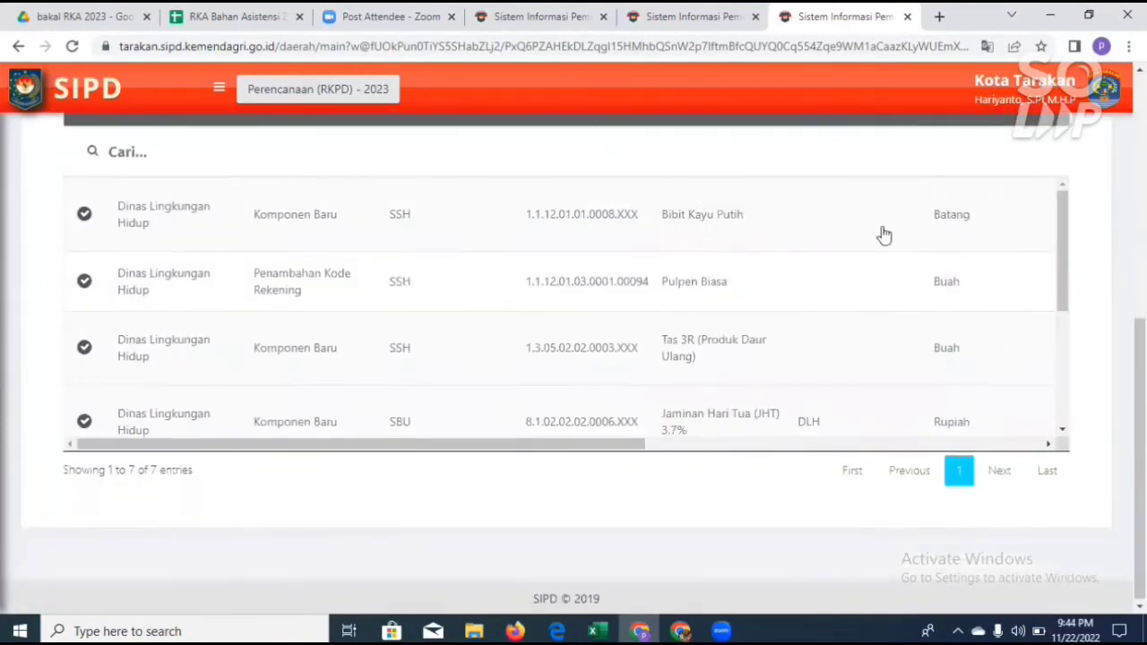
# Step: Process the verification of all selected proposals and confirm it
pyautogui.scroll(4, 425, 508)
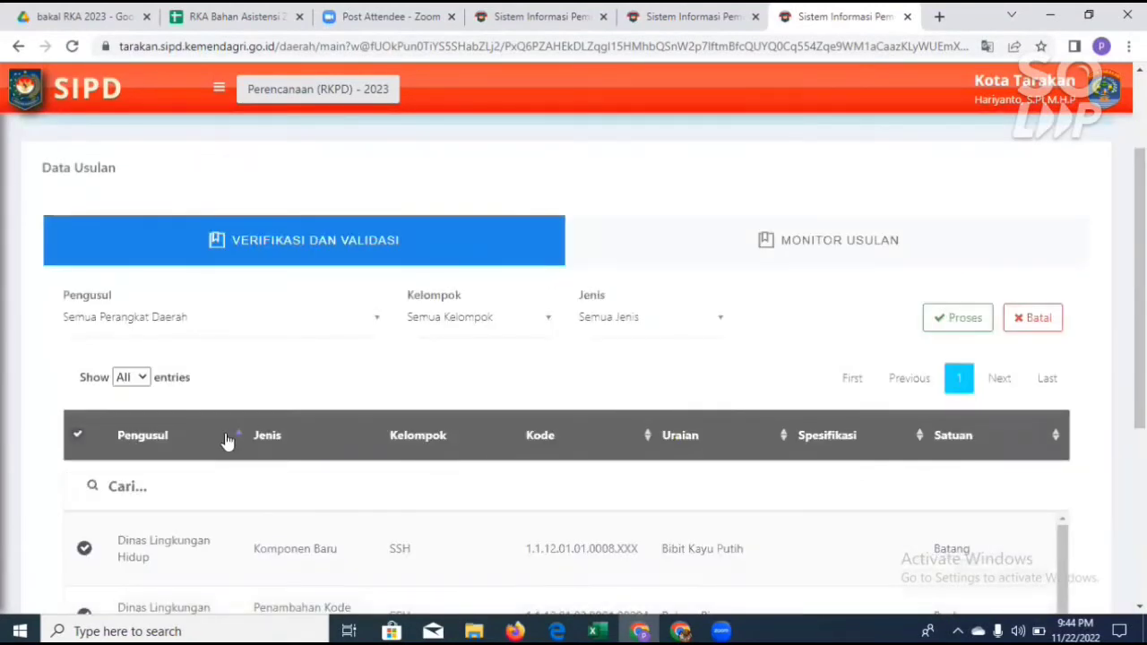
pyautogui.click(957, 328)
pyautogui.click(614, 453)
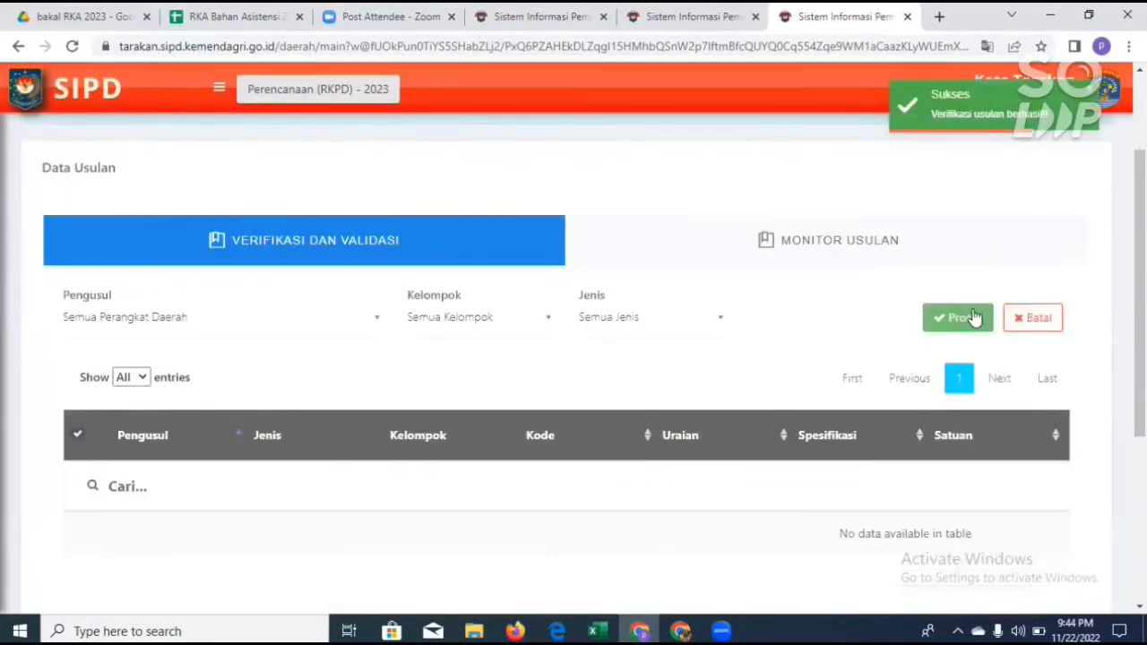
# Step: Log out of the verifier account and open the Perencanaan Pembangunan Daerah login under Sistem Informasi Pembangunan Daerah
pyautogui.click(1104, 106)
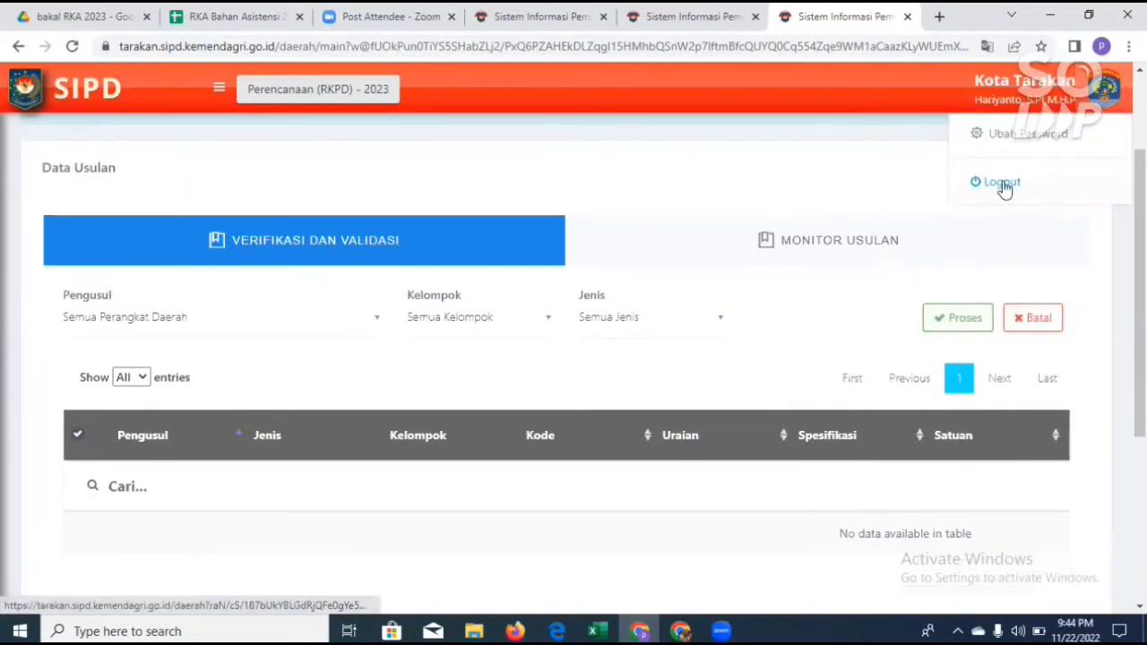
pyautogui.click(1002, 183)
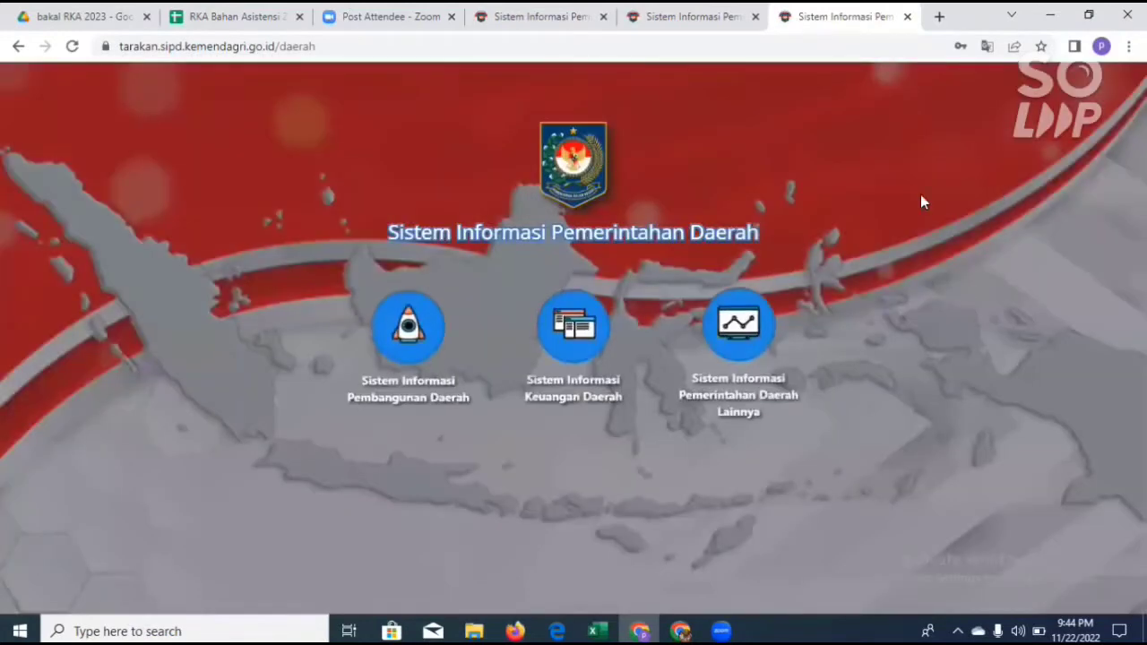
pyautogui.click(421, 334)
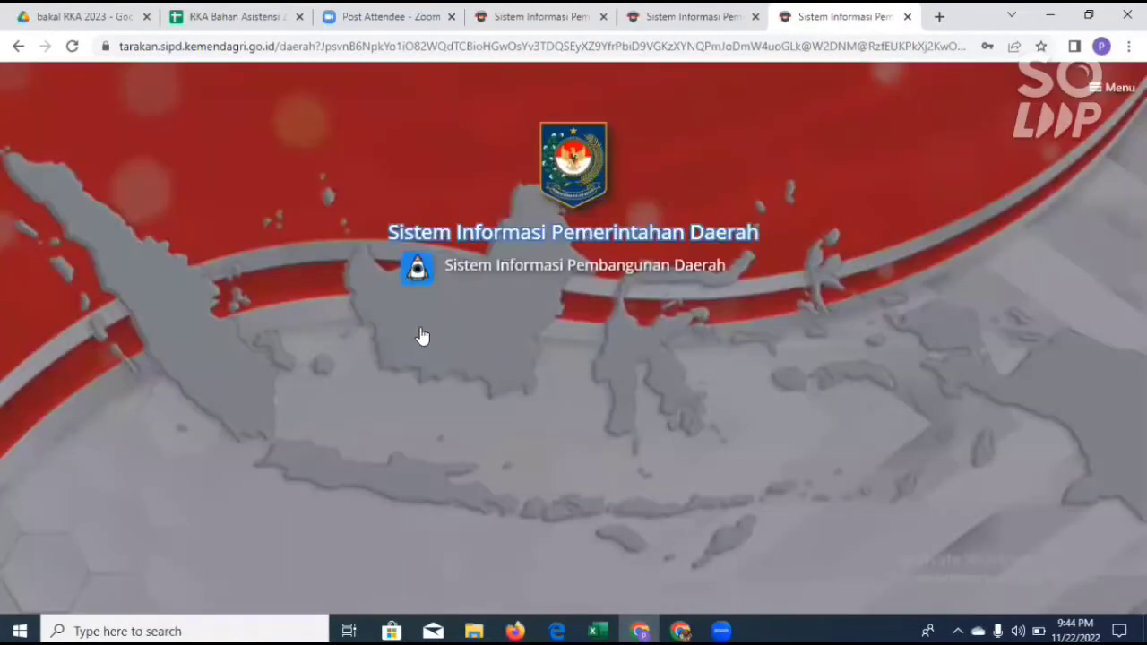
pyautogui.click(570, 373)
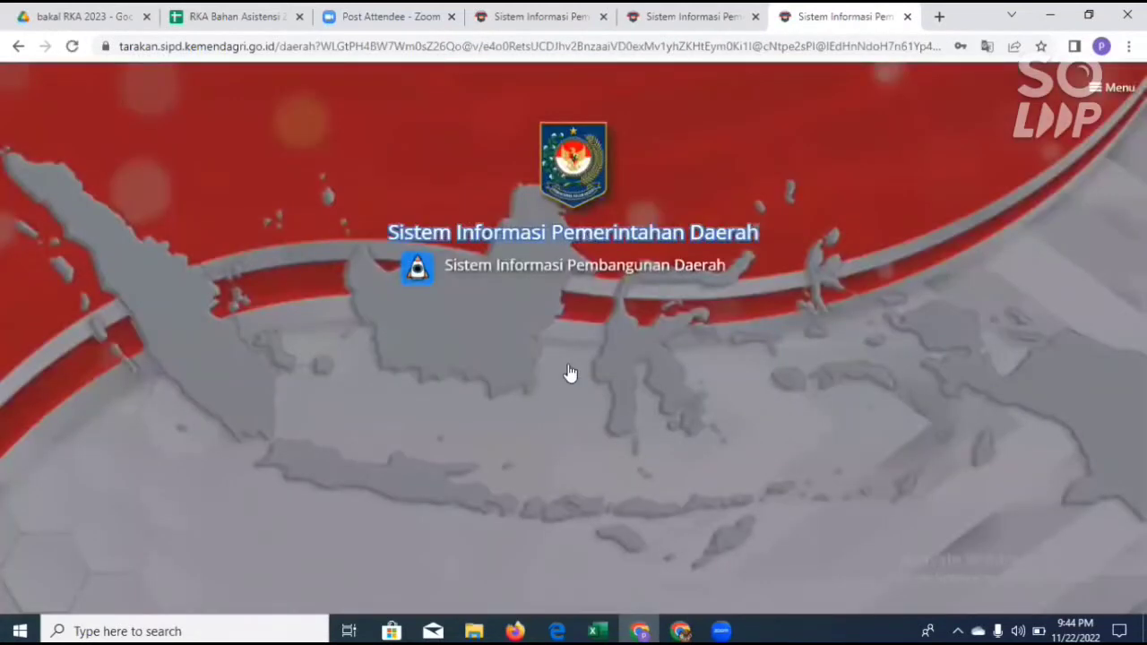
pyautogui.click(750, 375)
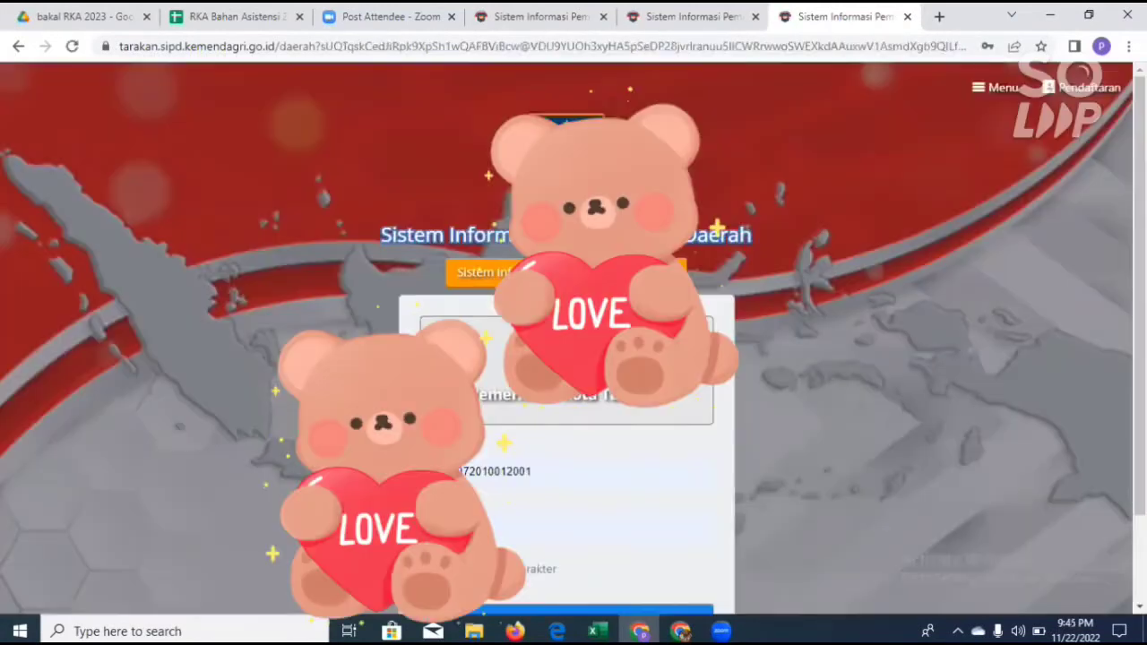
# Step: Log in to Pemerintah Kota Tarakan with another saved account, filling in its user ID and password
pyautogui.click(512, 472)
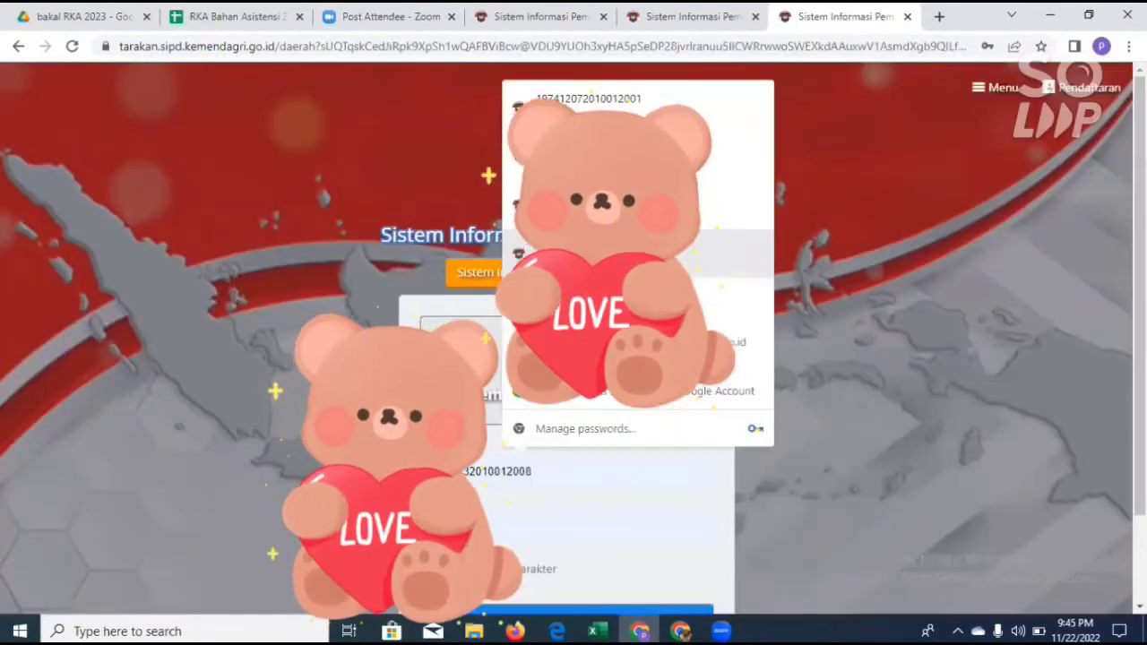
pyautogui.click(602, 253)
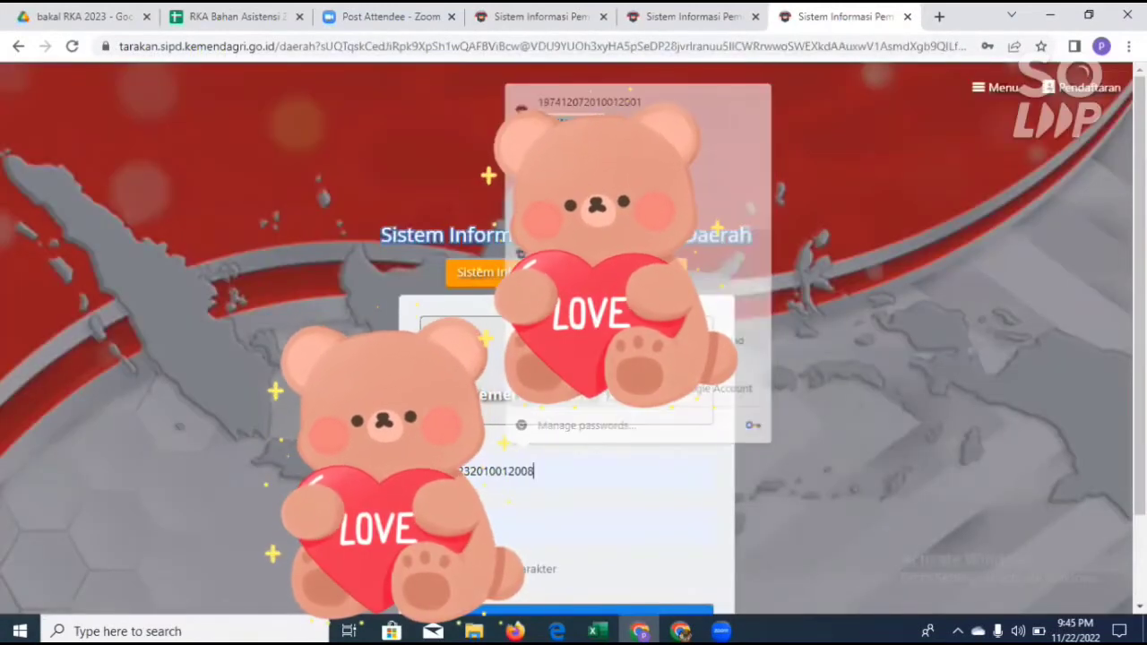
pyautogui.scroll(-1, 592, 528)
pyautogui.click(589, 530)
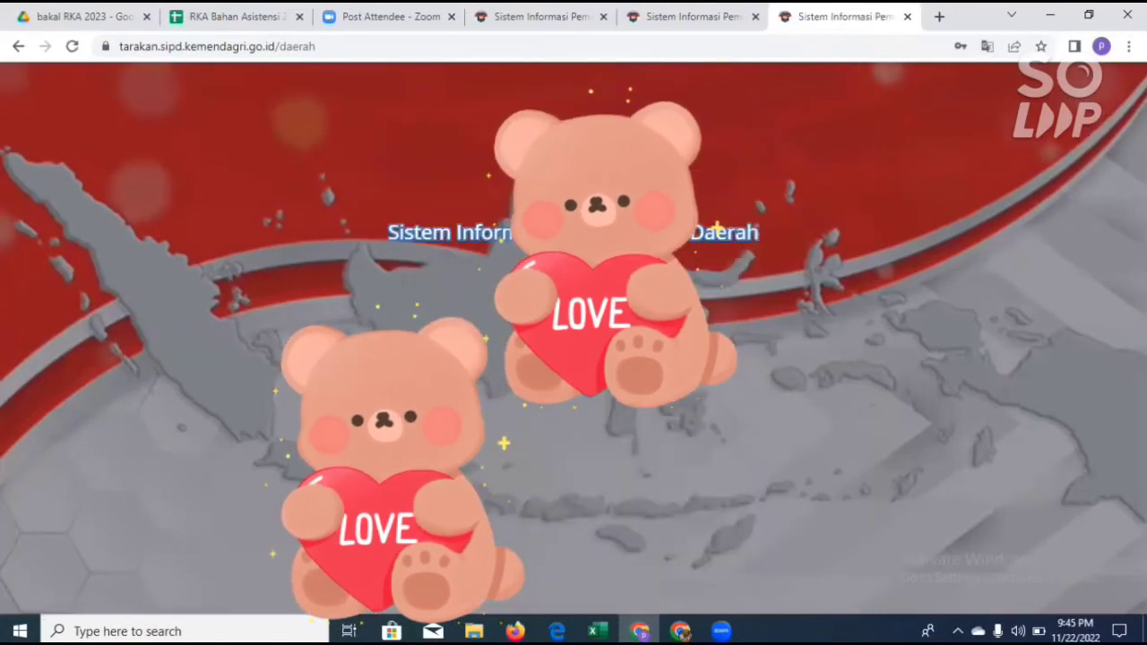
# Step: Enter the 2023 RKPD planning data with the new account and bring up the Usulan Standar Harga proposal table
pyautogui.click(391, 343)
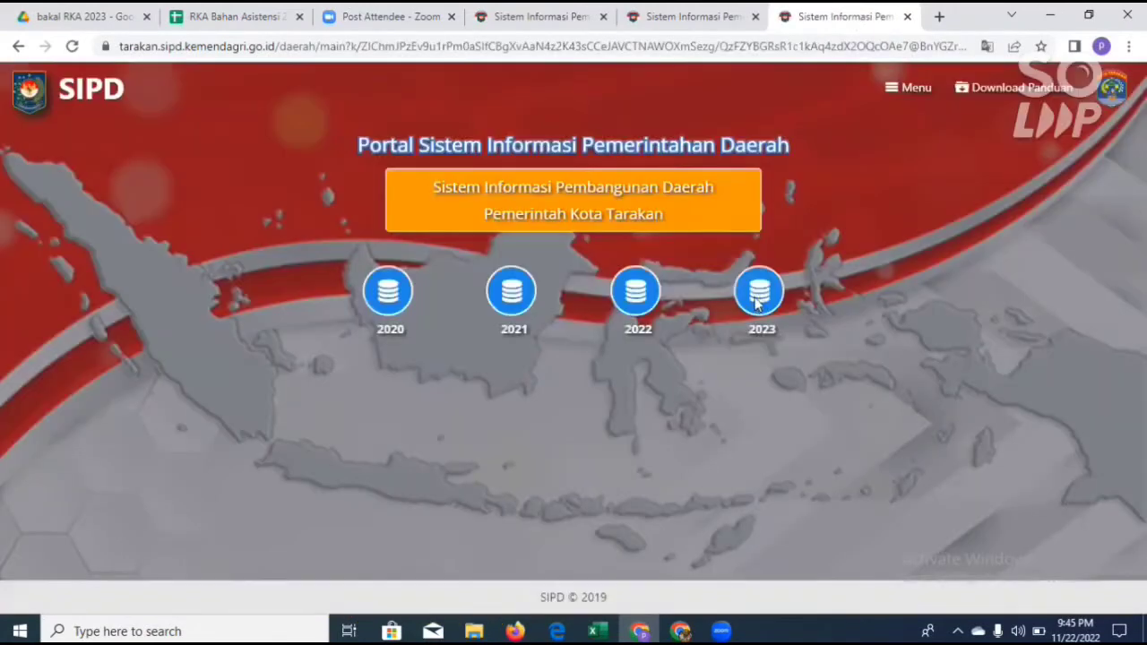
pyautogui.click(758, 292)
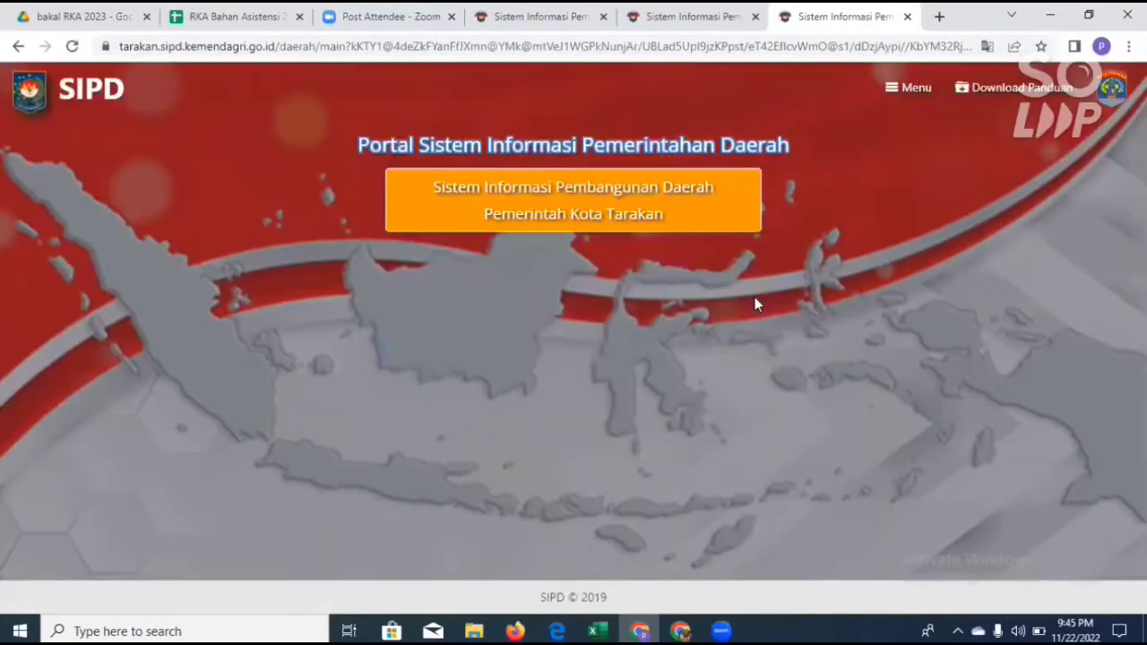
pyautogui.click(526, 301)
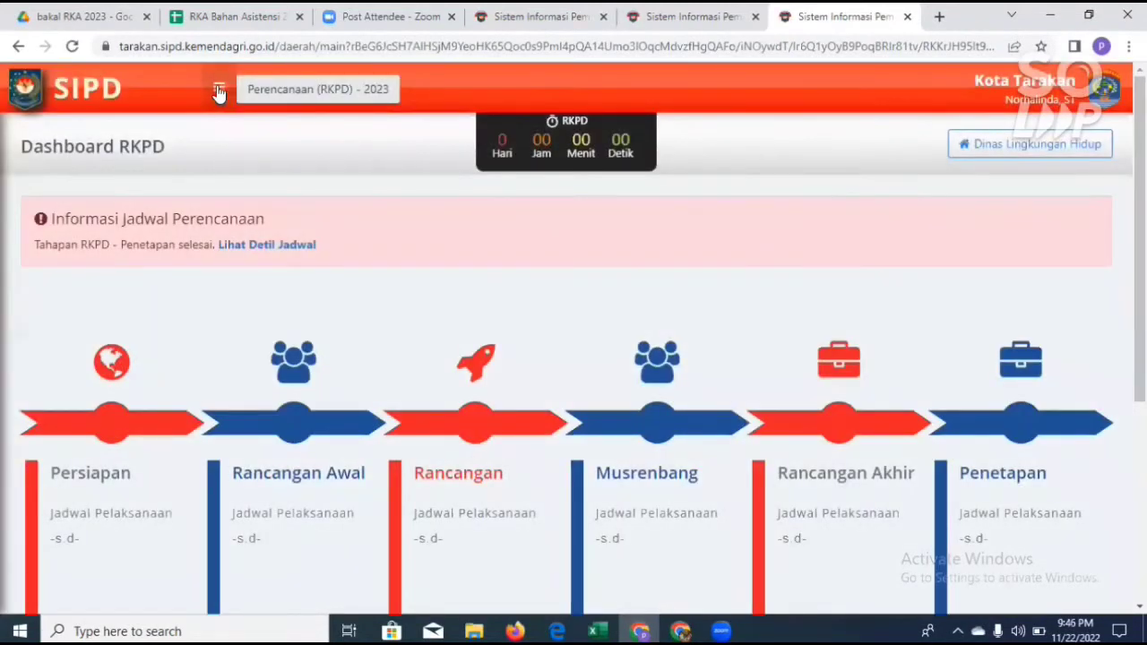
pyautogui.click(219, 91)
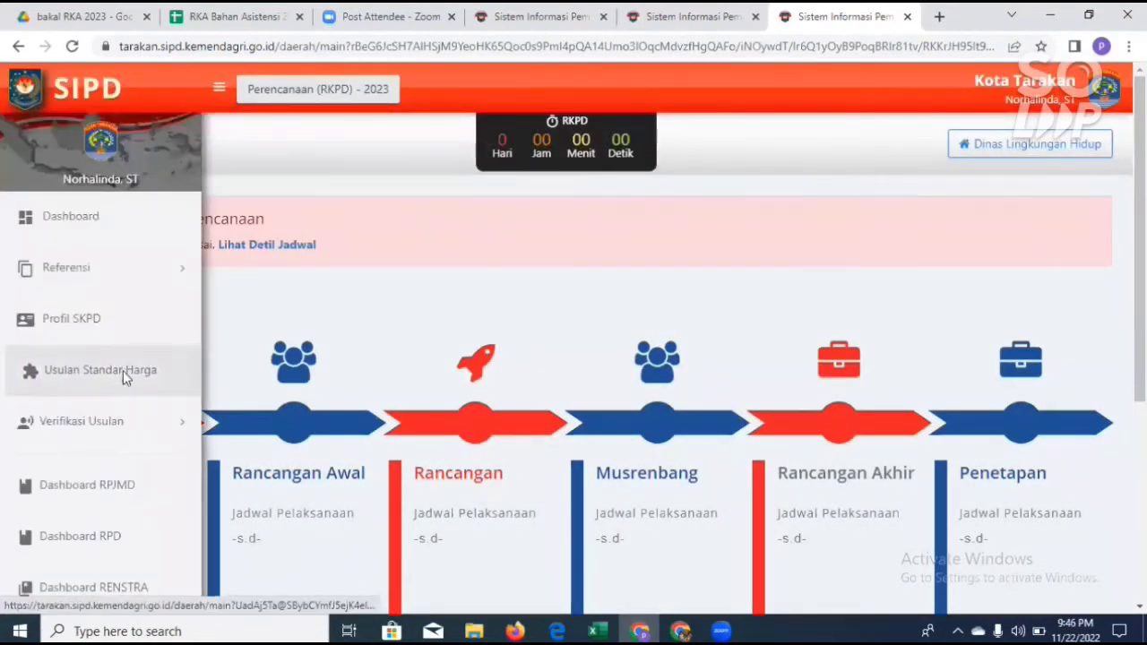
pyautogui.click(109, 383)
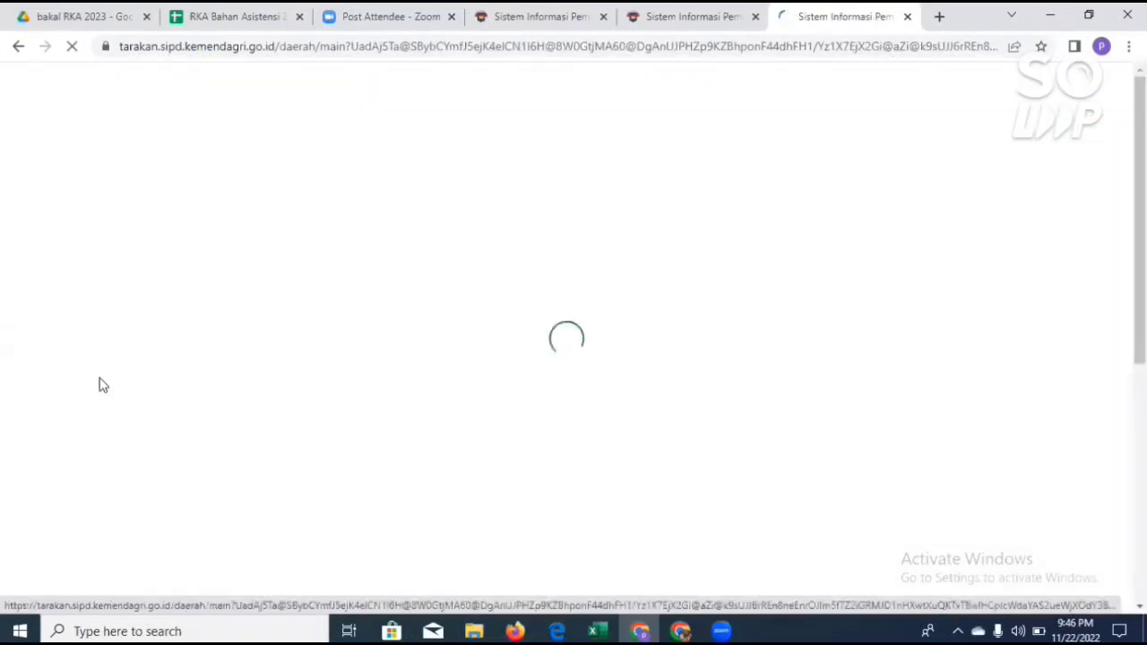
pyautogui.scroll(-3, 582, 421)
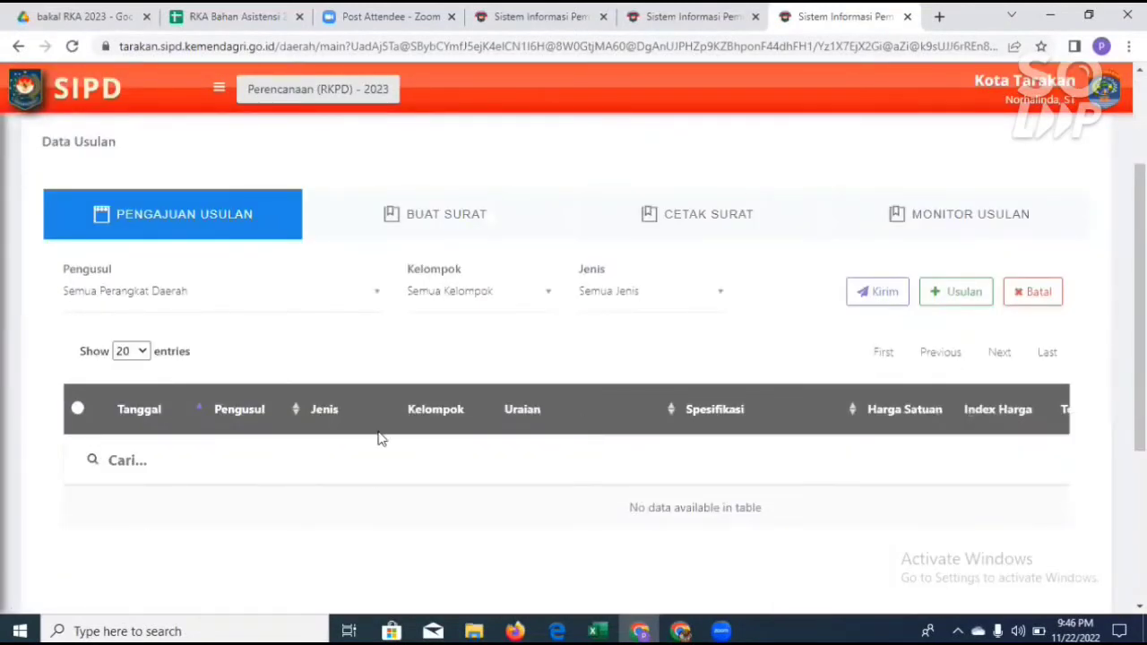
# Step: Open the Monitor Usulan view of the Usulan Standar Harga data and bring its proposal list into view
pyautogui.scroll(2, 380, 439)
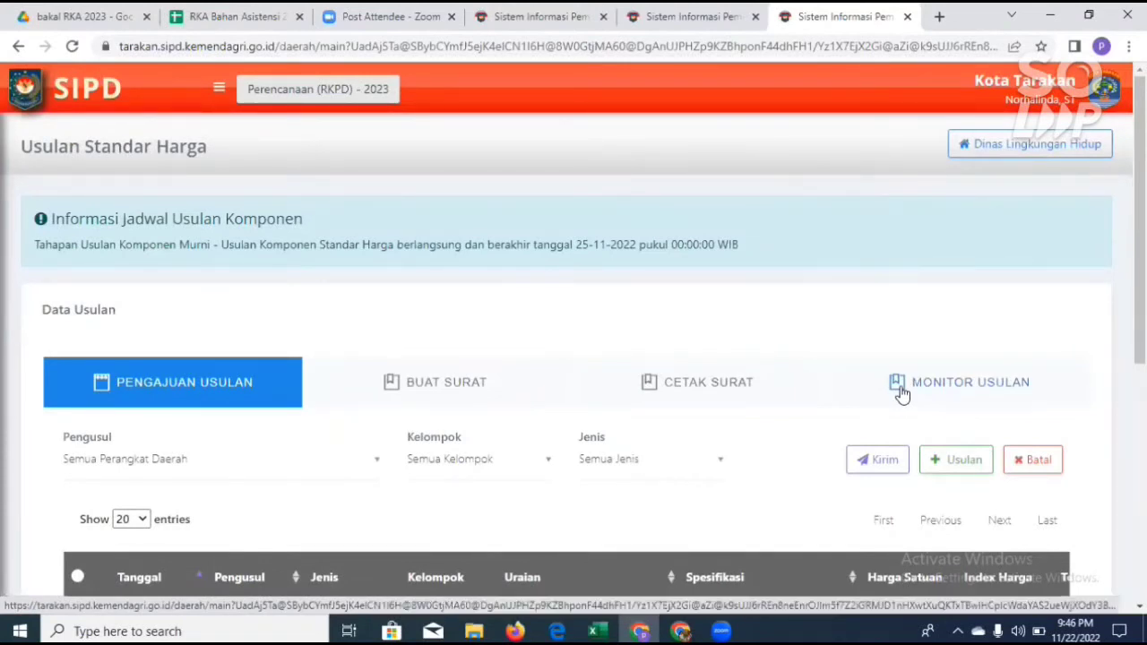
pyautogui.click(900, 395)
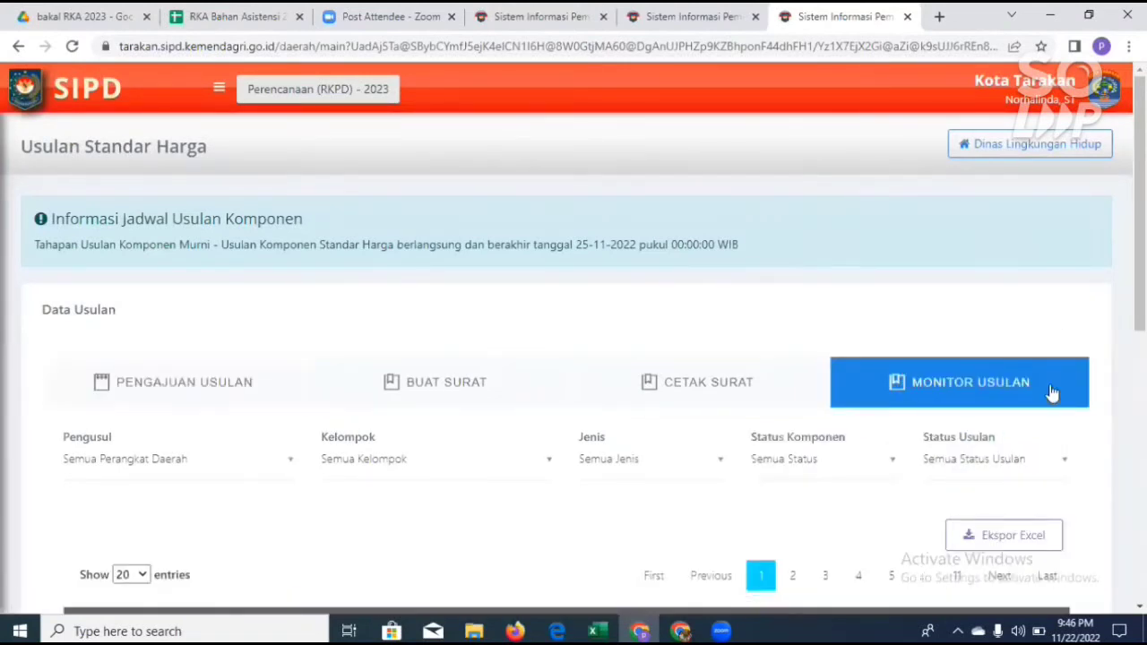
pyautogui.scroll(-2, 938, 442)
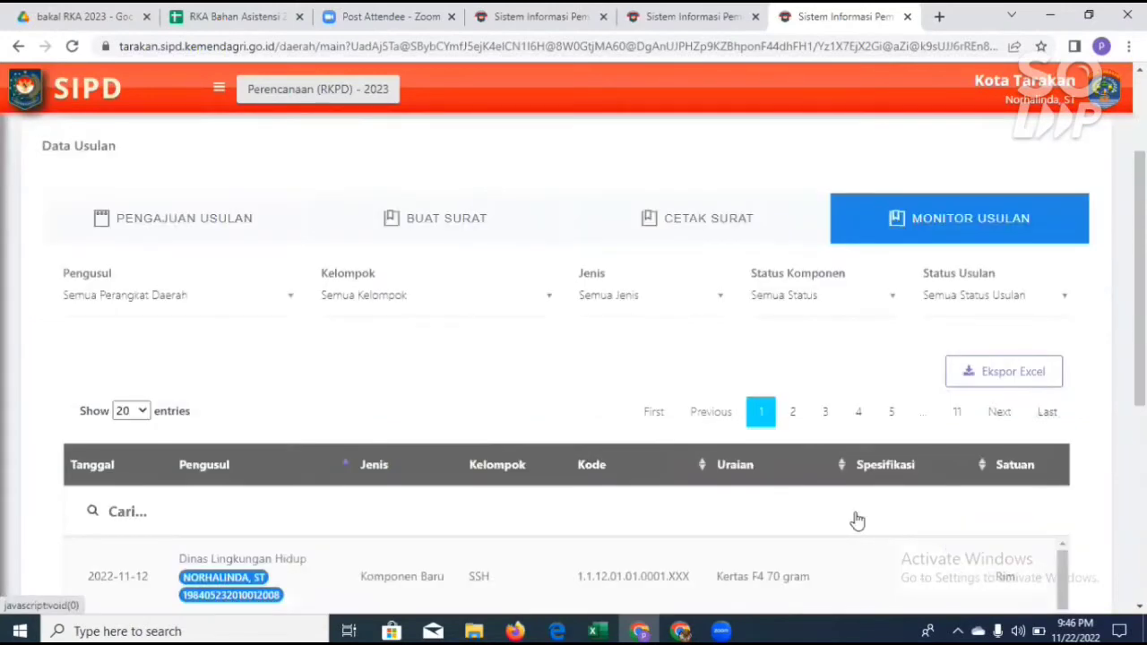
pyautogui.scroll(-2, 965, 319)
pyautogui.scroll(2, 889, 301)
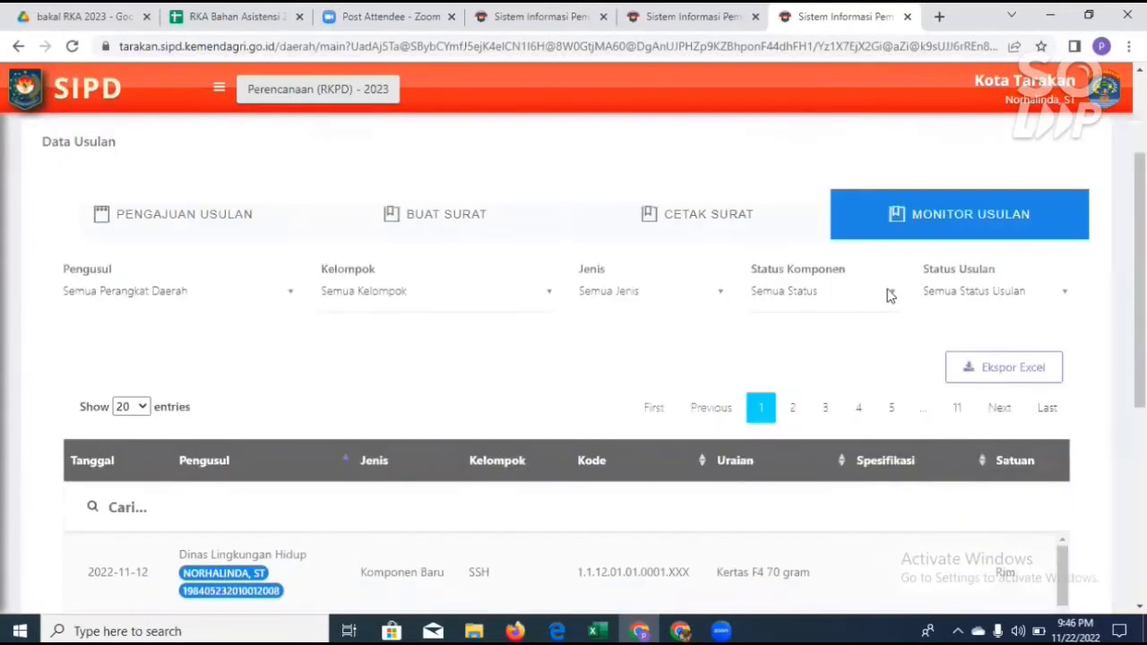
# Step: Look through the verification stages offered by the Status Komponen filter
pyautogui.click(889, 294)
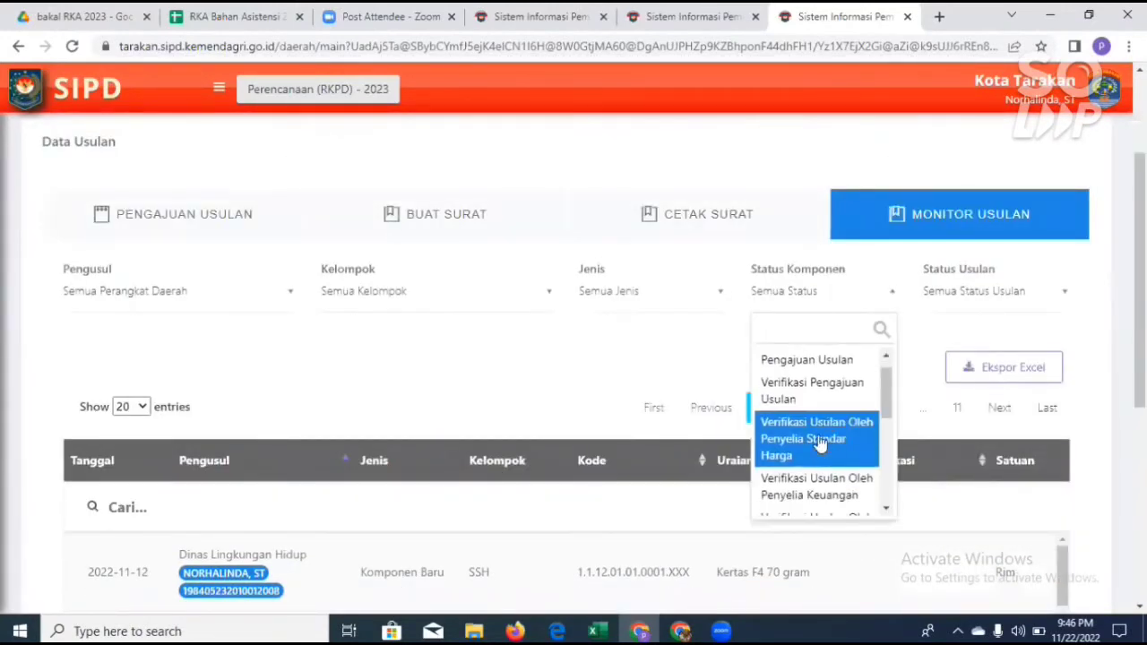
pyautogui.scroll(-1, 830, 441)
pyautogui.scroll(-2, 817, 434)
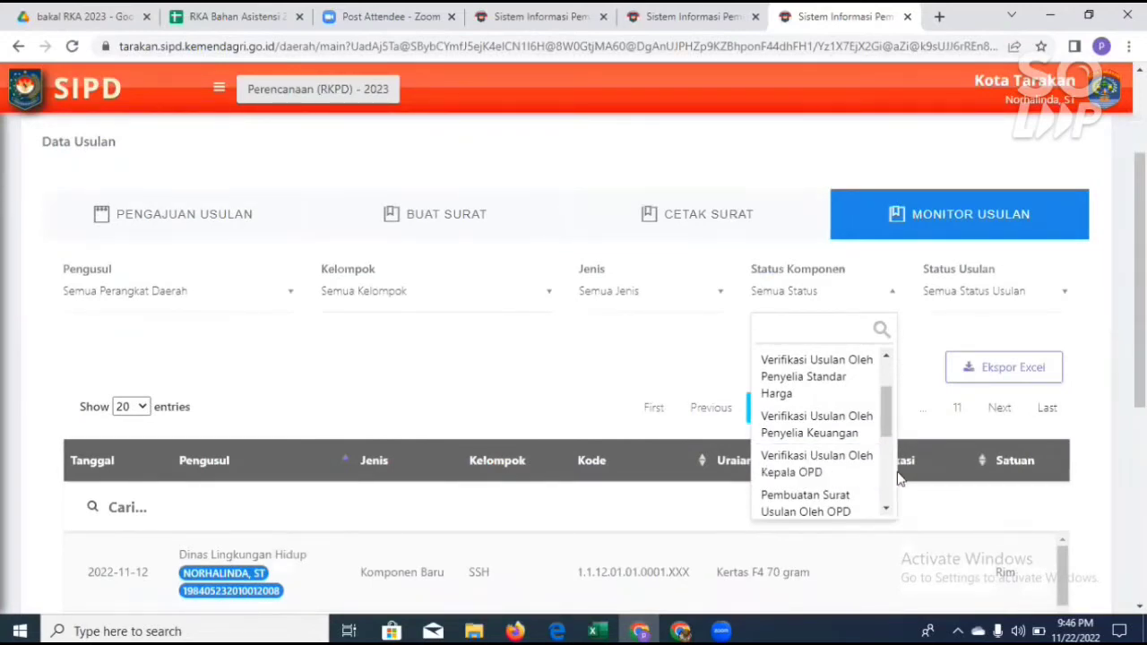
# Step: Examine the Status column of the proposals on the first page of the monitoring table
pyautogui.scroll(-4, 951, 511)
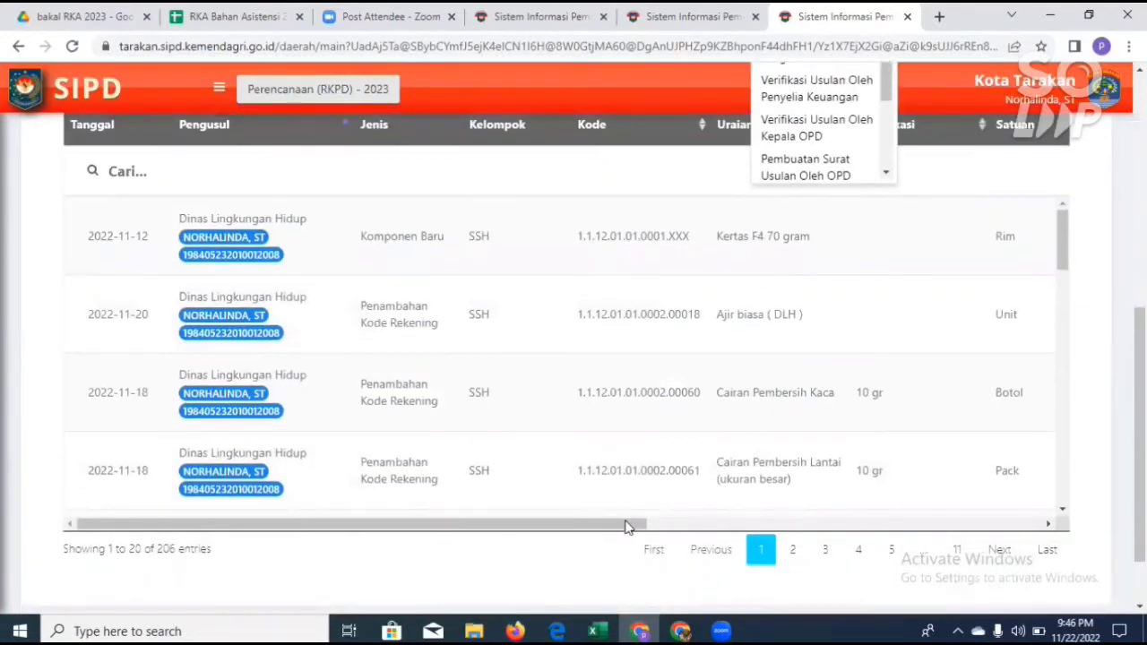
pyautogui.scroll(5, 627, 527)
pyautogui.scroll(-4, 824, 483)
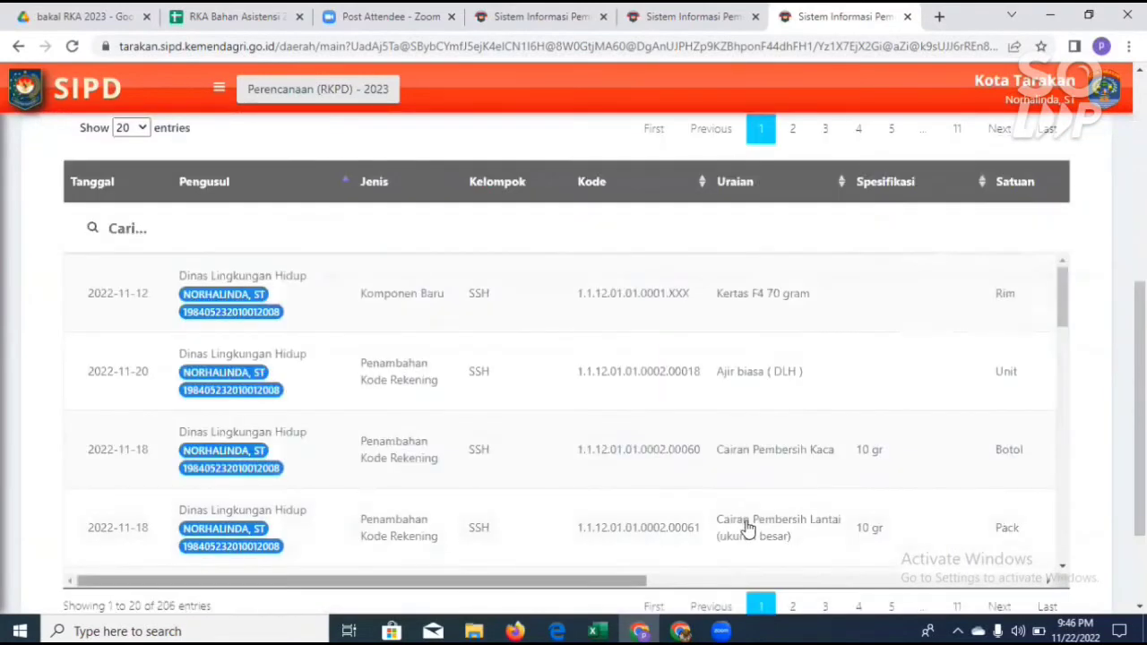
pyautogui.hscroll(8, 748, 529)
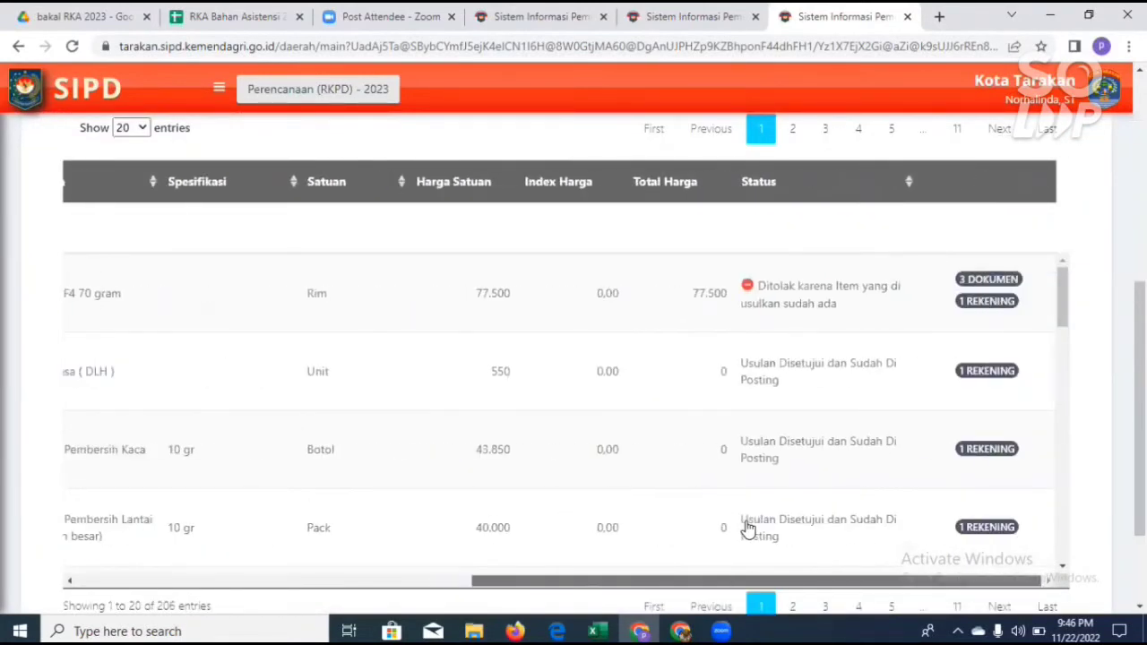
pyautogui.scroll(-10, 856, 493)
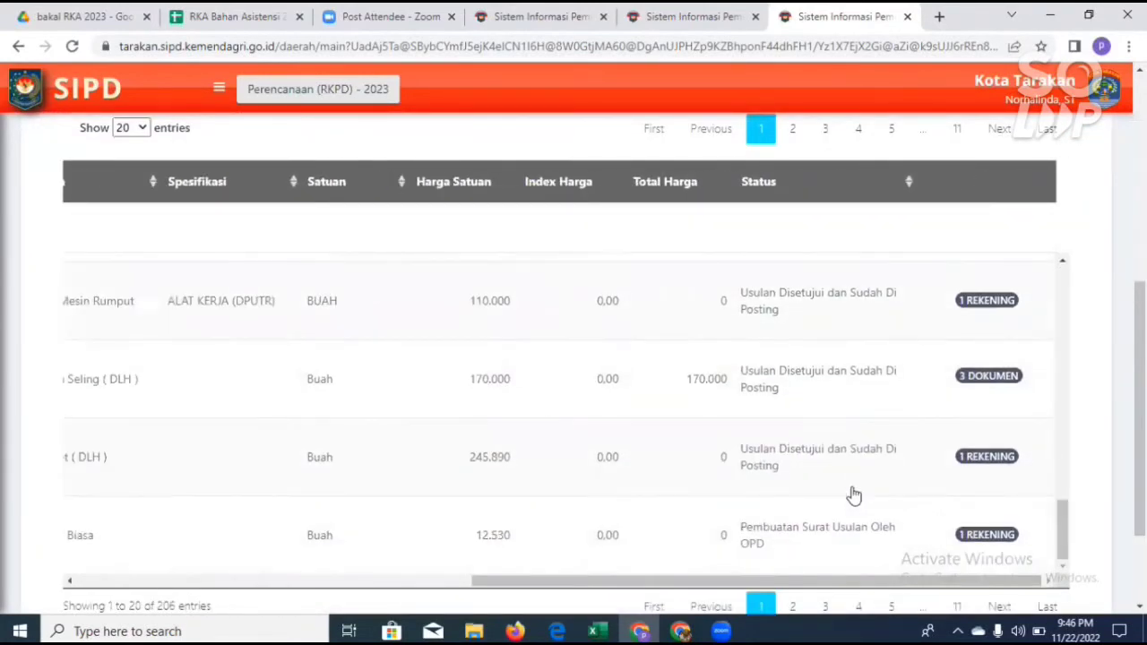
pyautogui.scroll(-1, 853, 496)
# Step: Check the proposal statuses on pages 11, 10, 9, 8, 7, 1 and 3 of the monitoring table
pyautogui.click(953, 525)
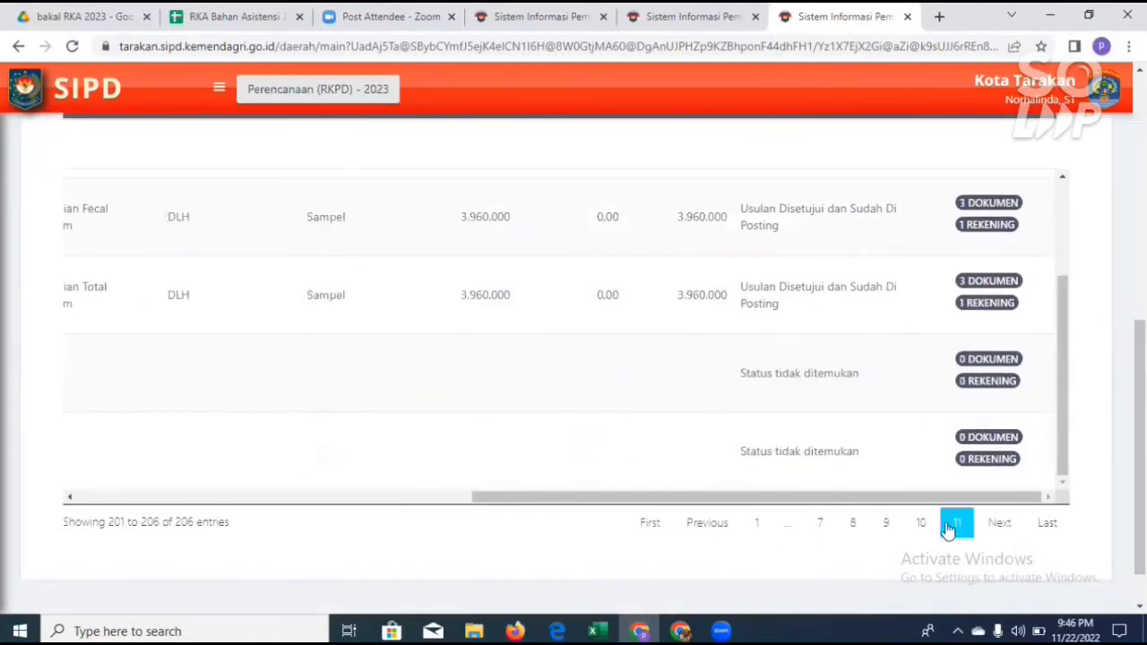
pyautogui.click(919, 525)
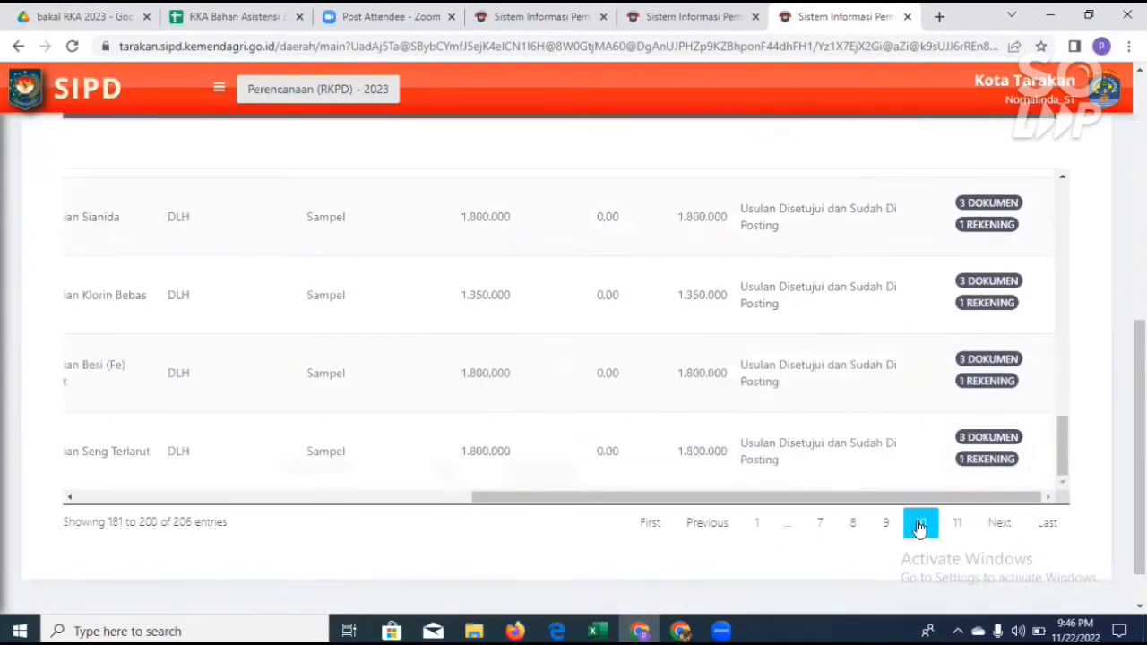
pyautogui.click(884, 525)
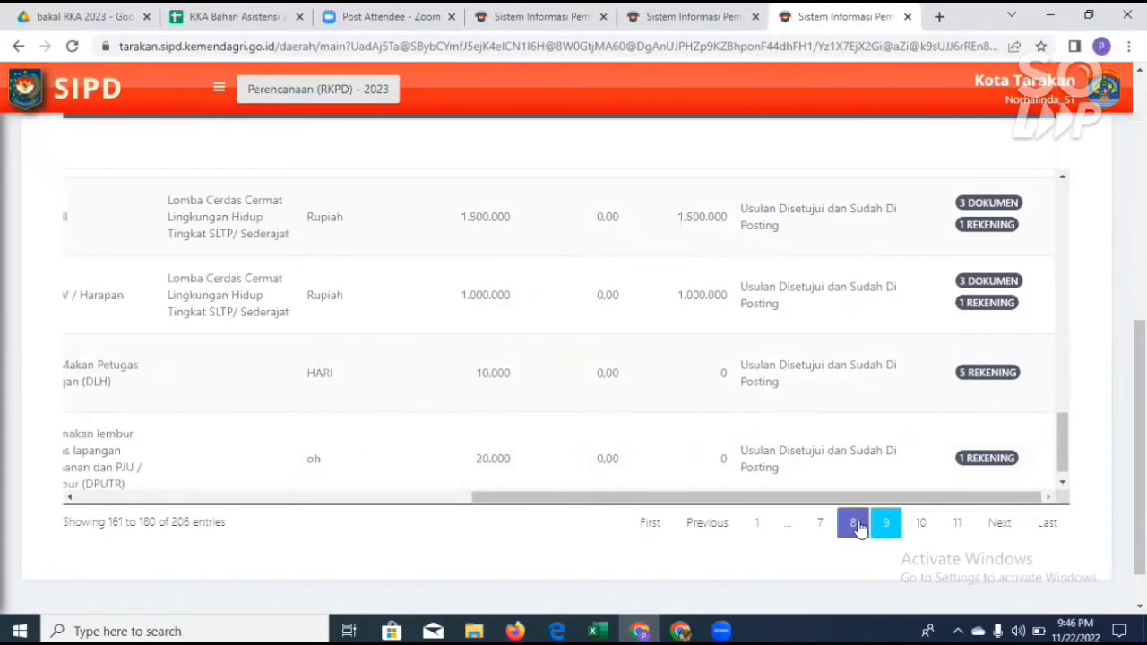
pyautogui.click(855, 525)
pyautogui.click(821, 525)
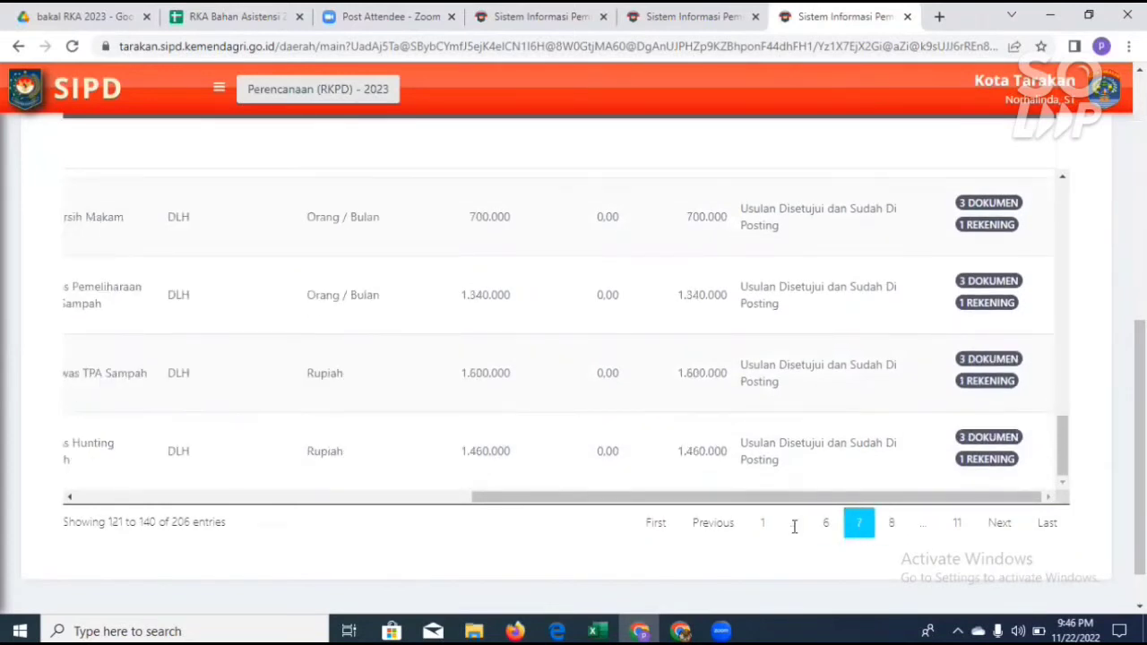
pyautogui.click(762, 525)
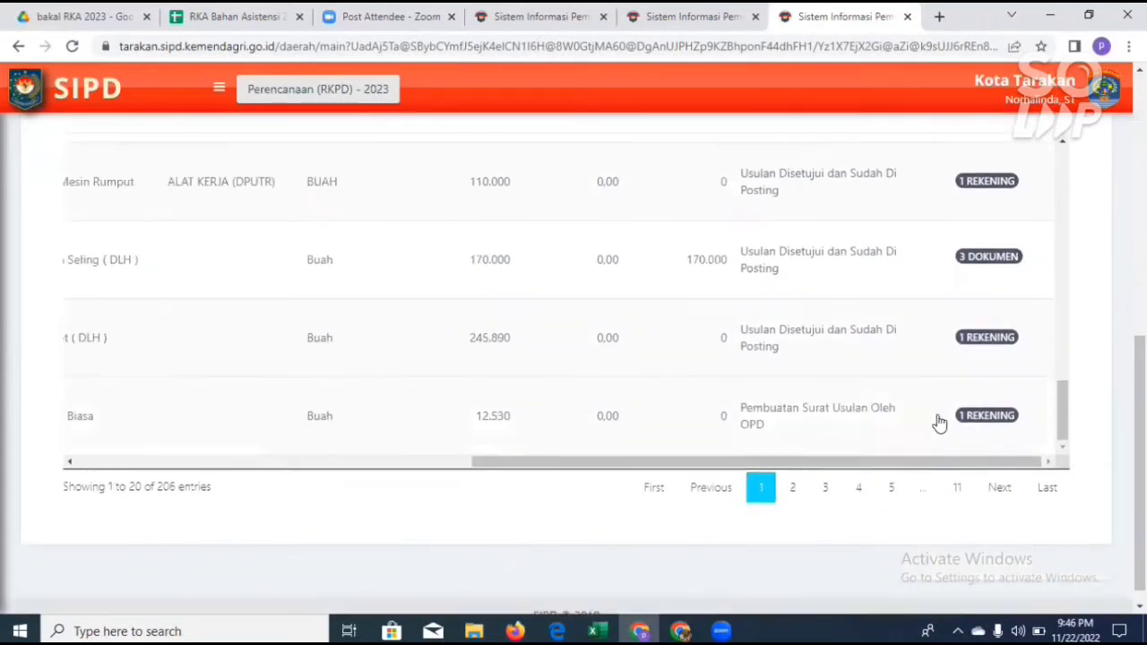
pyautogui.scroll(-1, 939, 423)
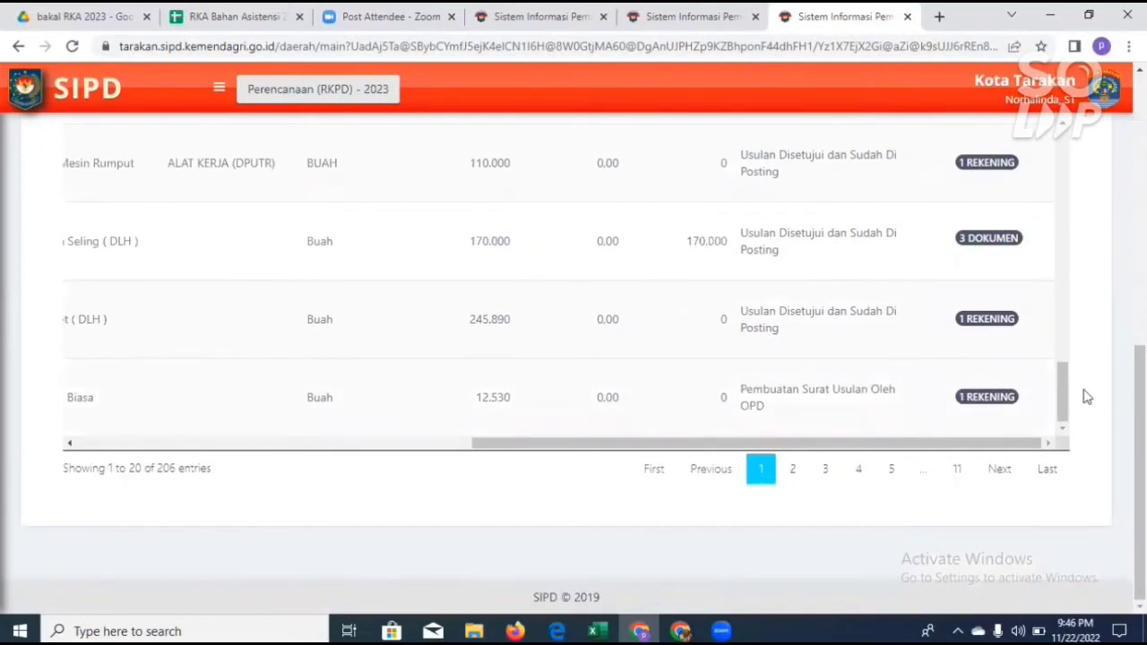
pyautogui.scroll(3, 886, 397)
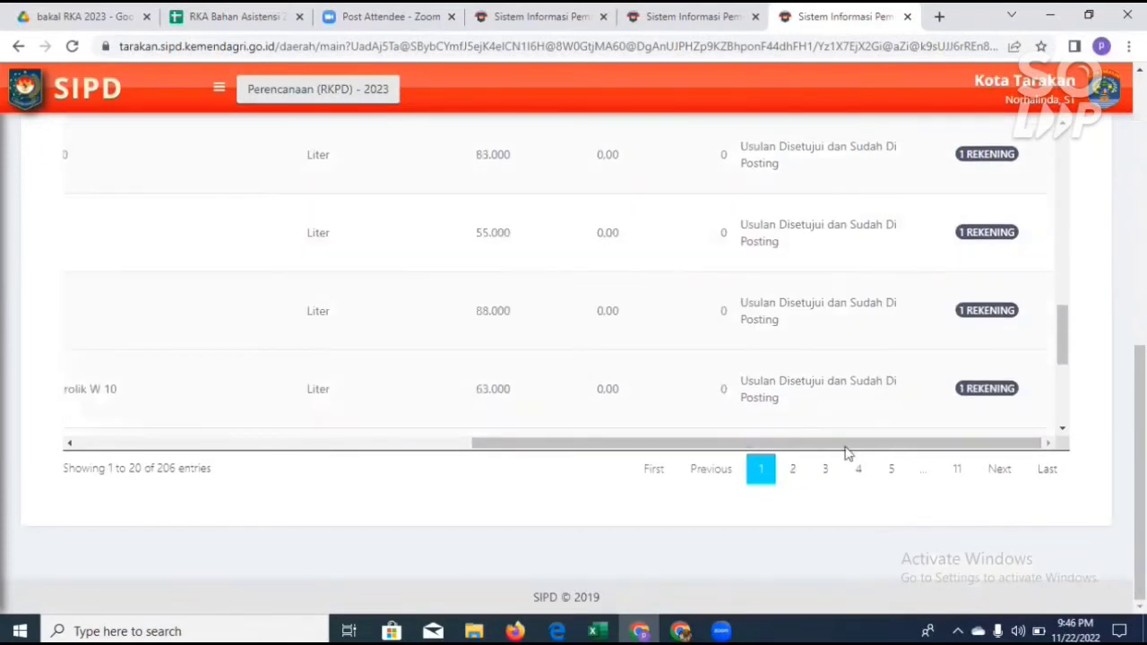
pyautogui.click(825, 469)
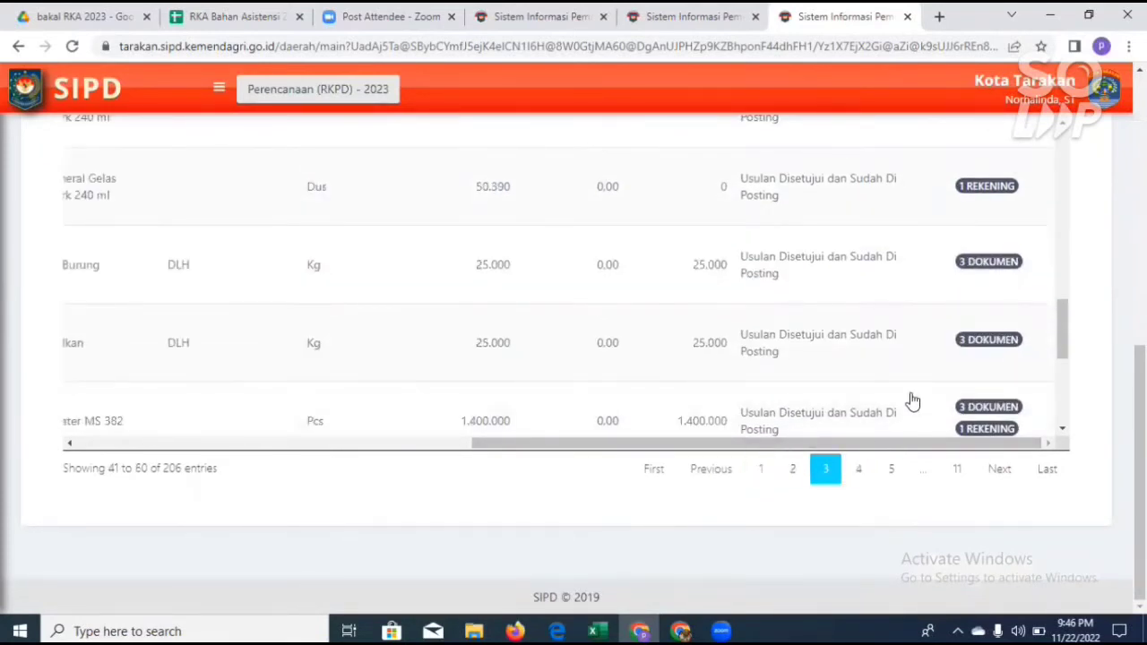
pyautogui.scroll(10, 146, 230)
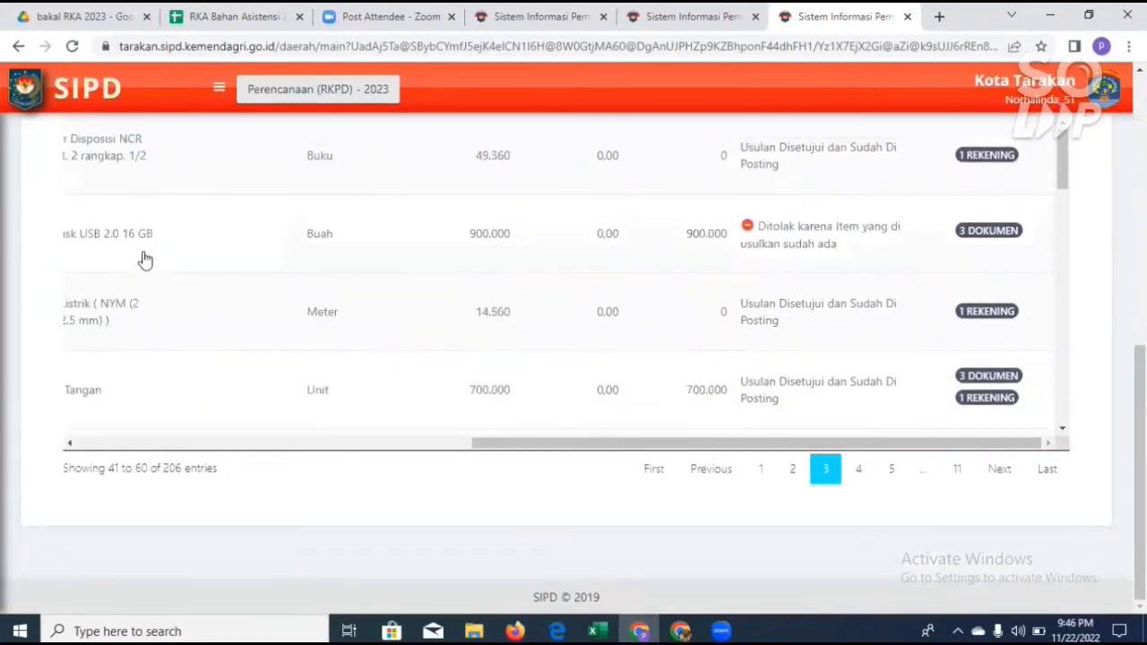
pyautogui.scroll(8, 185, 231)
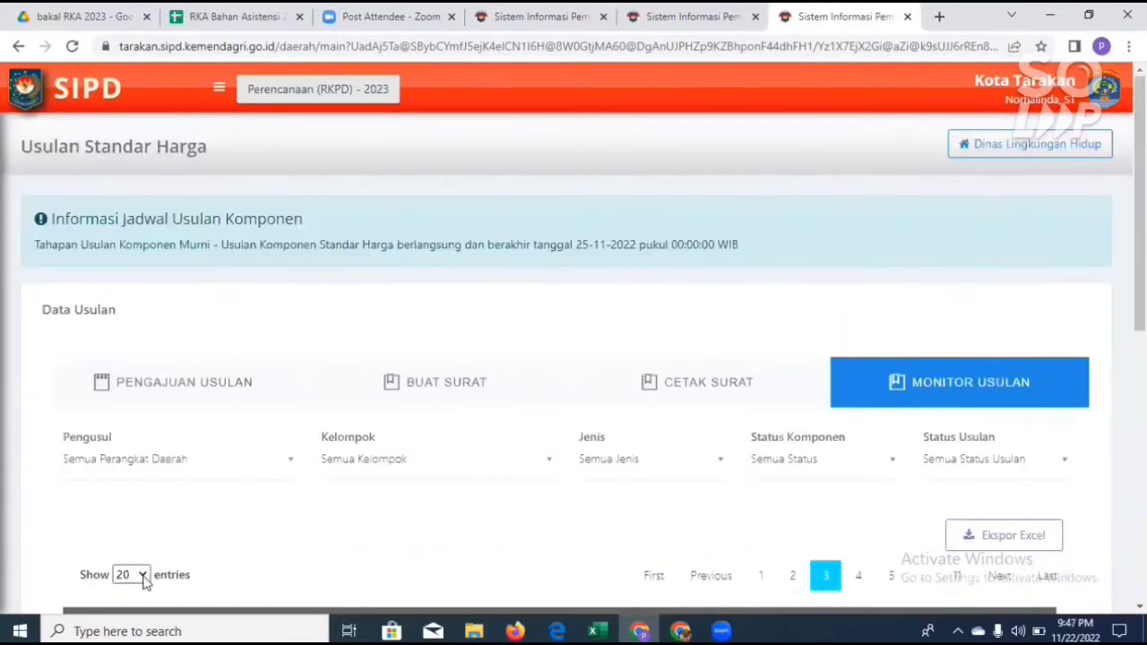
# Step: Show all proposal entries on a single page and go to the end of the list
pyautogui.click(143, 575)
pyautogui.click(138, 561)
pyautogui.scroll(-15, 871, 415)
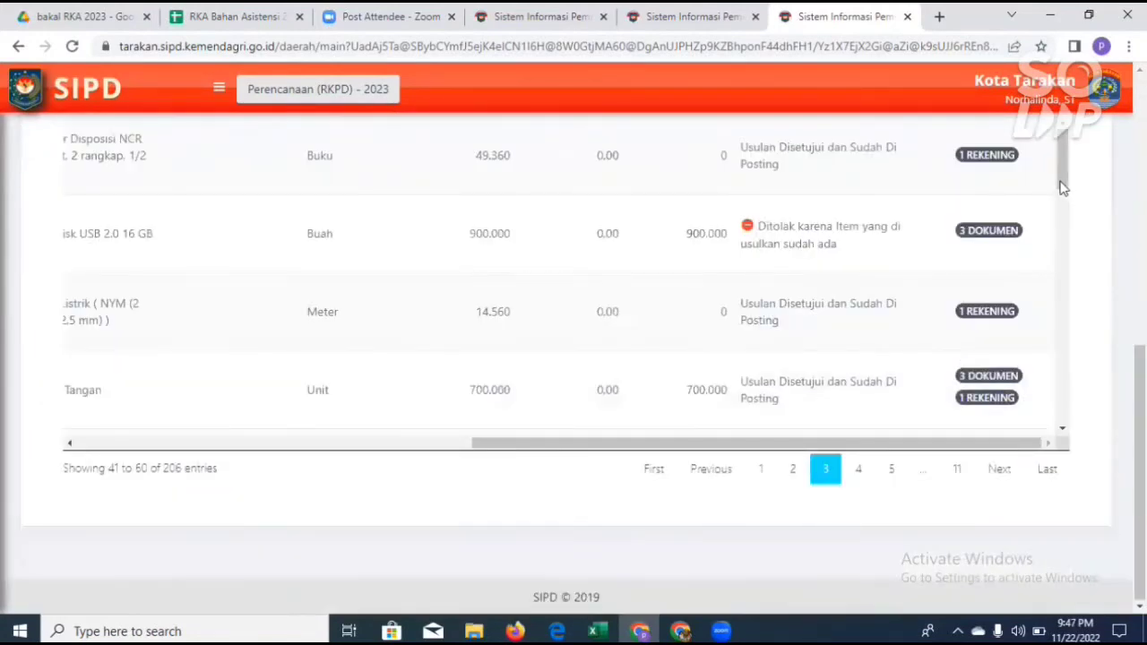
pyautogui.moveTo(1065, 141); pyautogui.dragTo(1056, 421)
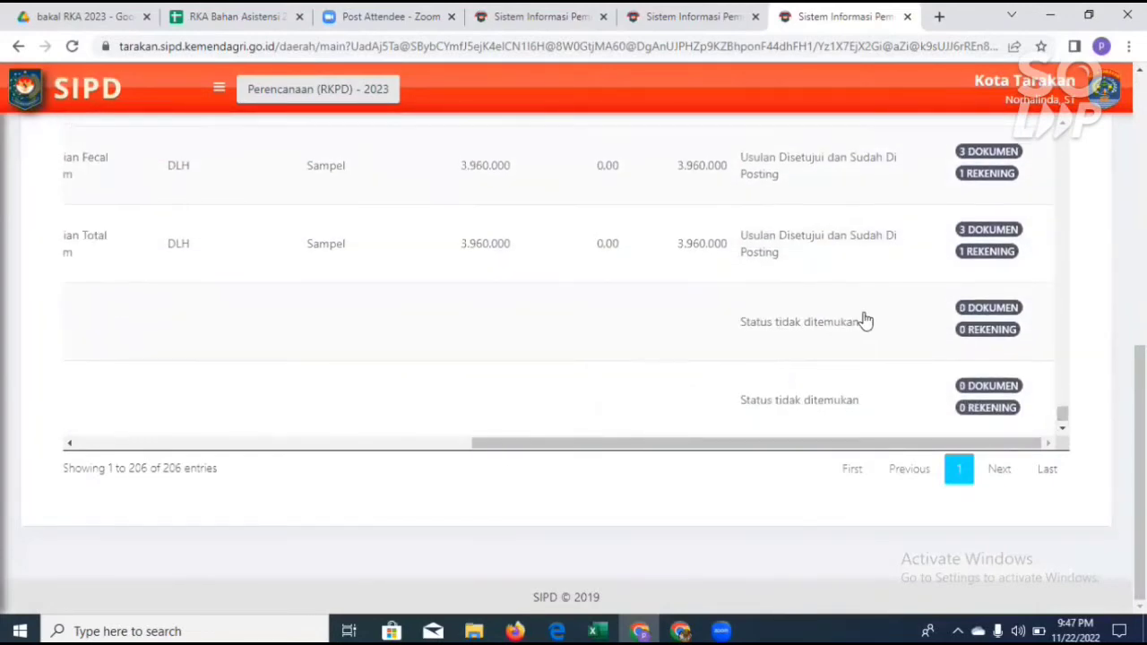
# Step: Review the Status column of all proposals from the end of the monitoring list back to its beginning
pyautogui.scroll(10, 862, 324)
pyautogui.scroll(5, 860, 327)
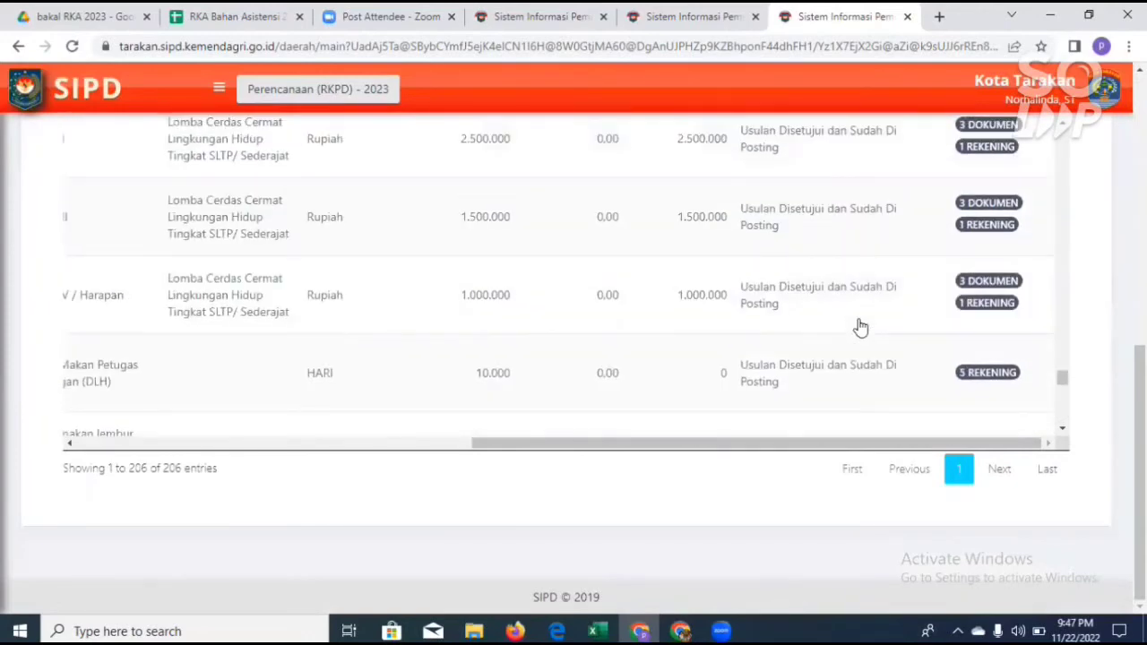
pyautogui.scroll(2, 861, 327)
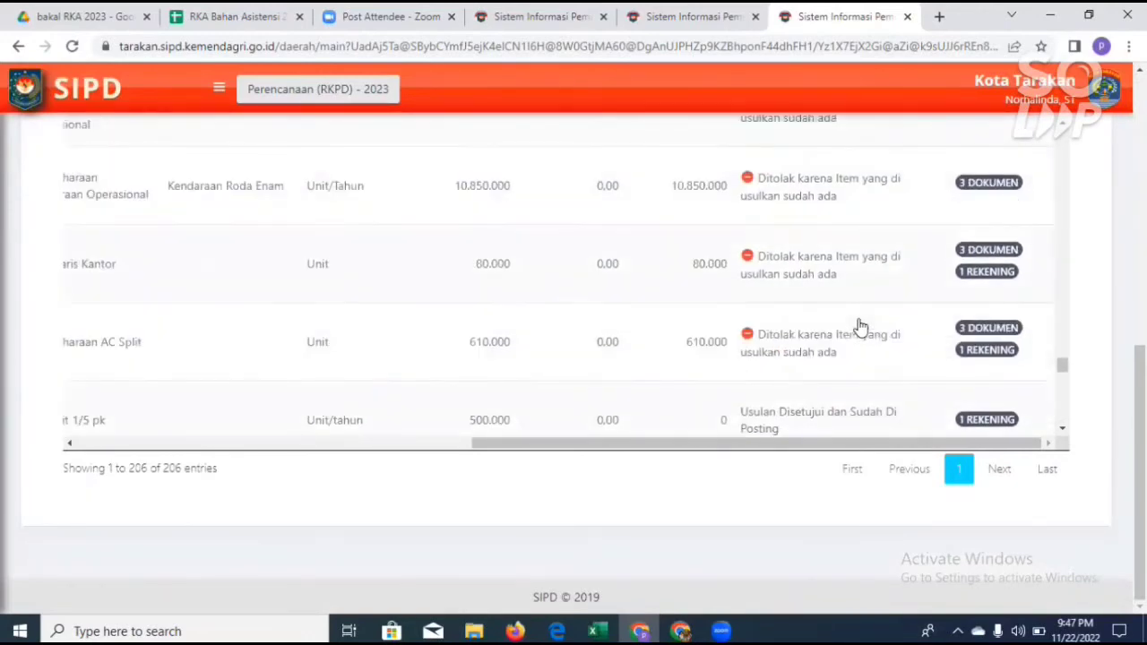
pyautogui.scroll(6, 860, 327)
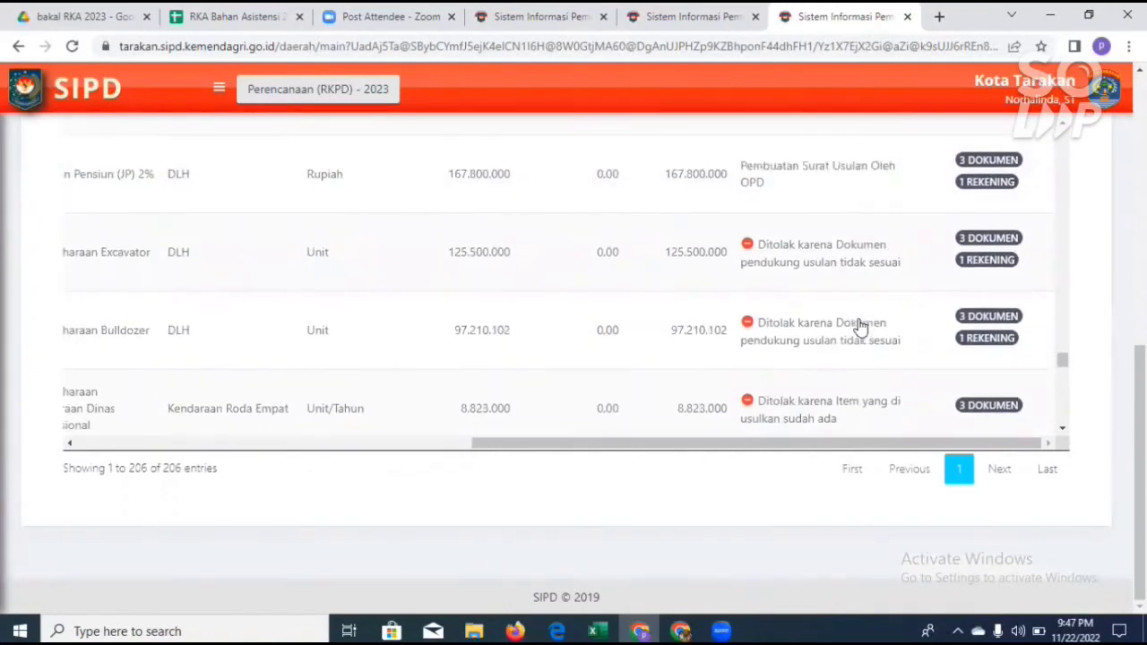
pyautogui.scroll(6, 860, 327)
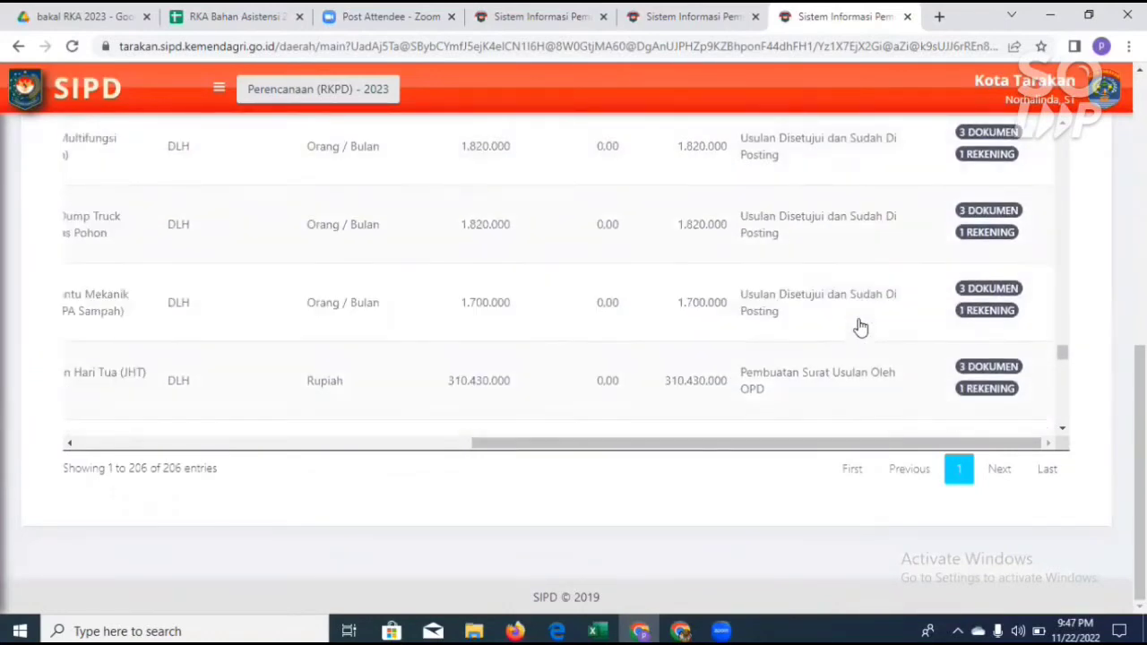
pyautogui.scroll(6, 860, 327)
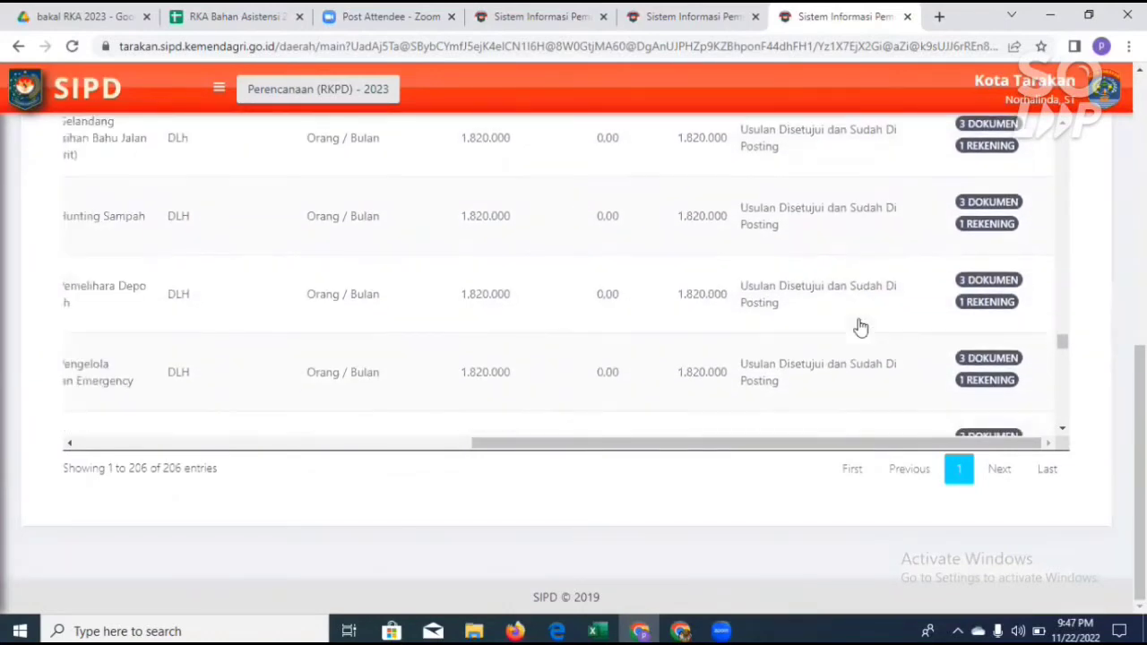
pyautogui.scroll(5, 860, 328)
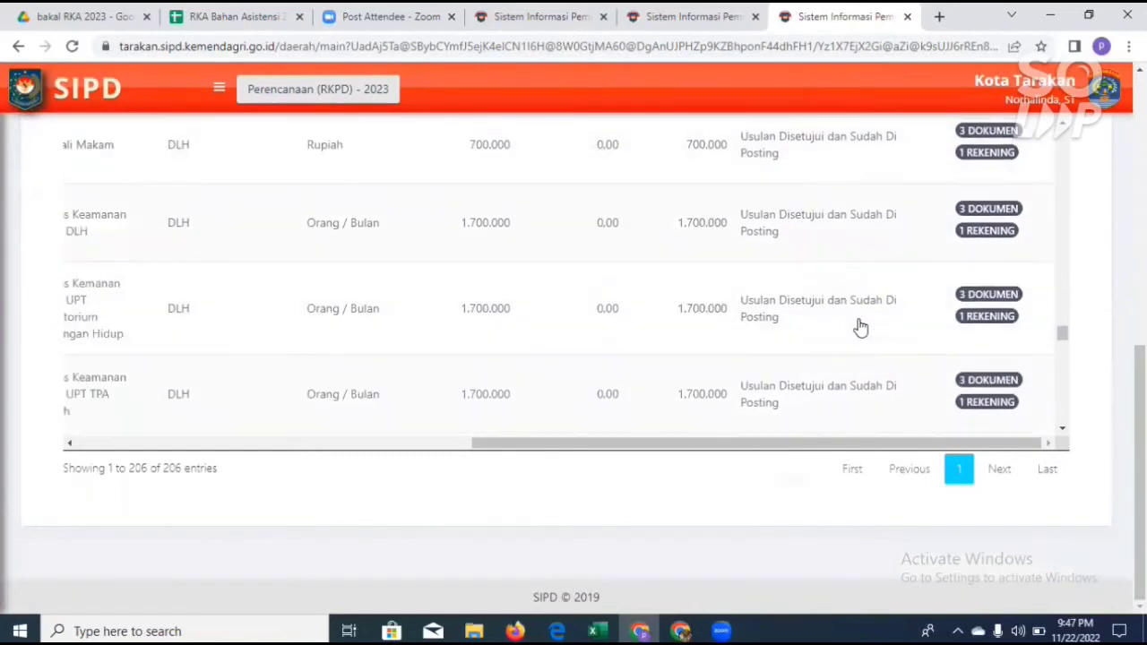
pyautogui.scroll(2, 860, 327)
pyautogui.scroll(3, 860, 327)
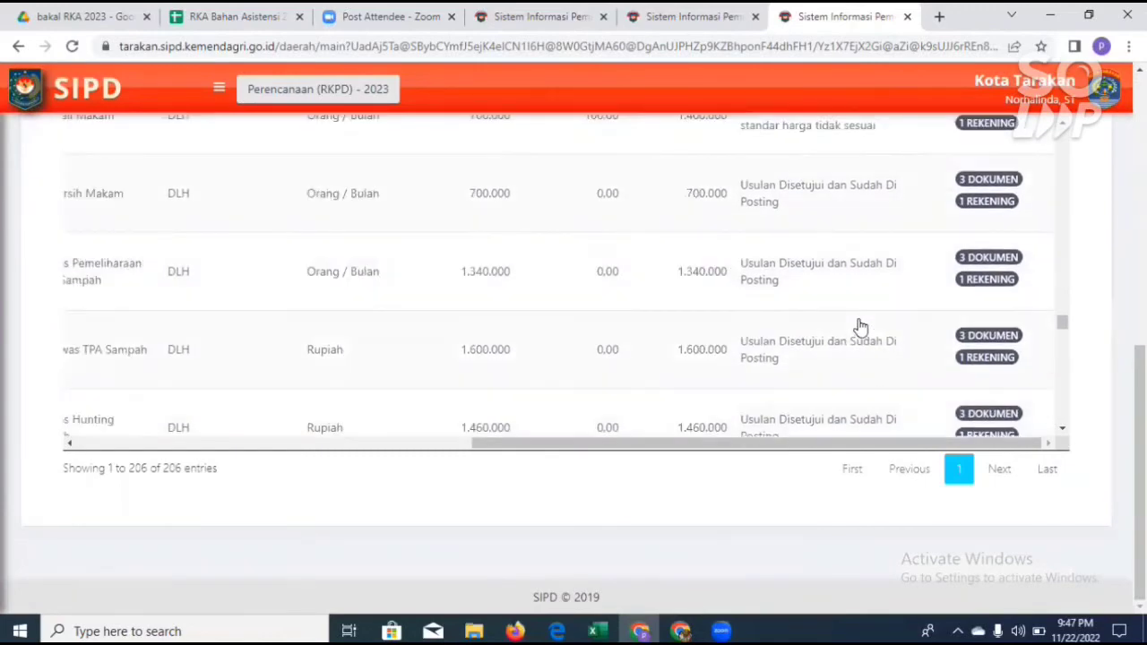
pyautogui.scroll(3, 860, 327)
pyautogui.scroll(3, 861, 327)
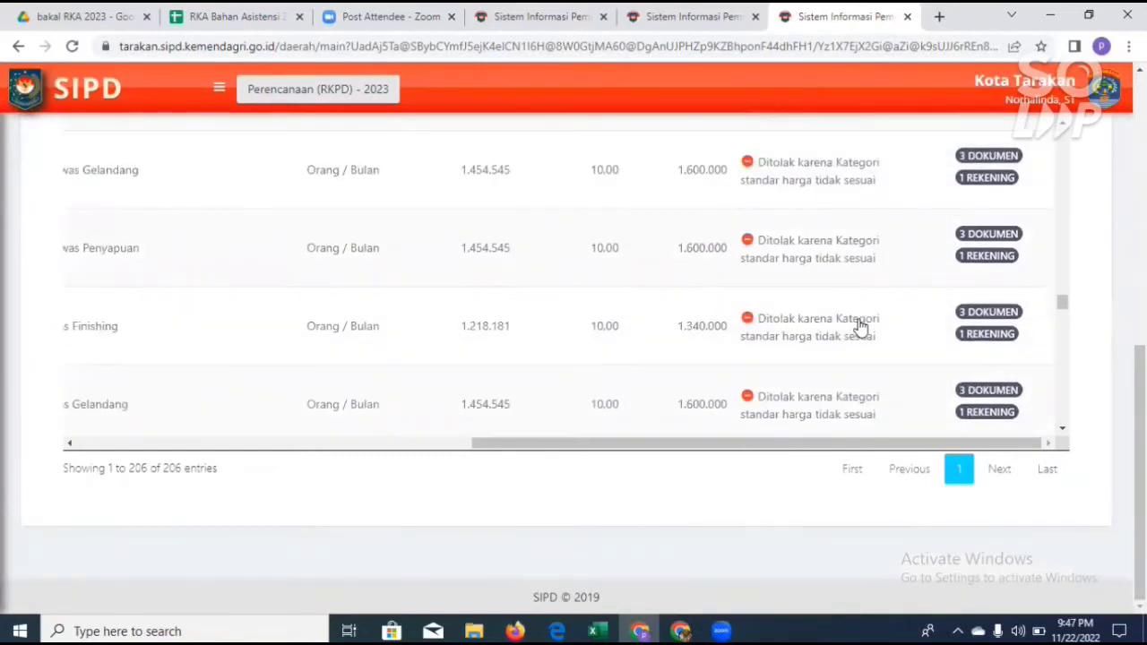
pyautogui.scroll(3, 861, 327)
pyautogui.scroll(3, 860, 327)
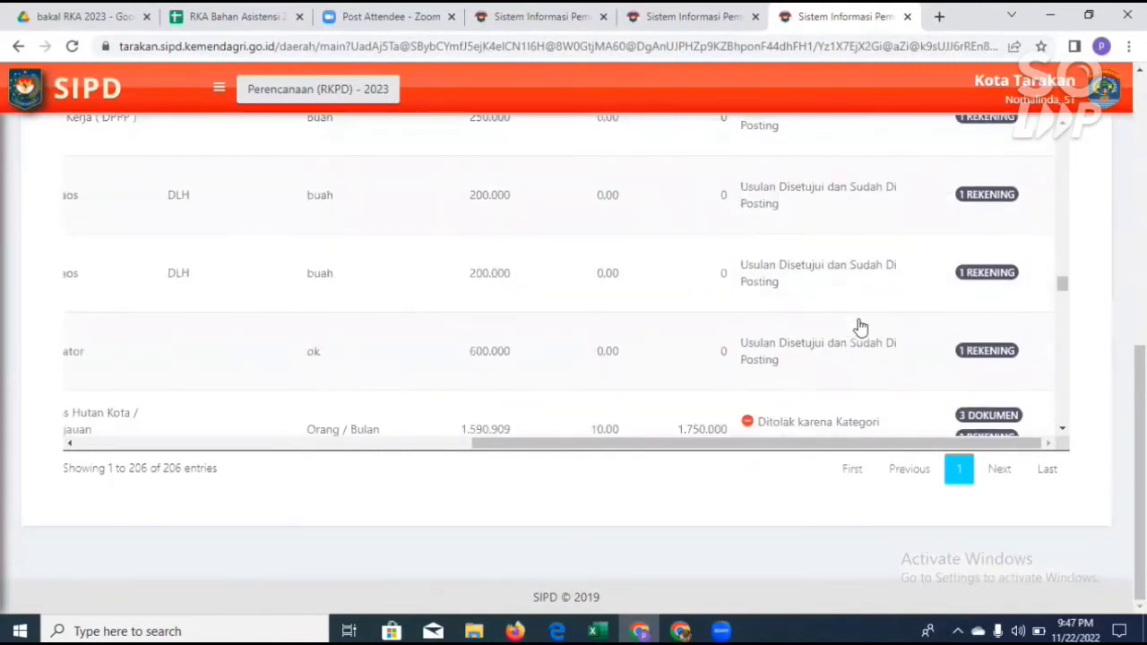
pyautogui.scroll(3, 860, 327)
pyautogui.scroll(3, 860, 327)
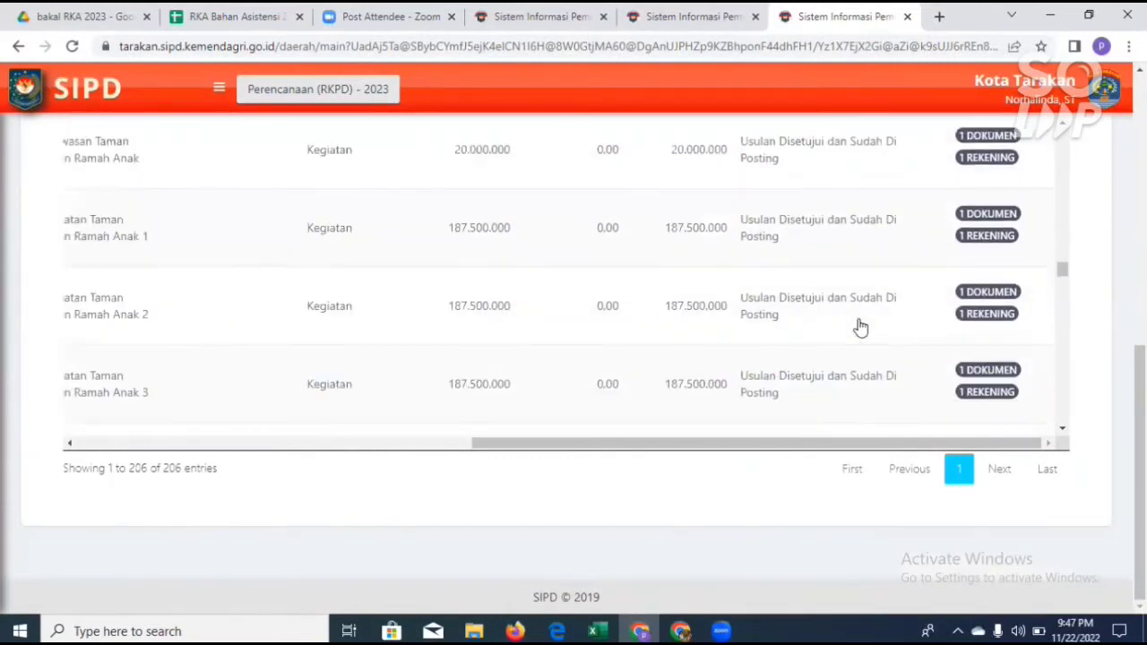
pyautogui.scroll(3, 860, 327)
pyautogui.scroll(3, 860, 328)
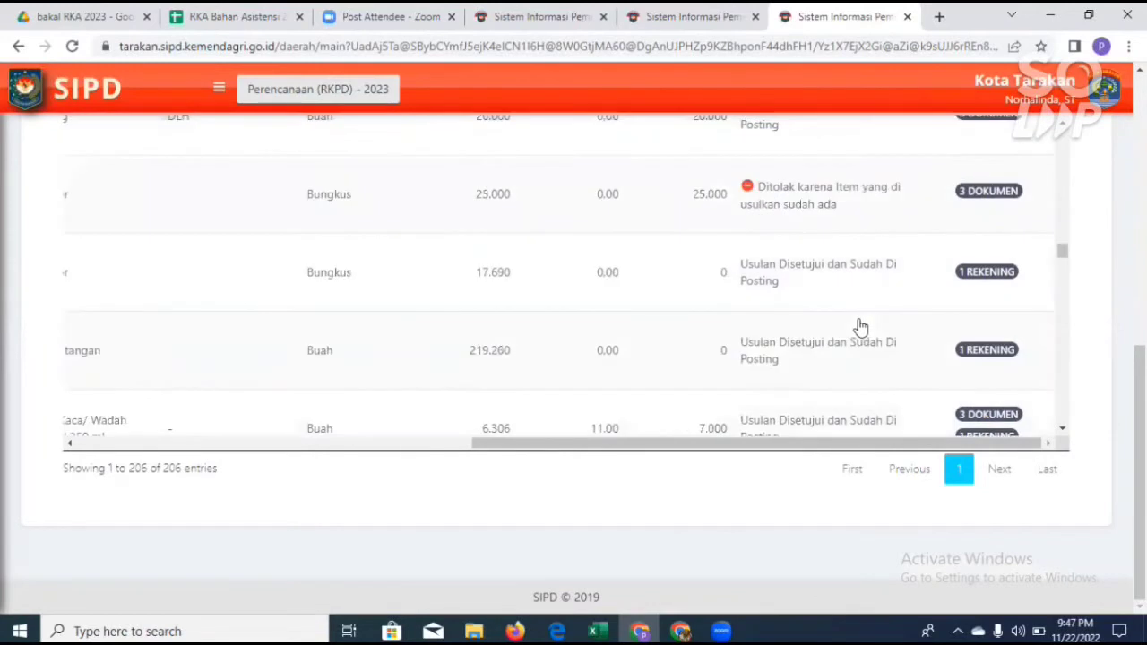
pyautogui.scroll(3, 860, 327)
pyautogui.scroll(3, 860, 327)
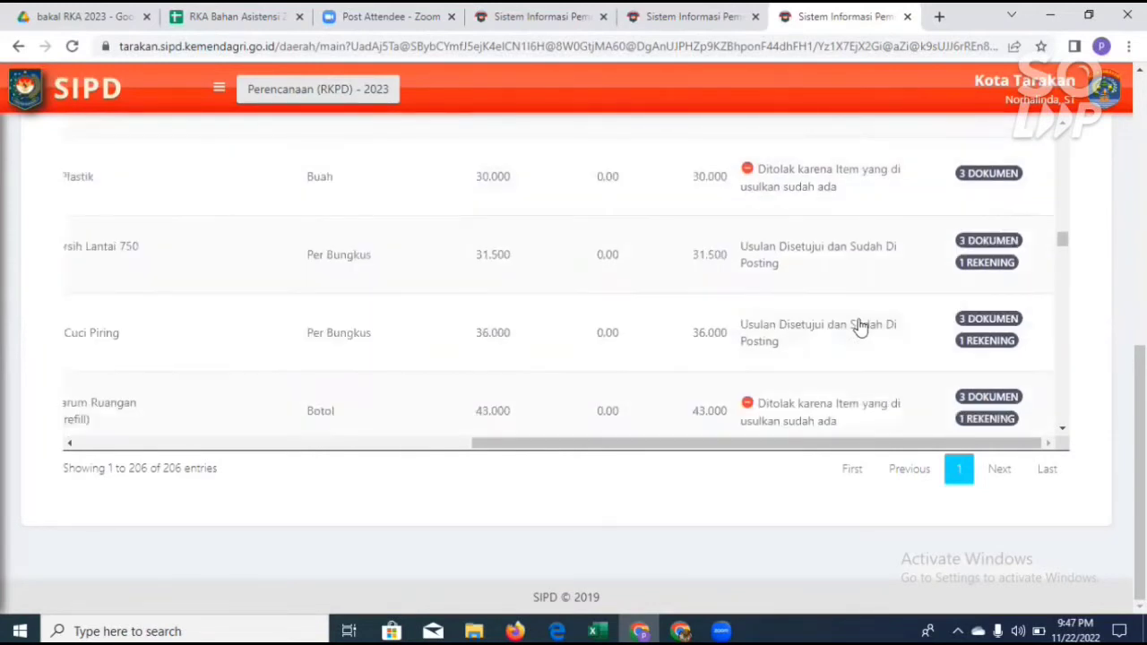
pyautogui.scroll(3, 861, 327)
pyautogui.scroll(3, 860, 327)
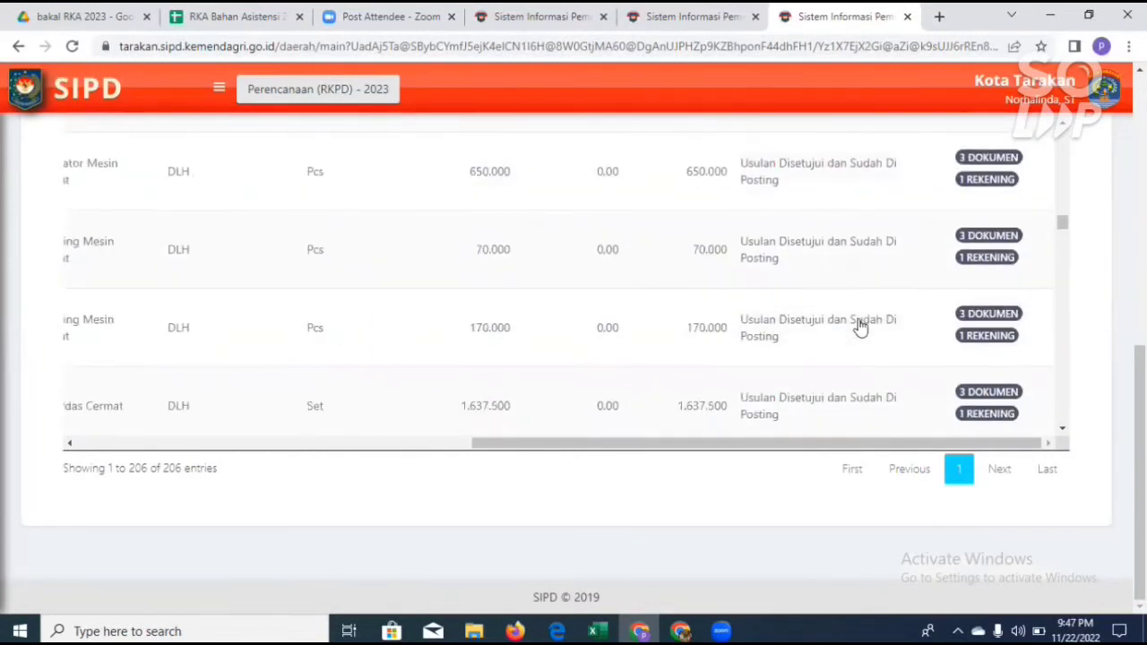
pyautogui.scroll(3, 861, 327)
pyautogui.scroll(3, 861, 327)
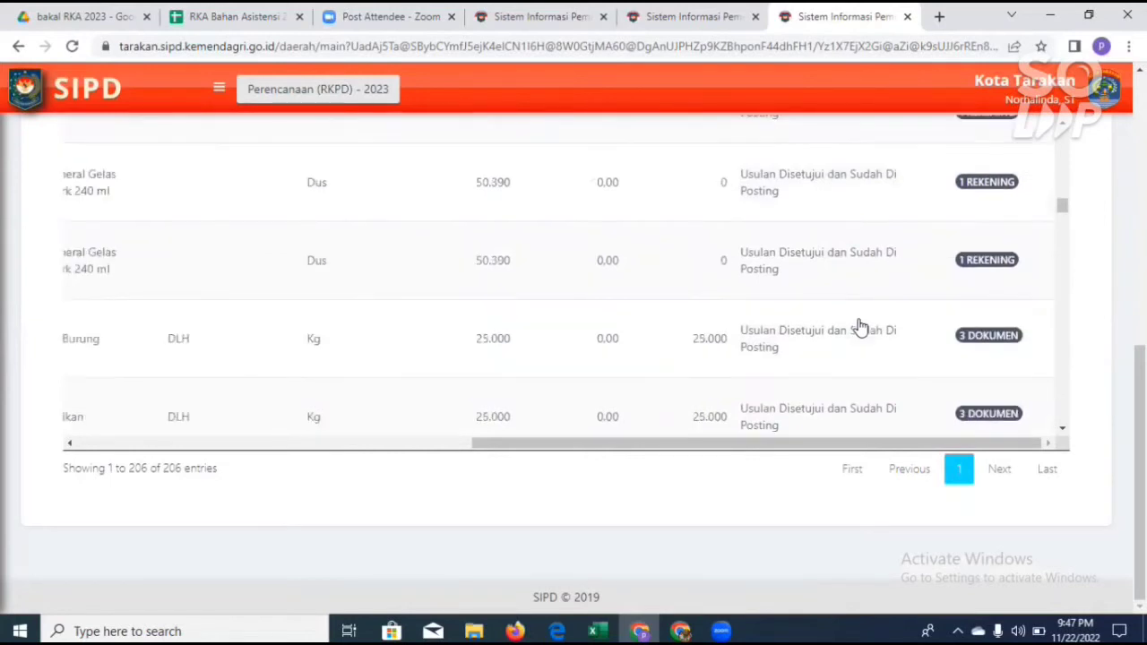
pyautogui.scroll(3, 861, 327)
pyautogui.scroll(3, 860, 327)
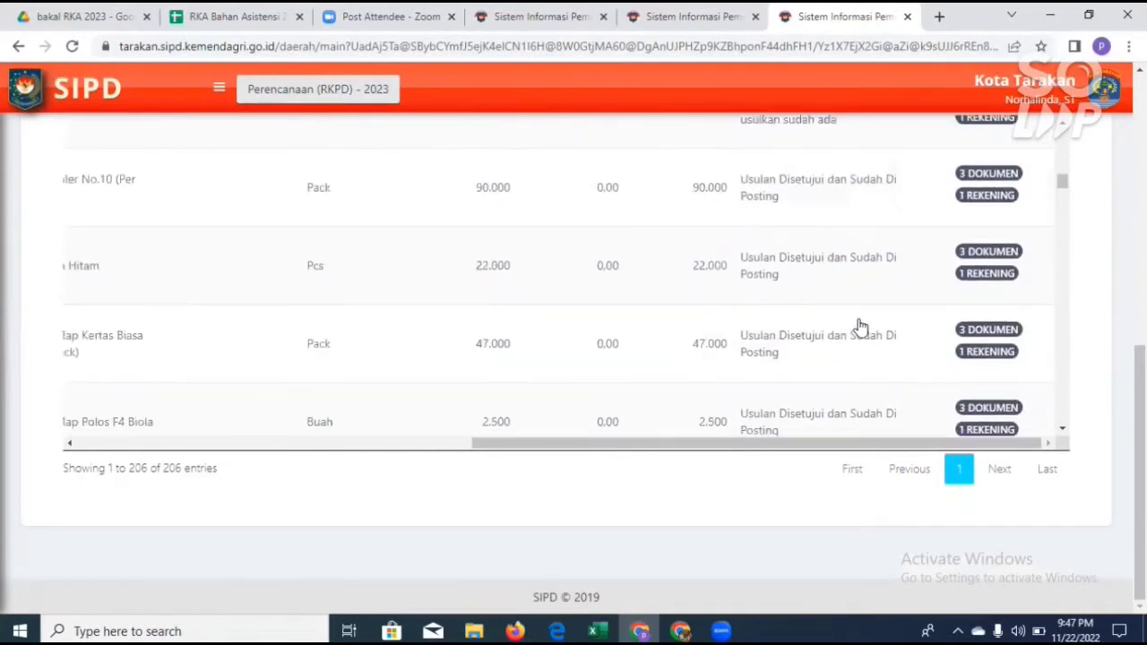
pyautogui.scroll(3, 861, 327)
pyautogui.scroll(3, 860, 327)
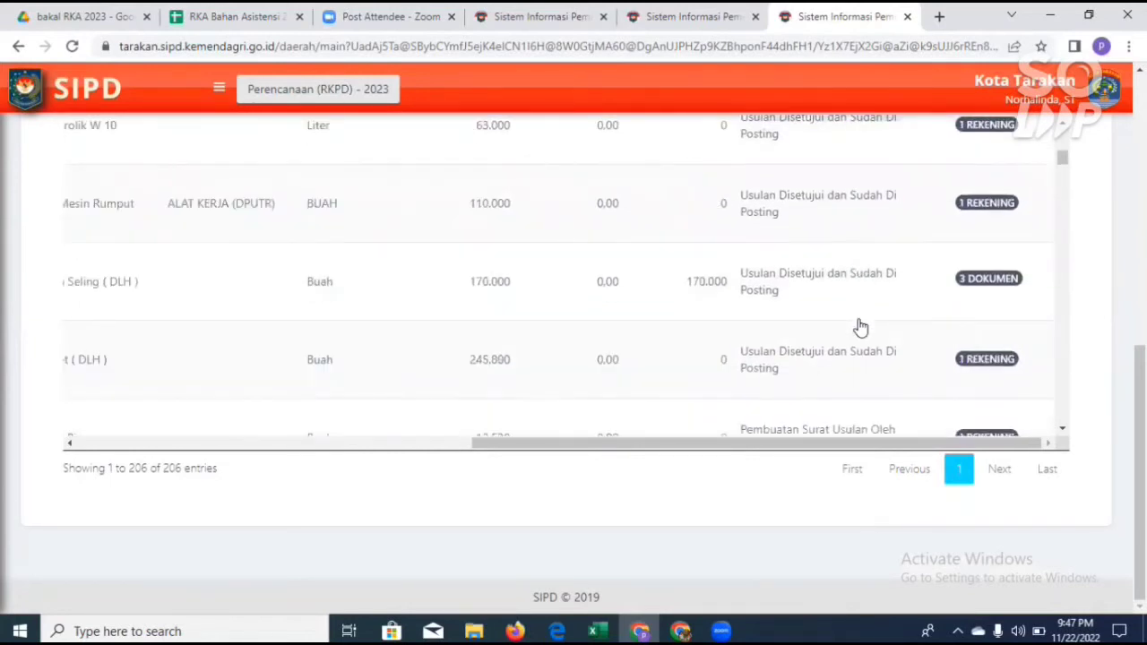
pyautogui.scroll(3, 861, 327)
pyautogui.scroll(3, 861, 327)
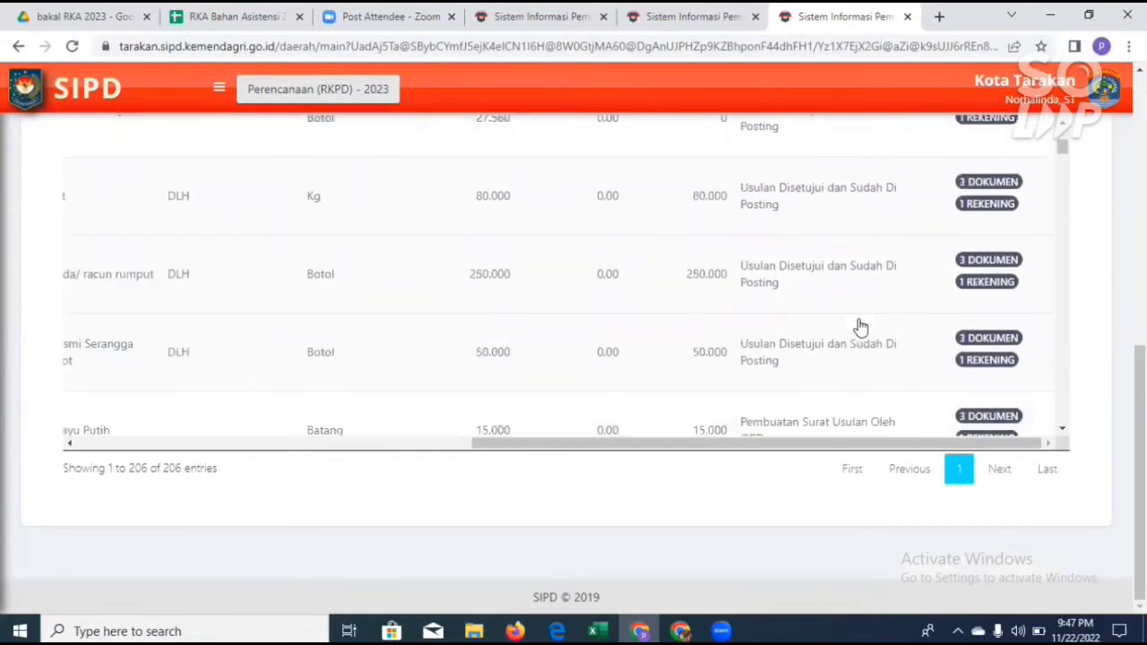
pyautogui.scroll(-1, 860, 327)
pyautogui.scroll(3, 858, 325)
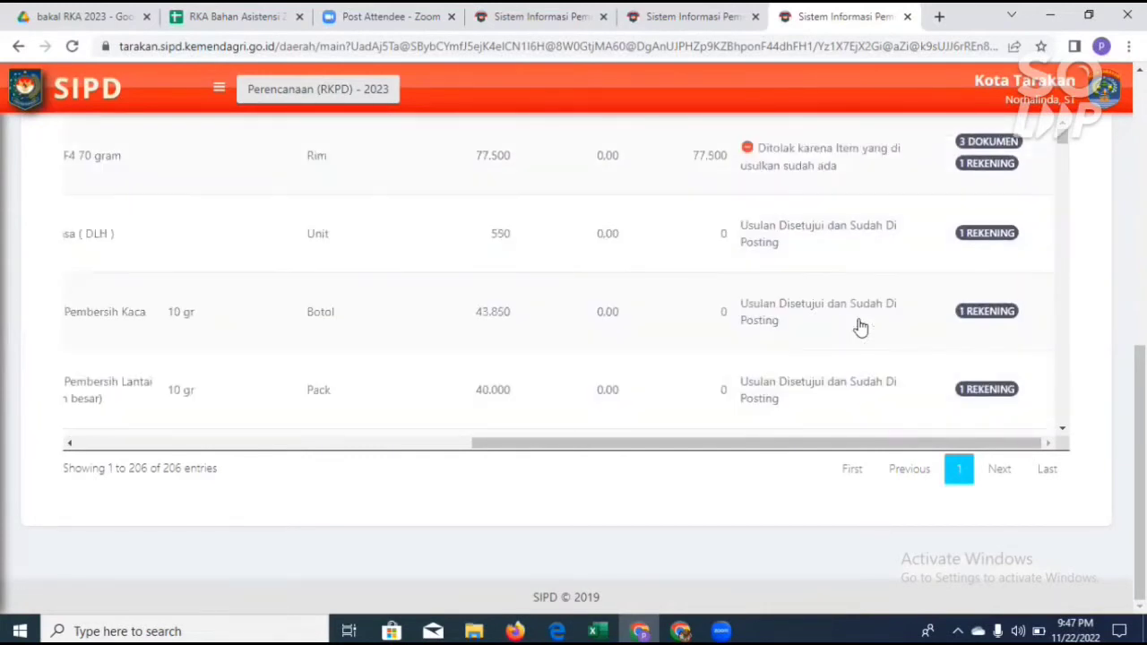
pyautogui.scroll(3, 845, 422)
# Step: Recheck the proposal statuses from the beginning of the full monitoring list down to the DLH sample-testing items
pyautogui.scroll(-1, 845, 430)
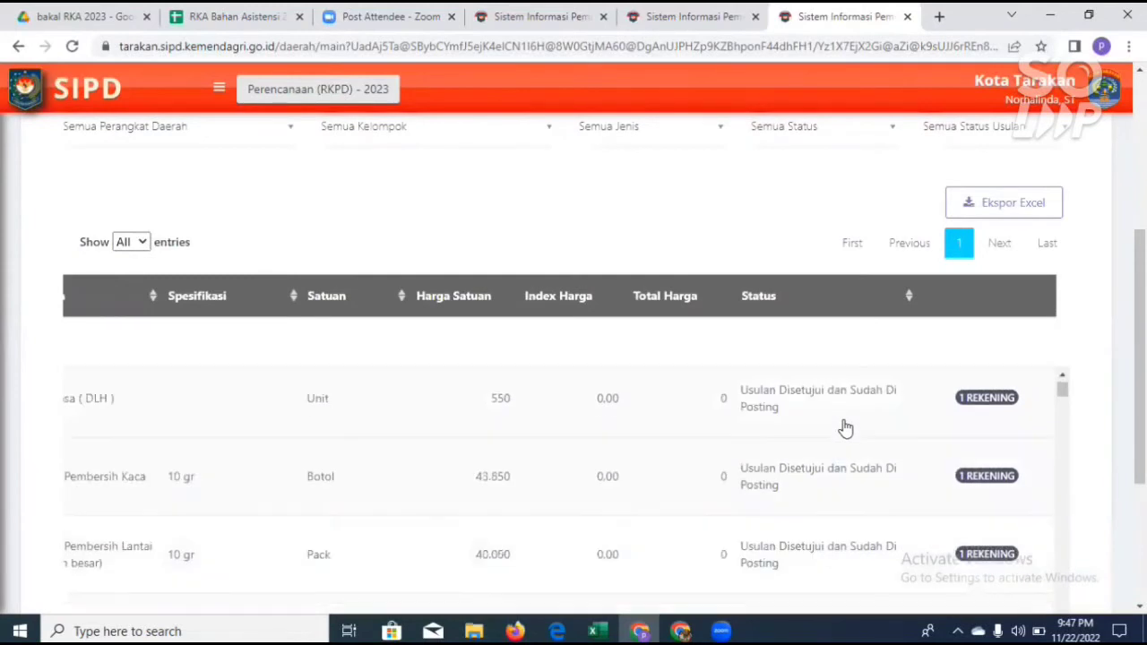
pyautogui.scroll(-2, 845, 428)
pyautogui.scroll(-3, 846, 429)
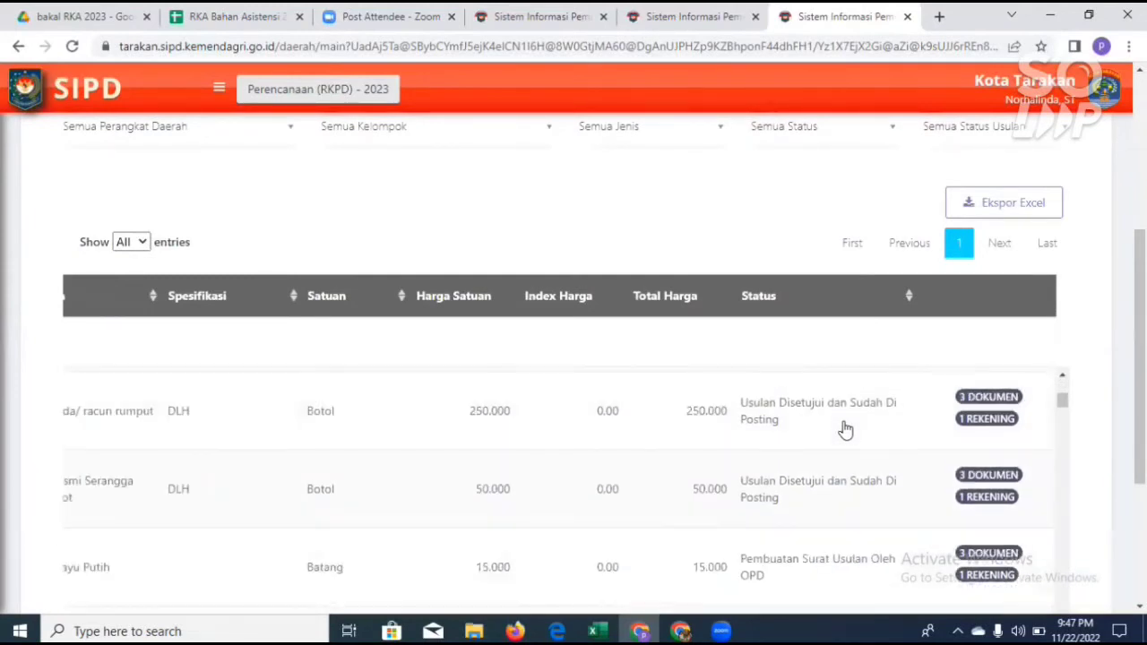
pyautogui.scroll(-3, 845, 430)
pyautogui.scroll(-2, 845, 430)
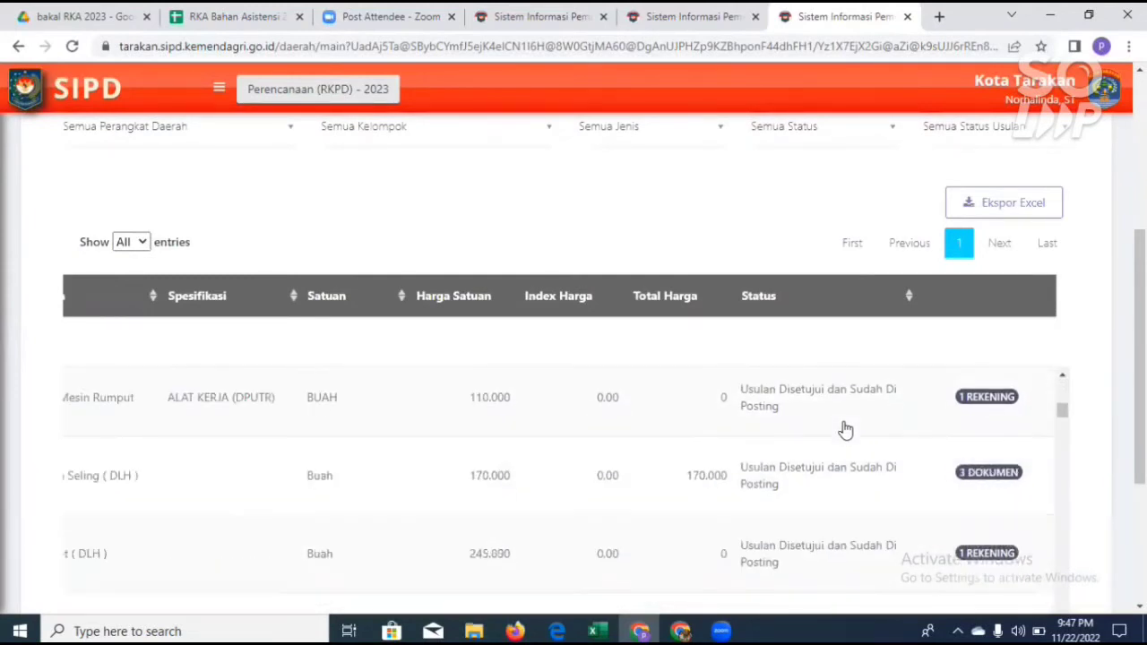
pyautogui.scroll(-3, 846, 430)
pyautogui.scroll(-2, 846, 434)
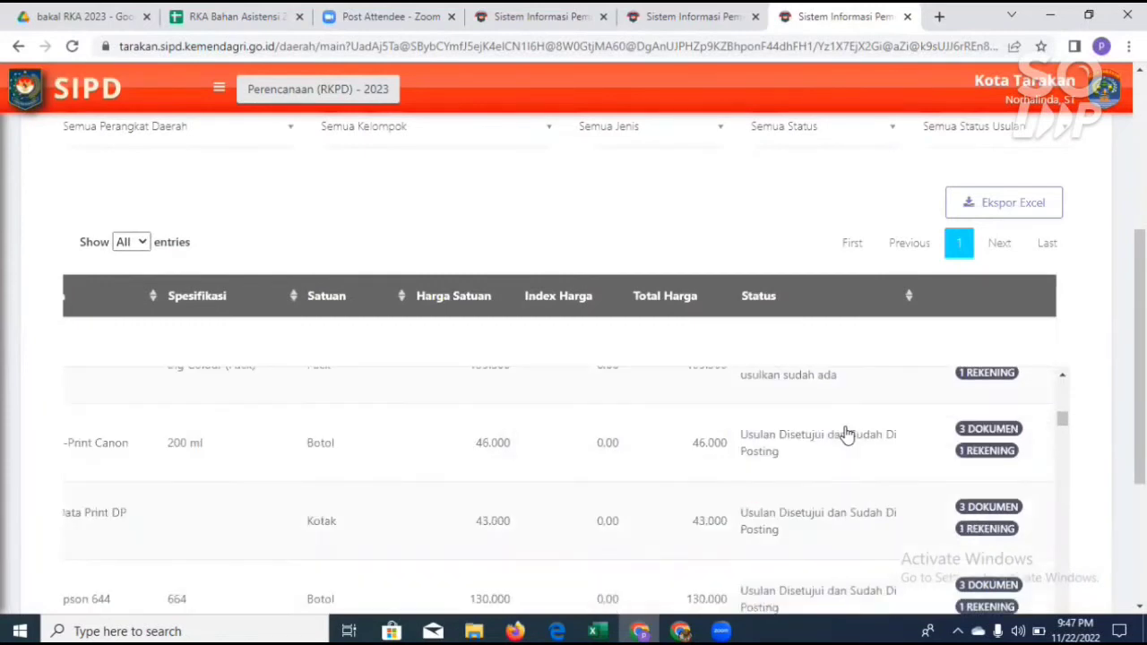
pyautogui.scroll(-3, 845, 434)
pyautogui.scroll(-2, 847, 435)
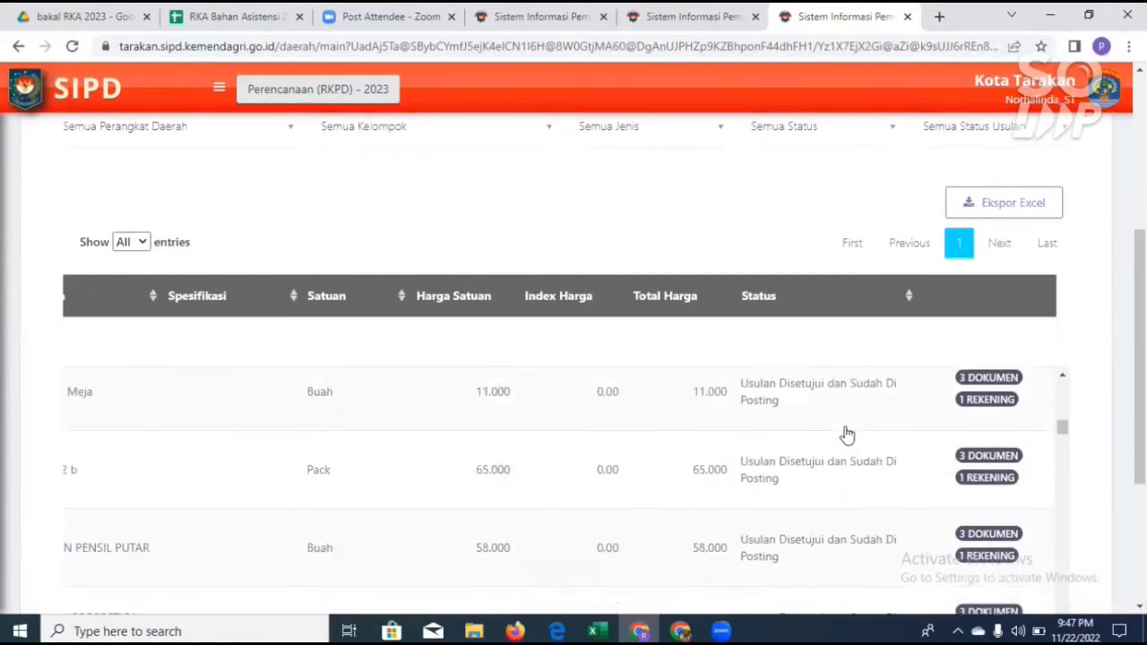
pyautogui.scroll(-3, 847, 434)
pyautogui.scroll(-2, 847, 436)
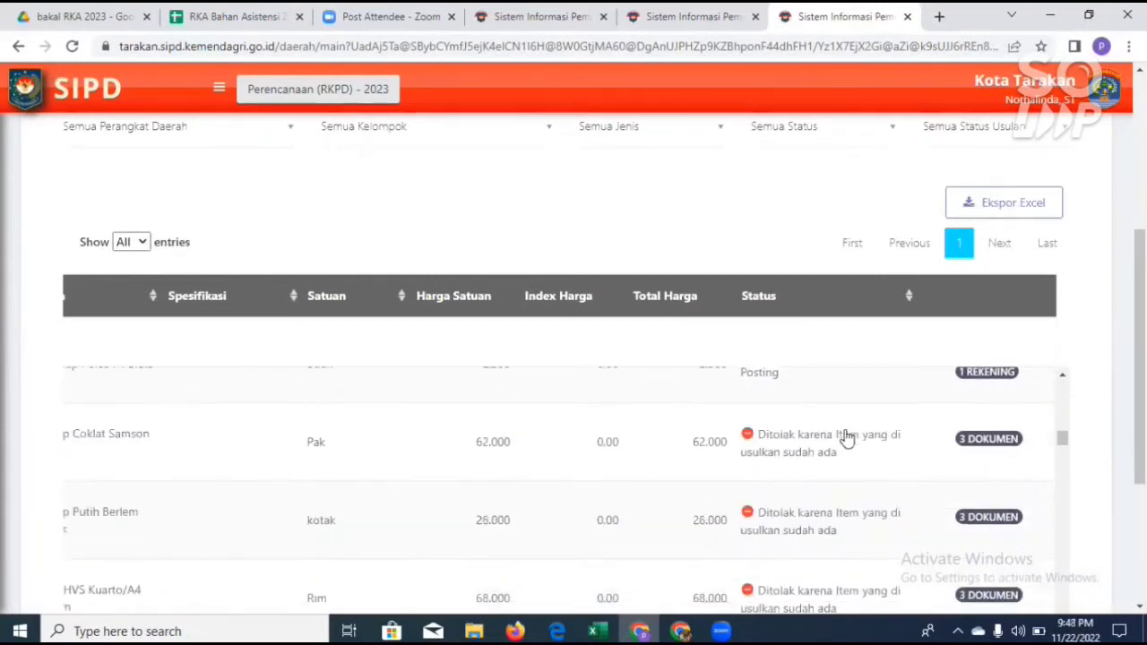
pyautogui.scroll(-3, 847, 437)
pyautogui.scroll(-3, 847, 439)
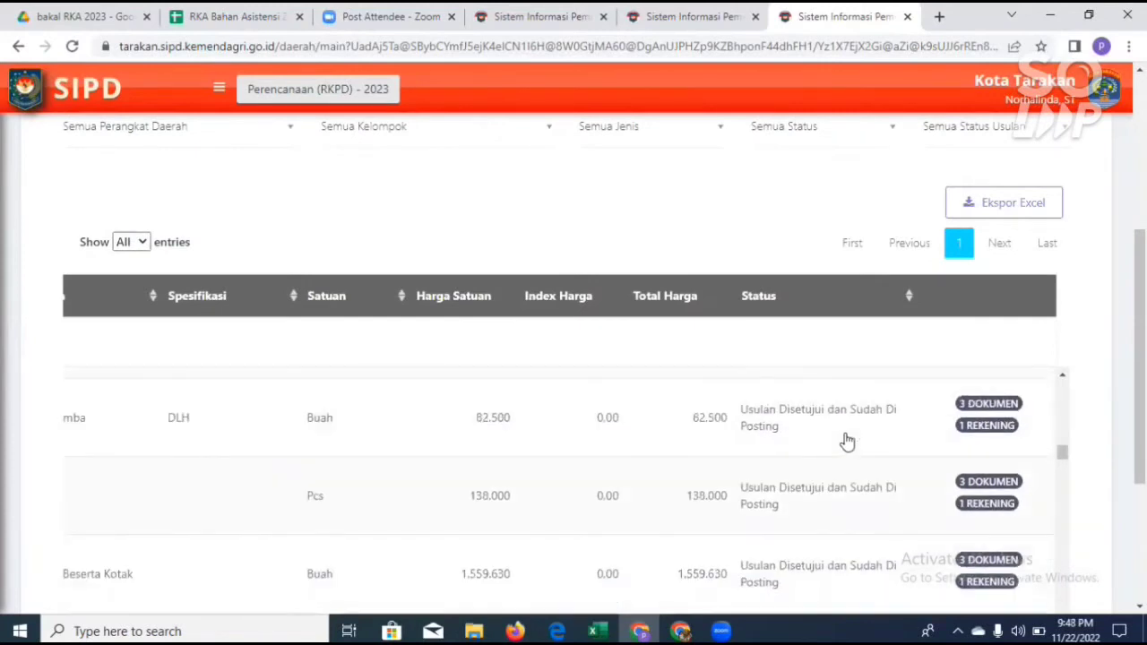
pyautogui.scroll(-3, 847, 443)
pyautogui.scroll(-3, 847, 443)
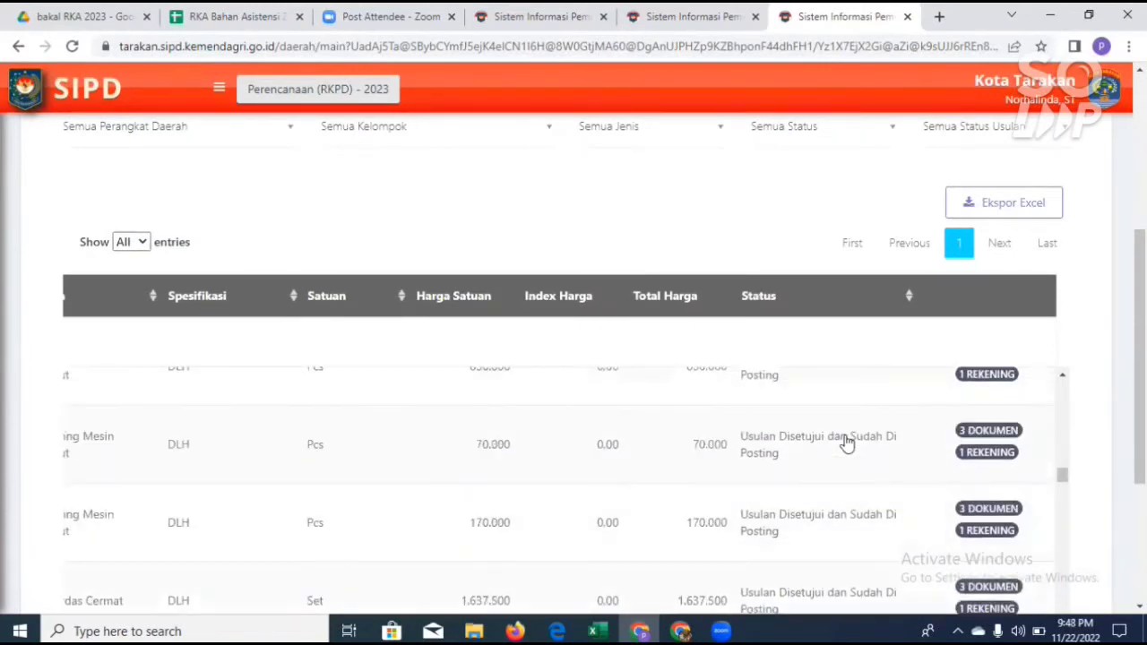
pyautogui.scroll(-3, 847, 442)
pyautogui.scroll(-3, 847, 443)
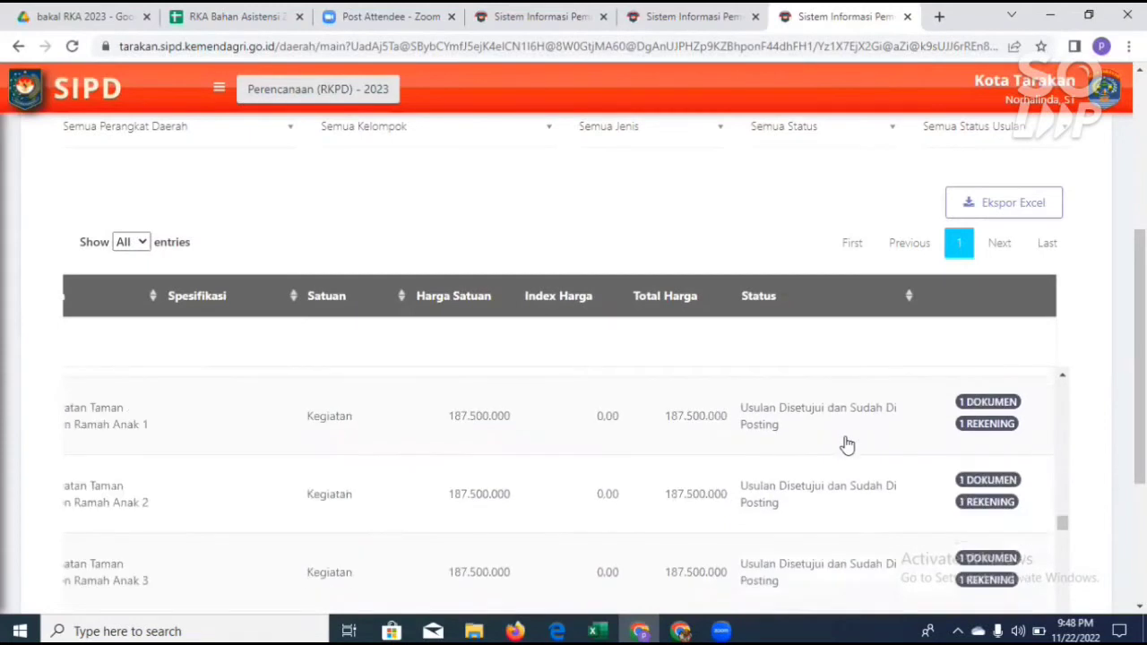
pyautogui.scroll(-3, 847, 446)
pyautogui.scroll(-3, 846, 445)
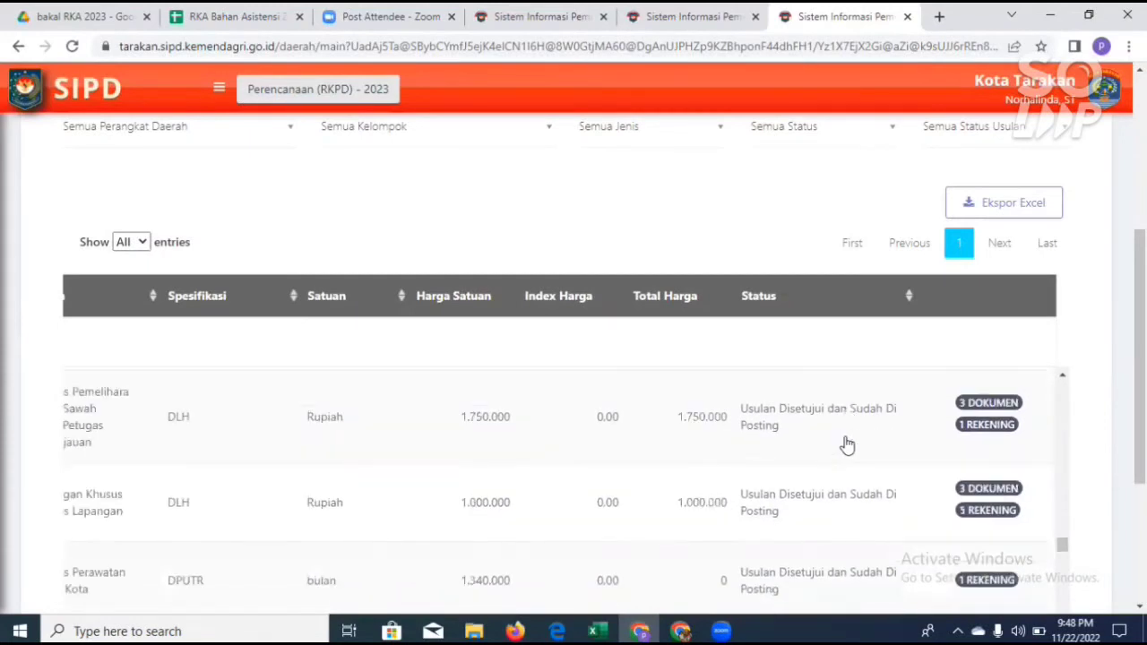
pyautogui.scroll(-2, 847, 446)
pyautogui.scroll(-3, 847, 451)
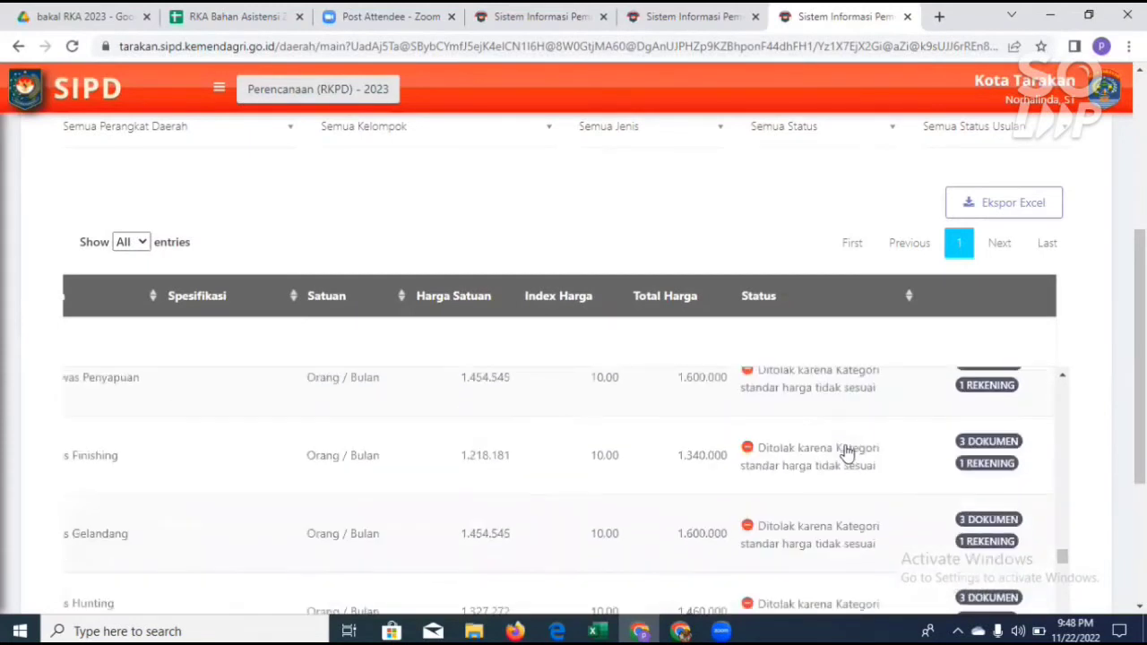
pyautogui.scroll(-3, 847, 453)
pyautogui.scroll(-3, 847, 452)
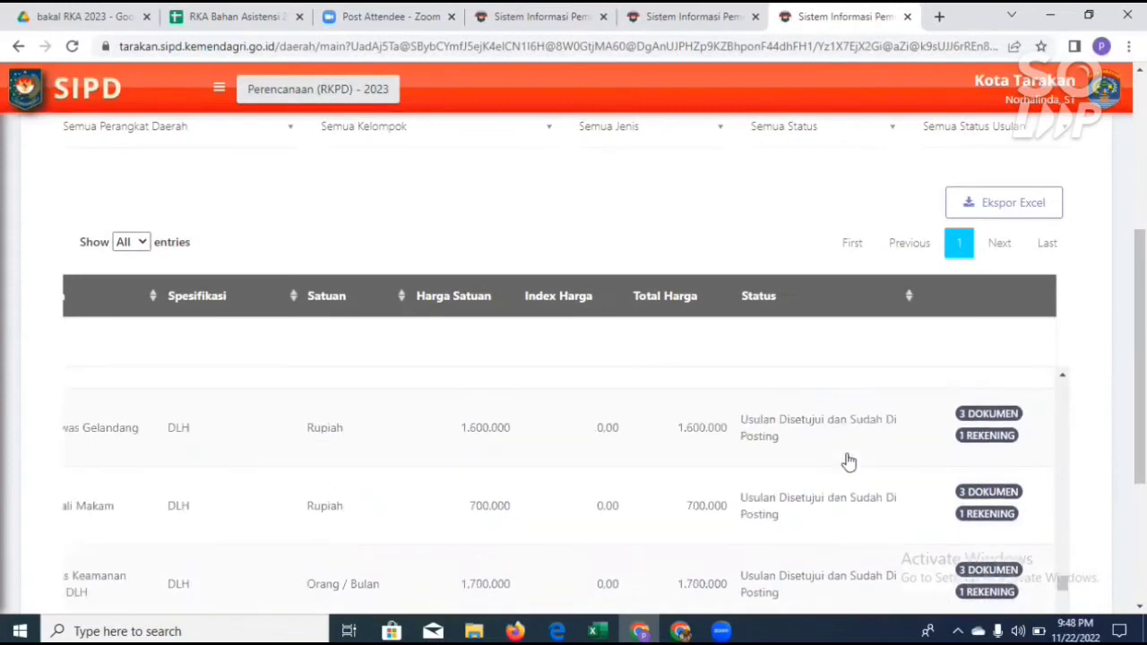
pyautogui.scroll(-3, 849, 462)
pyautogui.scroll(-3, 849, 461)
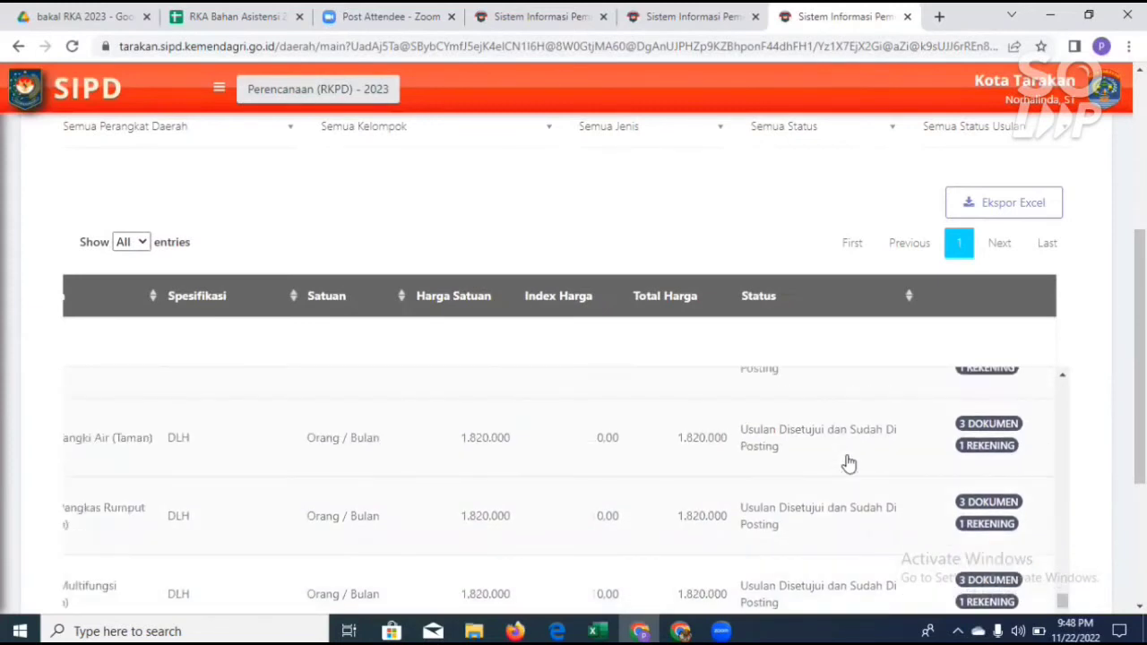
pyautogui.scroll(-3, 849, 464)
pyautogui.scroll(-3, 849, 464)
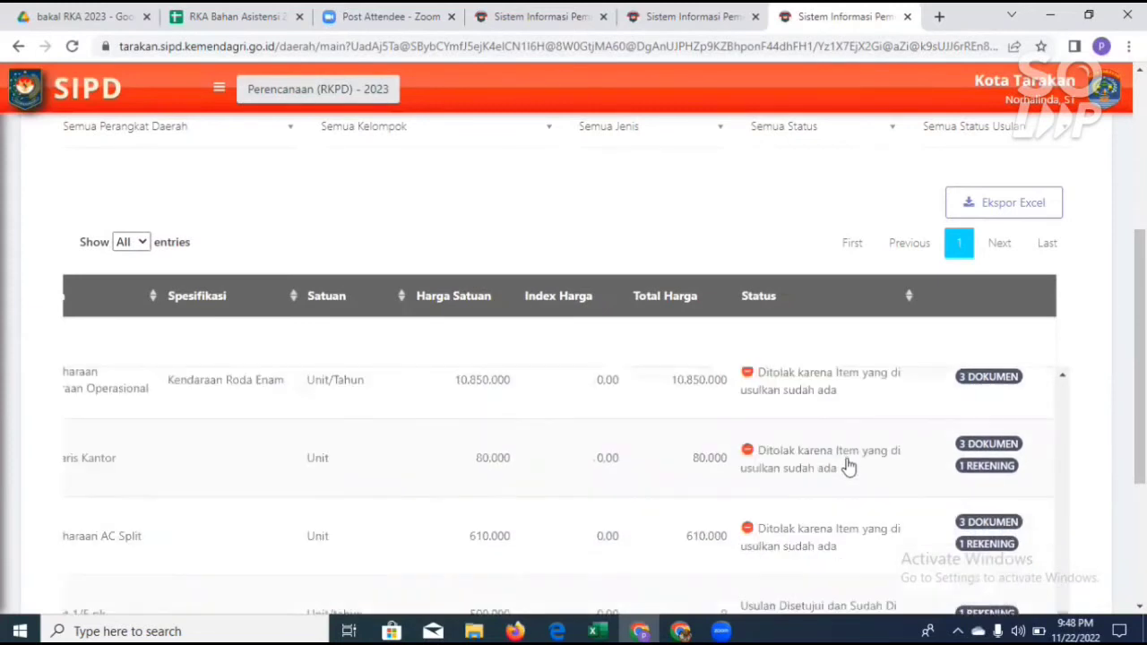
pyautogui.scroll(-3, 849, 466)
pyautogui.scroll(-3, 849, 468)
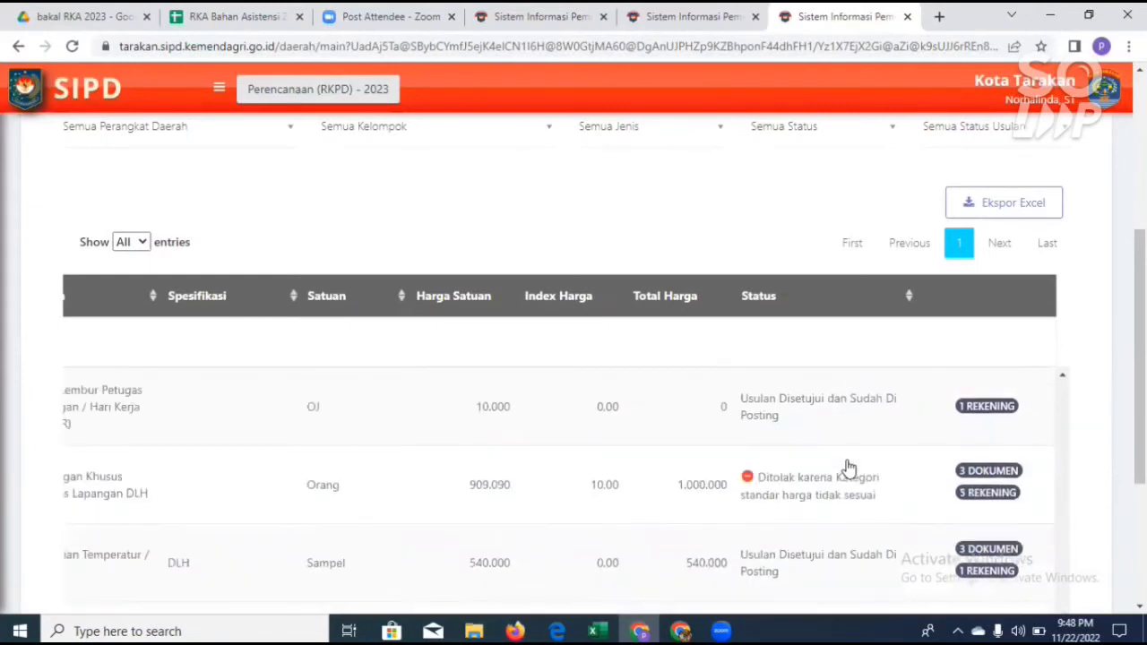
pyautogui.scroll(-3, 849, 468)
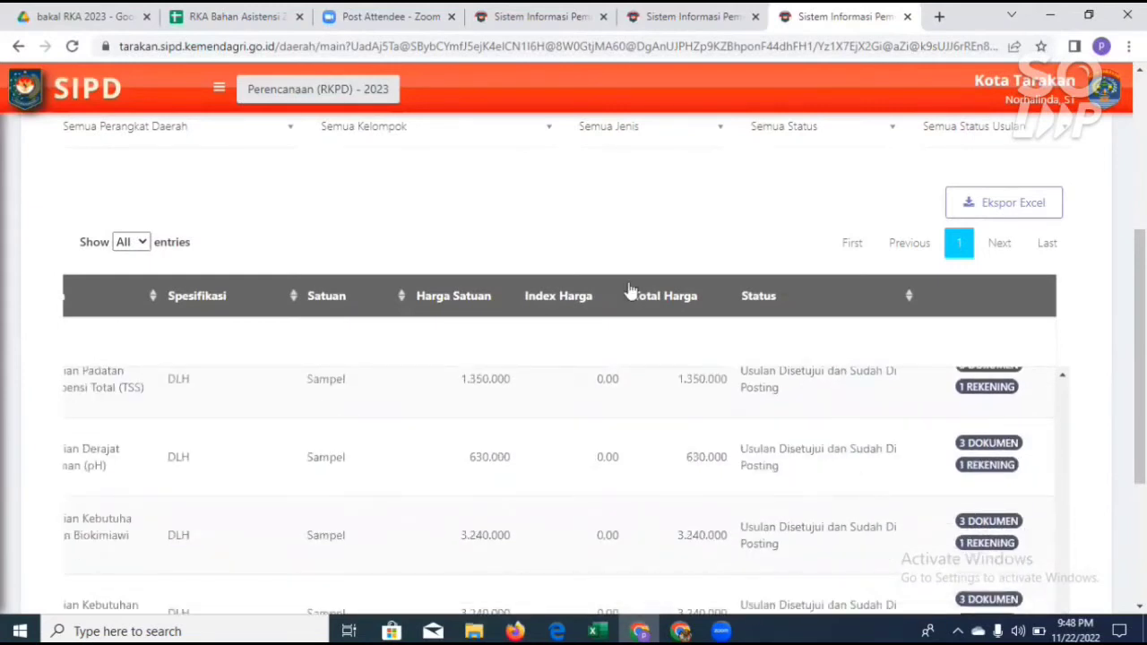
# Step: Open the Buat Surat section of Data Usulan
pyautogui.scroll(2, 454, 228)
pyautogui.click(455, 226)
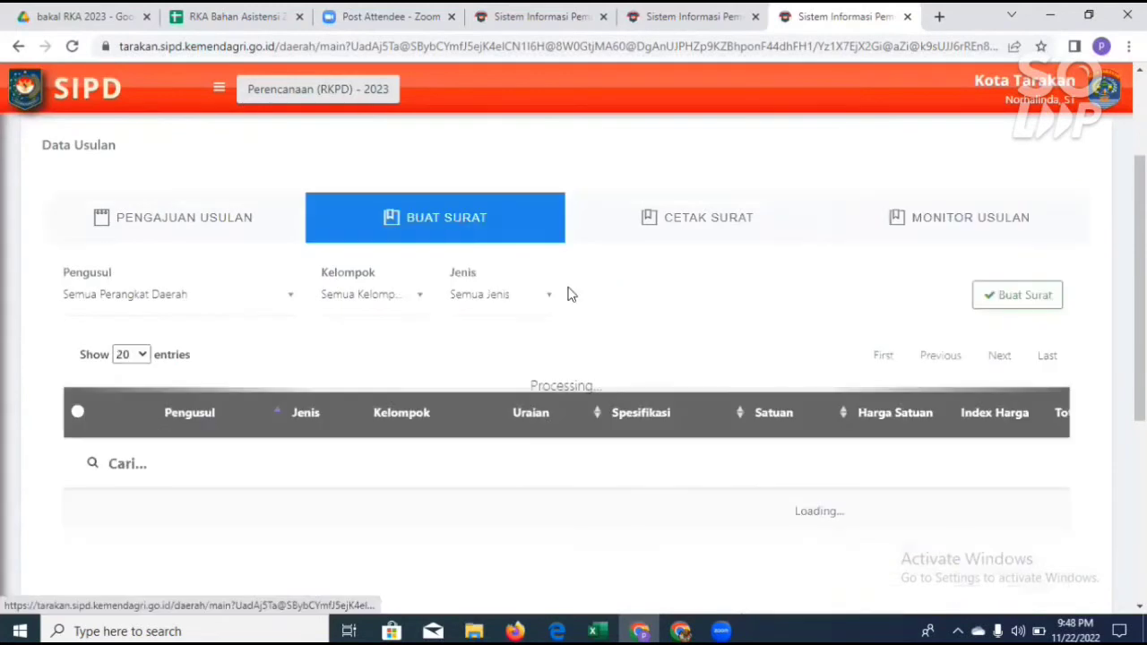
# Step: Check the Pengajuan Usulan section, and look through the Status Komponen filter options in Monitor Usulan
pyautogui.click(166, 222)
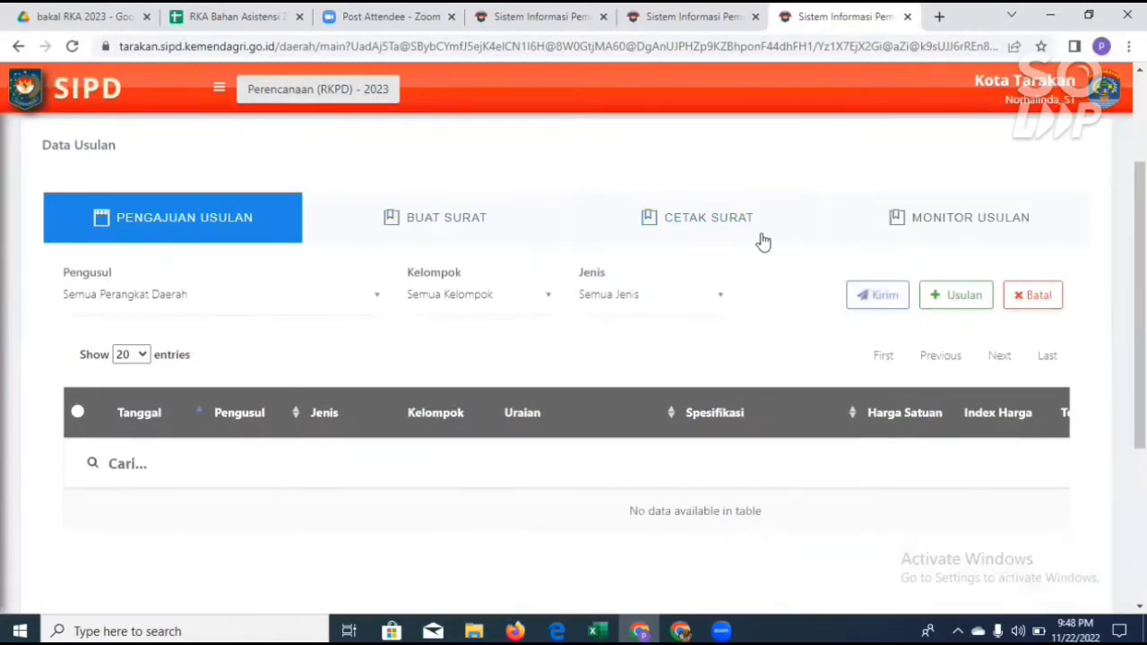
pyautogui.scroll(2, 820, 336)
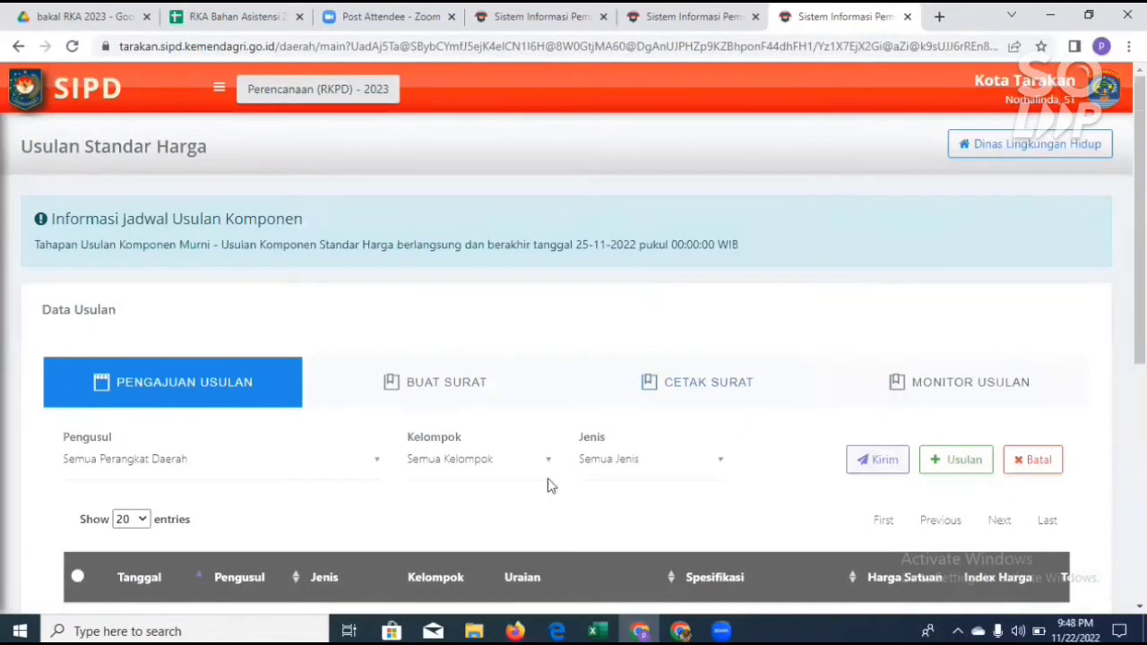
pyautogui.click(914, 394)
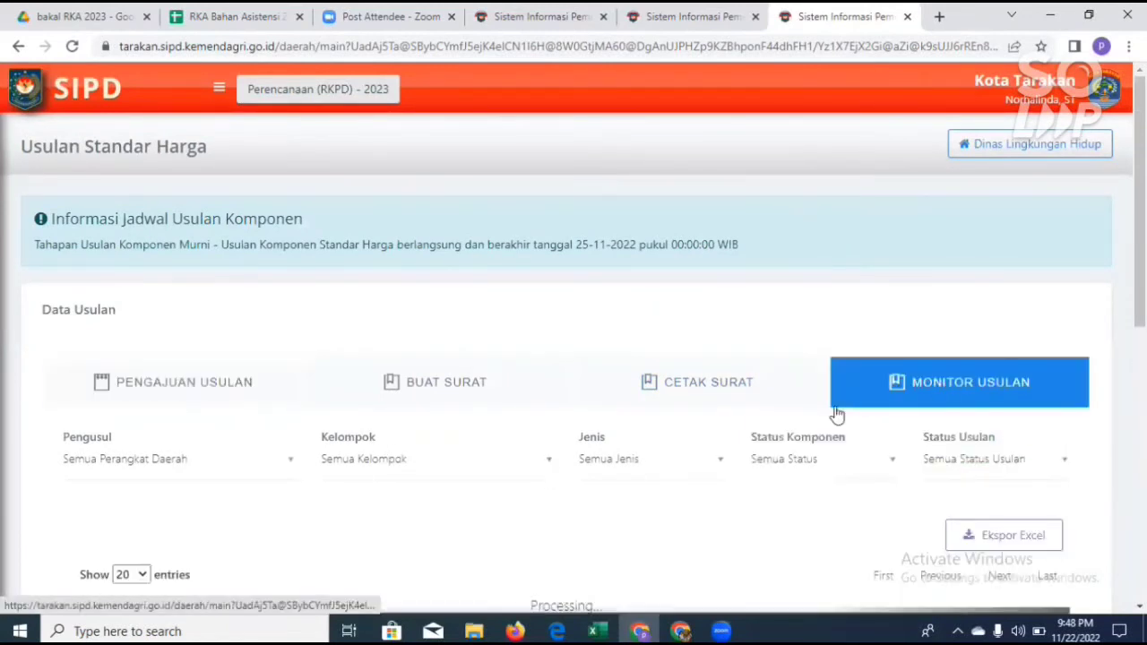
pyautogui.click(888, 462)
pyautogui.scroll(-1, 884, 440)
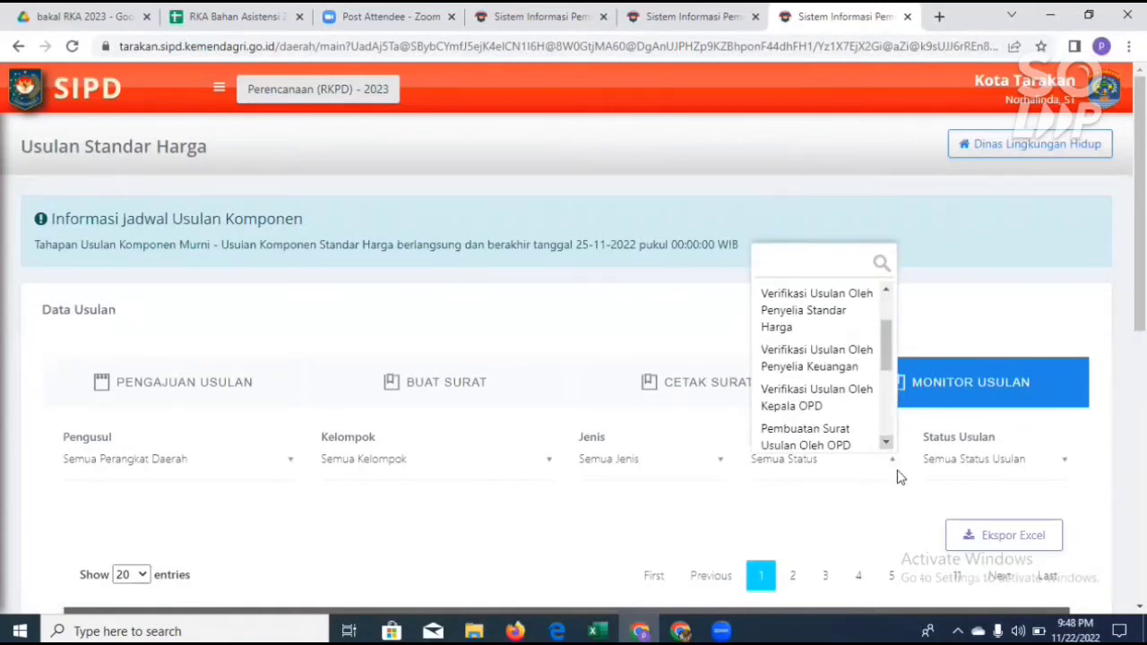
pyautogui.scroll(-4, 929, 495)
pyautogui.scroll(3, 892, 441)
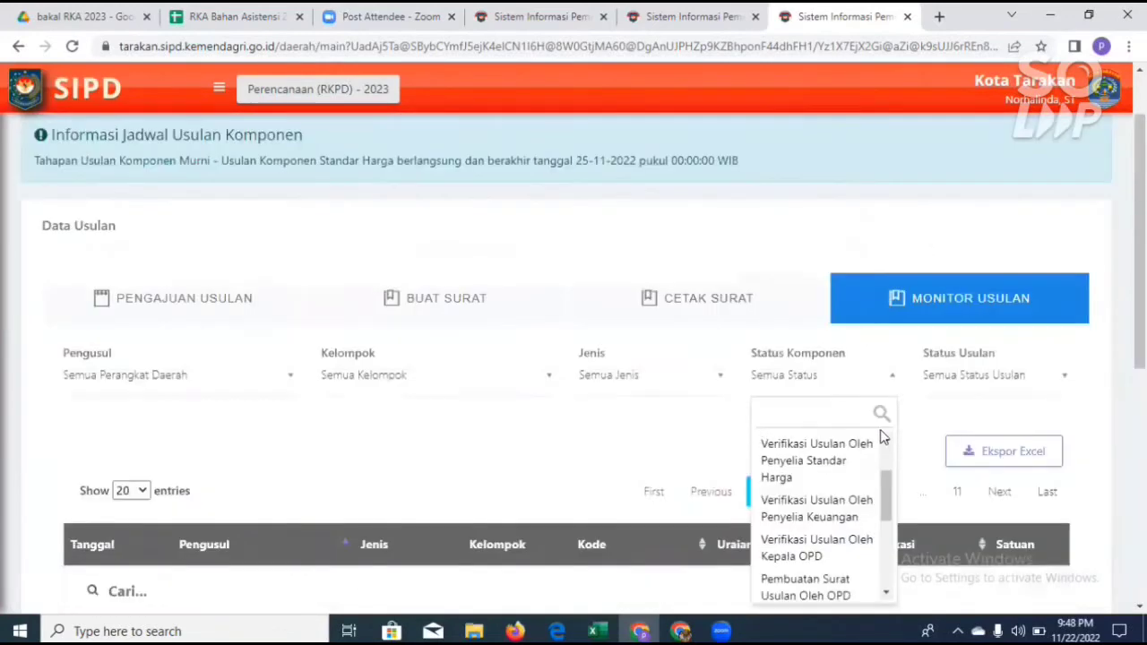
# Step: Return to the Buat Surat section and review the proposals listed for the proposal letter
pyautogui.click(212, 306)
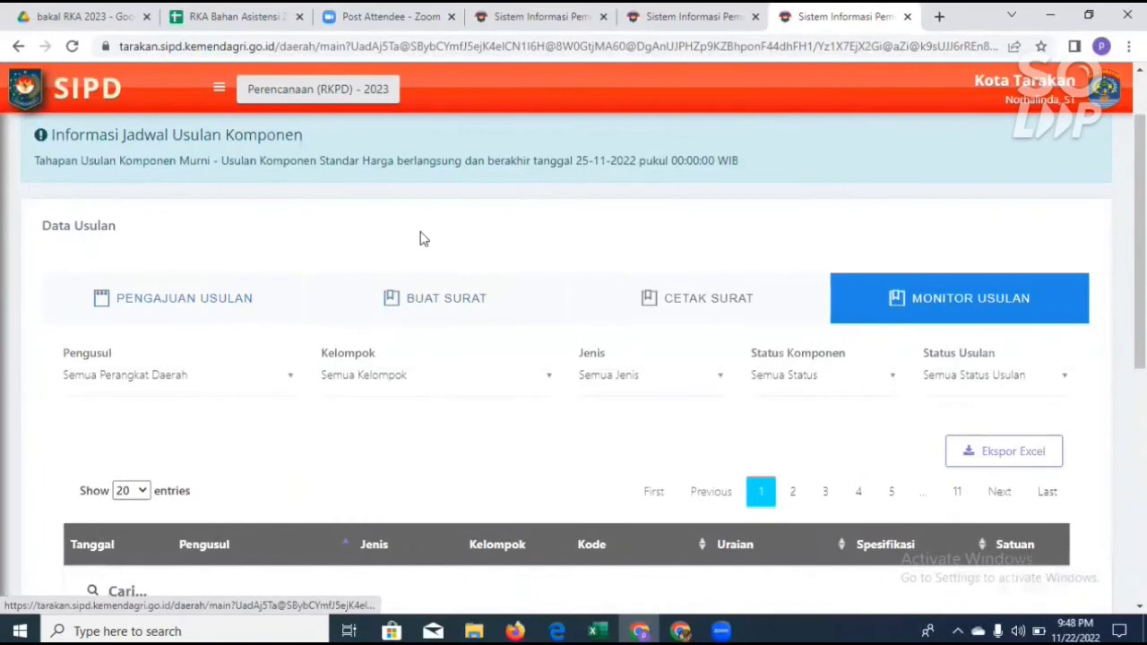
pyautogui.click(453, 314)
pyautogui.scroll(-5, 453, 316)
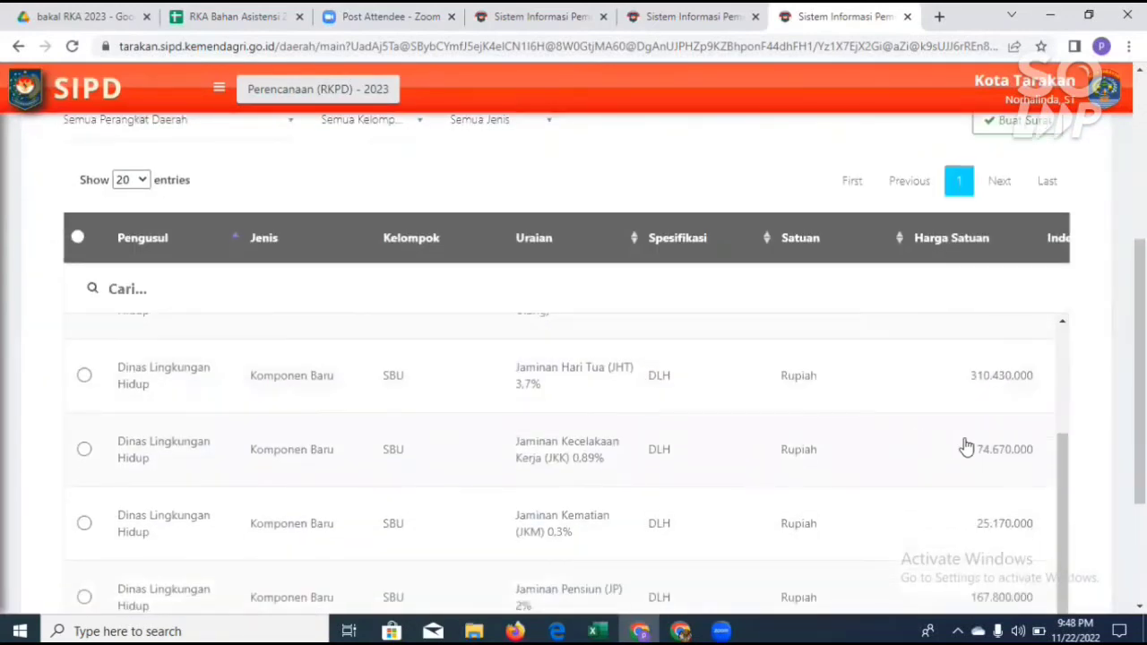
pyautogui.scroll(-2, 965, 448)
pyautogui.moveTo(1073, 328); pyautogui.dragTo(1072, 262)
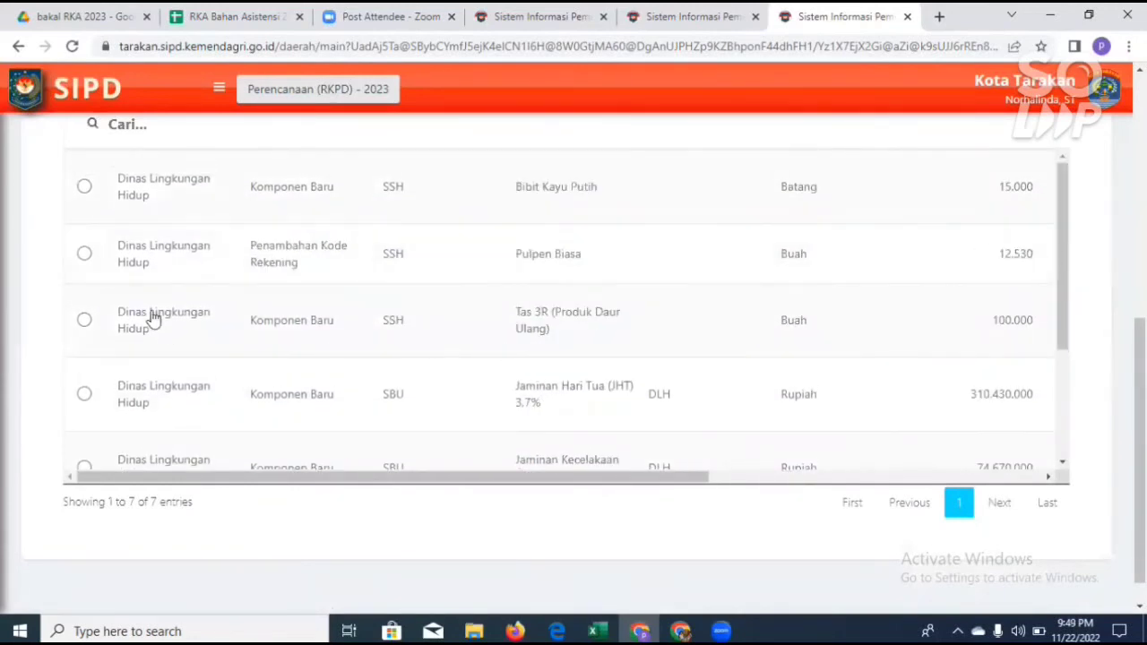
pyautogui.scroll(1, 112, 264)
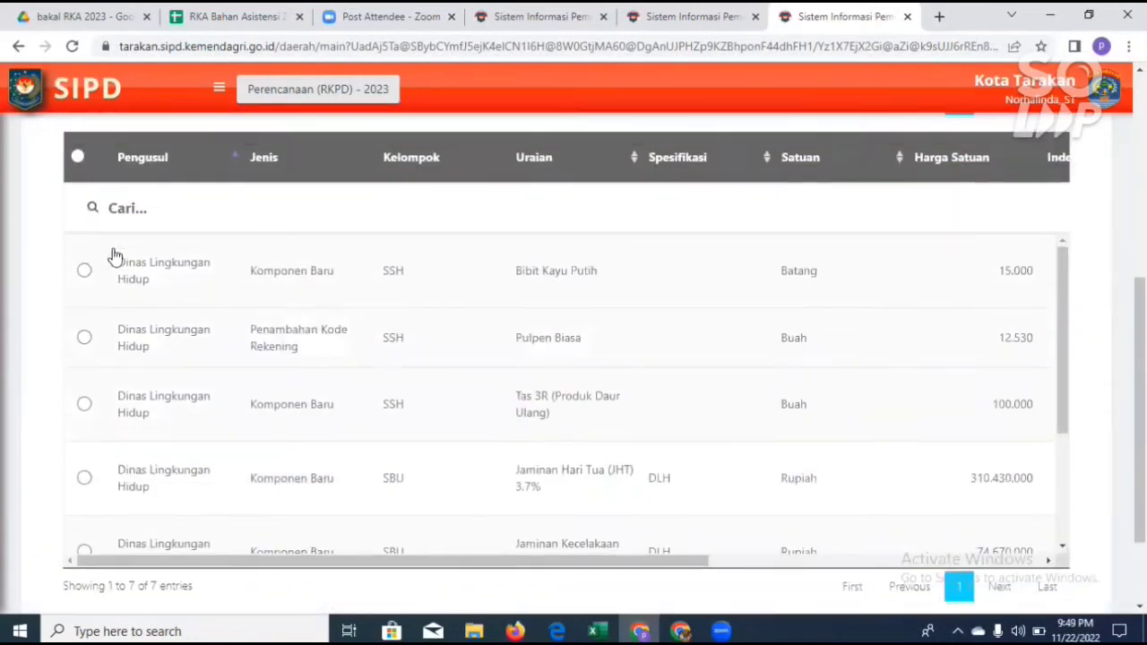
# Step: Select all proposals in the Buat Surat list and create their proposal letter, confirming the request
pyautogui.click(78, 160)
pyautogui.scroll(-4, 703, 439)
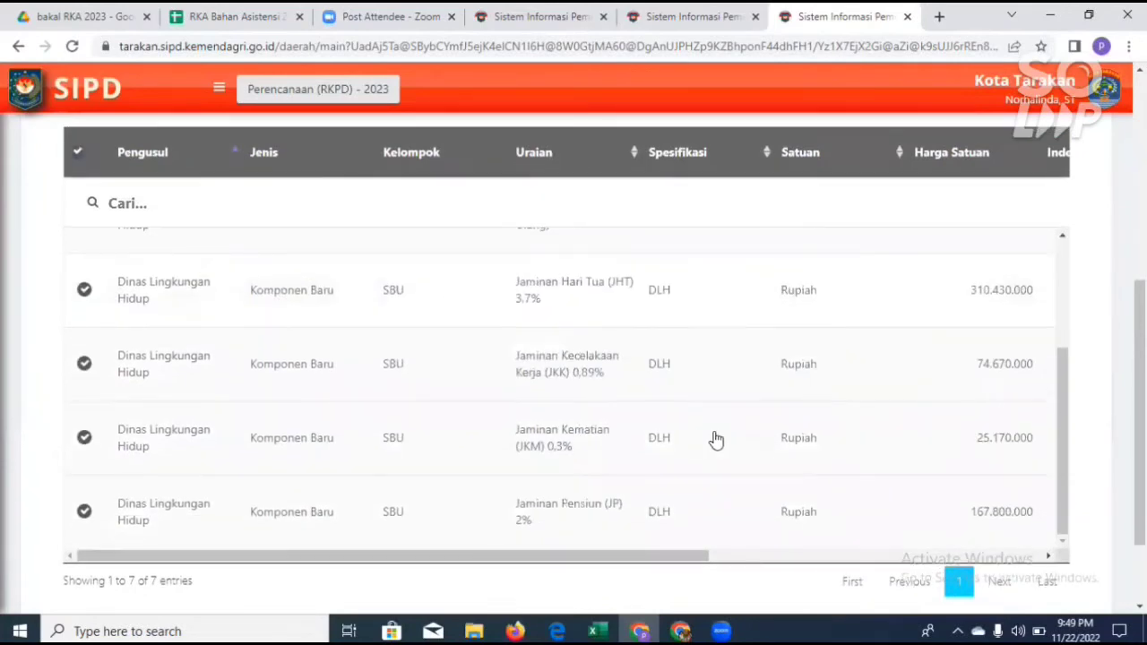
pyautogui.scroll(5, 847, 412)
pyautogui.scroll(3, 855, 408)
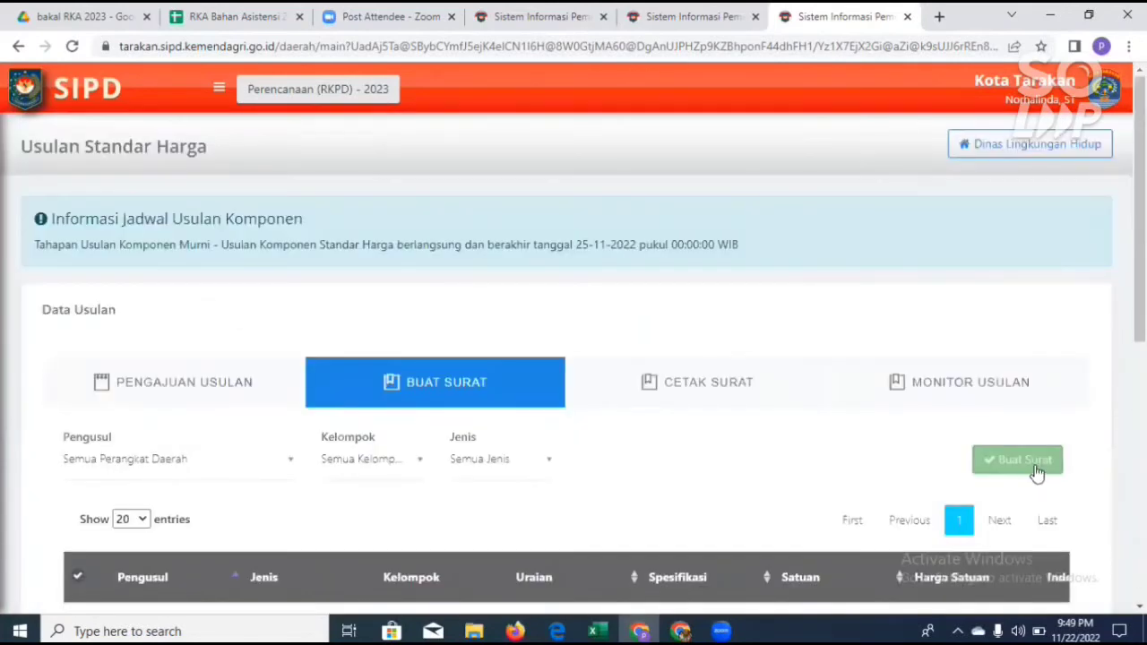
pyautogui.click(1036, 472)
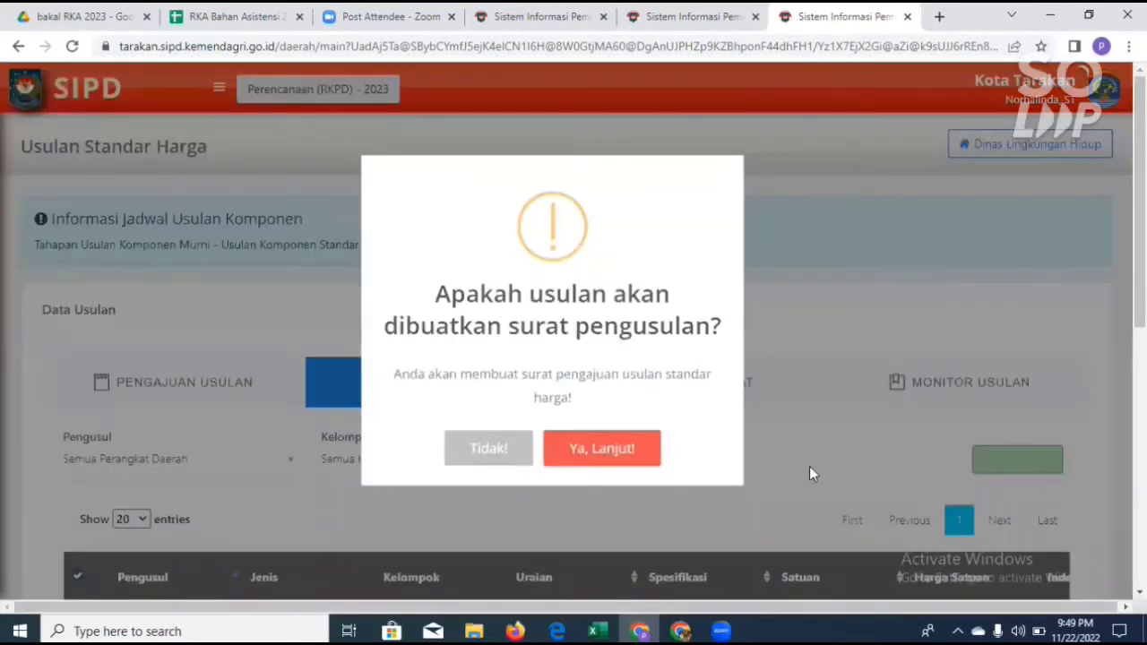
pyautogui.click(627, 464)
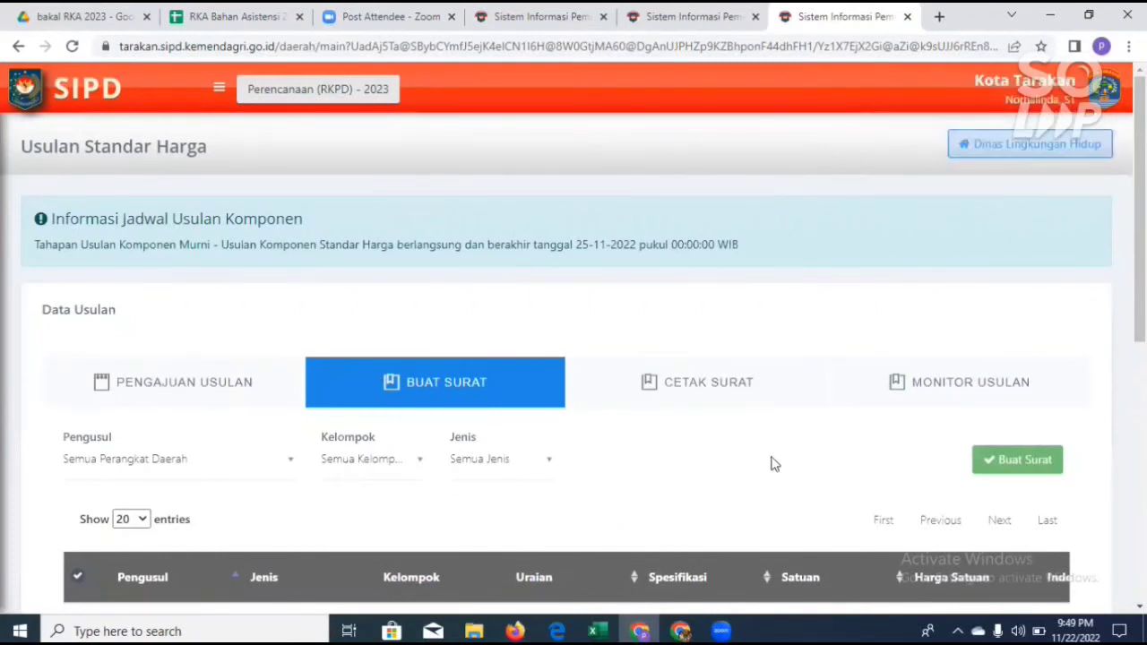
# Step: Open the Cetak Surat section and review the letters by date along with their printable documents
pyautogui.scroll(-1, 727, 430)
pyautogui.scroll(-1, 721, 403)
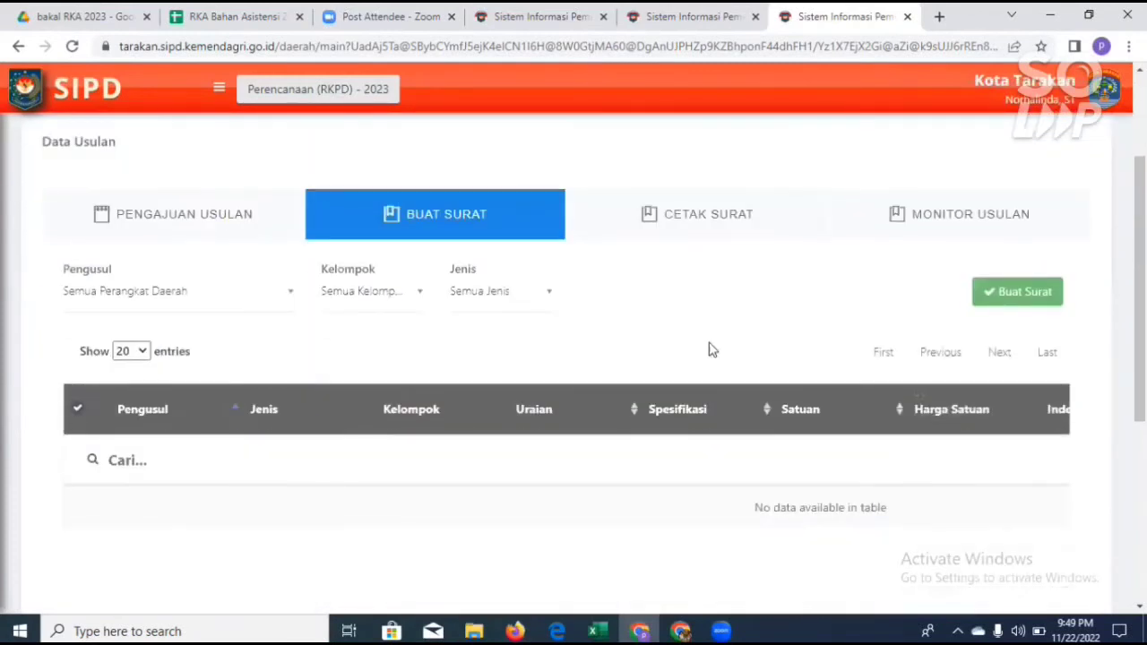
pyautogui.click(695, 217)
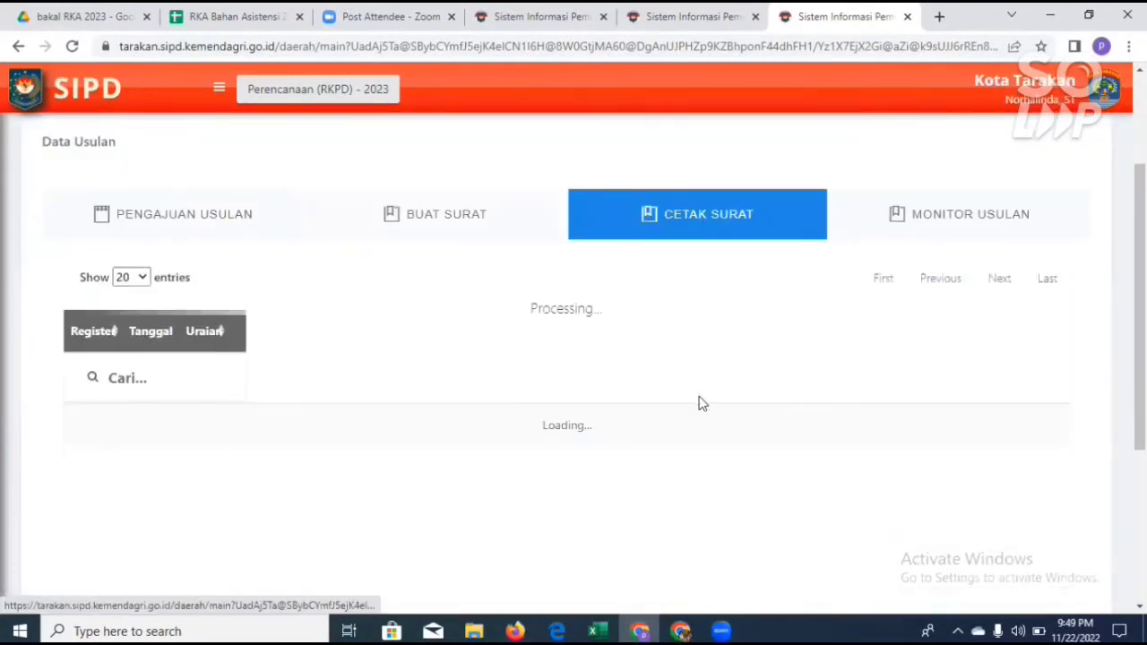
pyautogui.scroll(-1, 695, 422)
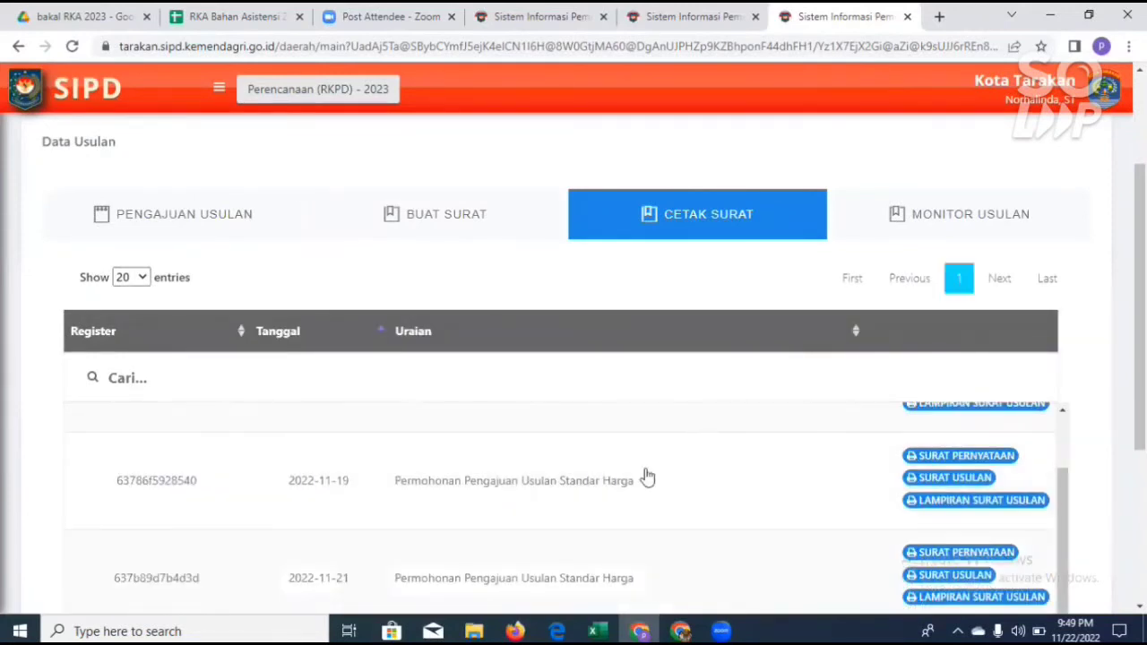
pyautogui.scroll(1, 610, 487)
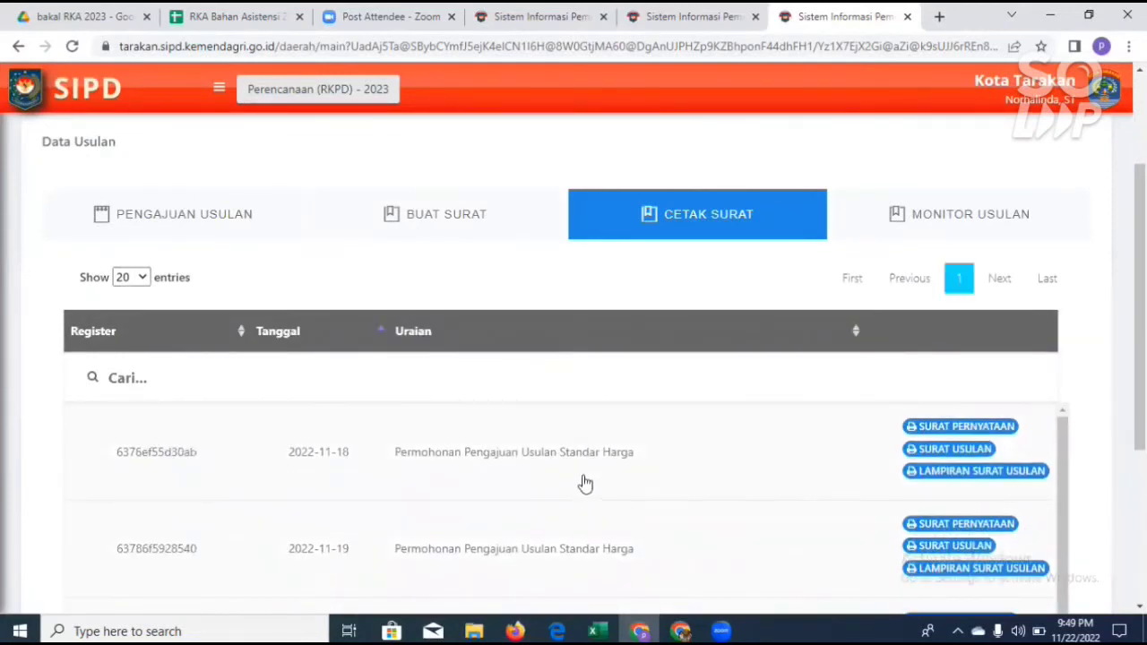
pyautogui.scroll(-1, 585, 483)
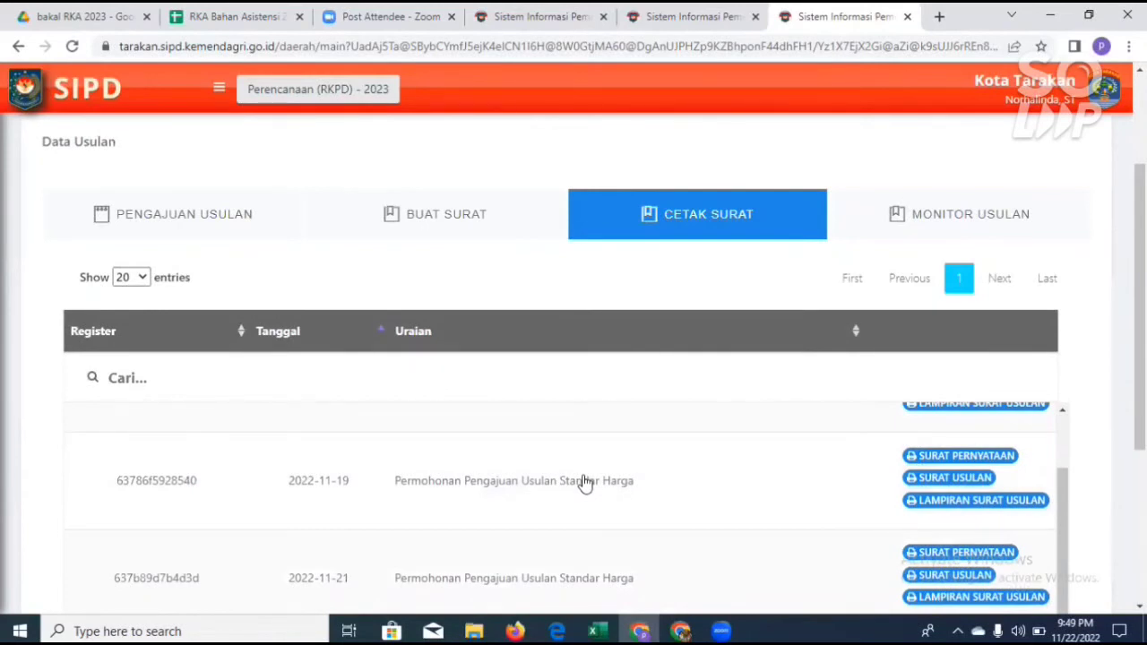
pyautogui.scroll(-2, 584, 484)
pyautogui.scroll(1, 602, 322)
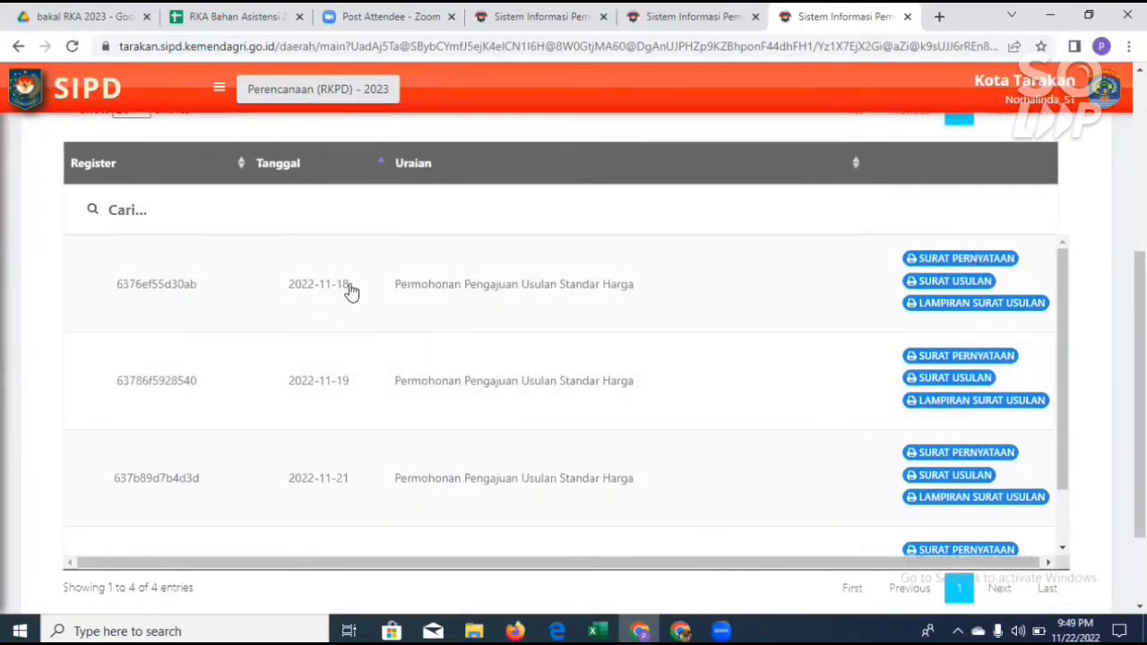
pyautogui.scroll(-1, 369, 403)
pyautogui.scroll(1, 363, 358)
pyautogui.scroll(-2, 362, 488)
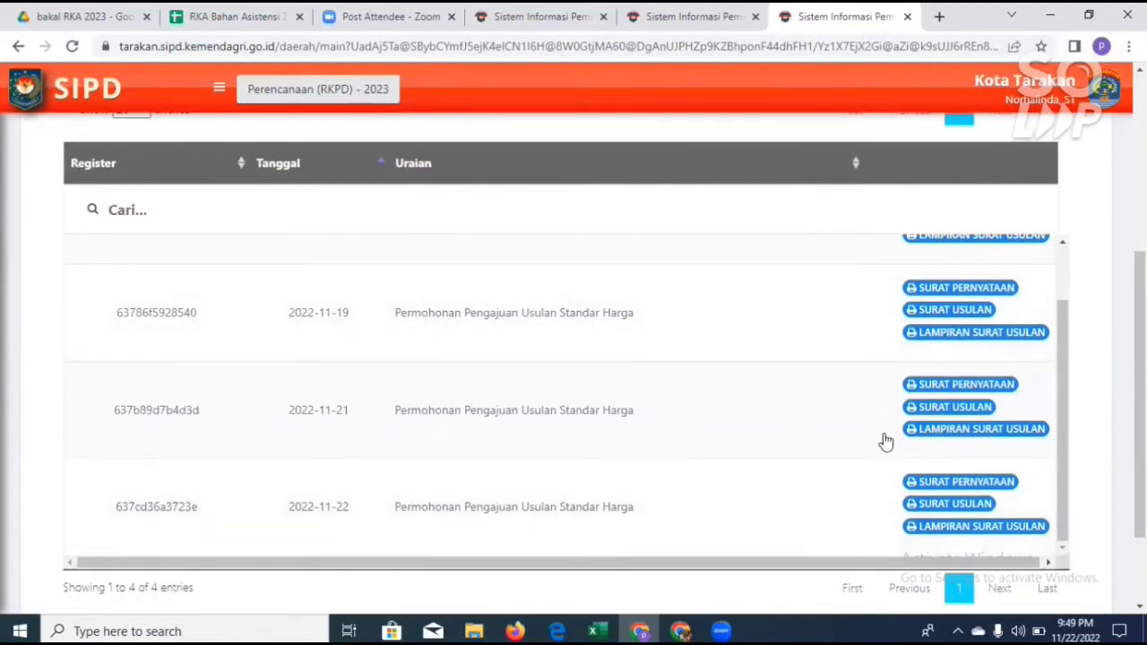
pyautogui.scroll(3, 885, 441)
# Step: Open the Surat Pernyataan of the 2022-11-18 letter, read through it and close it
pyautogui.click(958, 259)
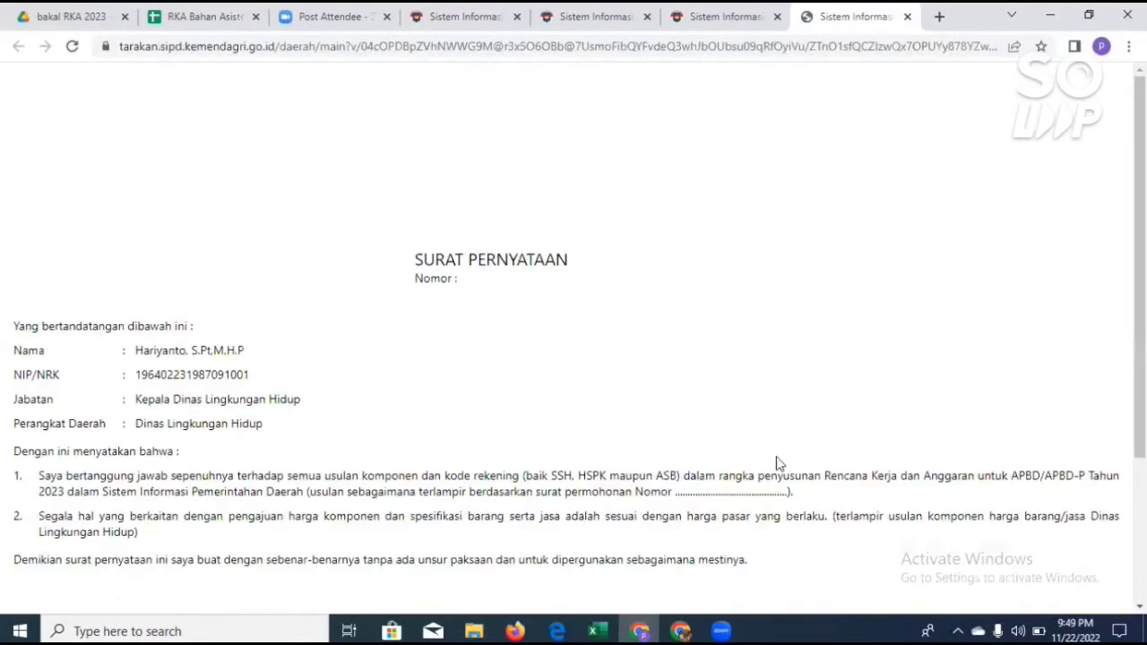
pyautogui.scroll(-3, 776, 448)
pyautogui.scroll(3, 776, 441)
pyautogui.click(908, 17)
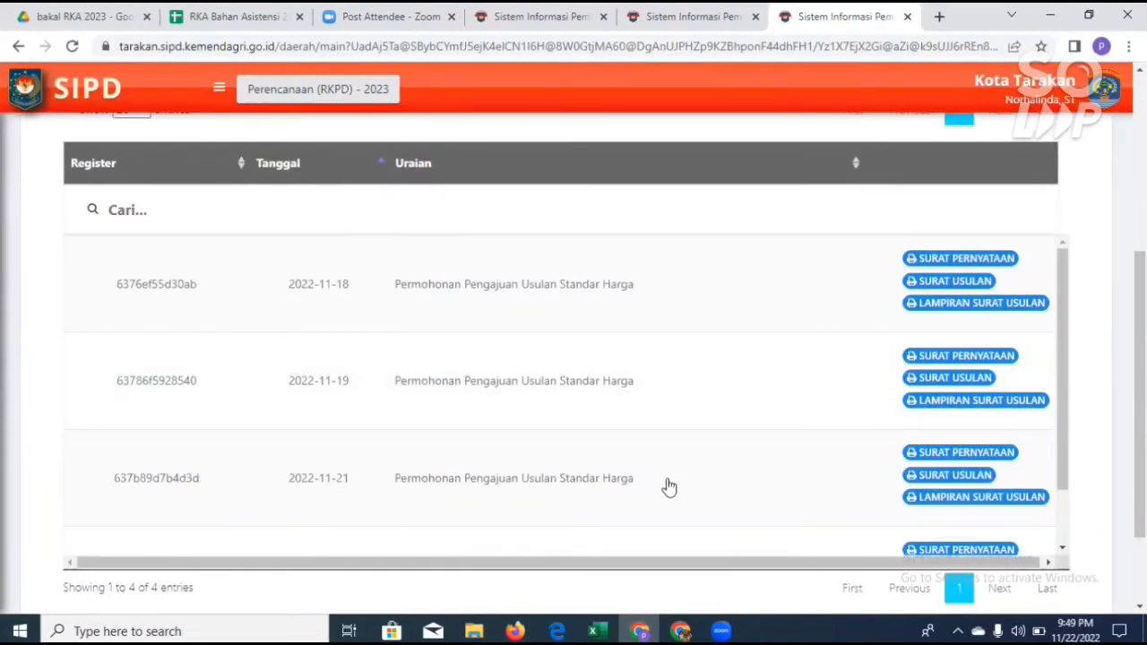
# Step: Go from the letter list to Monitor Usulan and examine the Status column of the first page of proposals
pyautogui.scroll(1, 632, 440)
pyautogui.scroll(-1, 807, 430)
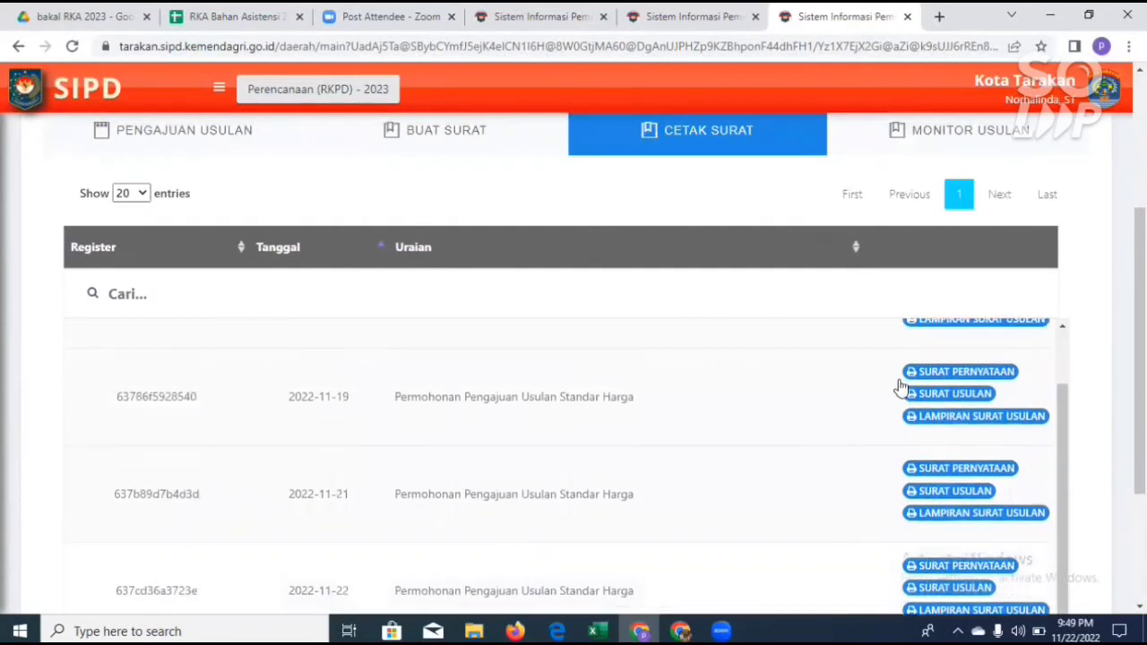
pyautogui.scroll(1, 815, 453)
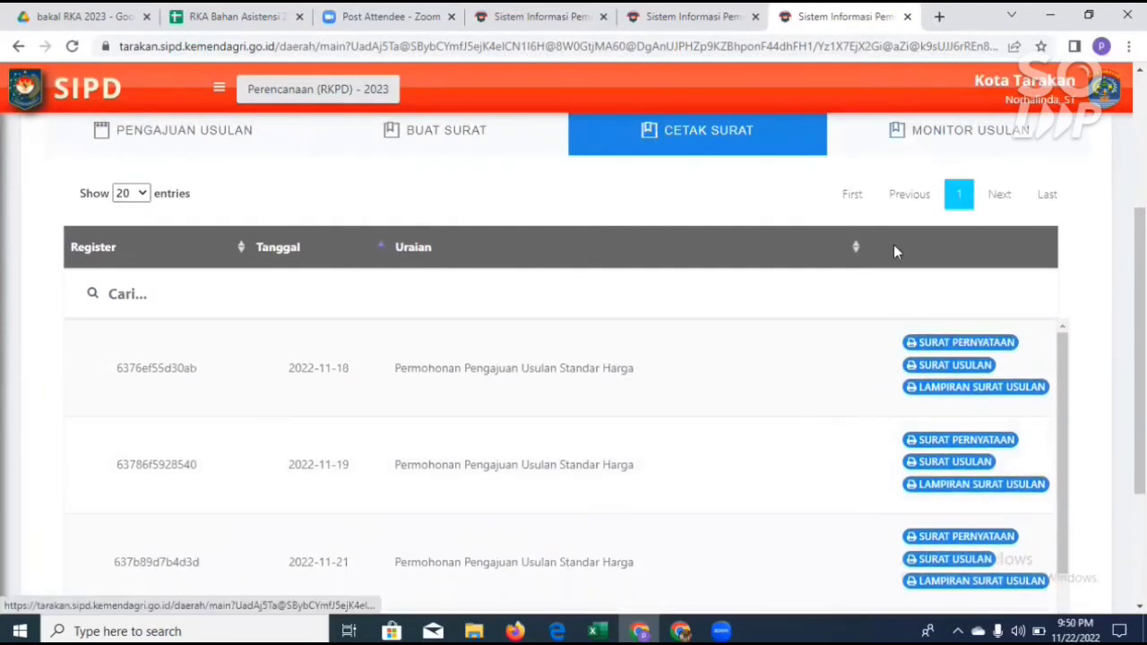
pyautogui.scroll(1, 896, 247)
pyautogui.click(925, 224)
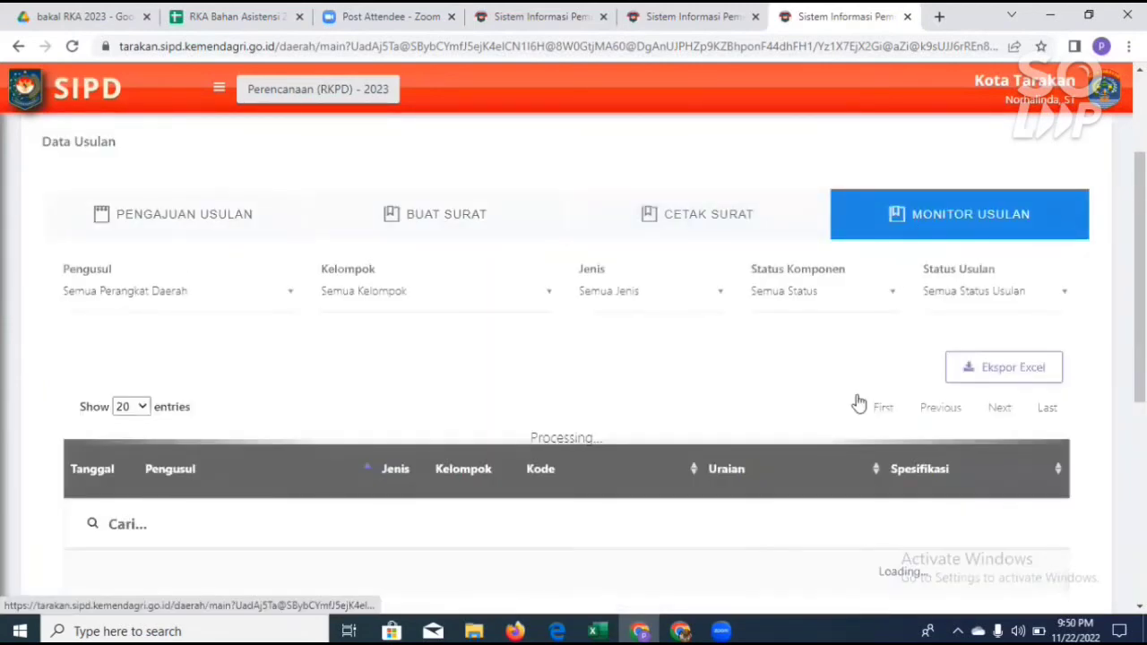
pyautogui.scroll(-3, 940, 448)
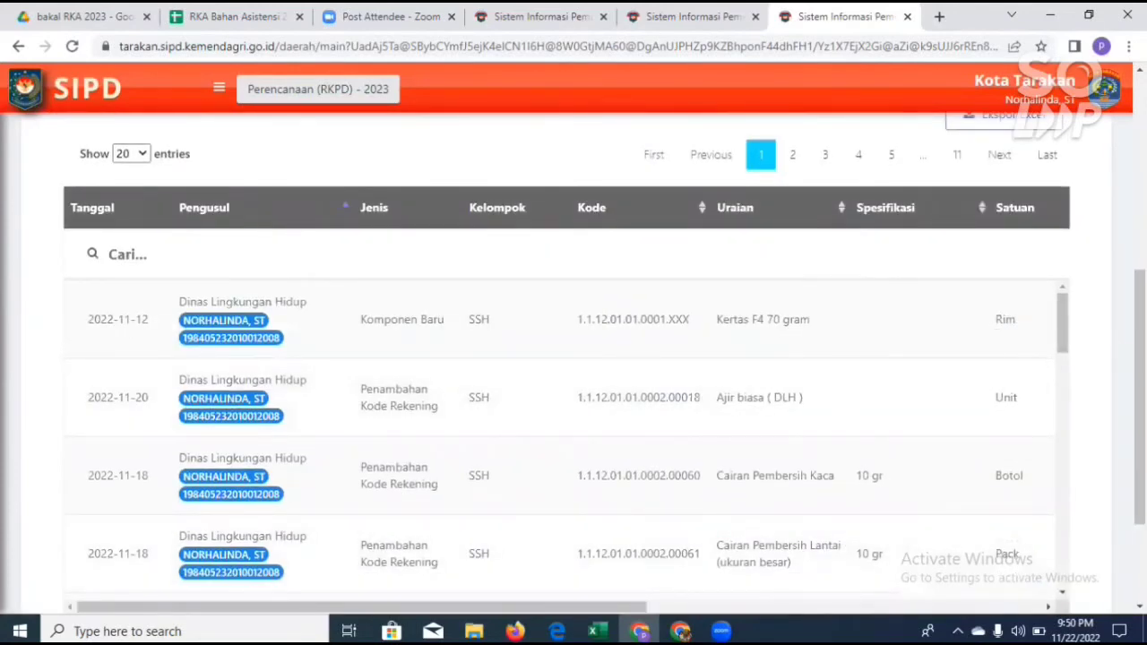
pyautogui.scroll(-2, 789, 376)
pyautogui.moveTo(778, 450); pyautogui.dragTo(1014, 436)
pyautogui.scroll(-4, 861, 381)
pyautogui.scroll(-3, 860, 381)
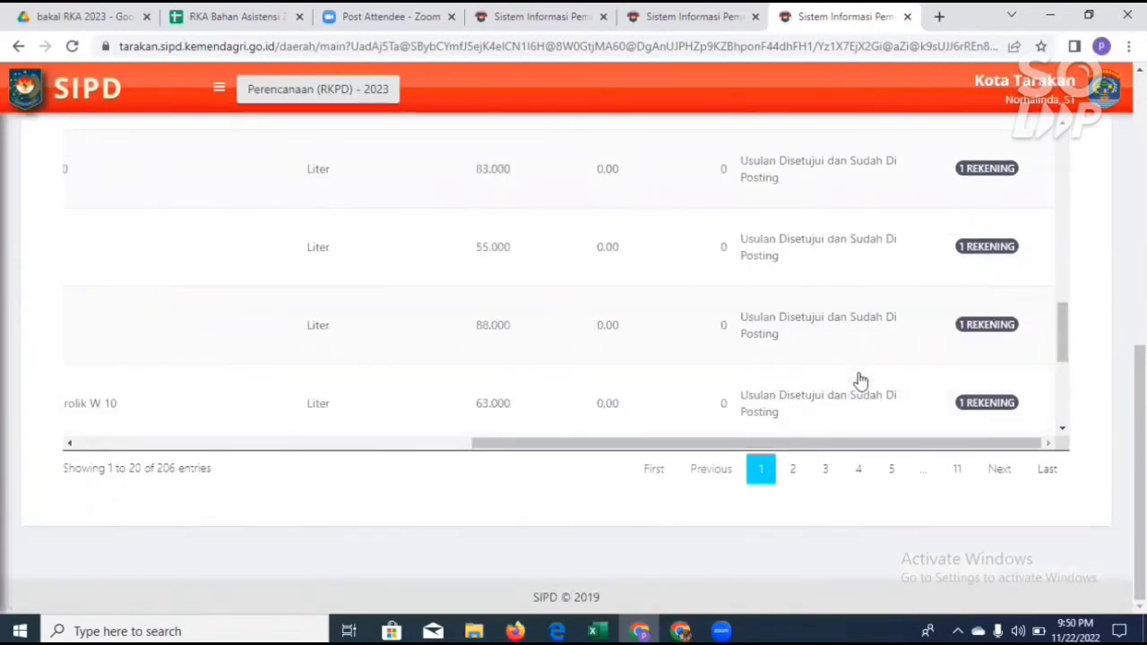
pyautogui.scroll(-3, 860, 387)
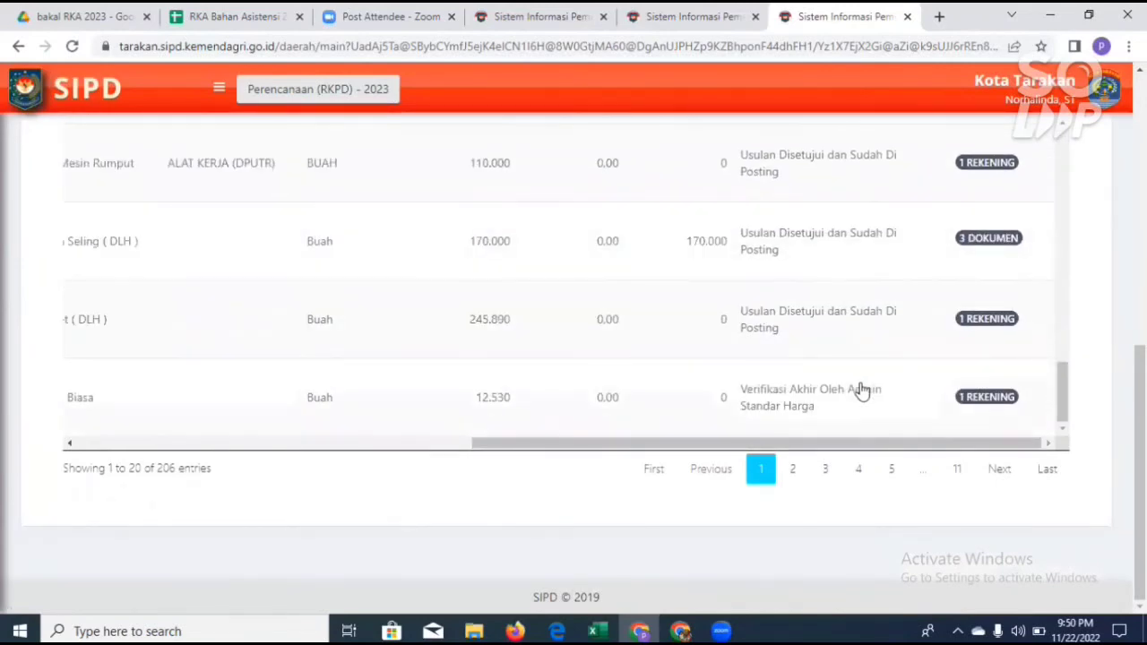
pyautogui.scroll(10, 860, 389)
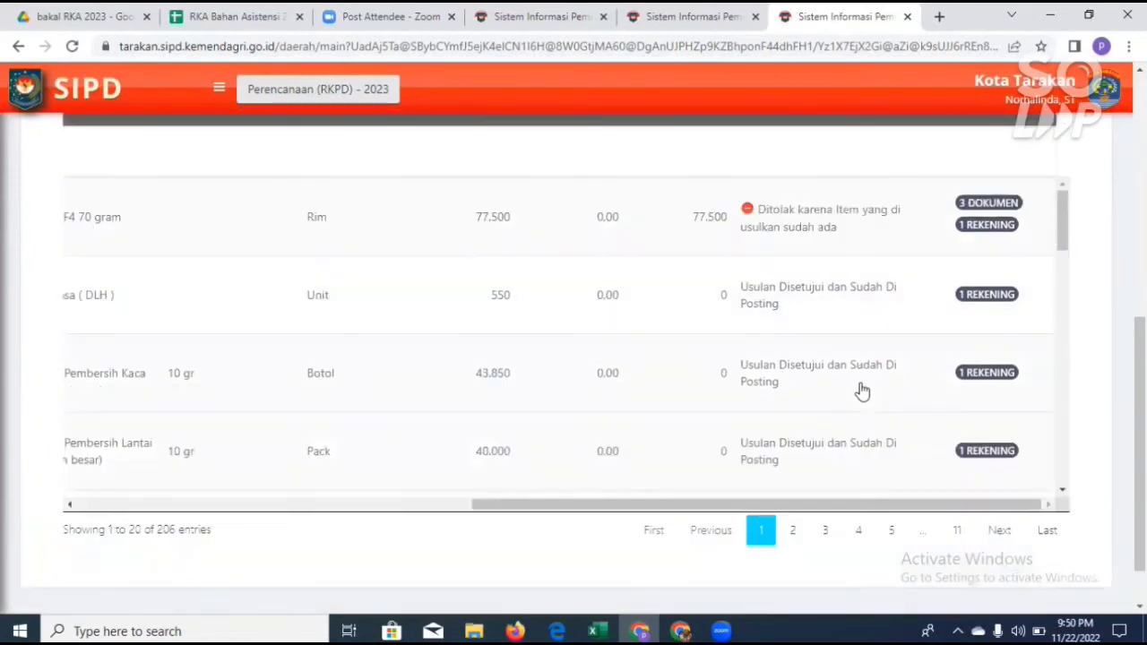
pyautogui.scroll(5, 862, 392)
pyautogui.scroll(-4, 300, 180)
pyautogui.scroll(5, 587, 412)
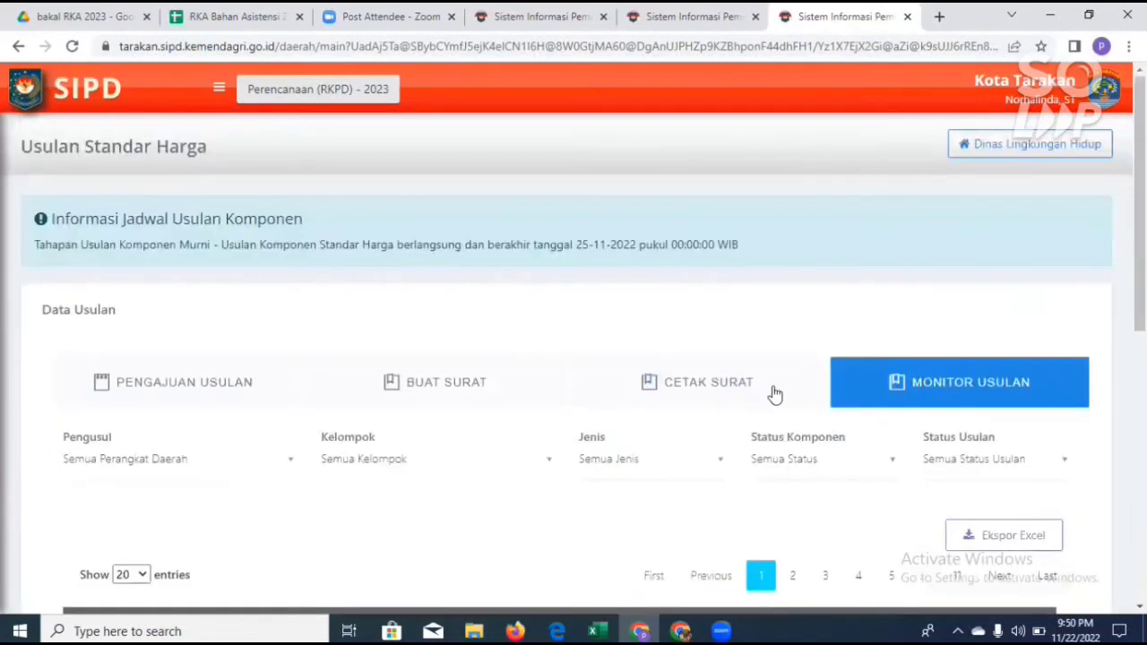
# Step: Filter the monitoring list by the component status Pembuatan Surat Usulan Oleh OPD
pyautogui.click(875, 462)
pyautogui.scroll(-1, 885, 348)
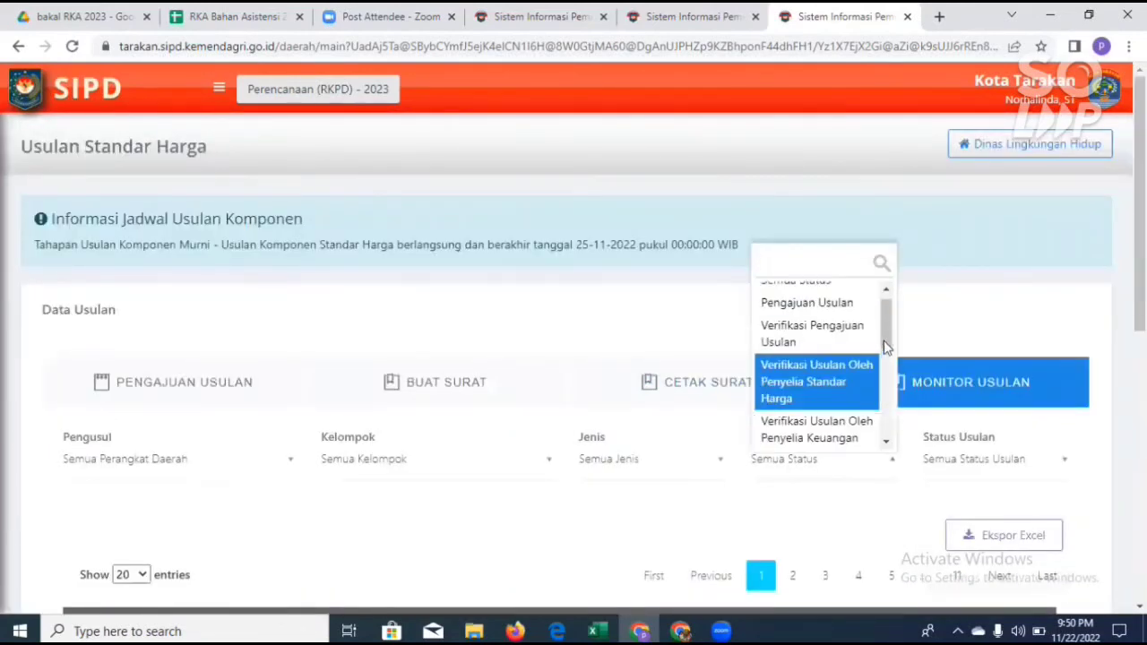
pyautogui.moveTo(885, 348); pyautogui.dragTo(890, 385)
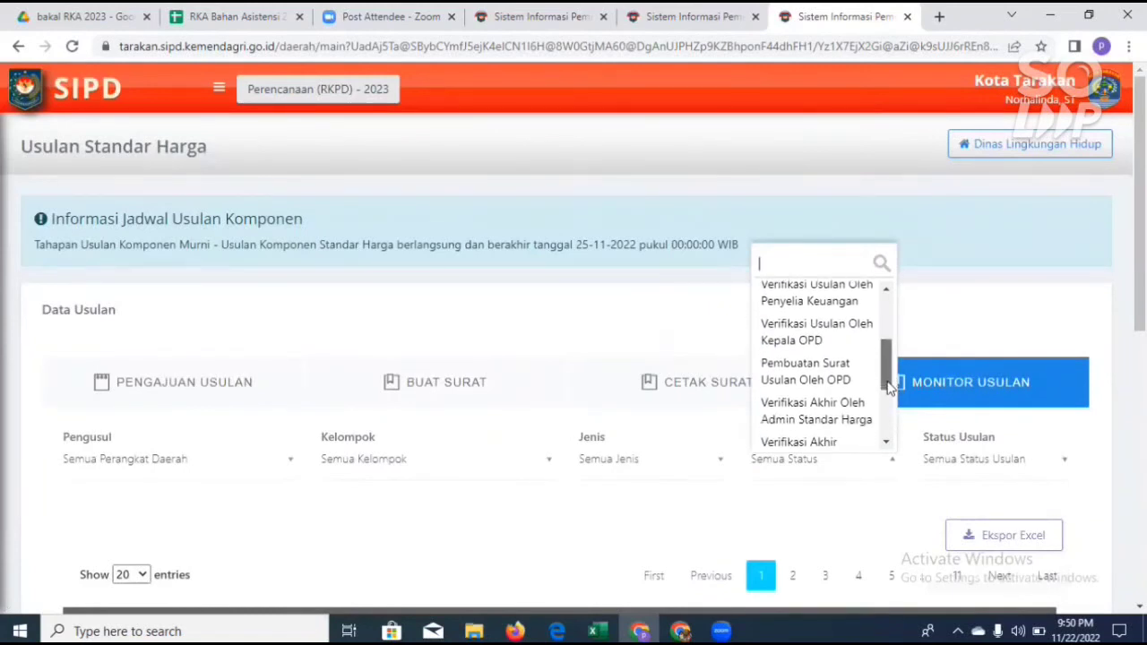
pyautogui.click(842, 382)
# Step: Examine the Status column of the filtered proposals and look over the Status Komponen options without changing the filter
pyautogui.scroll(-3, 928, 418)
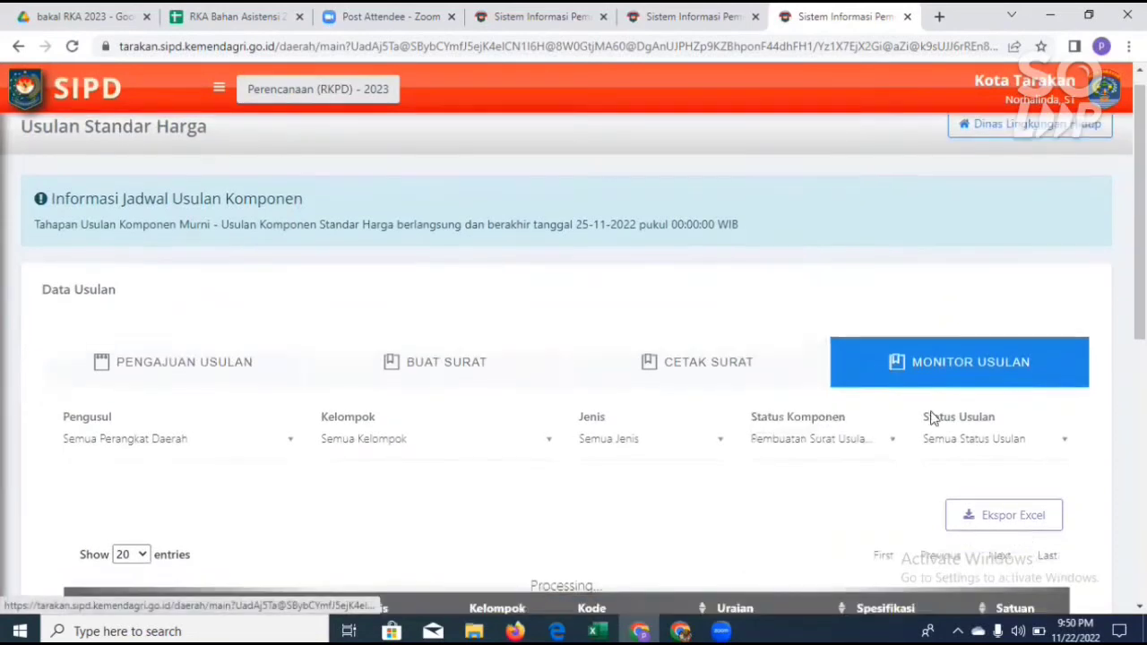
pyautogui.scroll(-3, 930, 414)
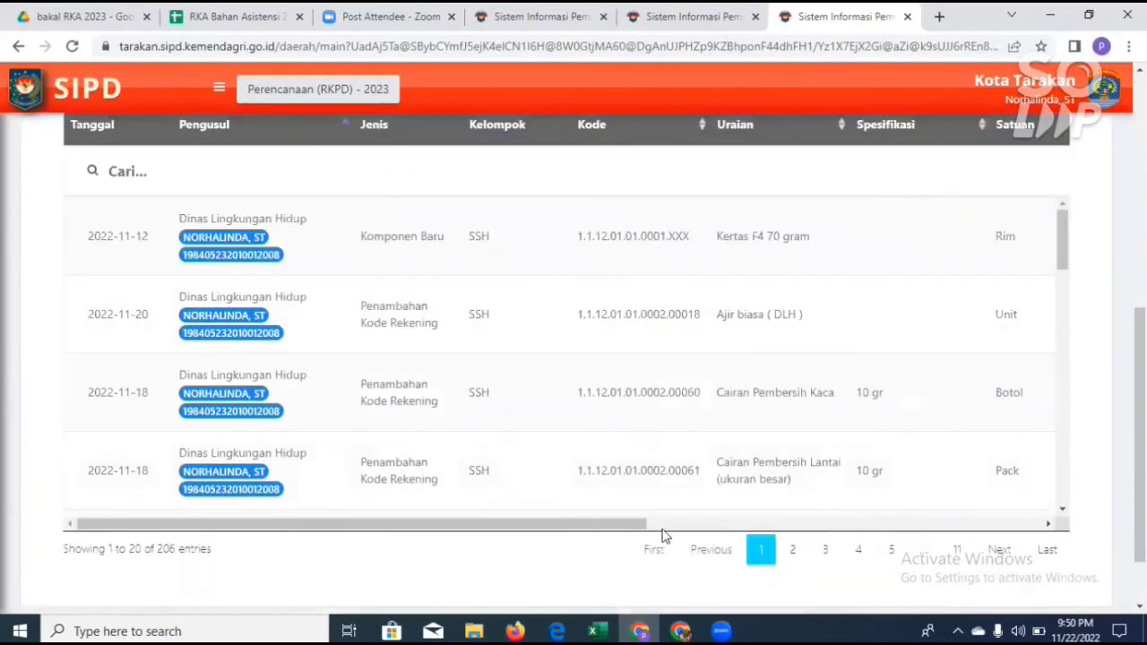
pyautogui.moveTo(627, 528); pyautogui.dragTo(912, 542)
pyautogui.hscroll(-2, 850, 335)
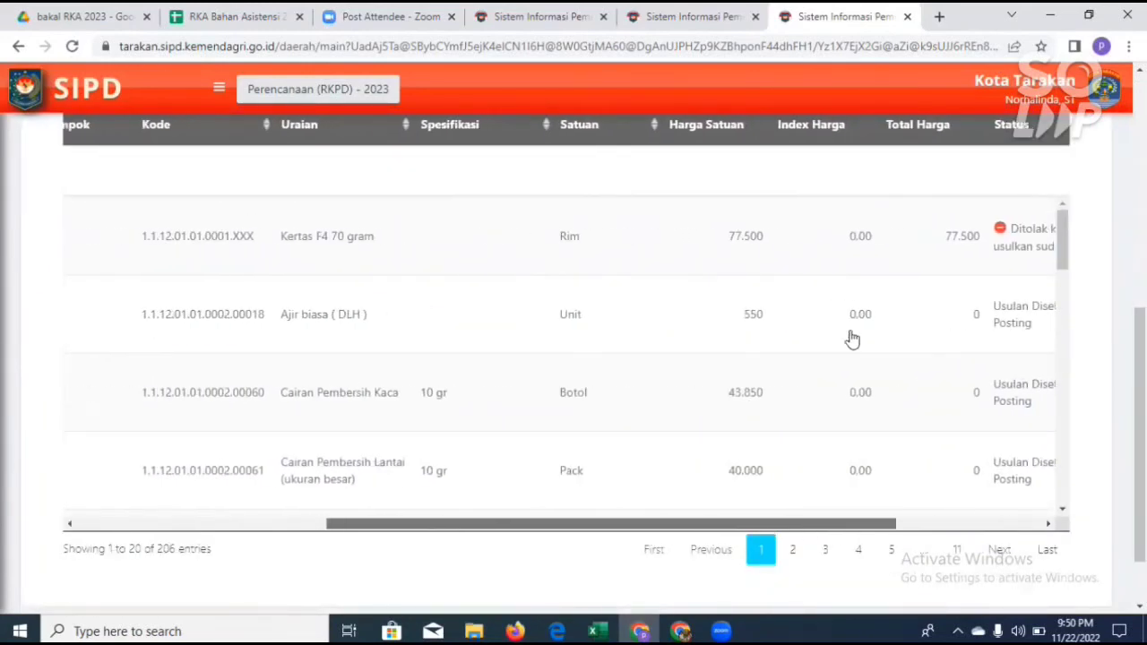
pyautogui.scroll(4, 860, 340)
pyautogui.click(892, 294)
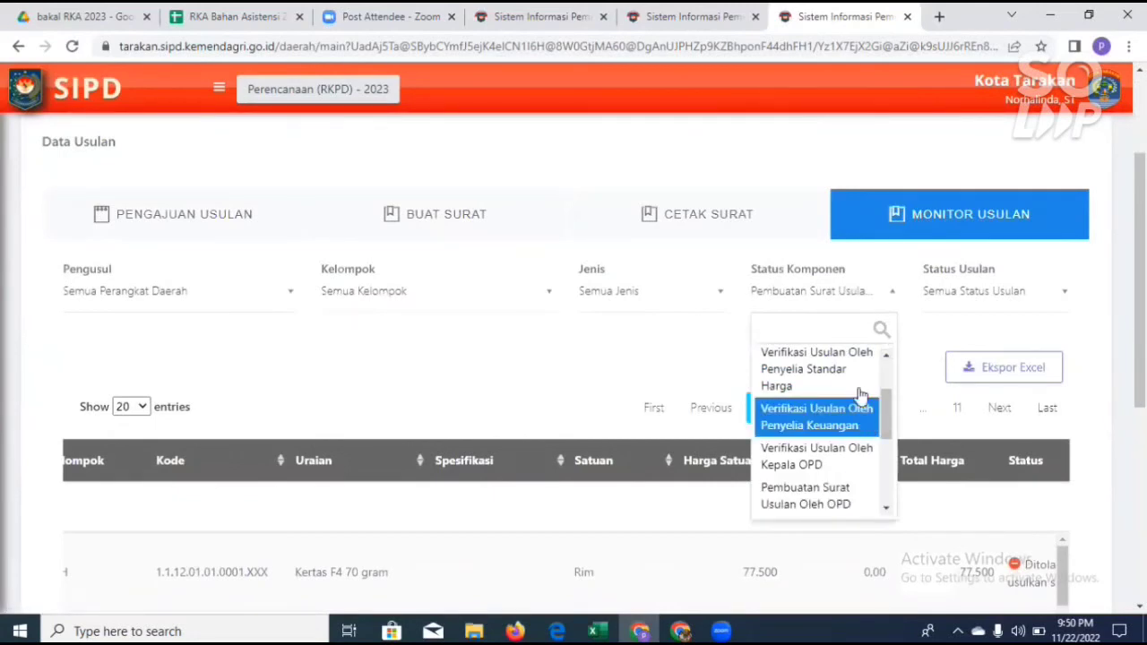
pyautogui.click(929, 385)
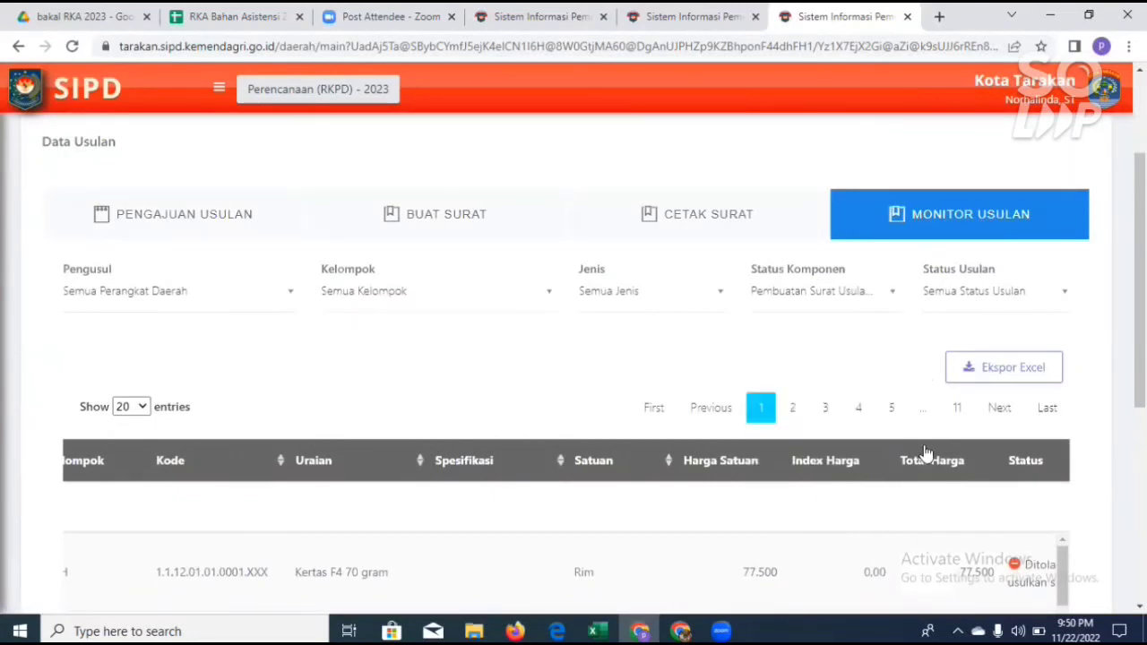
# Step: Check the proposal statuses on pages 2, 3, 4, 5, 11 and 10 of the monitoring list
pyautogui.scroll(-5, 923, 459)
pyautogui.hscroll(2, 979, 448)
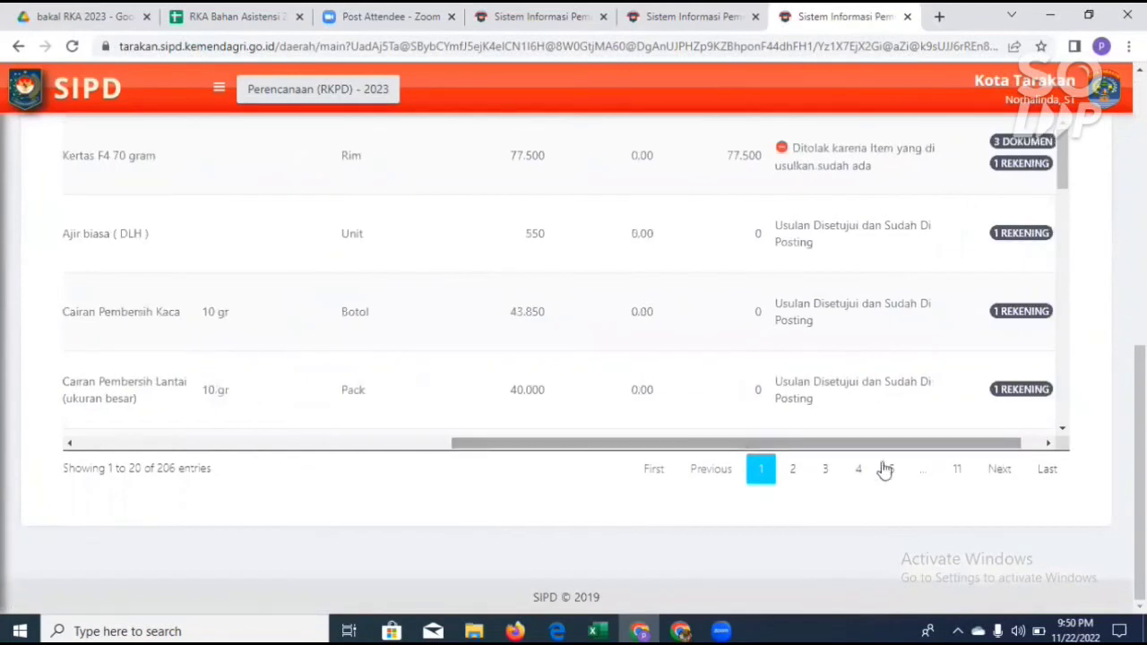
pyautogui.click(793, 470)
pyautogui.click(826, 478)
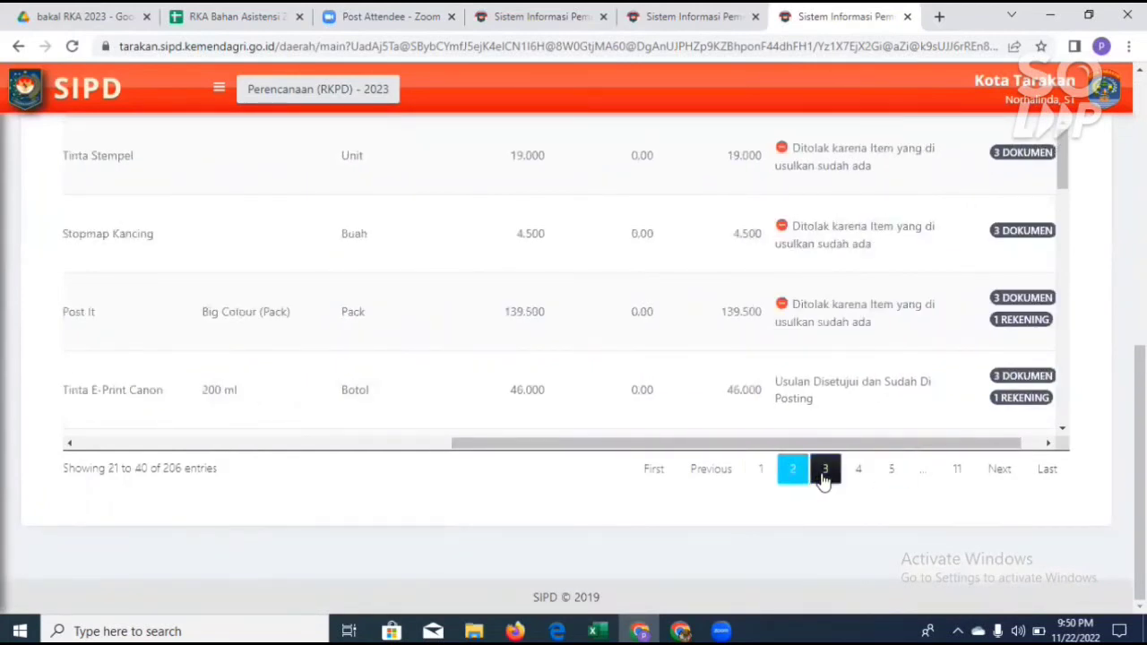
pyautogui.click(858, 475)
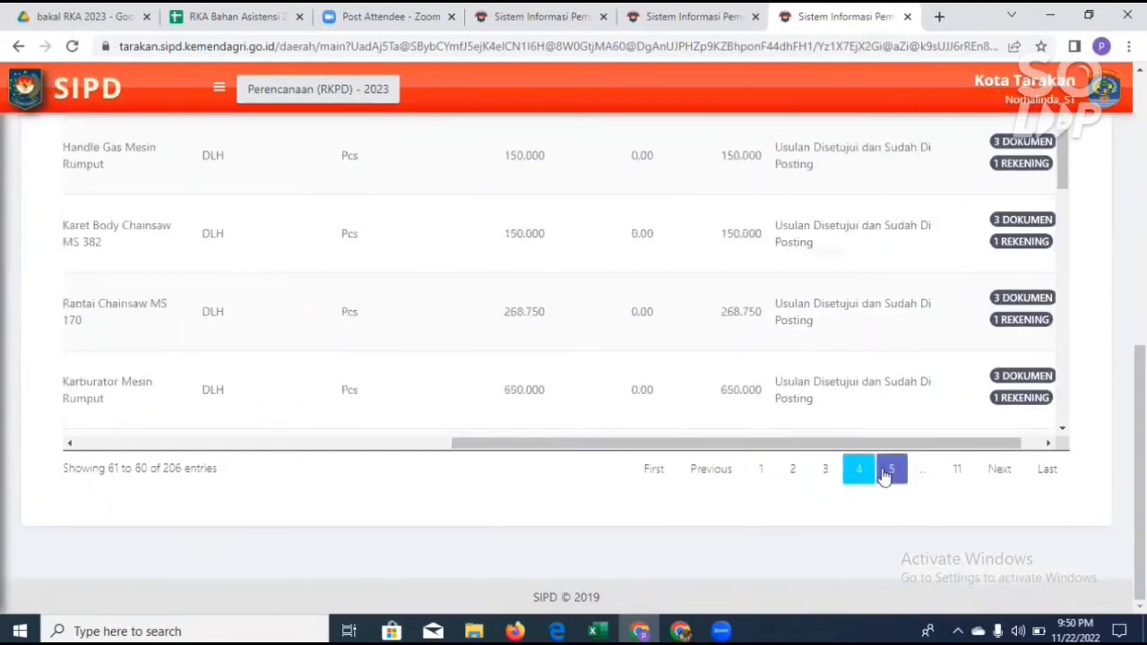
pyautogui.click(887, 474)
pyautogui.click(957, 475)
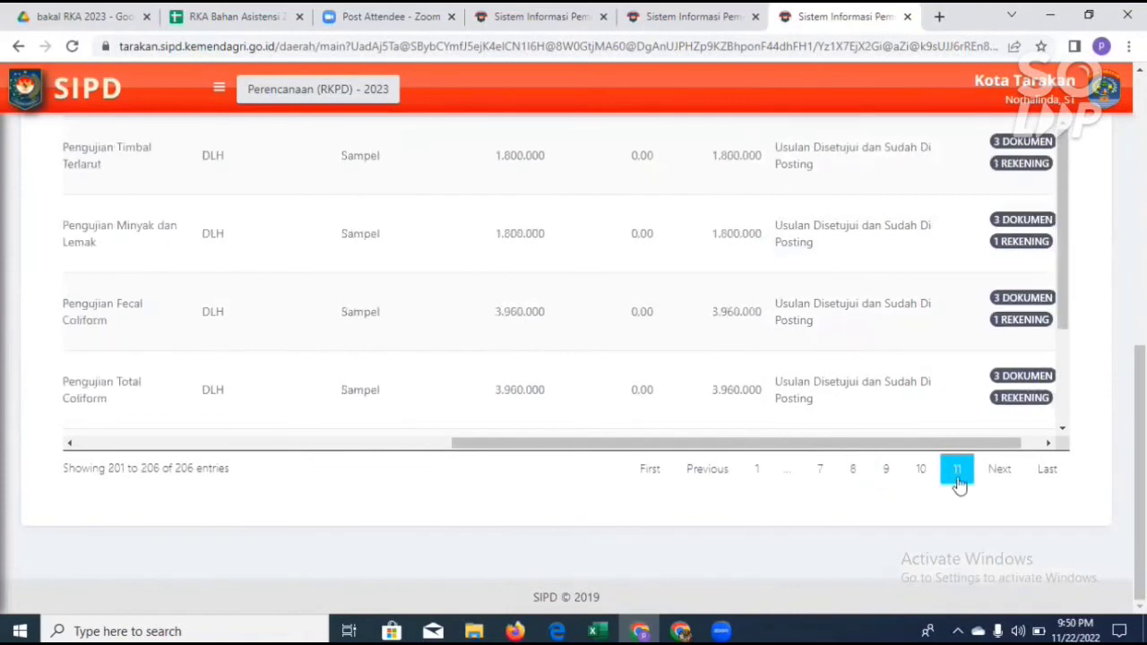
pyautogui.scroll(-2, 967, 340)
pyautogui.scroll(2, 924, 405)
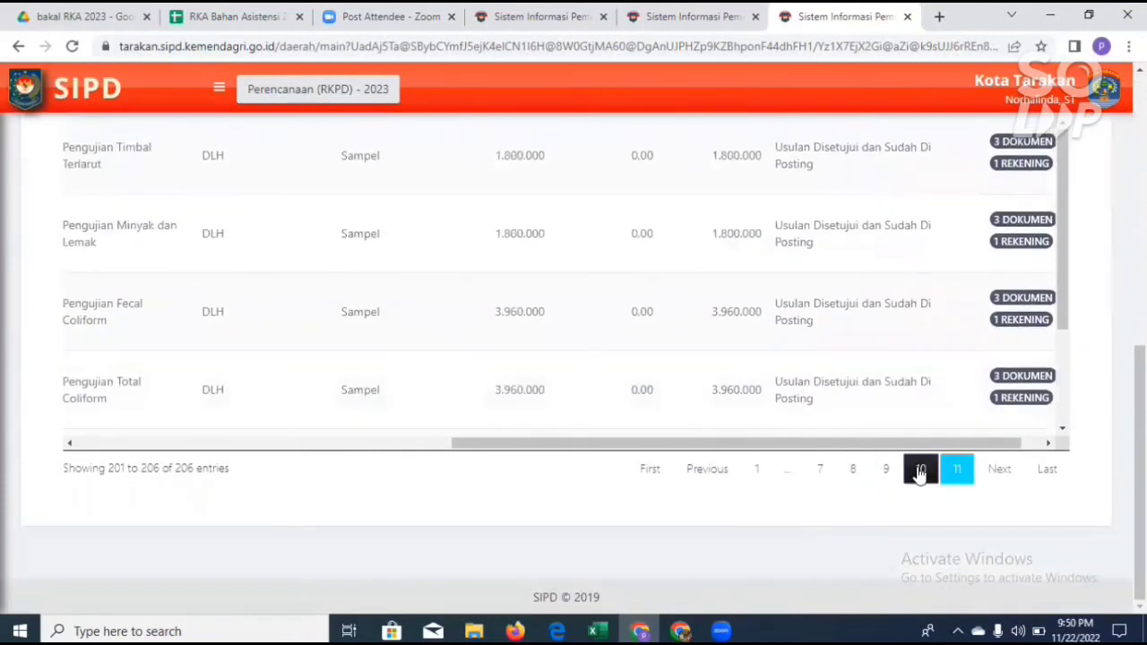
pyautogui.click(919, 468)
# Step: Set the monitoring list to show all entries on one page
pyautogui.scroll(5, 853, 372)
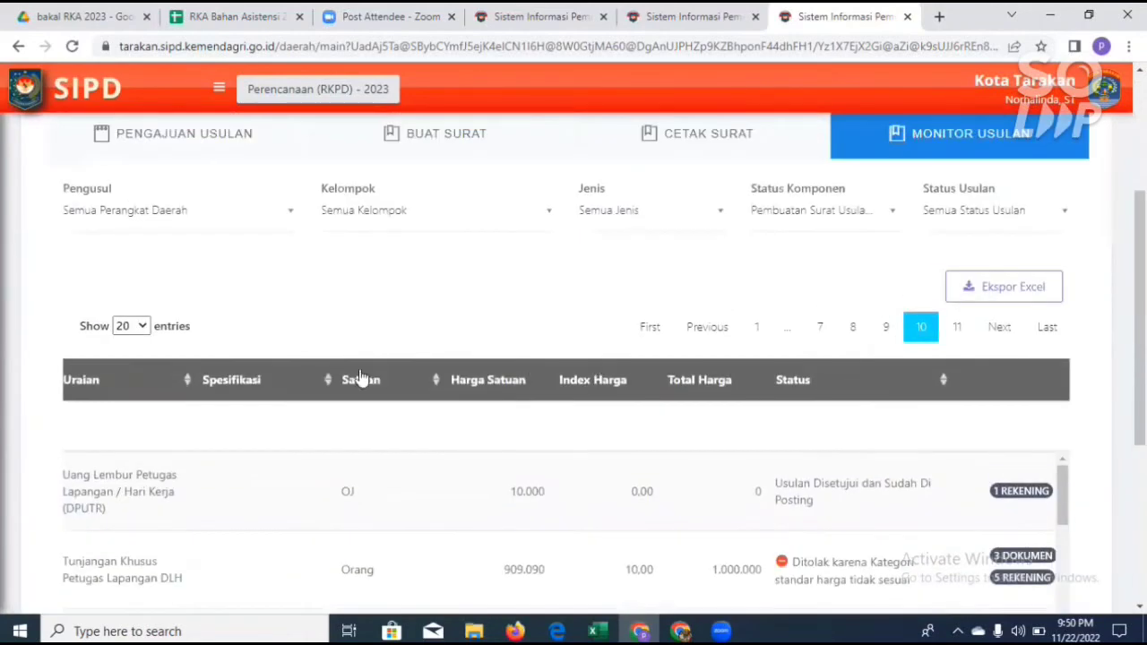
pyautogui.click(142, 327)
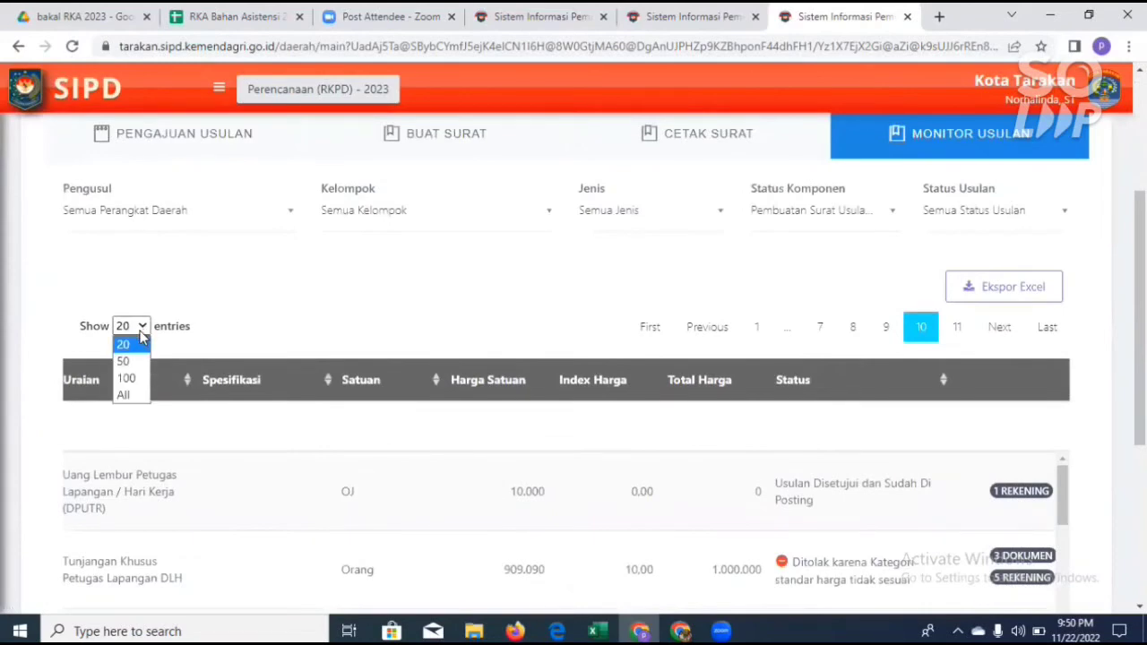
pyautogui.click(135, 396)
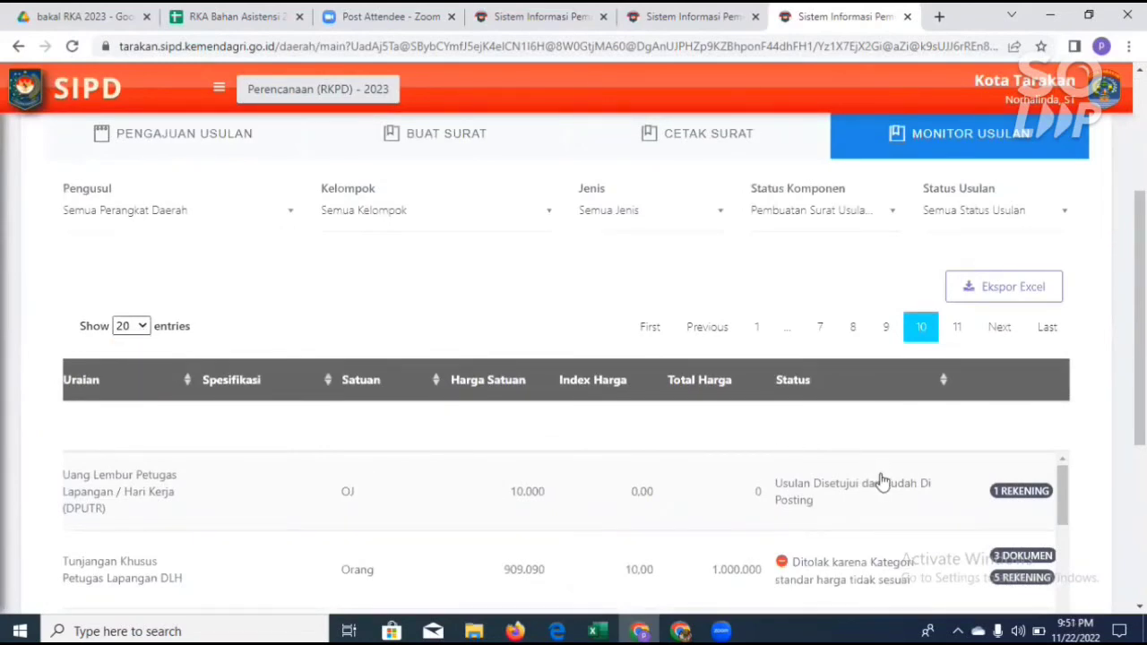
# Step: Examine the Status column through the complete proposal list down to the last Pengujian items, noting approved, rejected and still-in-verification proposals
pyautogui.scroll(-2, 914, 450)
pyautogui.scroll(-10, 914, 461)
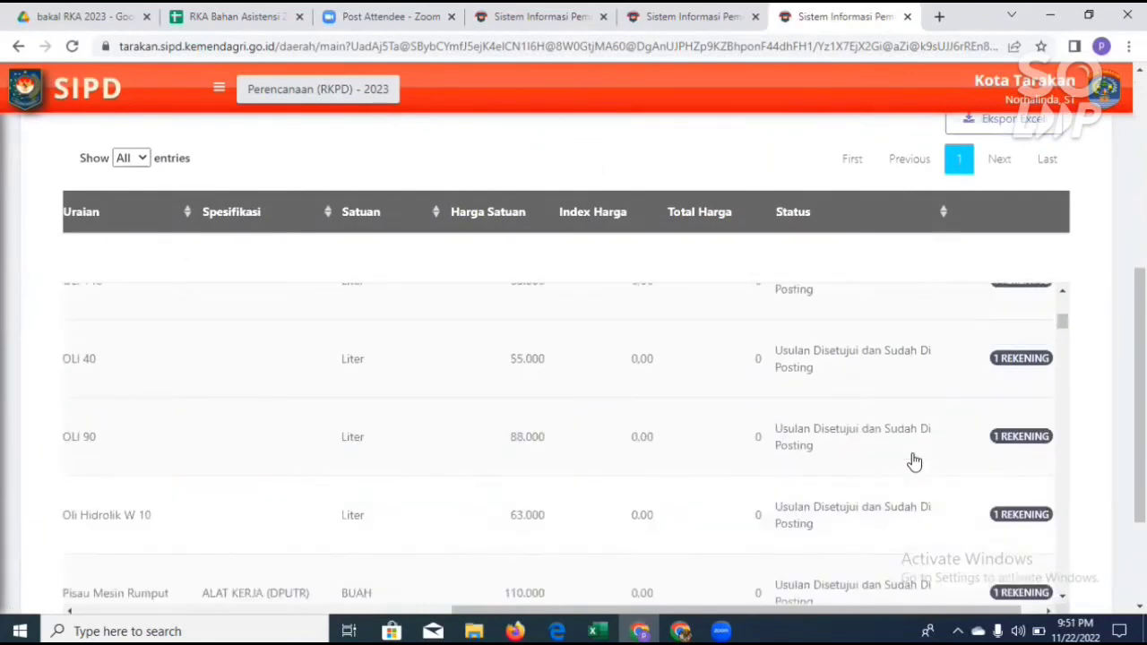
pyautogui.scroll(-10, 914, 464)
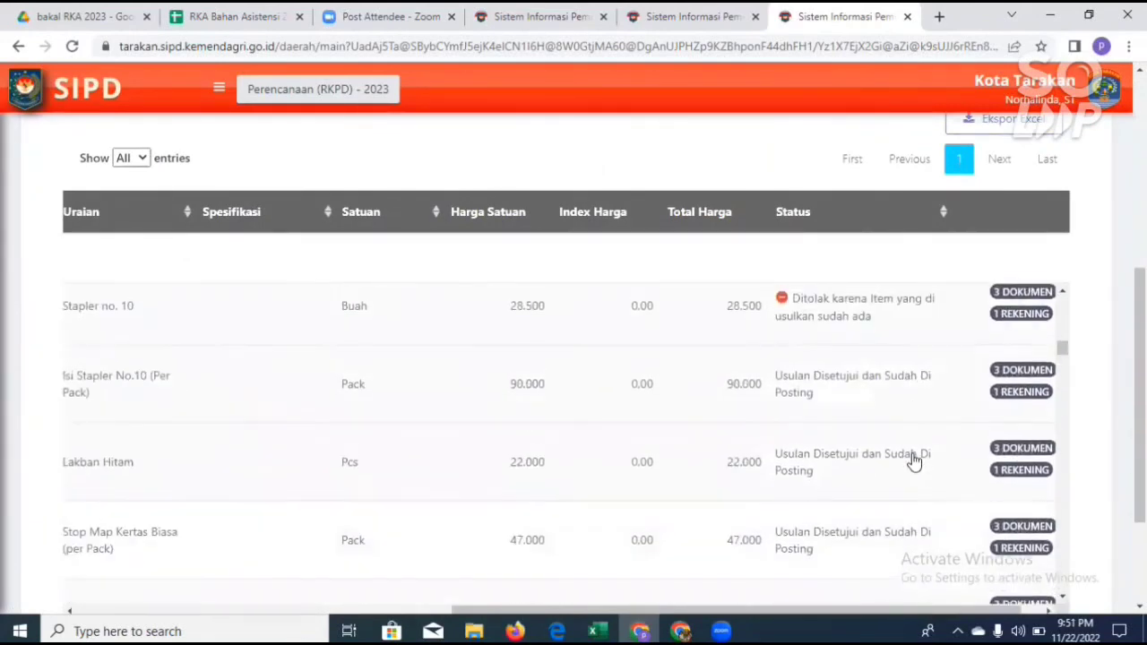
pyautogui.scroll(-10, 914, 461)
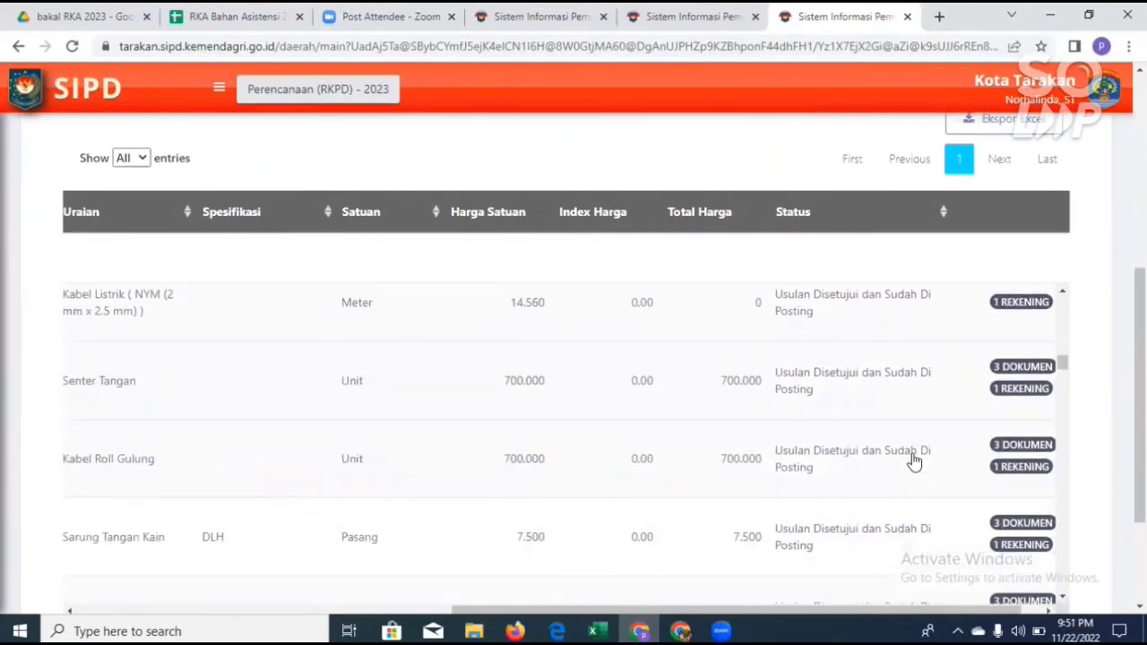
pyautogui.scroll(-10, 912, 463)
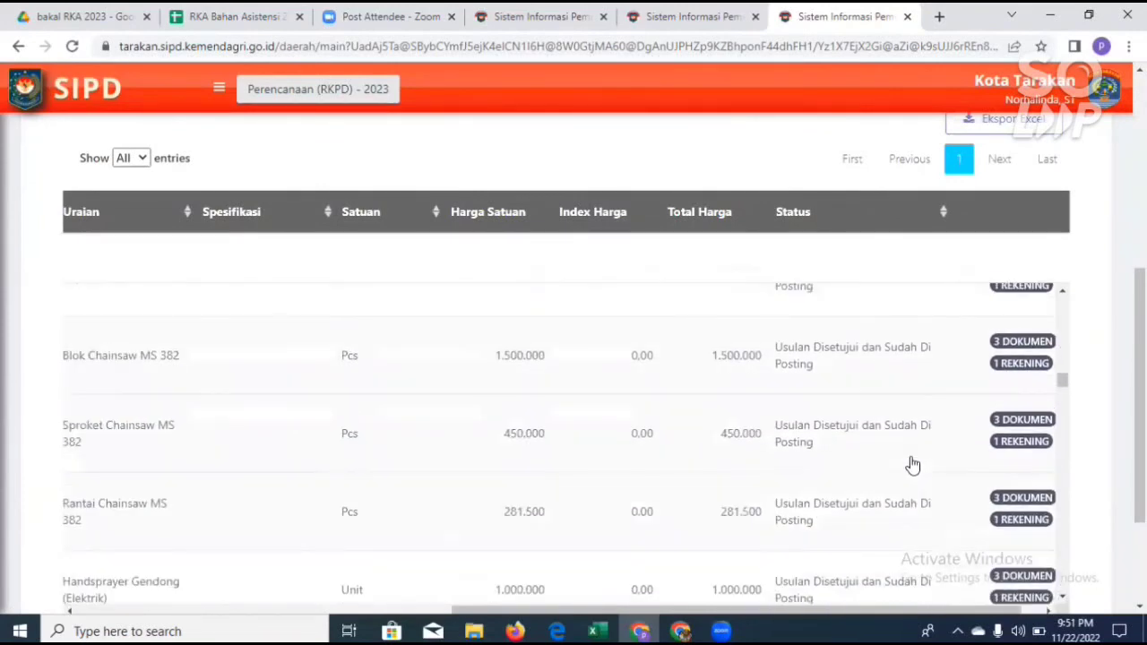
pyautogui.scroll(-10, 910, 467)
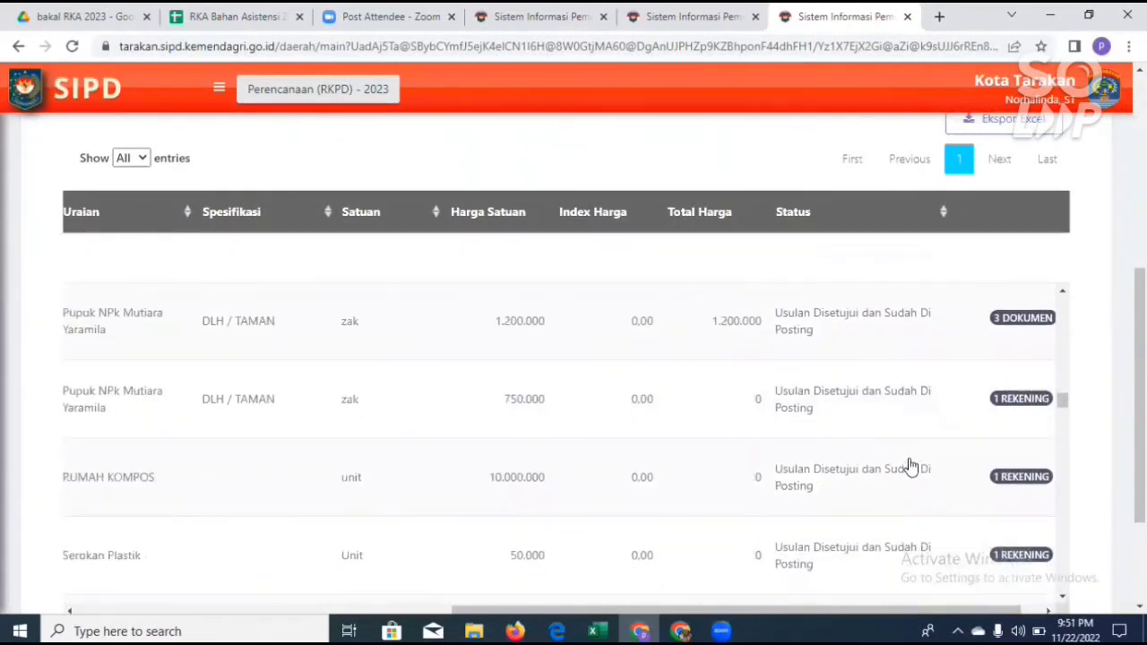
pyautogui.scroll(-10, 910, 466)
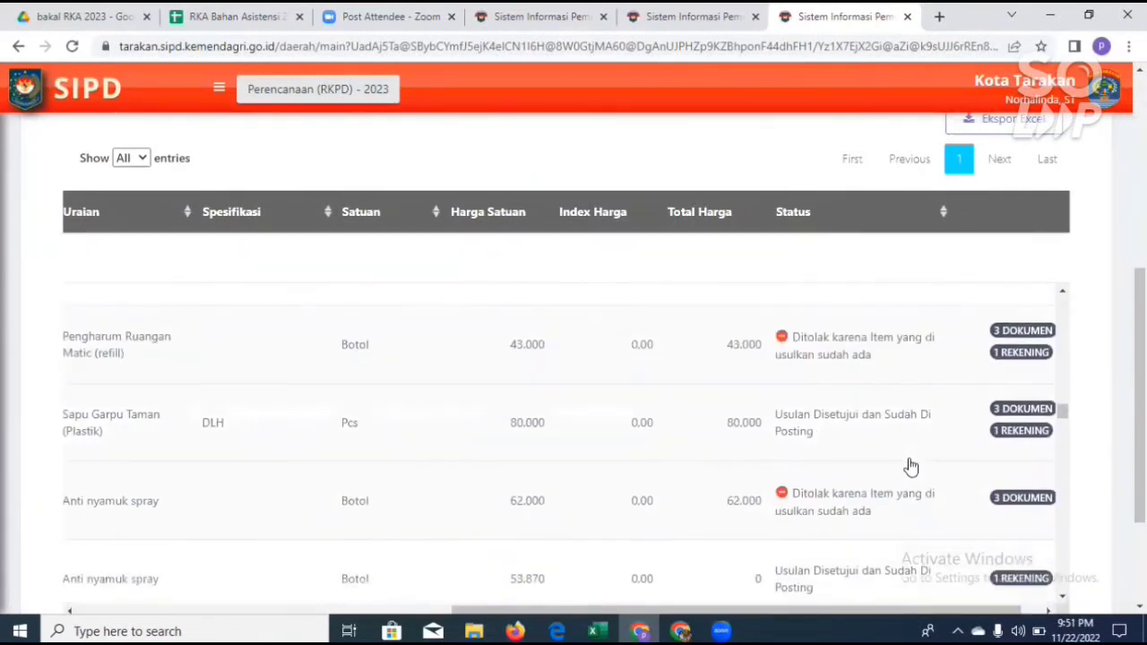
pyautogui.scroll(-10, 911, 467)
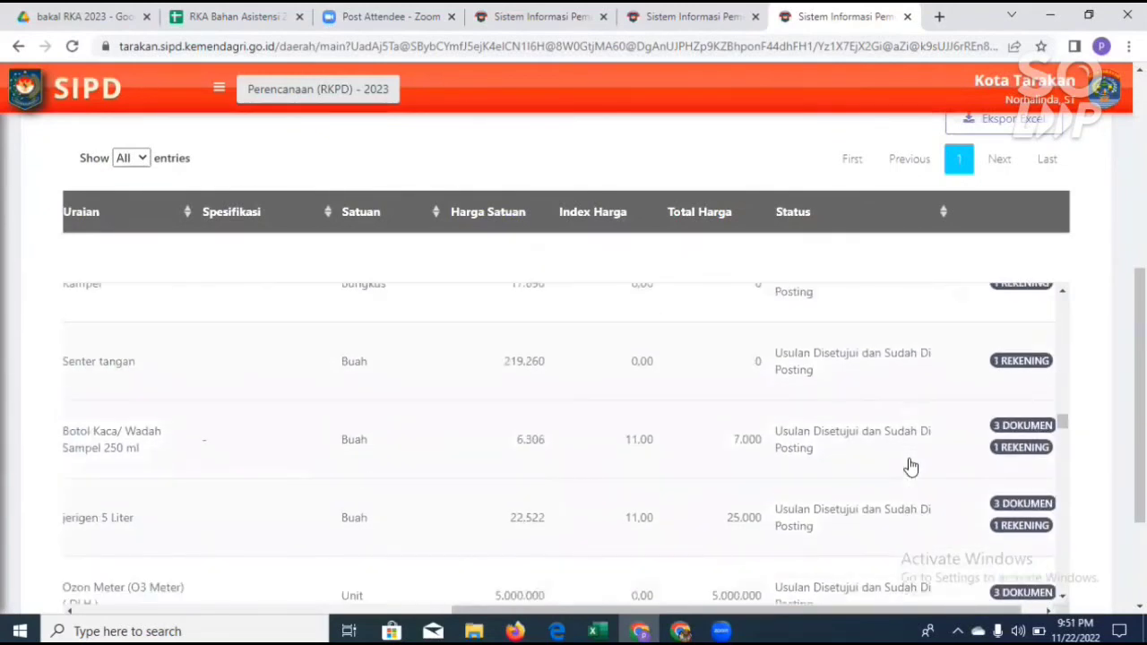
pyautogui.scroll(-10, 911, 467)
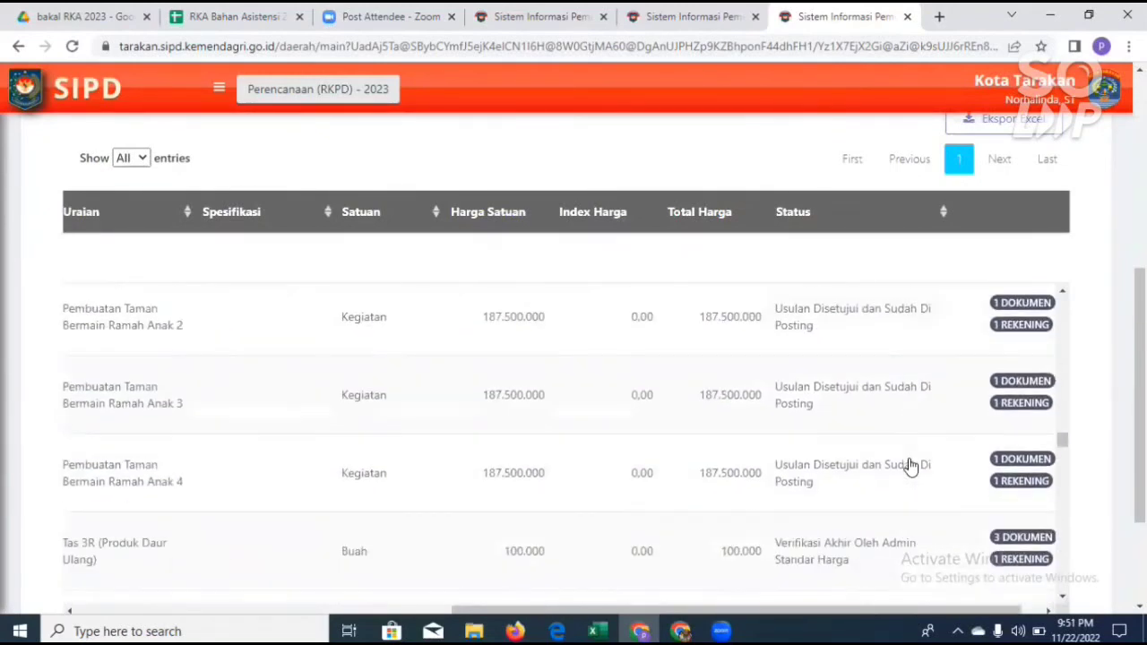
pyautogui.scroll(-3, 910, 467)
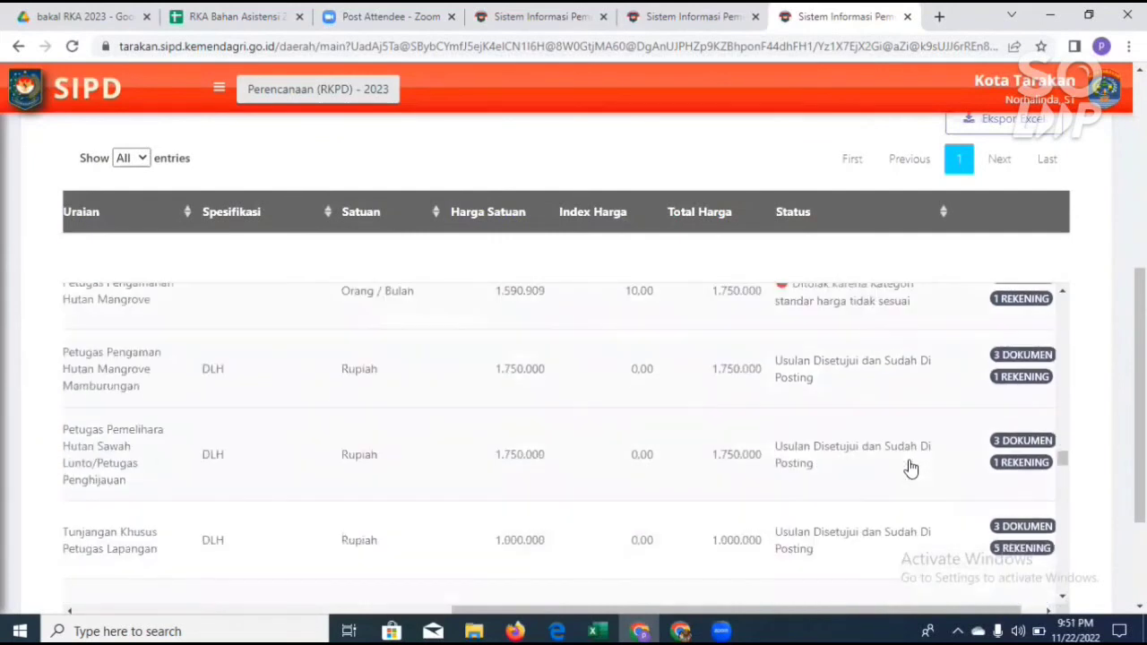
pyautogui.scroll(-3, 910, 467)
pyautogui.scroll(-5, 910, 472)
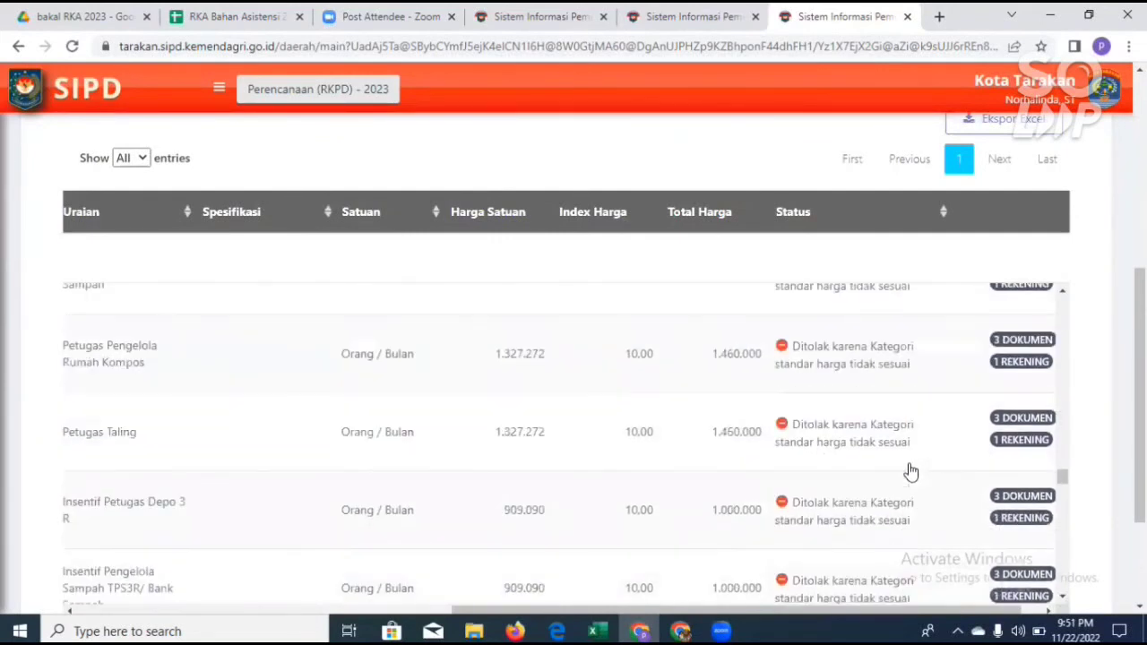
pyautogui.scroll(-5, 911, 472)
pyautogui.scroll(-5, 910, 472)
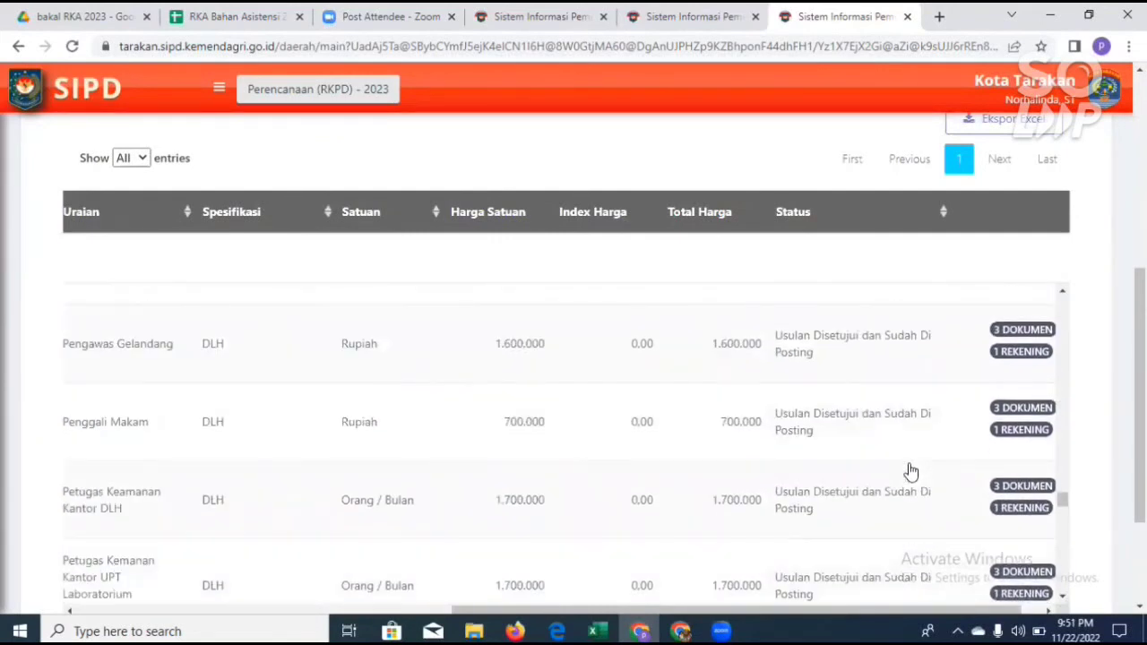
pyautogui.scroll(-5, 910, 472)
pyautogui.scroll(-5, 911, 472)
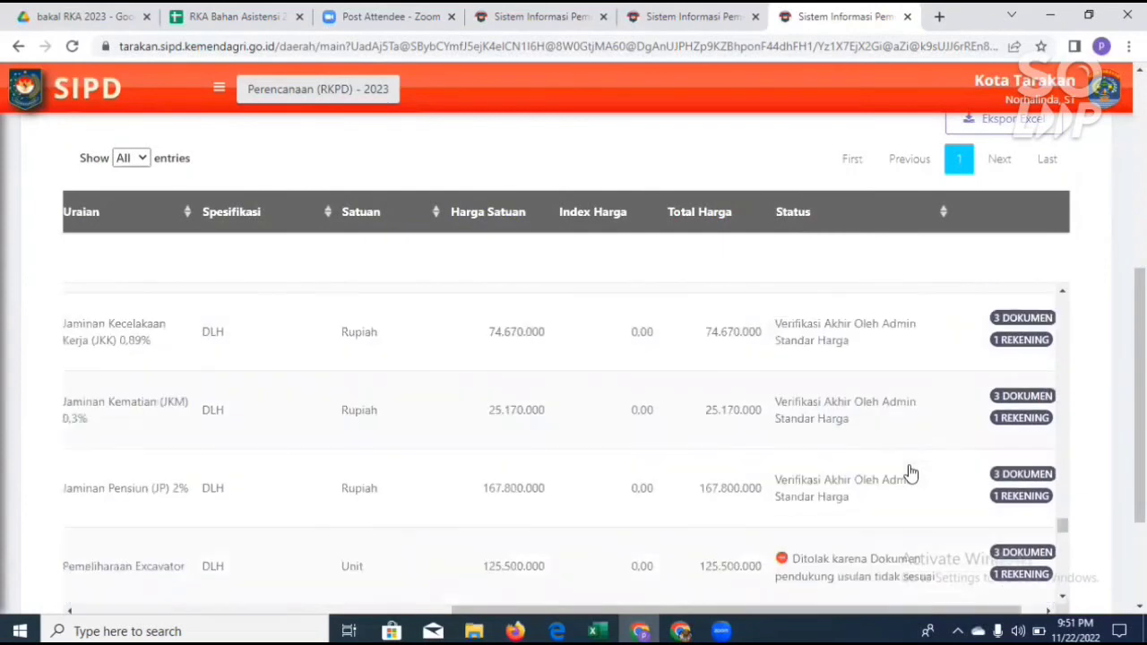
pyautogui.scroll(-1, 911, 472)
pyautogui.scroll(1, 910, 474)
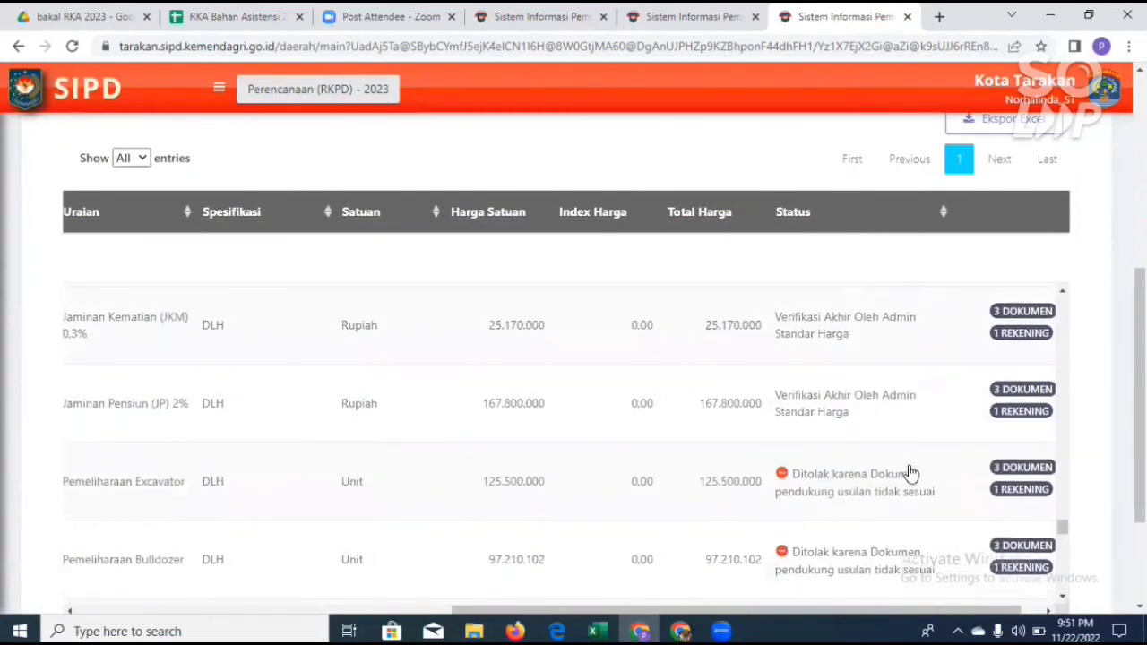
pyautogui.scroll(-2, 911, 474)
pyautogui.scroll(2, 910, 472)
pyautogui.scroll(-1, 910, 474)
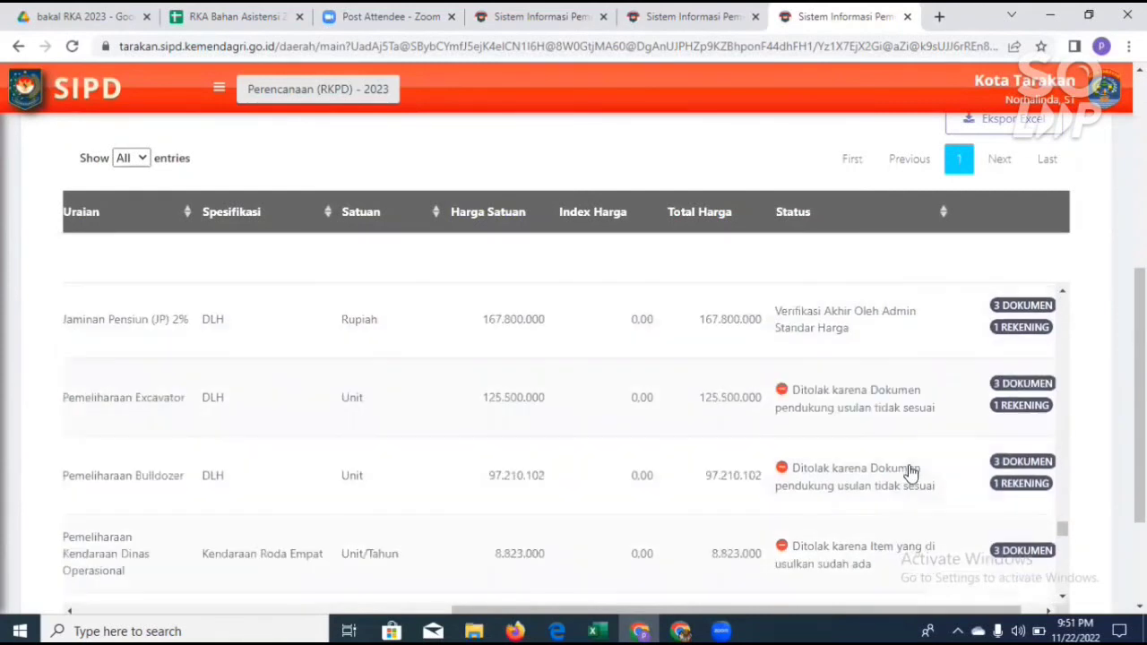
pyautogui.scroll(-5, 910, 477)
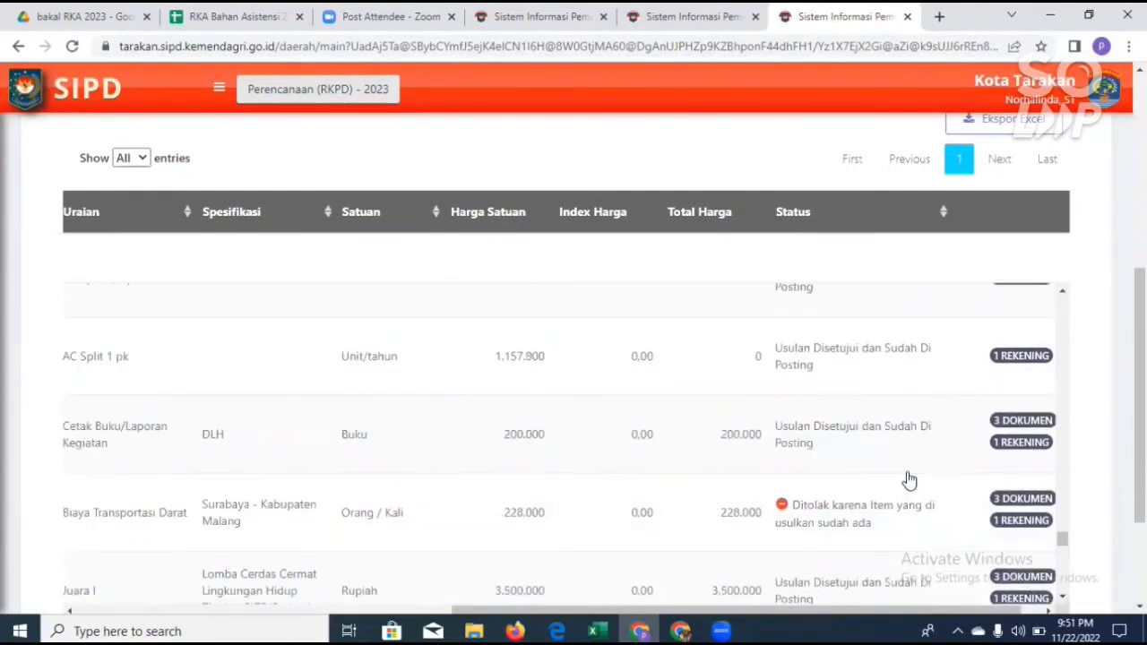
pyautogui.scroll(-5, 909, 481)
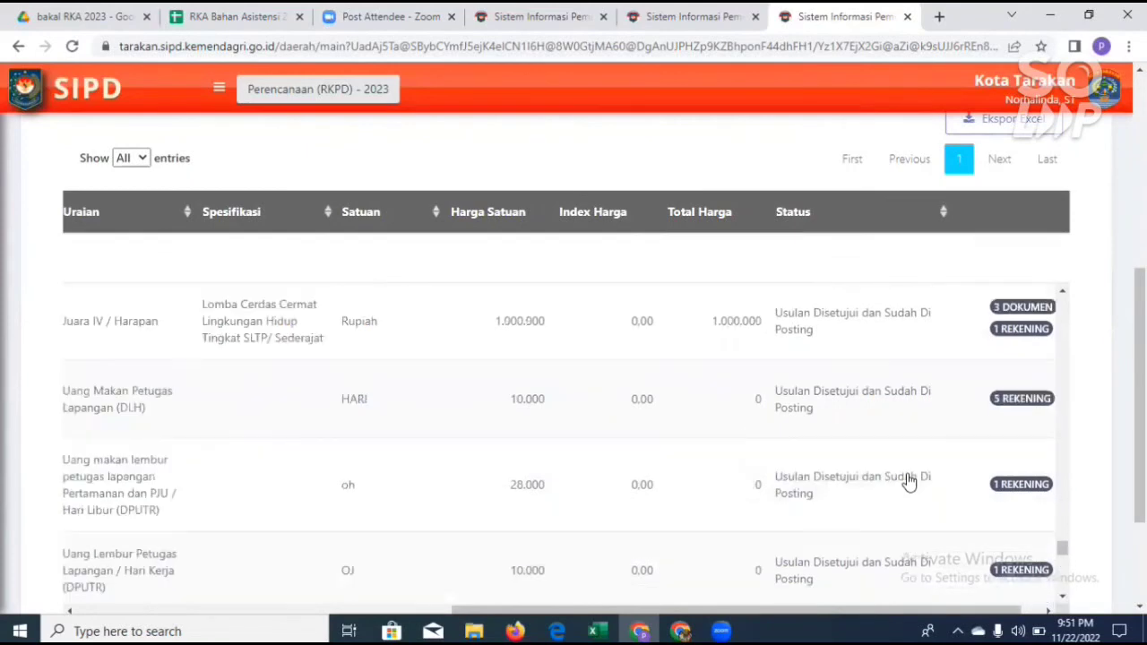
pyautogui.scroll(-5, 909, 481)
pyautogui.scroll(-5, 910, 482)
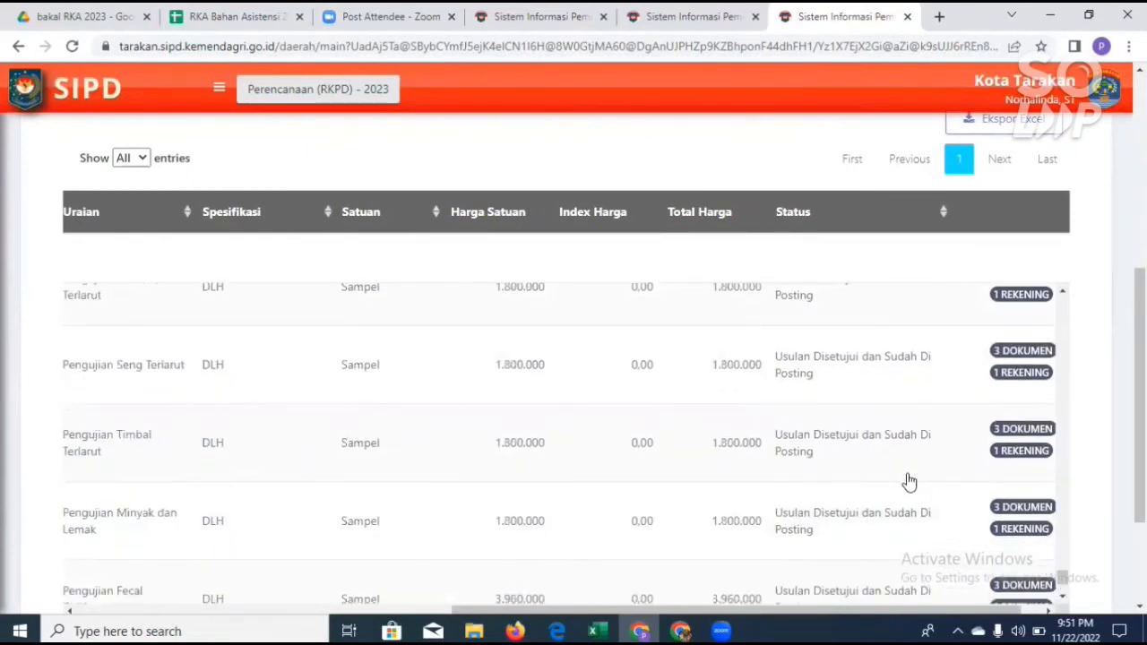
pyautogui.scroll(-5, 910, 481)
# Step: Review the verification stages offered under Status Komponen, leave the filter unchanged and return to the final entries of the list
pyautogui.scroll(10, 909, 481)
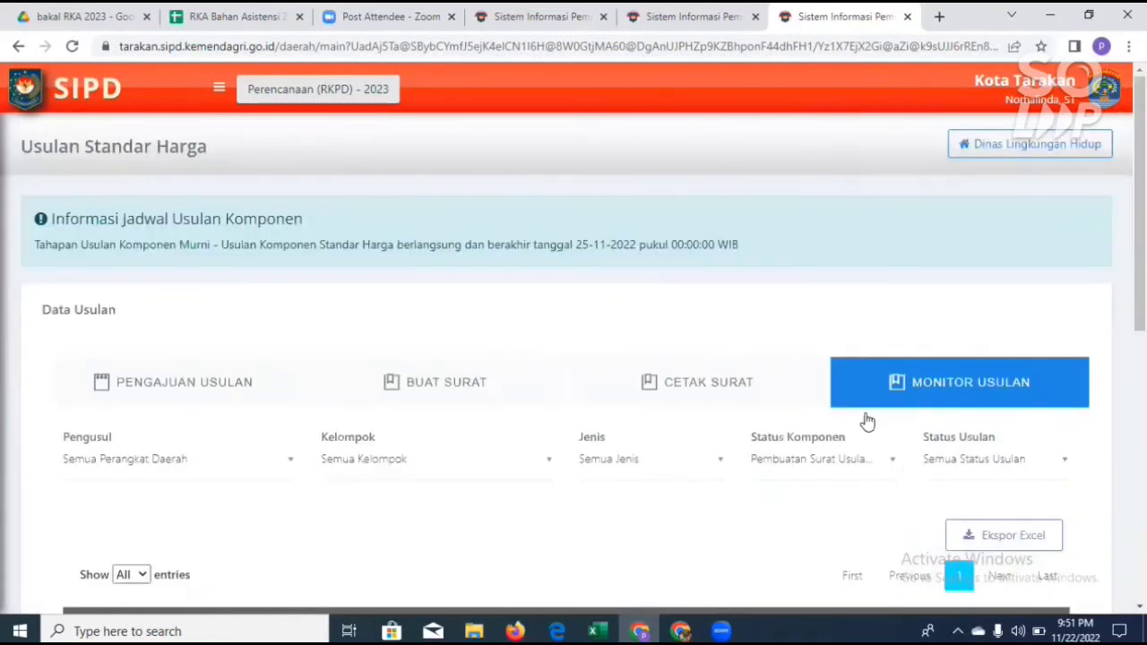
pyautogui.click(890, 464)
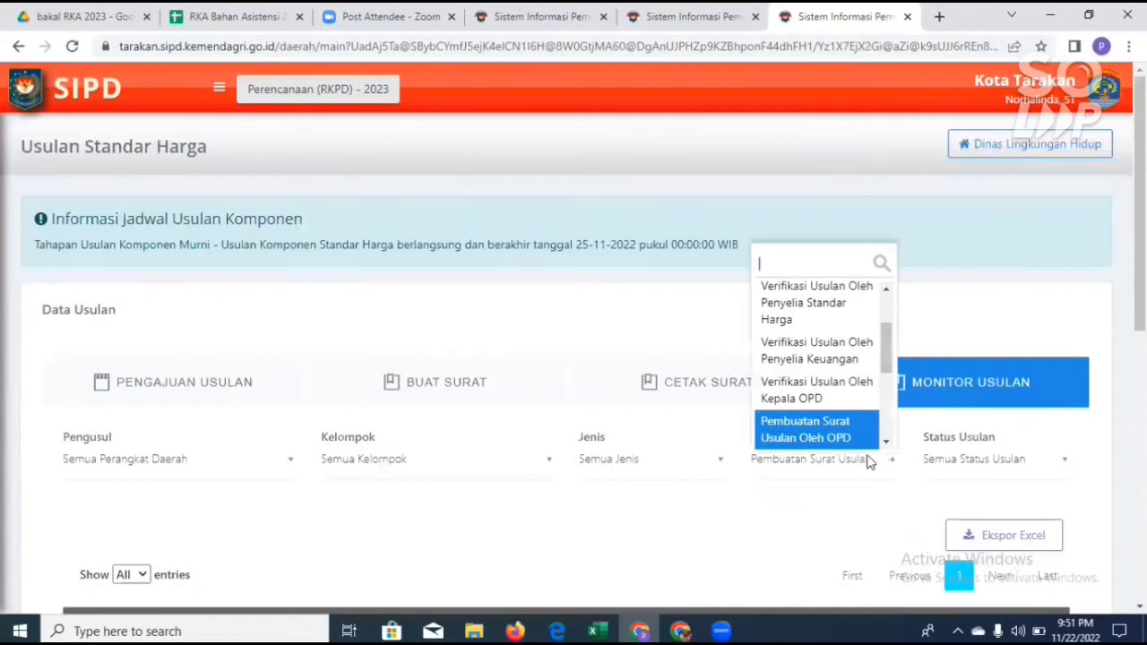
pyautogui.scroll(-2, 847, 359)
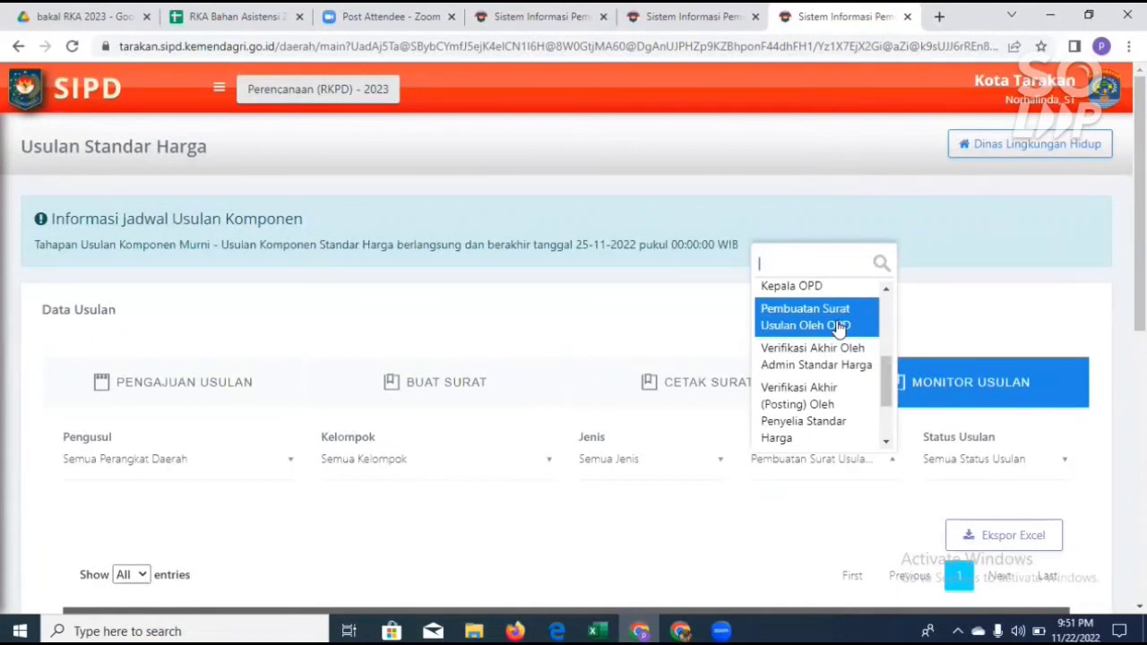
pyautogui.click(953, 314)
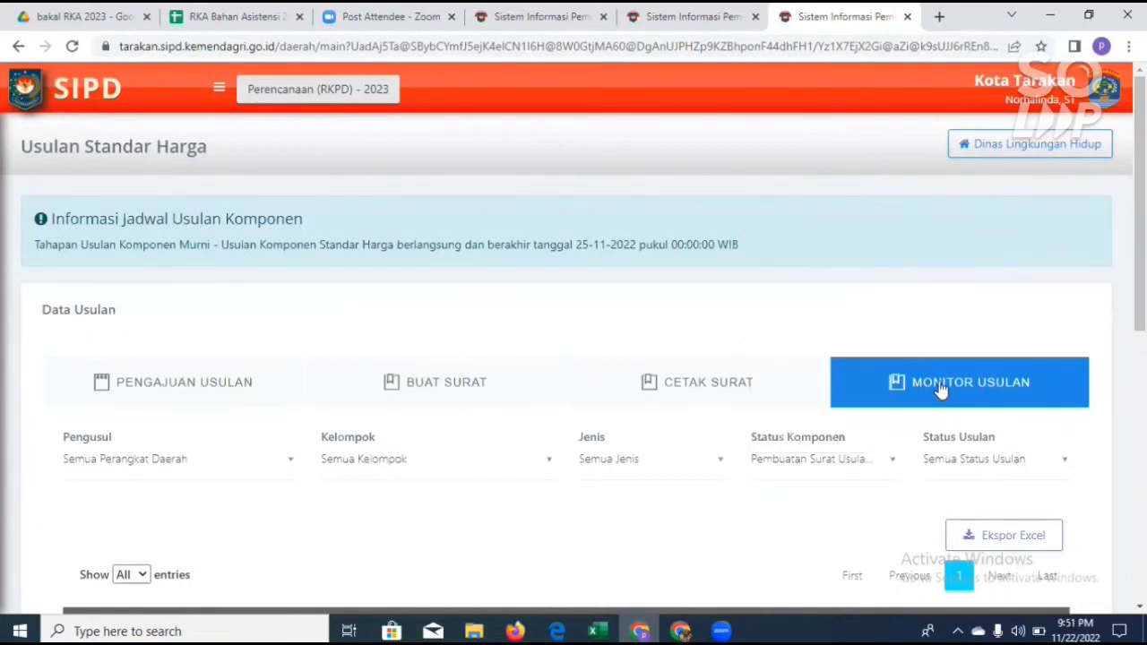
pyautogui.scroll(-3, 864, 524)
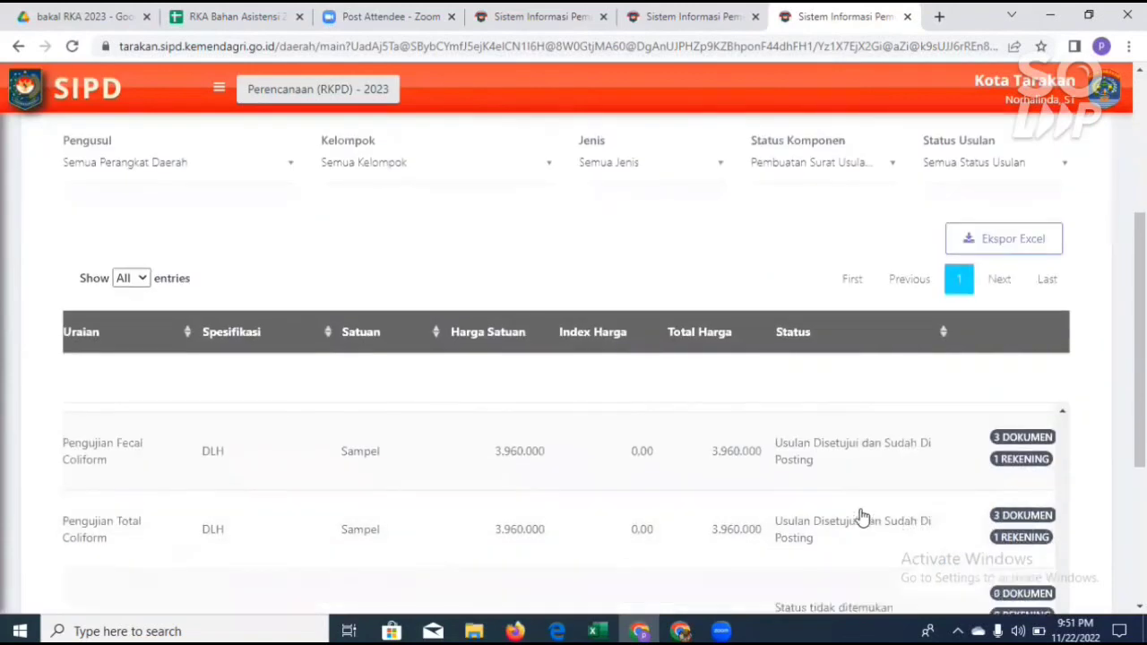
# Step: Review the Status Komponen filter's stages from Pembuatan Surat Usulan Oleh OPD through to Usulan Disetujui dan Sudah Di Posting
pyautogui.scroll(-3, 860, 517)
pyautogui.scroll(2, 860, 440)
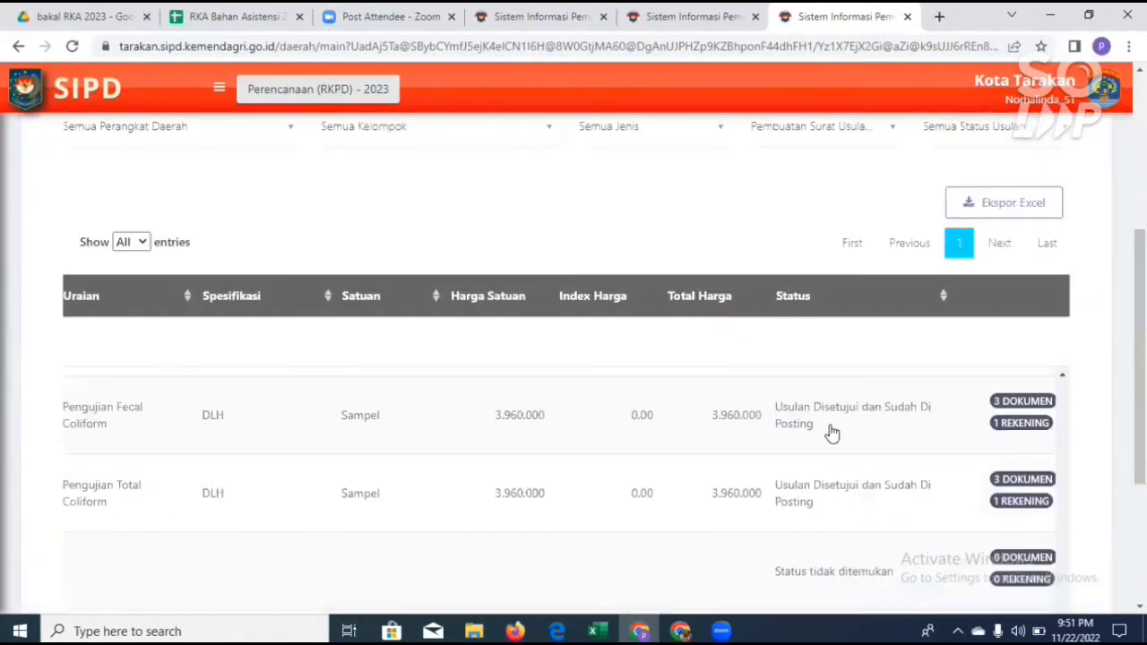
pyautogui.scroll(1, 833, 430)
pyautogui.click(893, 131)
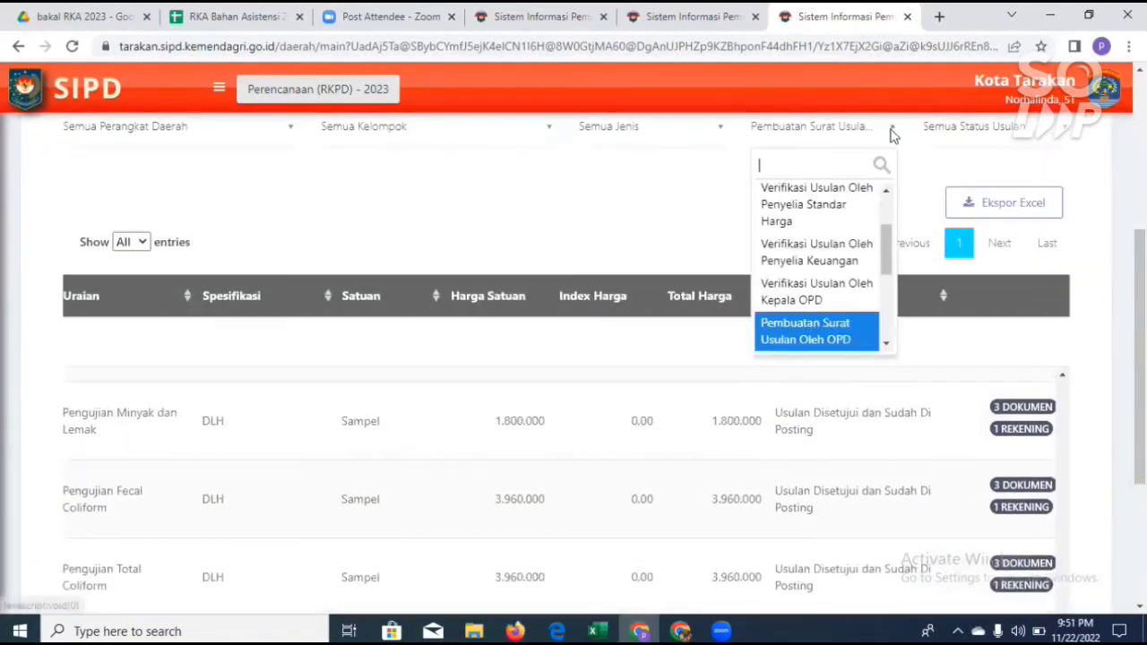
pyautogui.click(885, 343)
pyautogui.click(885, 344)
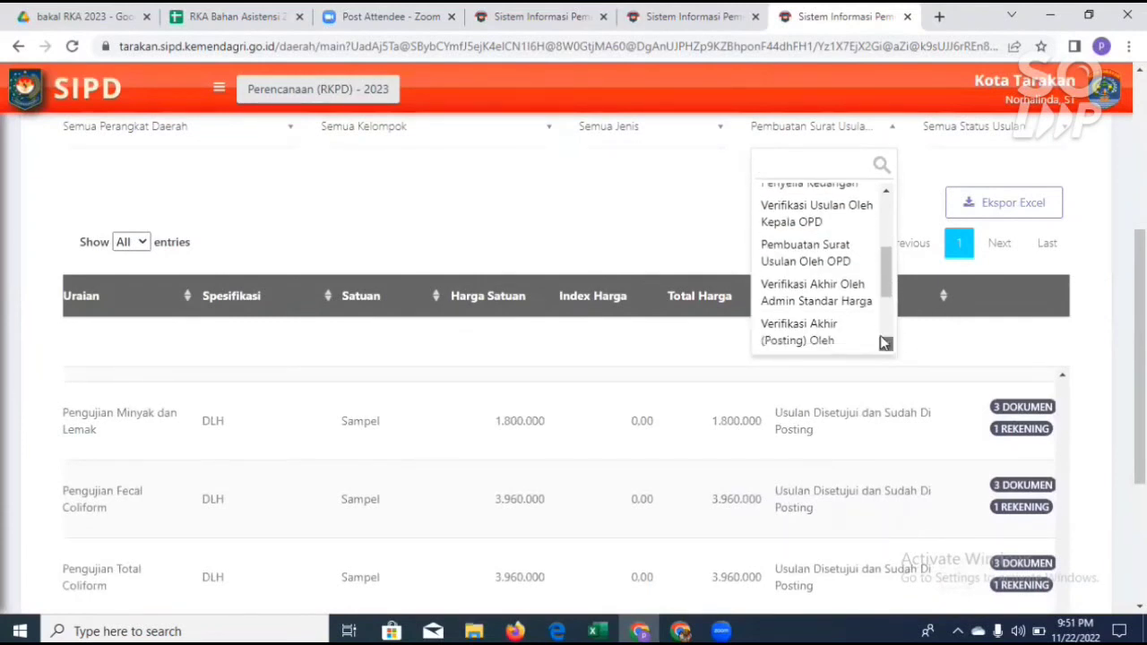
pyautogui.click(886, 343)
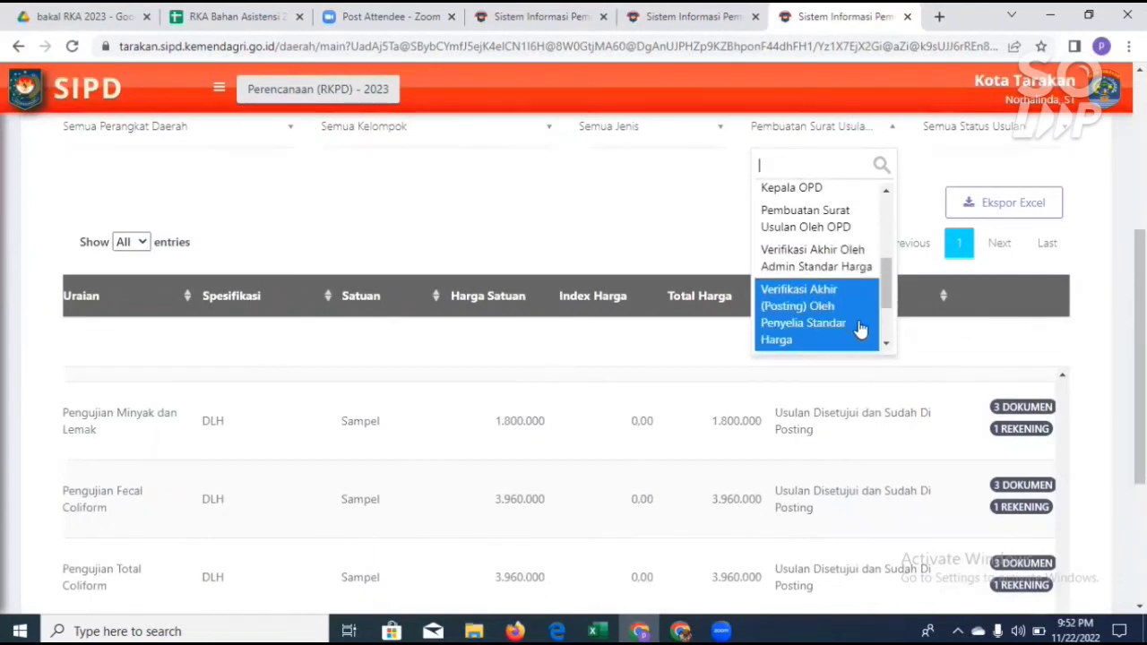
pyautogui.click(885, 347)
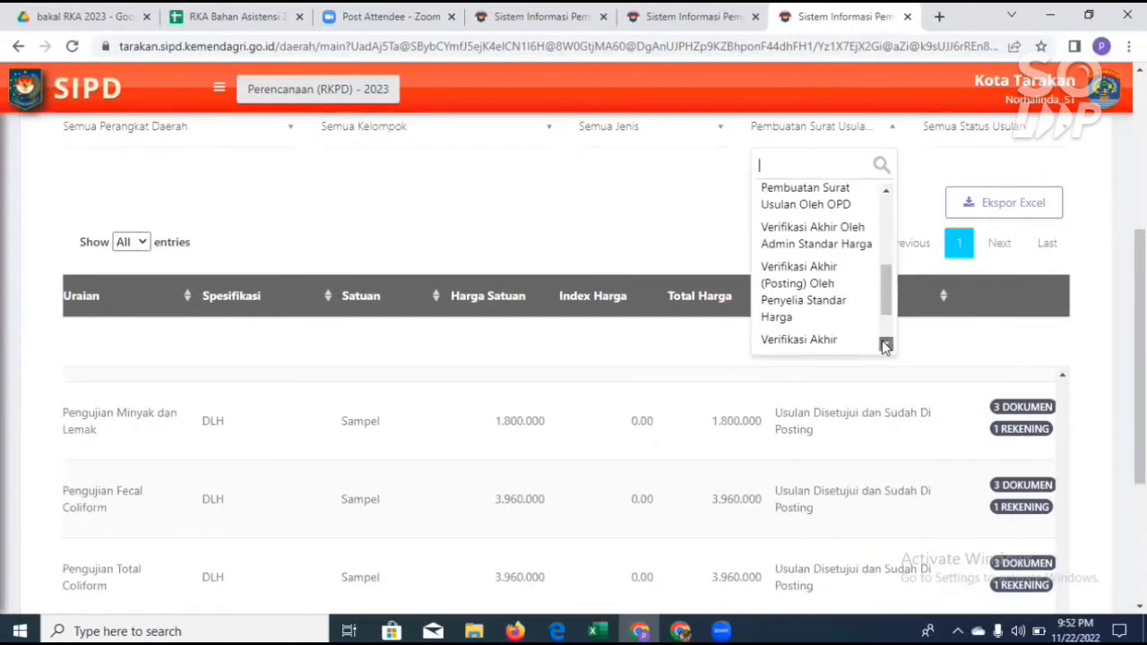
pyautogui.click(885, 346)
pyautogui.click(884, 345)
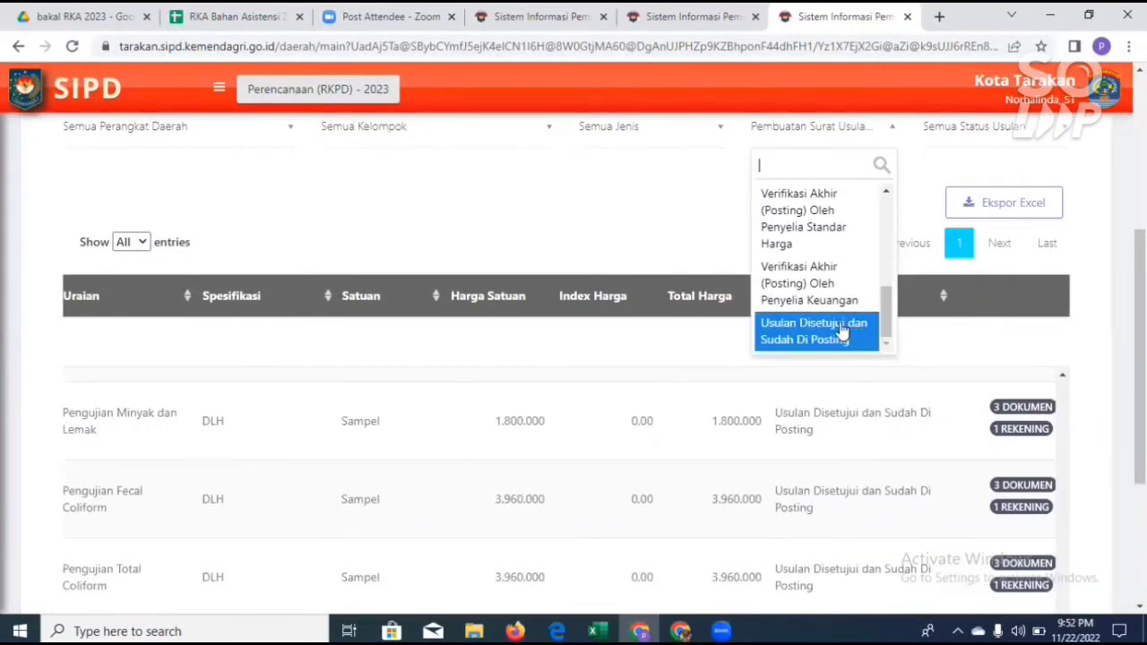